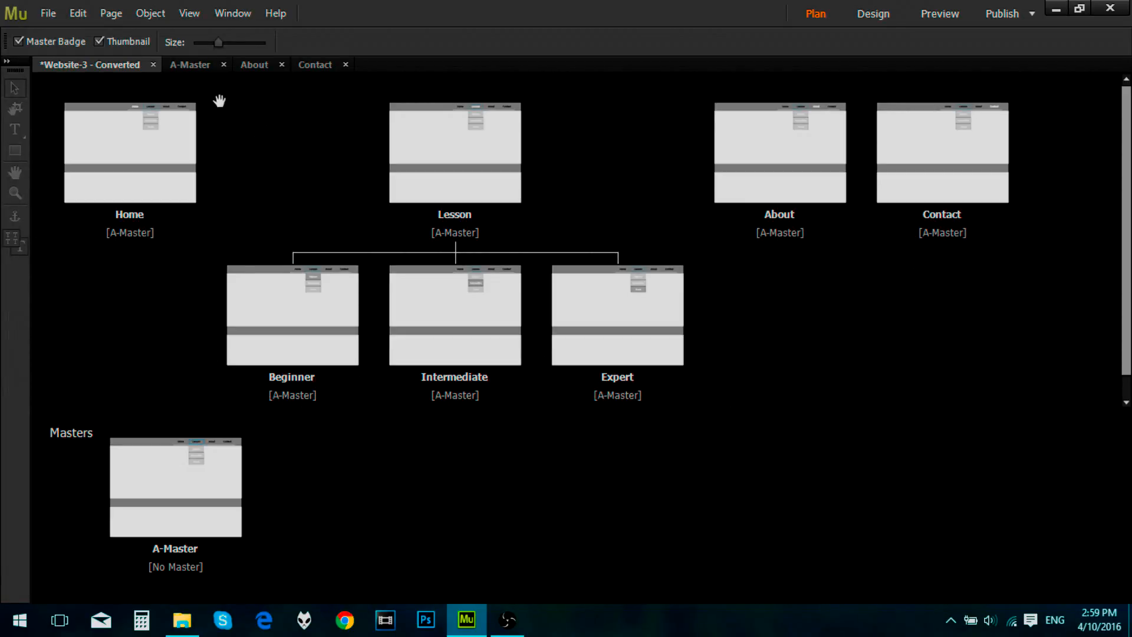
Step: Open the A-Master page for design and show the slideshow widgets in the Widgets Library
click(184, 64)
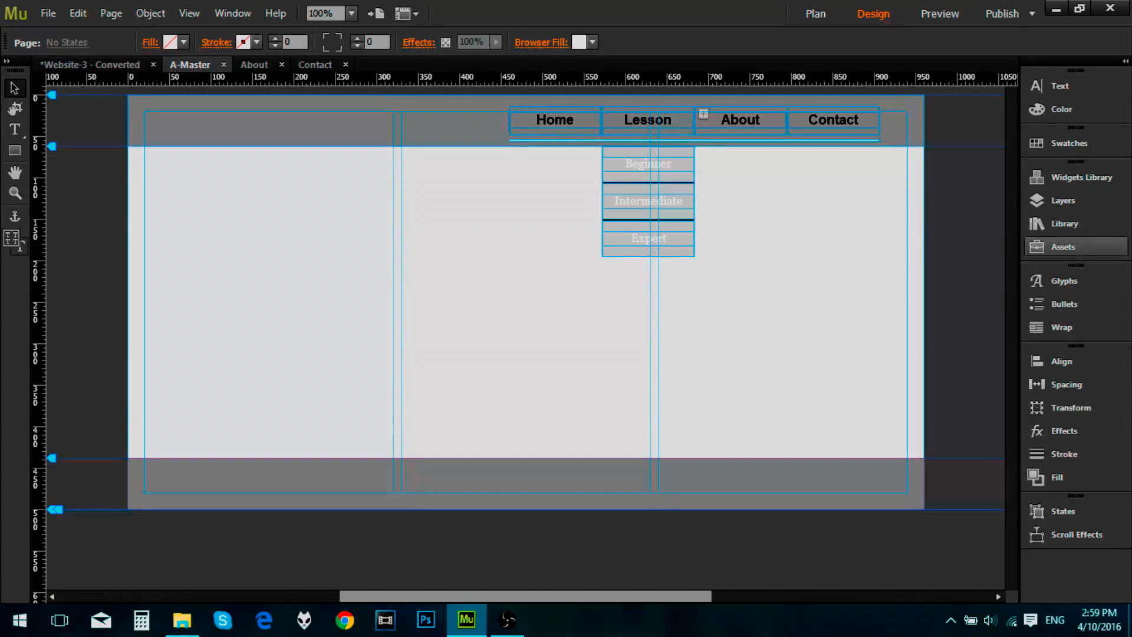
click(1106, 179)
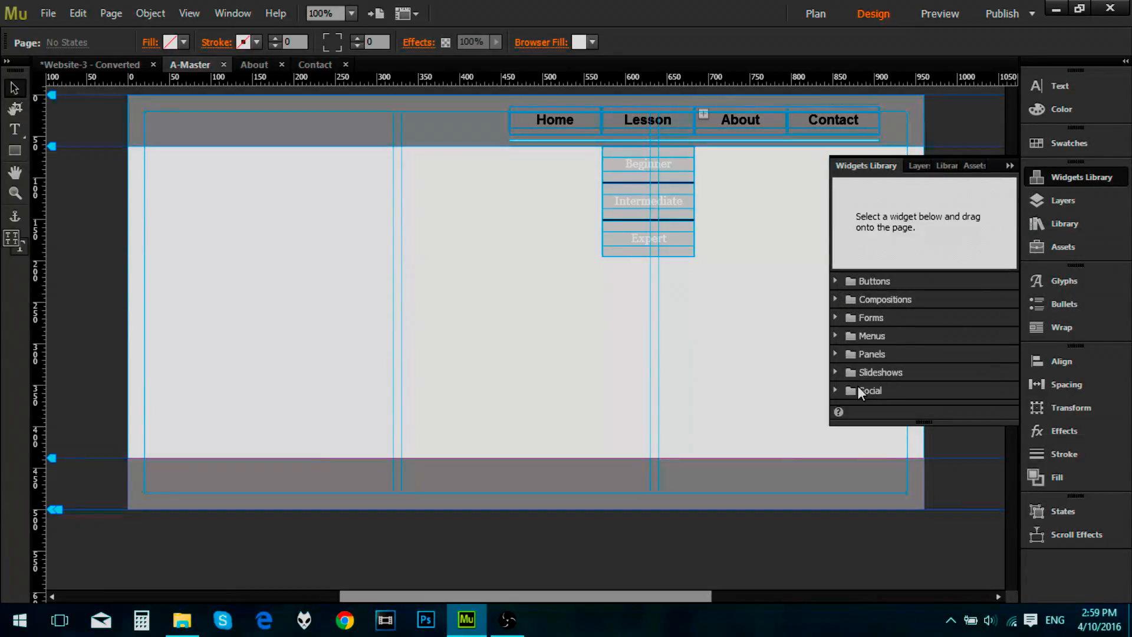
click(835, 372)
scroll(905, 349, down, 2)
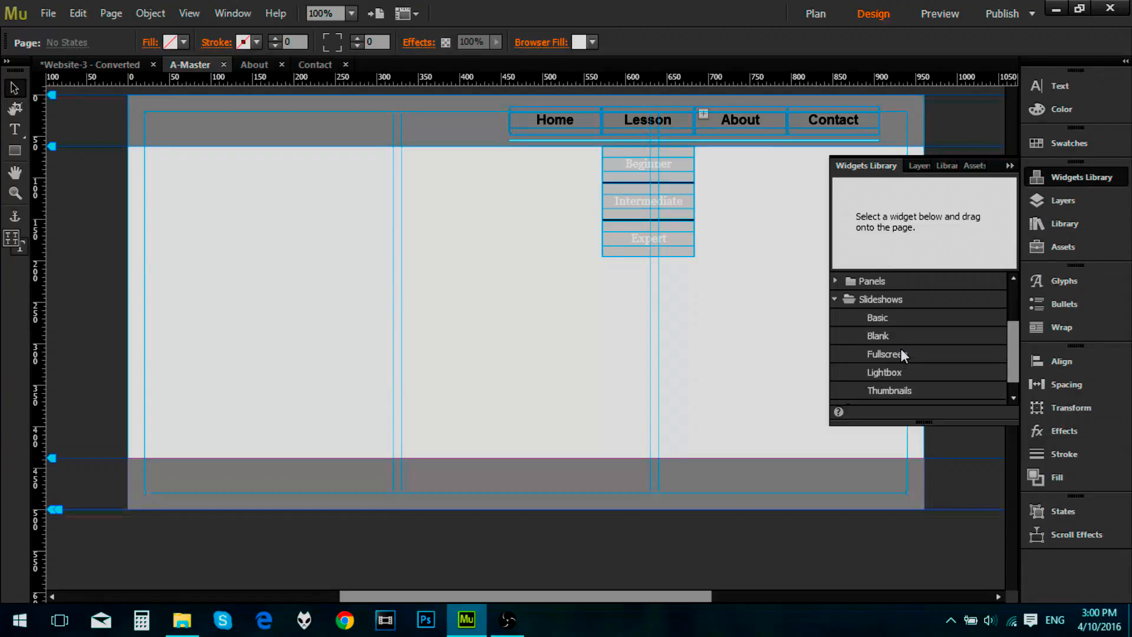
Step: Add Hopetoun_falls.jpg from the MuseExport Tutorial folder as the master page's fill image
click(1047, 477)
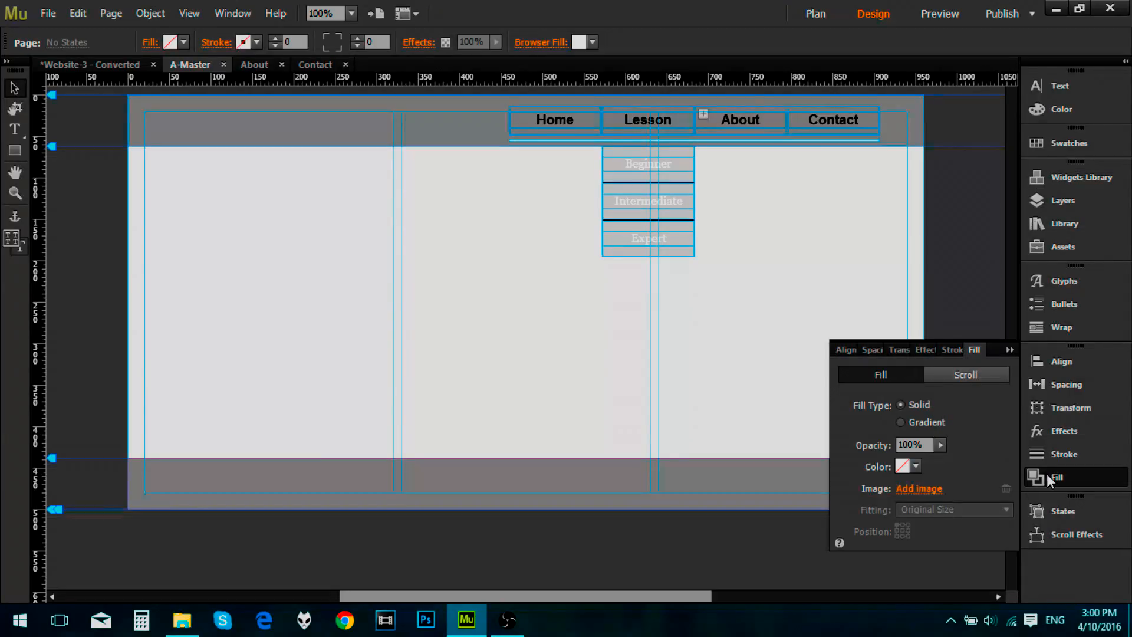
click(931, 490)
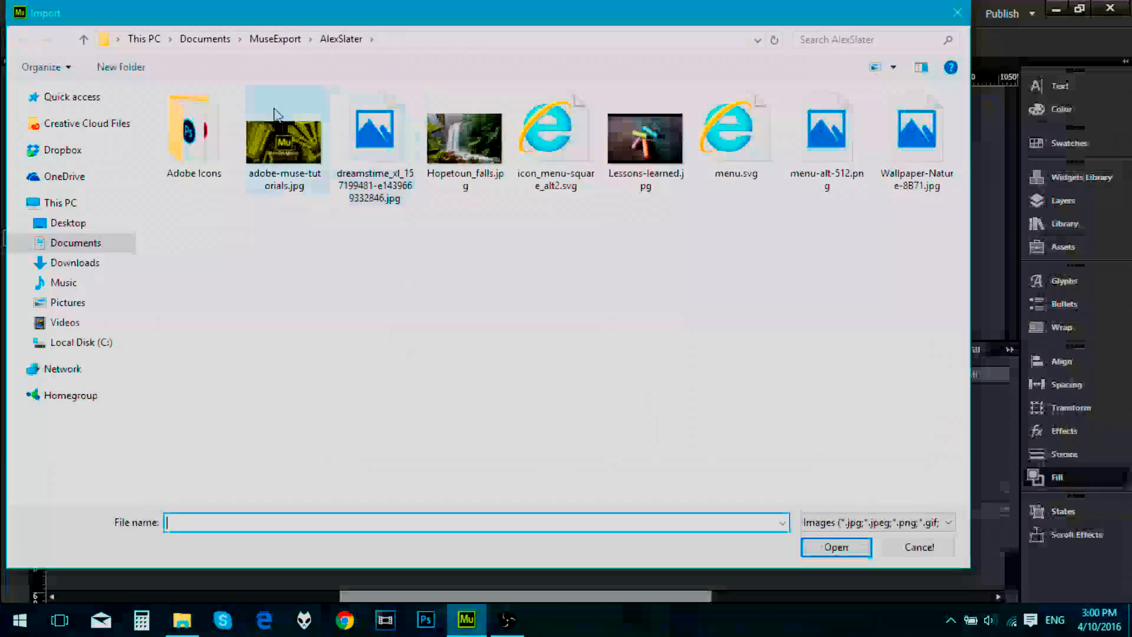
click(281, 40)
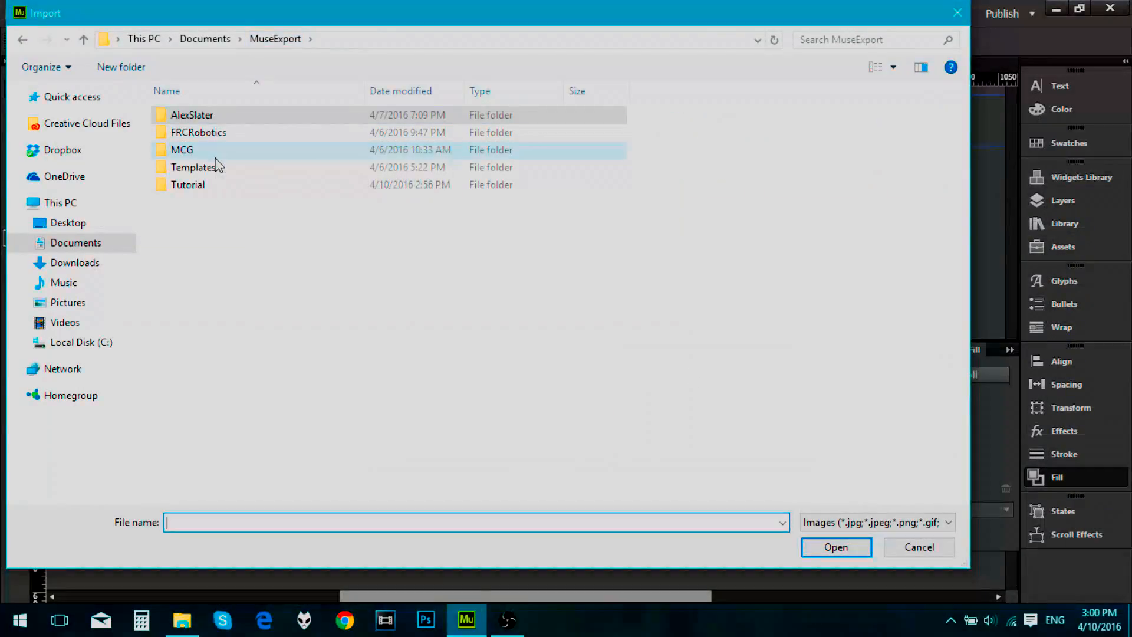
double_click(201, 184)
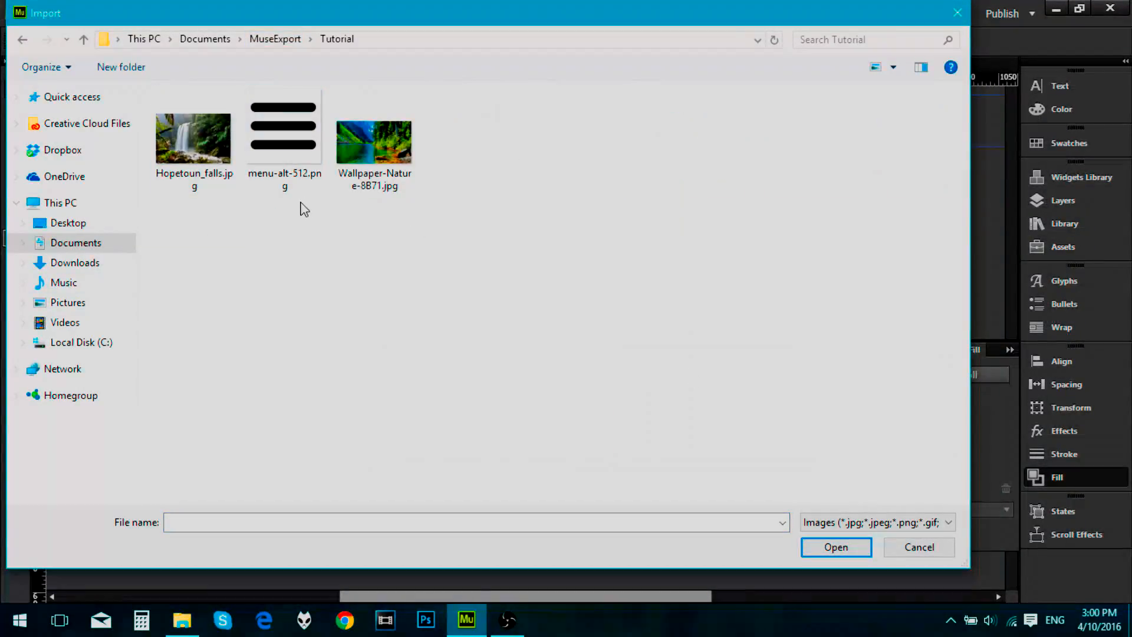
double_click(207, 155)
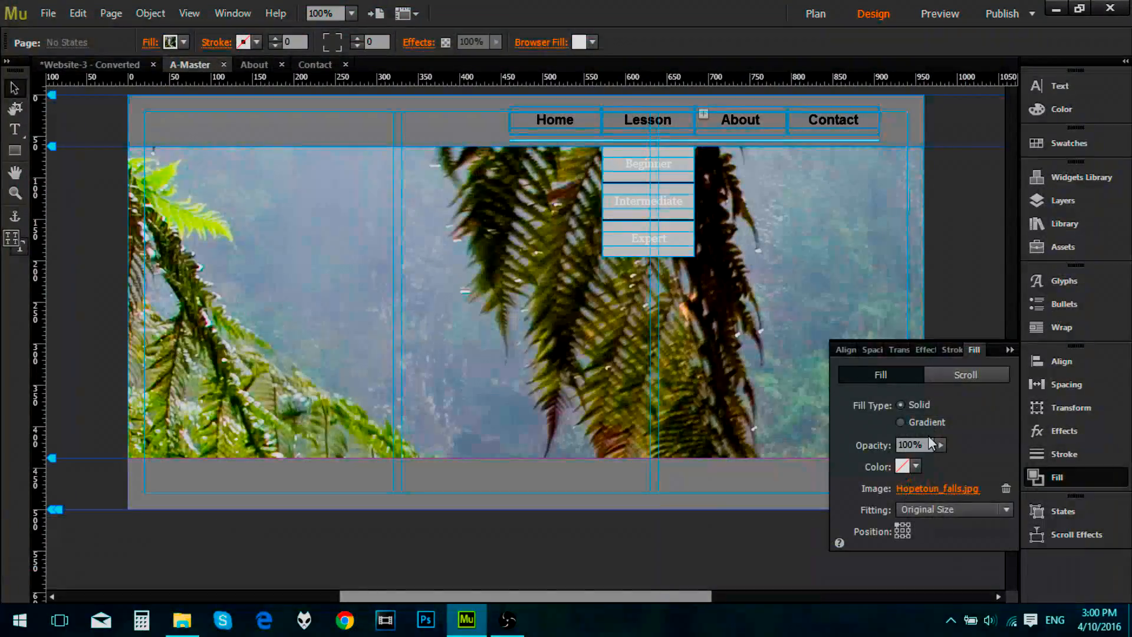
Step: Set the fill image's fitting to Scale To Fill
click(919, 510)
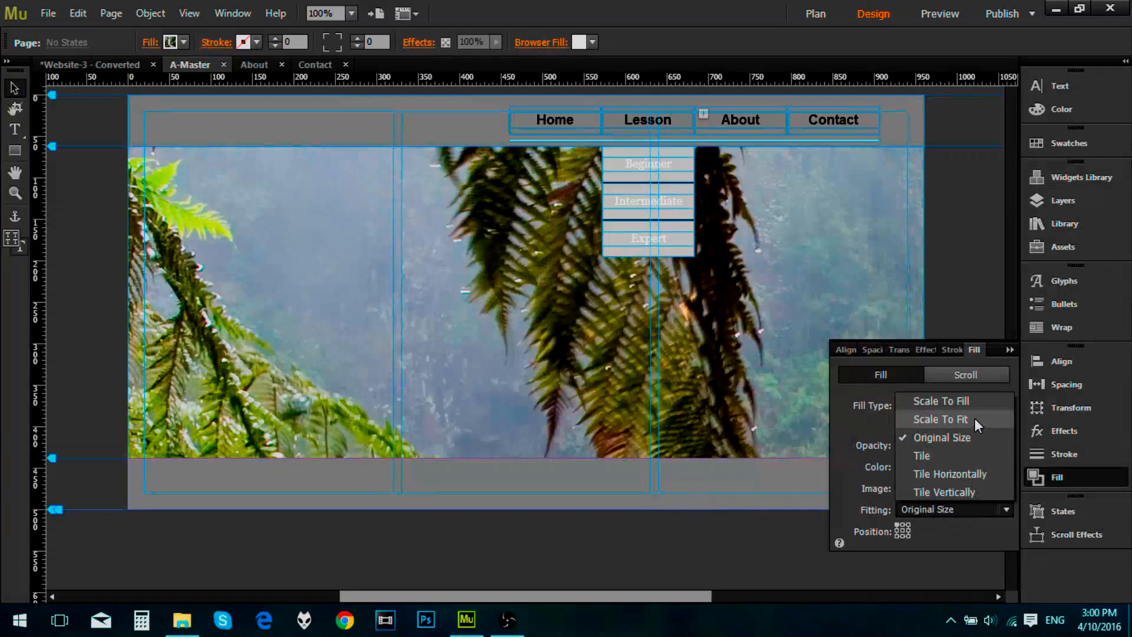
click(971, 402)
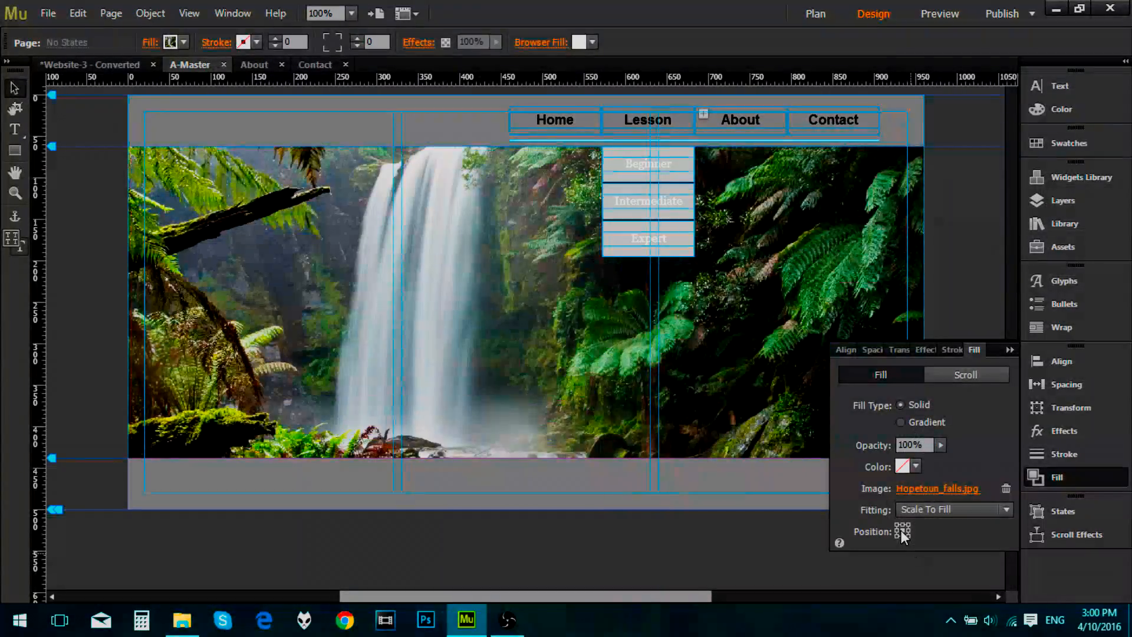
click(1010, 352)
Step: Preview the master page with its waterfall fill, check the Home link, and return to the design
click(947, 13)
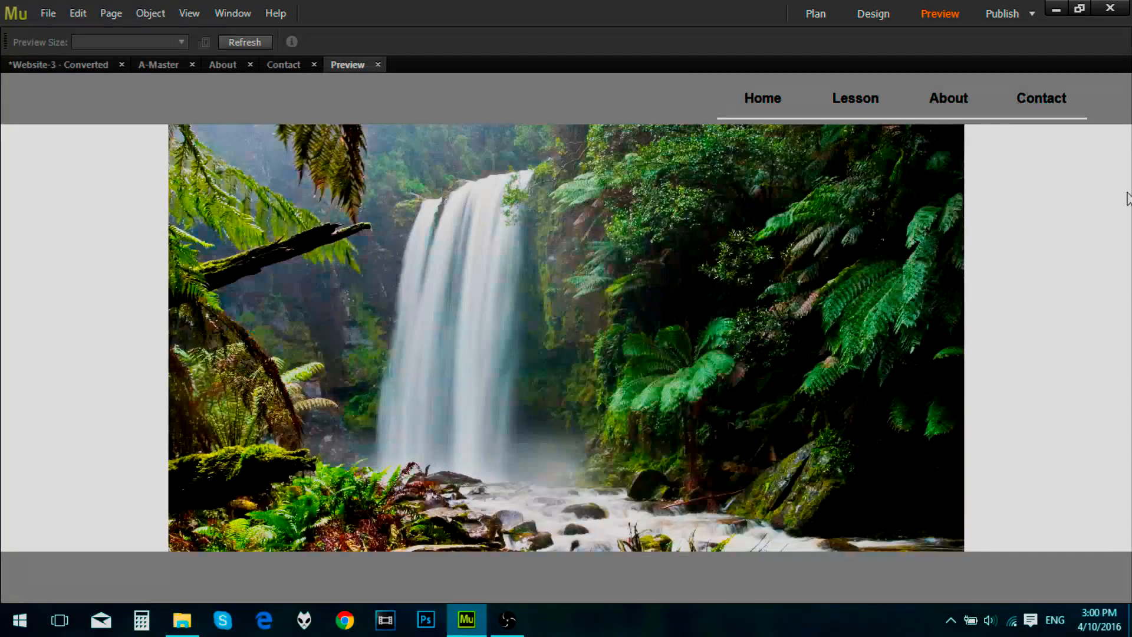
click(767, 95)
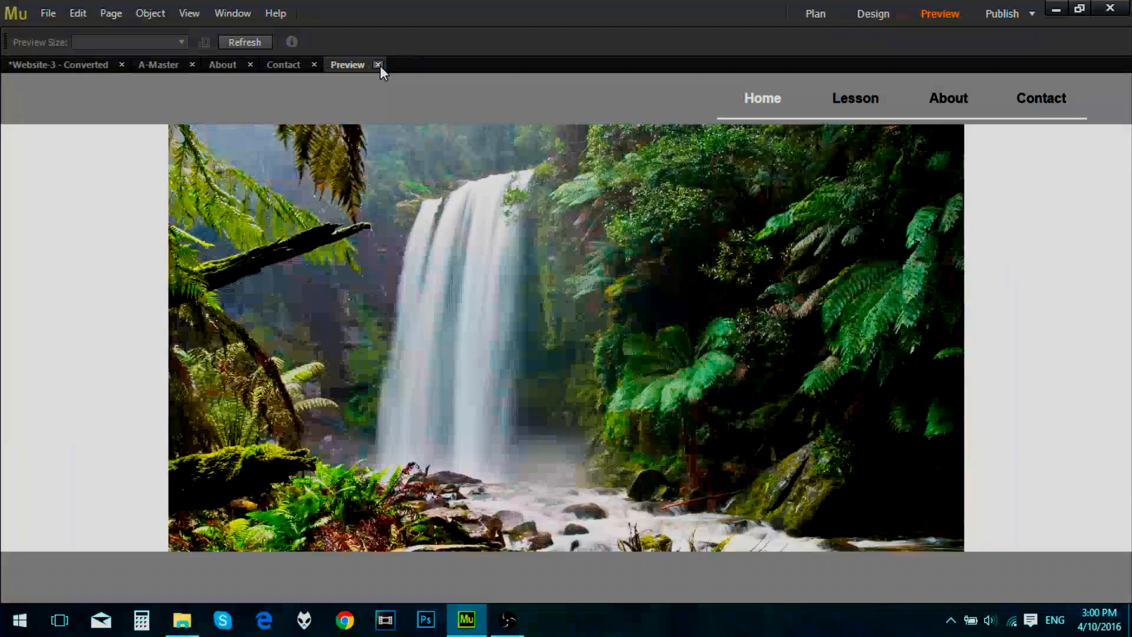
click(378, 64)
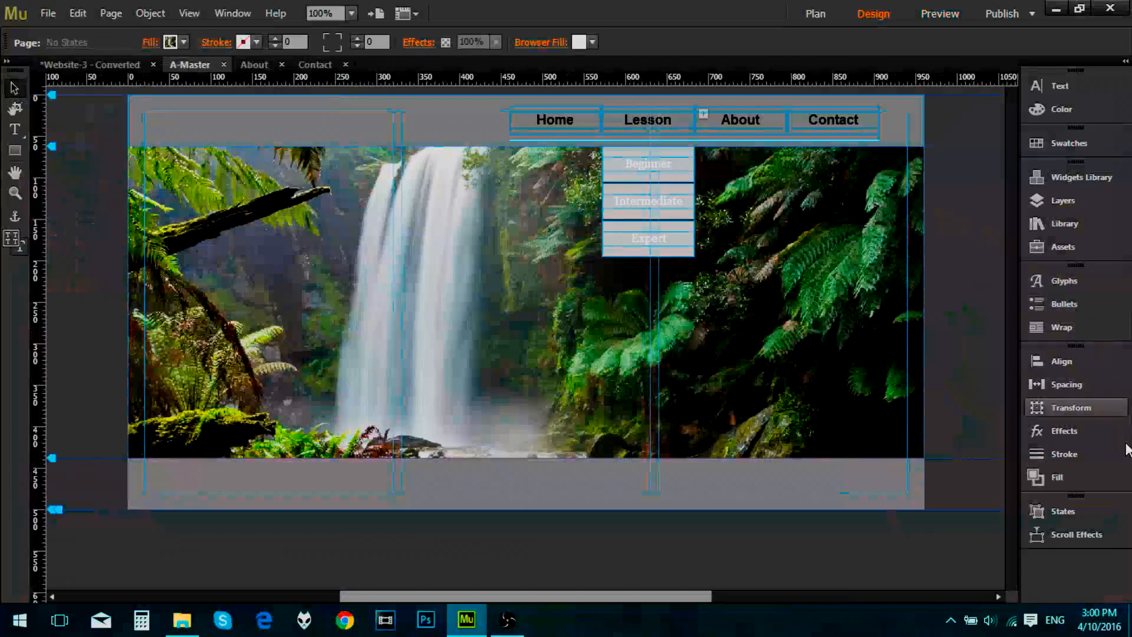
Step: Remove the Hopetoun_falls.jpg fill from the master page
click(1032, 476)
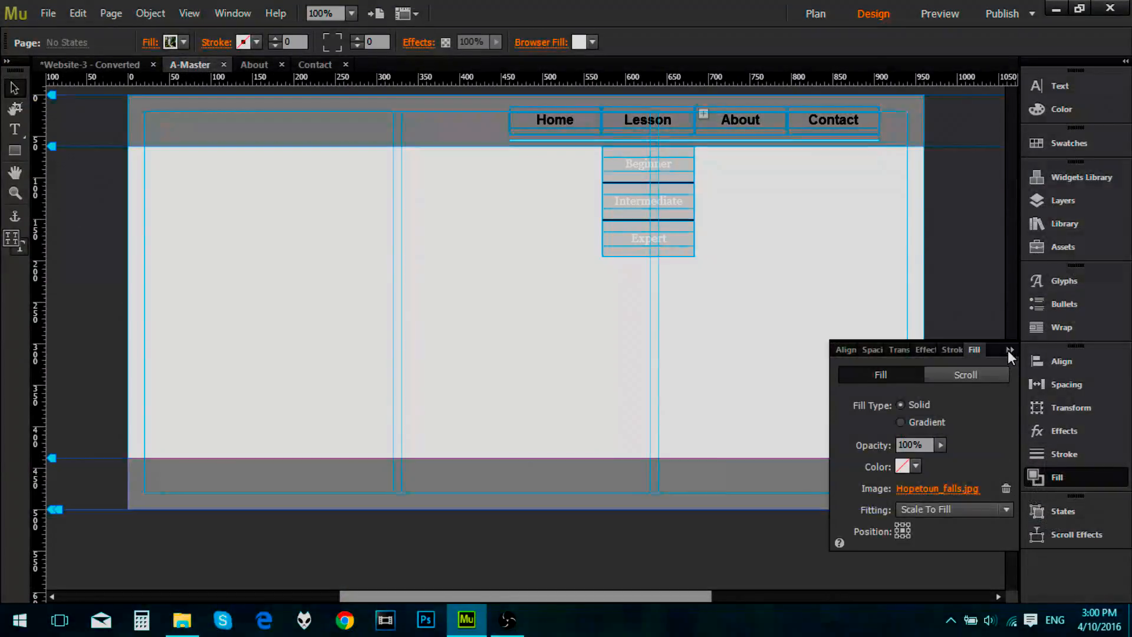
click(1008, 350)
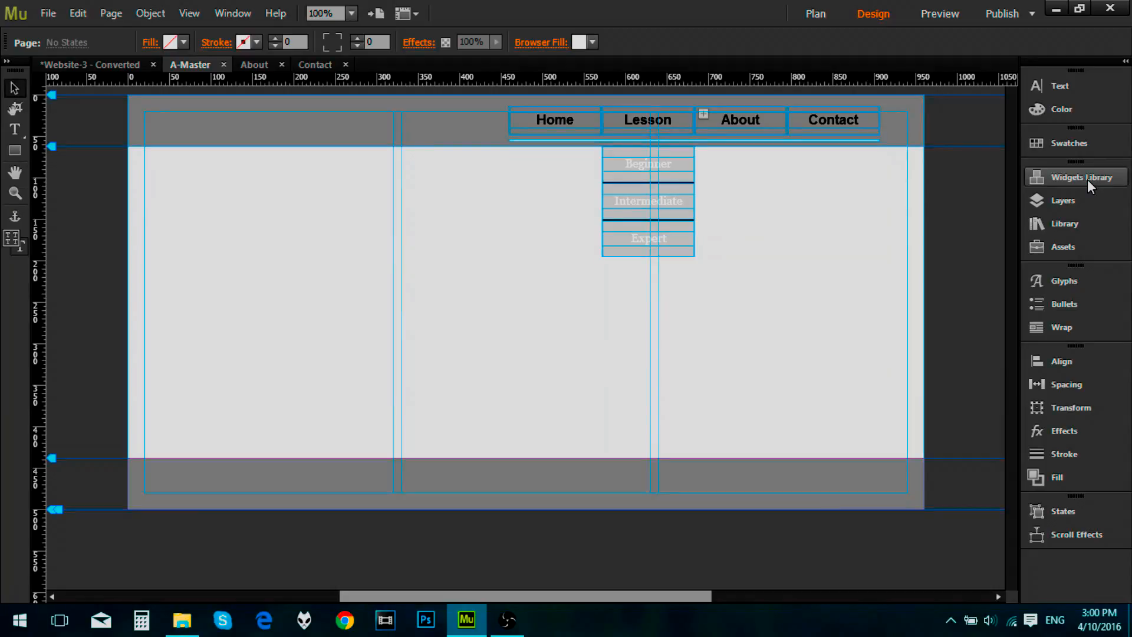
Step: Place a Fullscreen slideshow widget on the A-Master page
click(1088, 179)
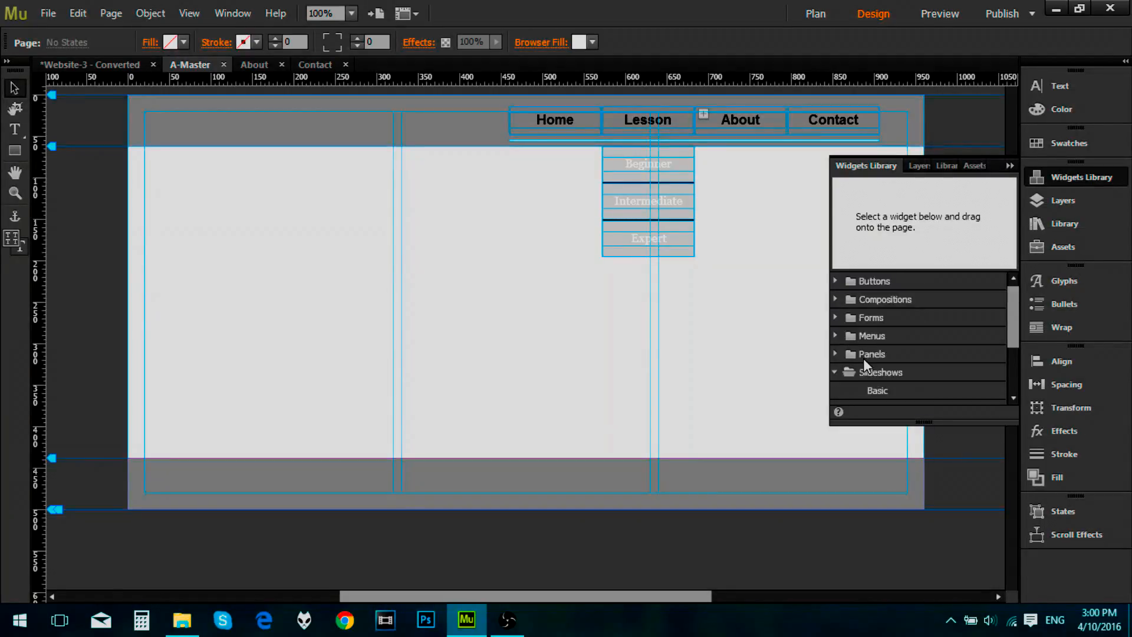
scroll(863, 358, down, 1)
scroll(888, 338, down, 1)
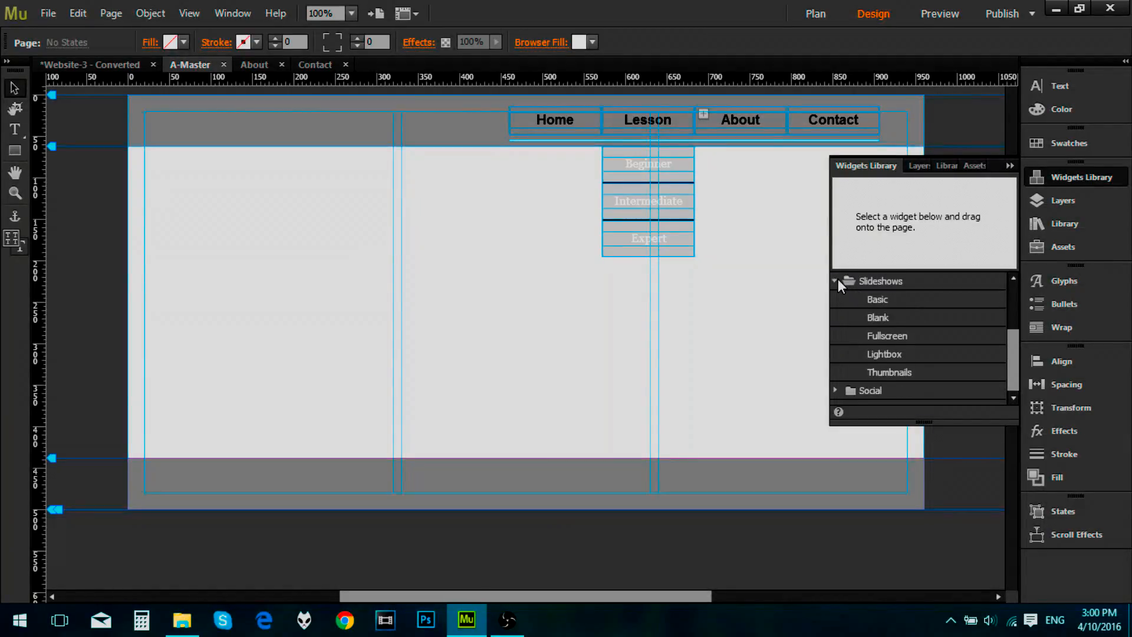
drag(890, 331, 502, 355)
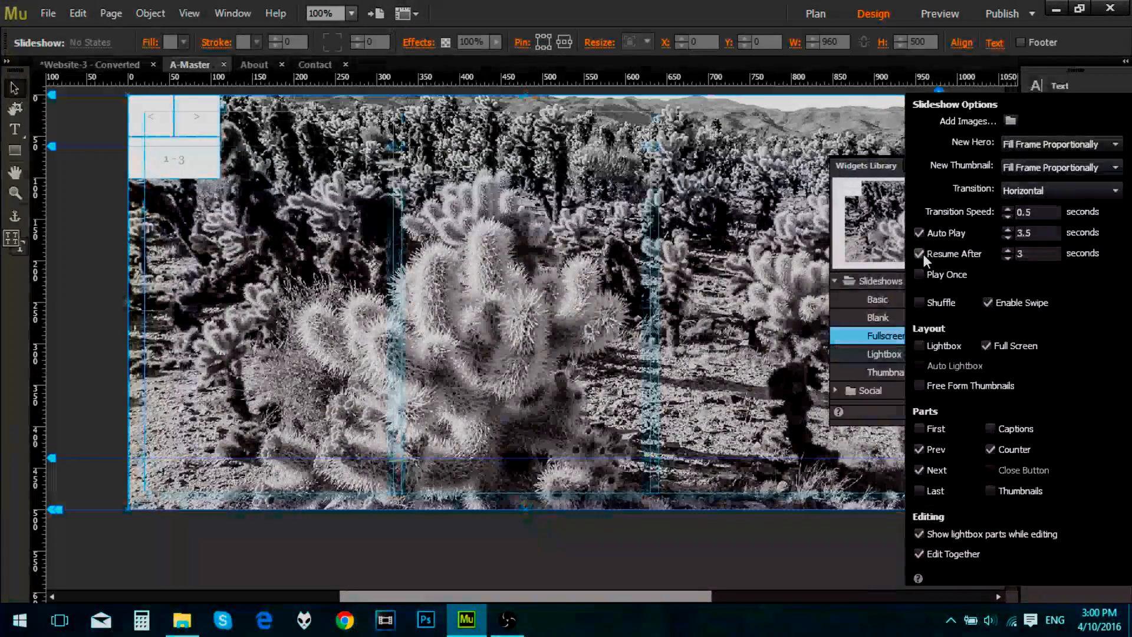
Step: Turn off Auto Play, Enable Swipe, Prev, Next and Counter for the fullscreen slideshow
click(922, 235)
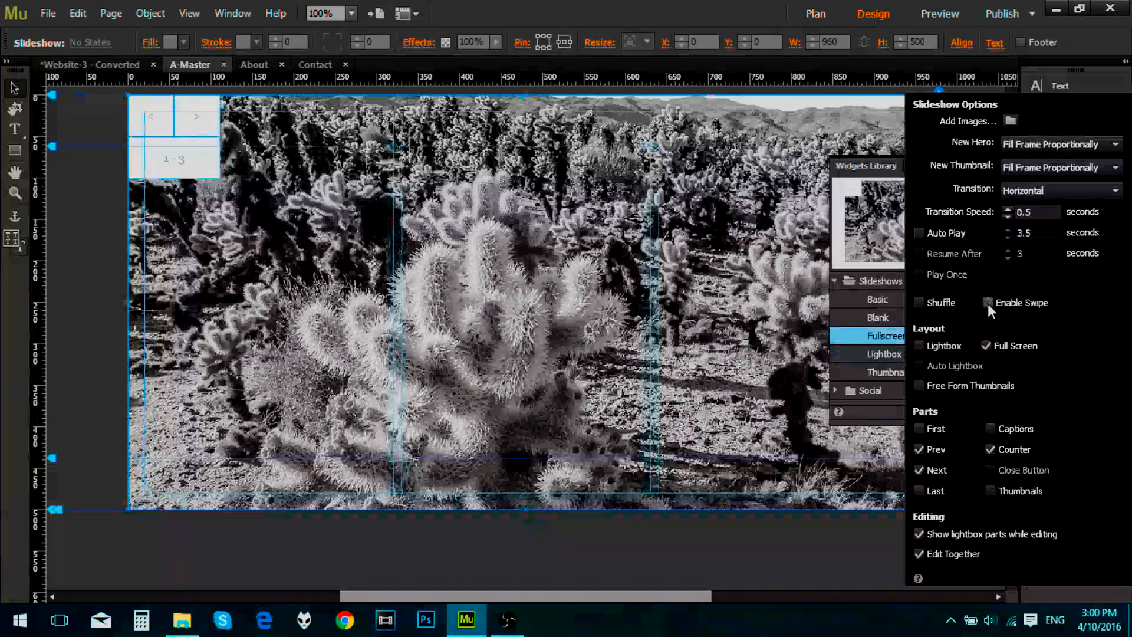
click(919, 471)
click(919, 449)
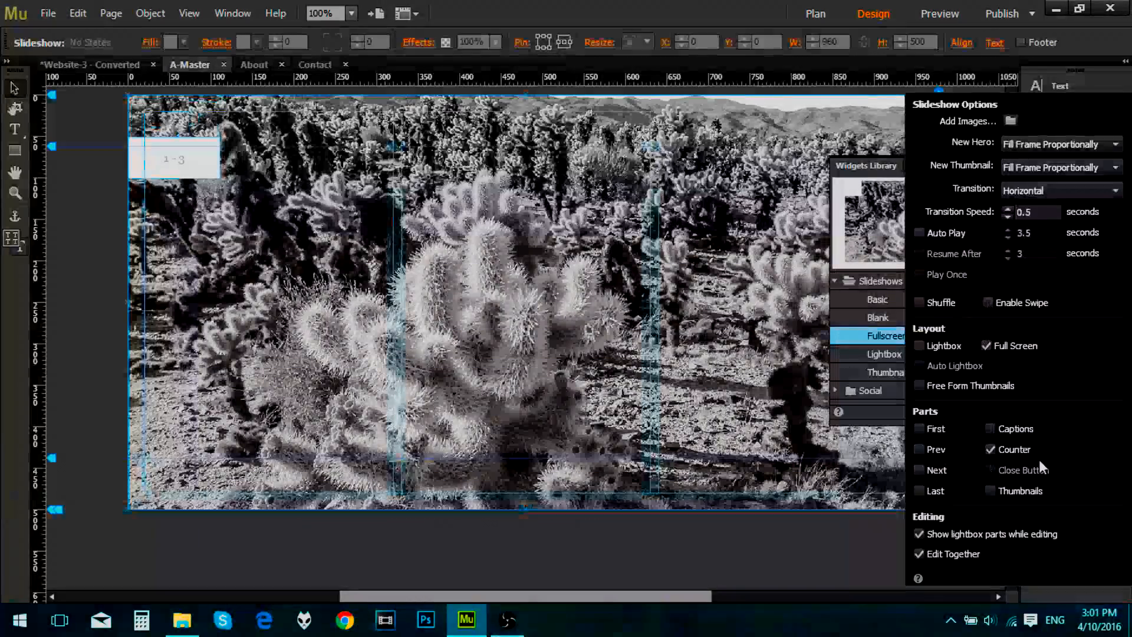
click(993, 449)
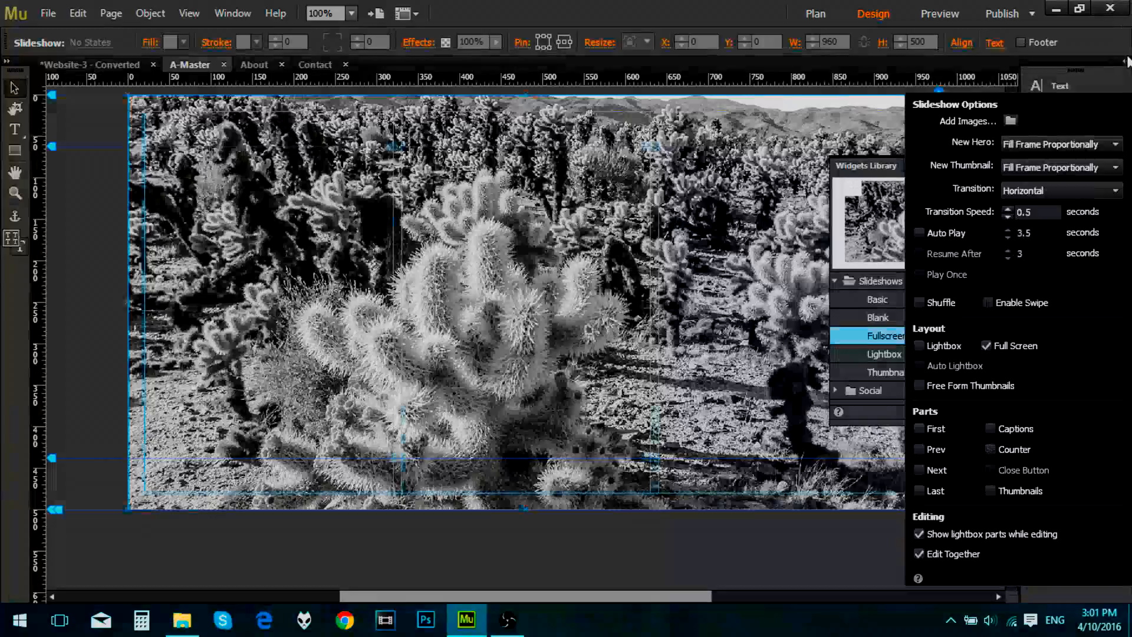
click(838, 569)
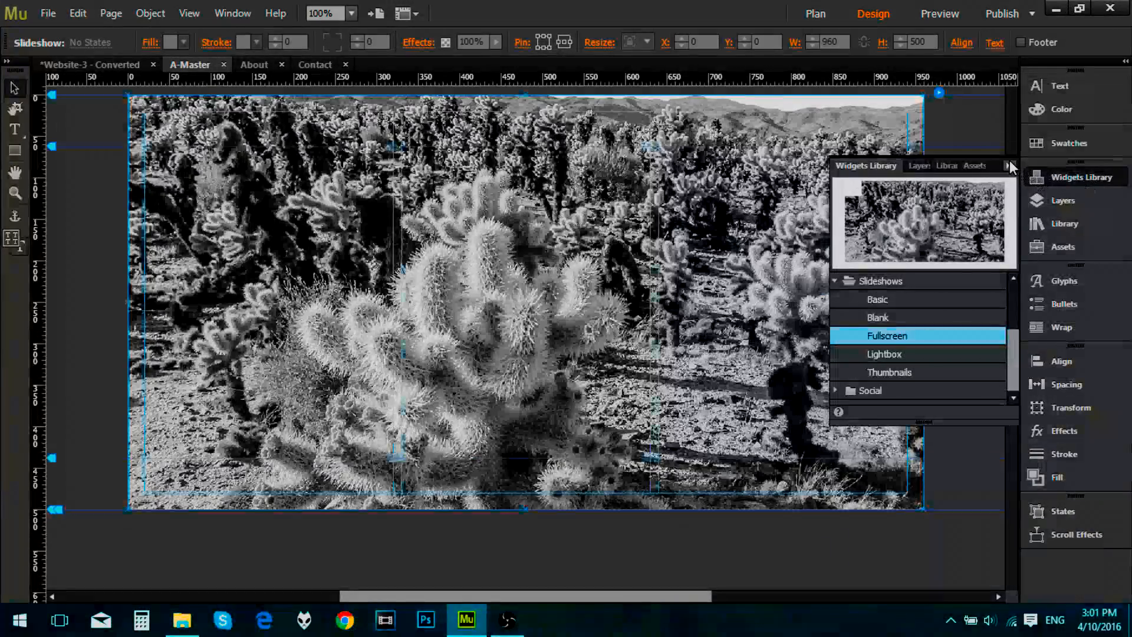
Step: Send the slideshow to the back and move it to the Content layer
right_click(760, 277)
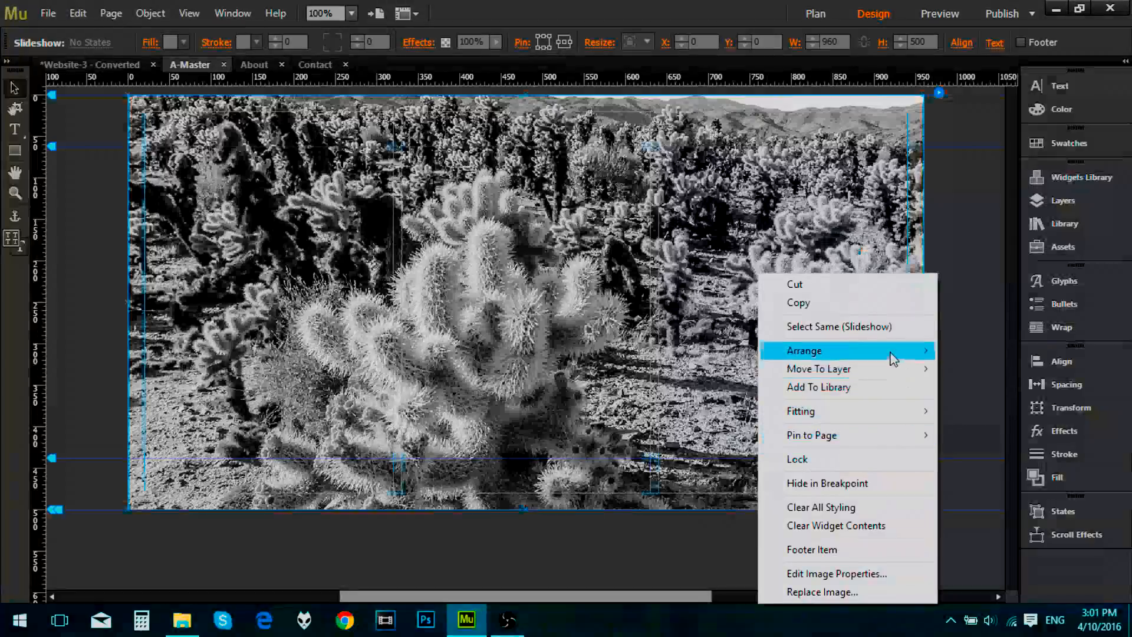
mouse_move(888, 353)
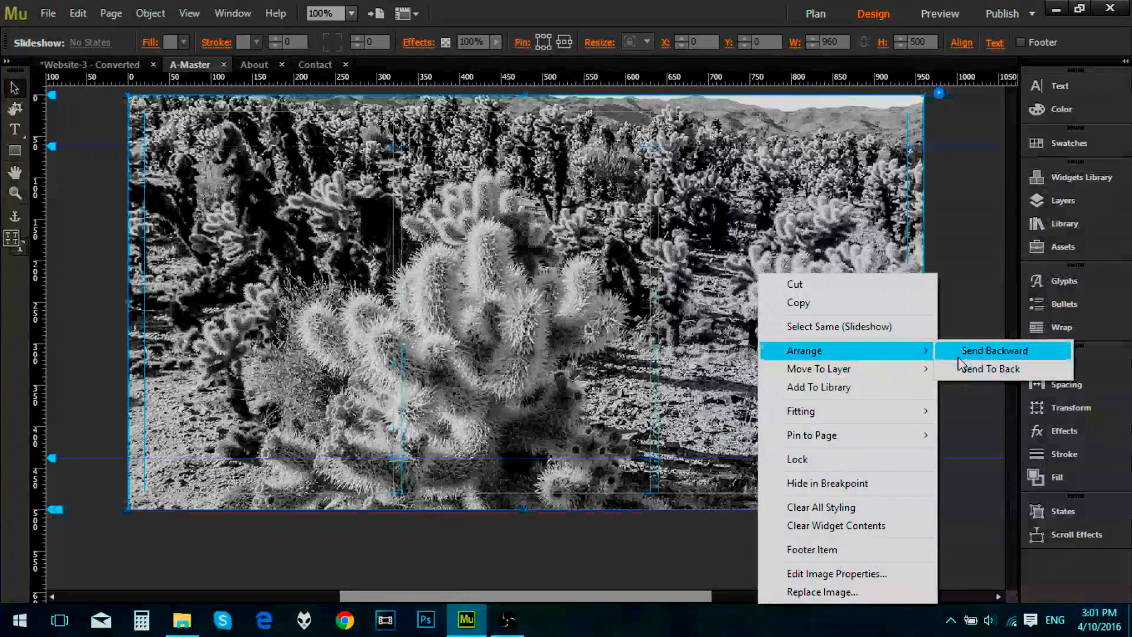
click(991, 368)
right_click(782, 289)
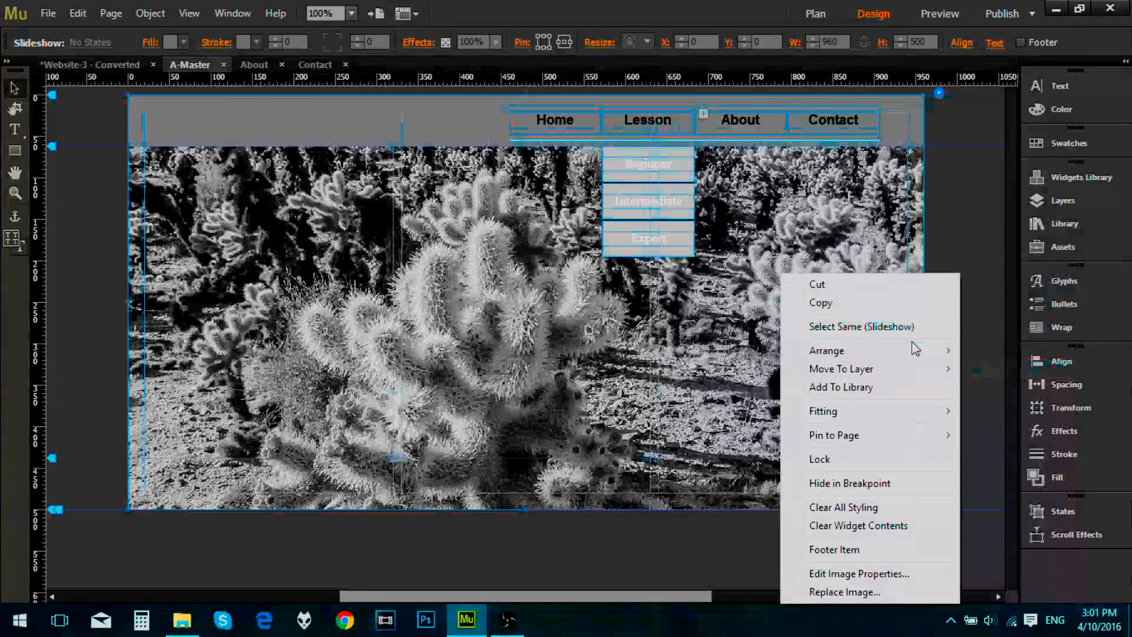
mouse_move(928, 370)
click(991, 388)
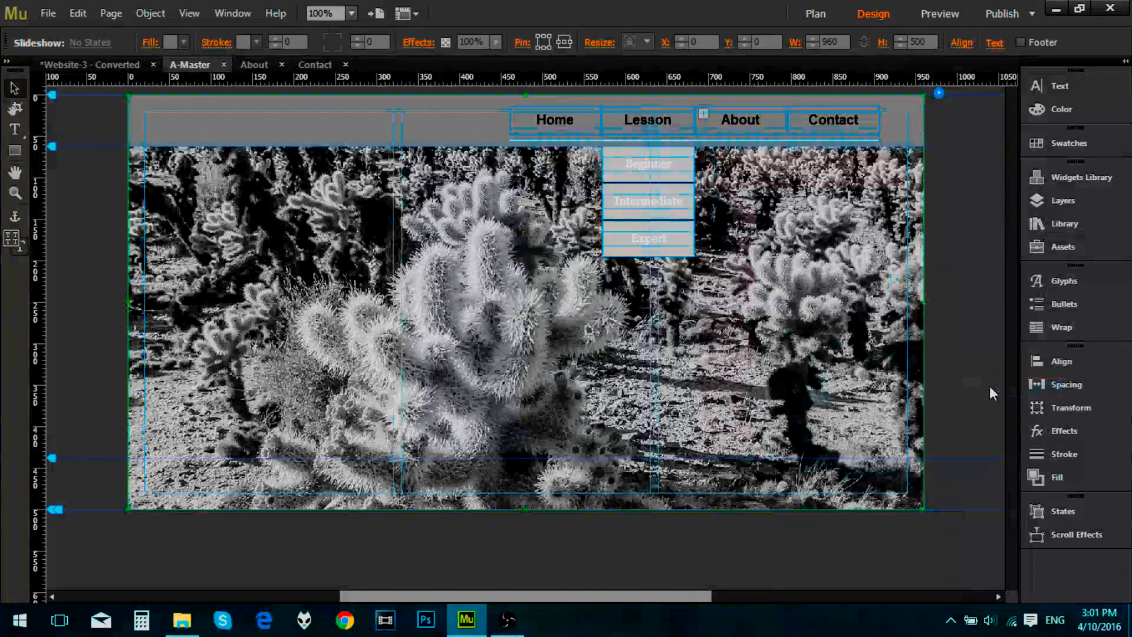
Step: Move the Footer layer above the Content layer and make Content the active layer
click(1083, 197)
mouse_move(879, 225)
mouse_down()
mouse_move(891, 190)
mouse_move(894, 217)
mouse_up()
click(943, 190)
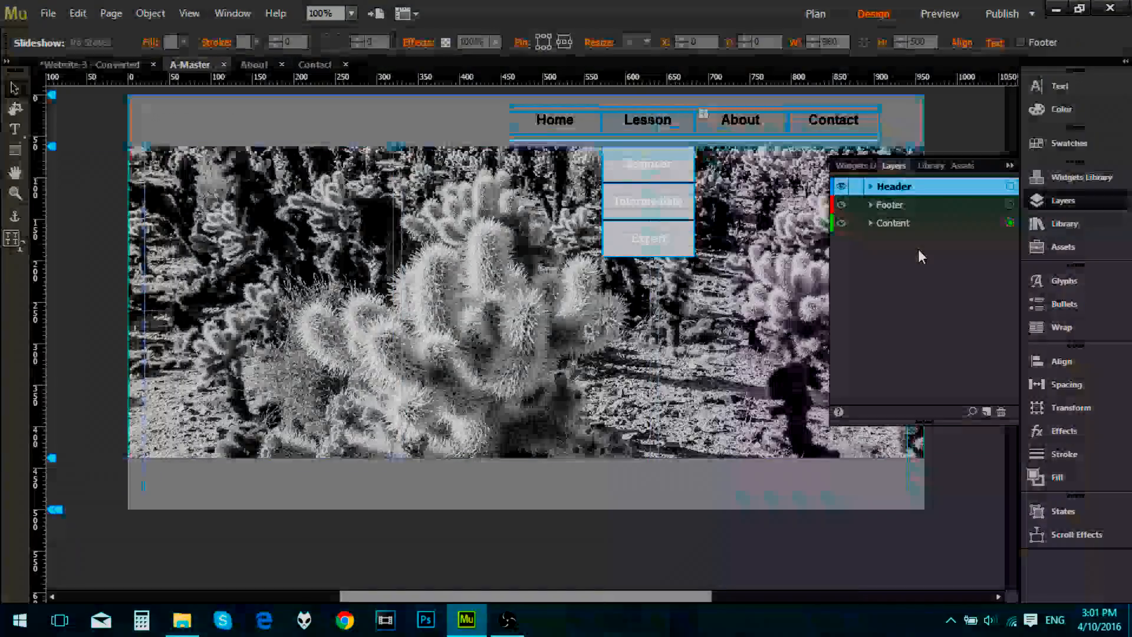
click(902, 225)
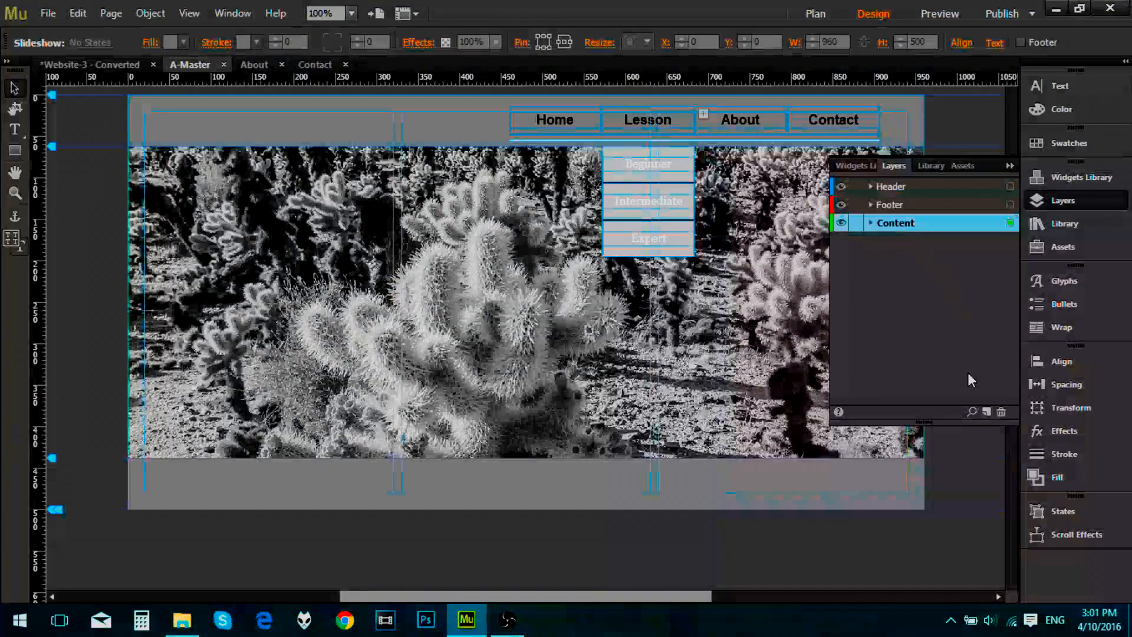
click(1011, 167)
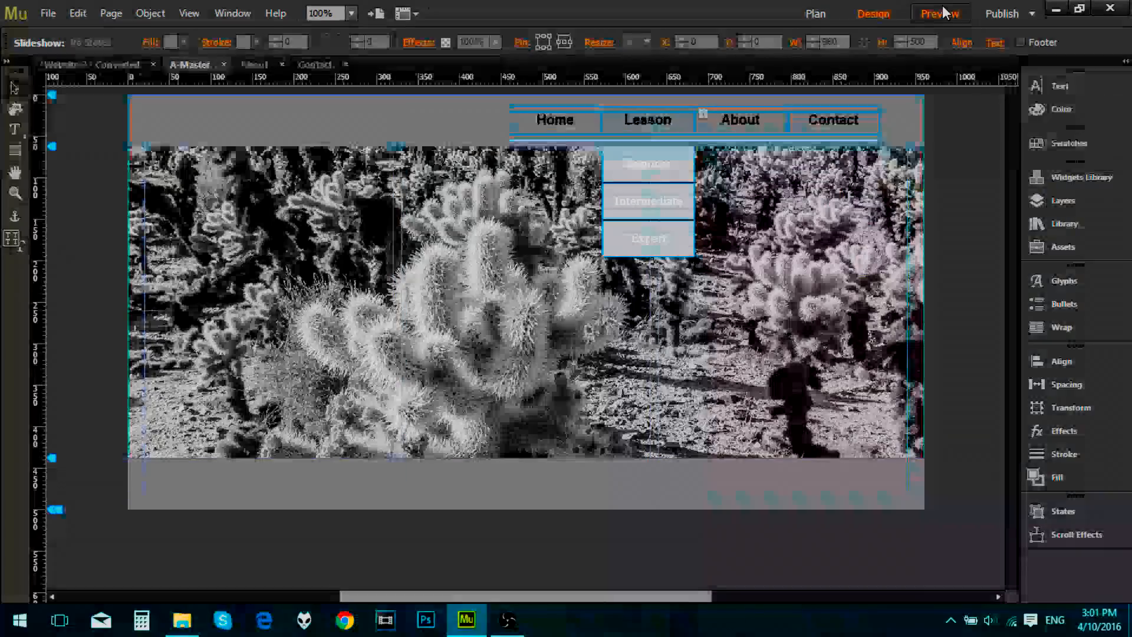
Step: Preview the master page with the cactus slideshow behind the header and footer
click(944, 13)
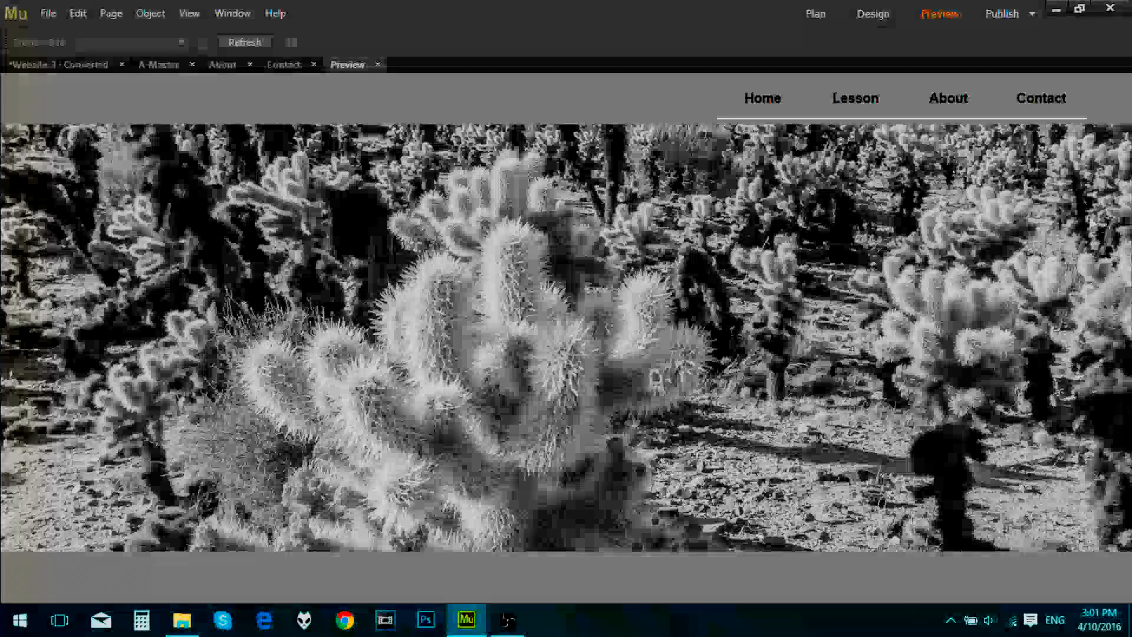
click(379, 64)
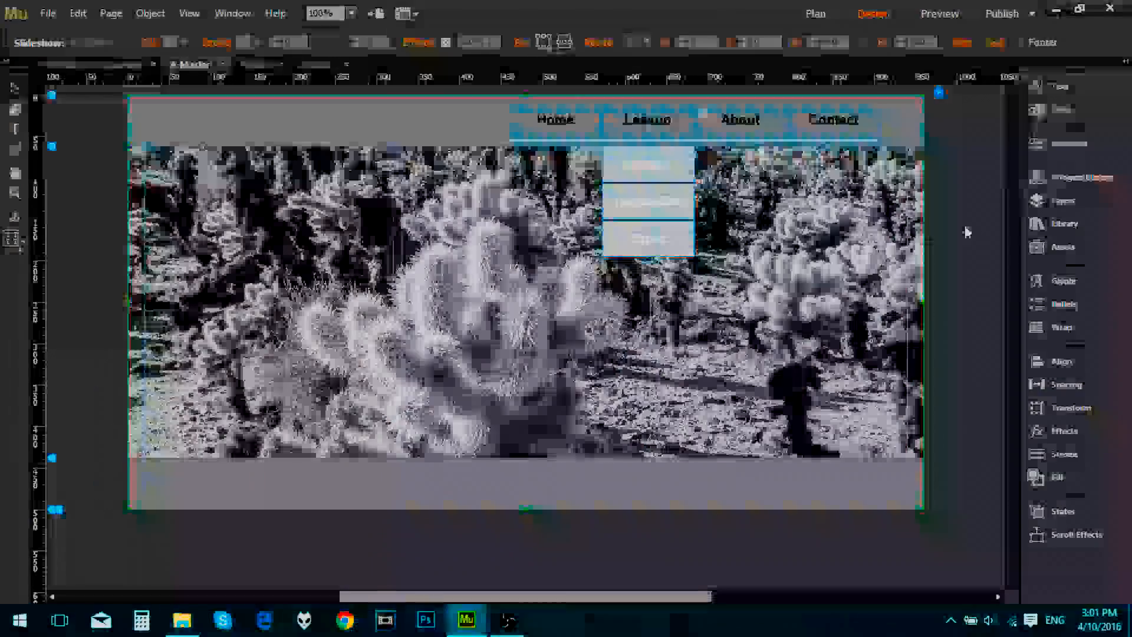
Step: Add Hopetoun_falls.jpg as the slideshow's image and preview the page
click(940, 92)
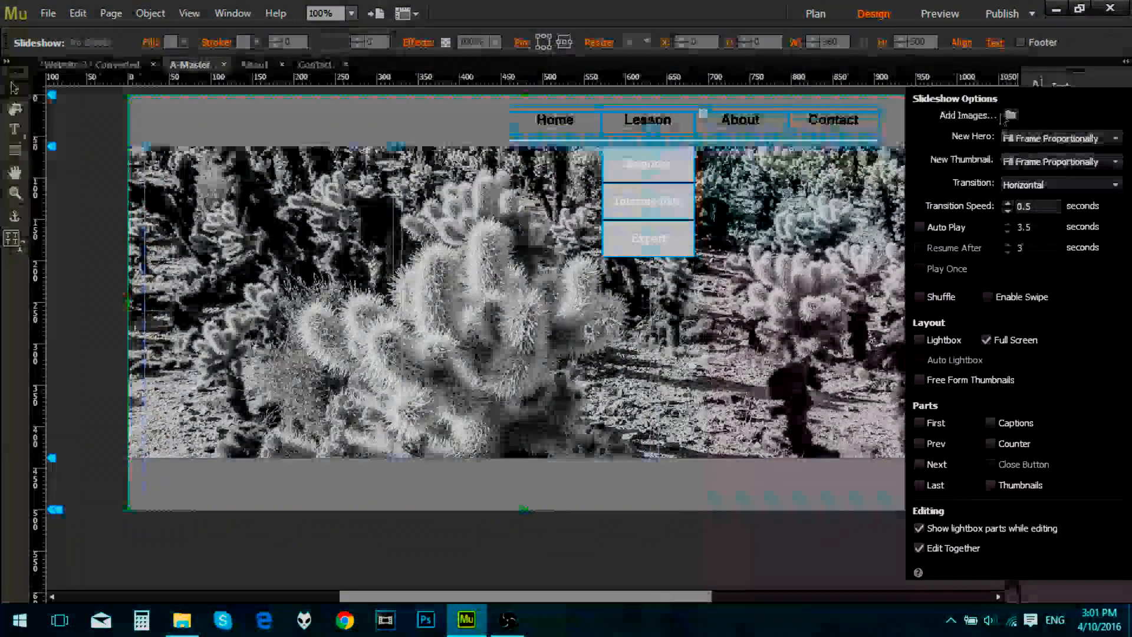
click(1011, 115)
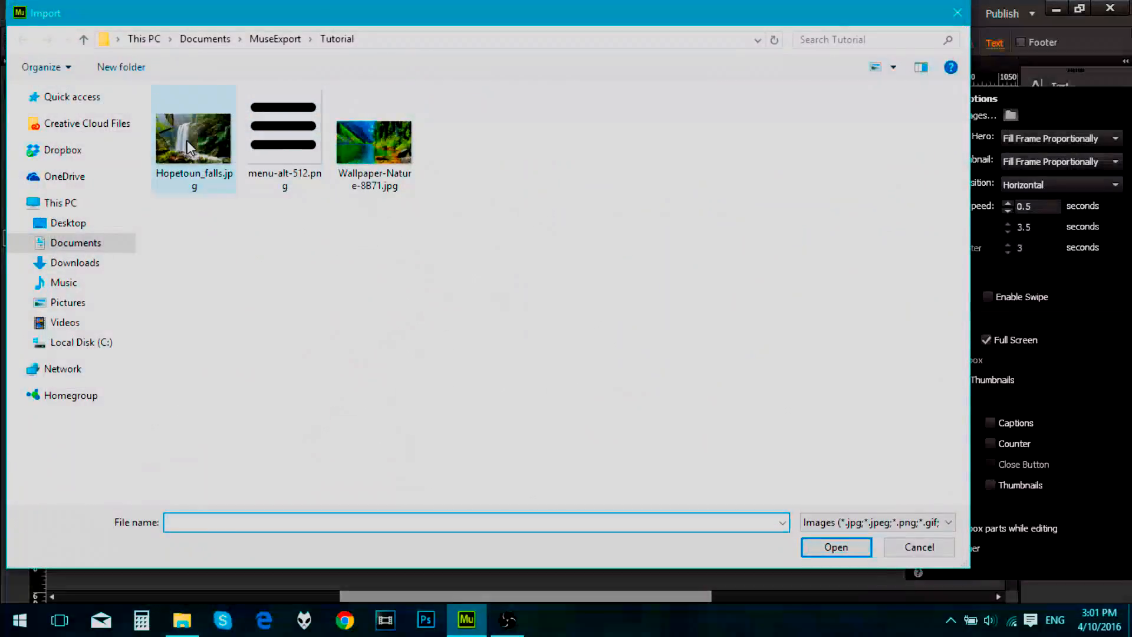
double_click(186, 140)
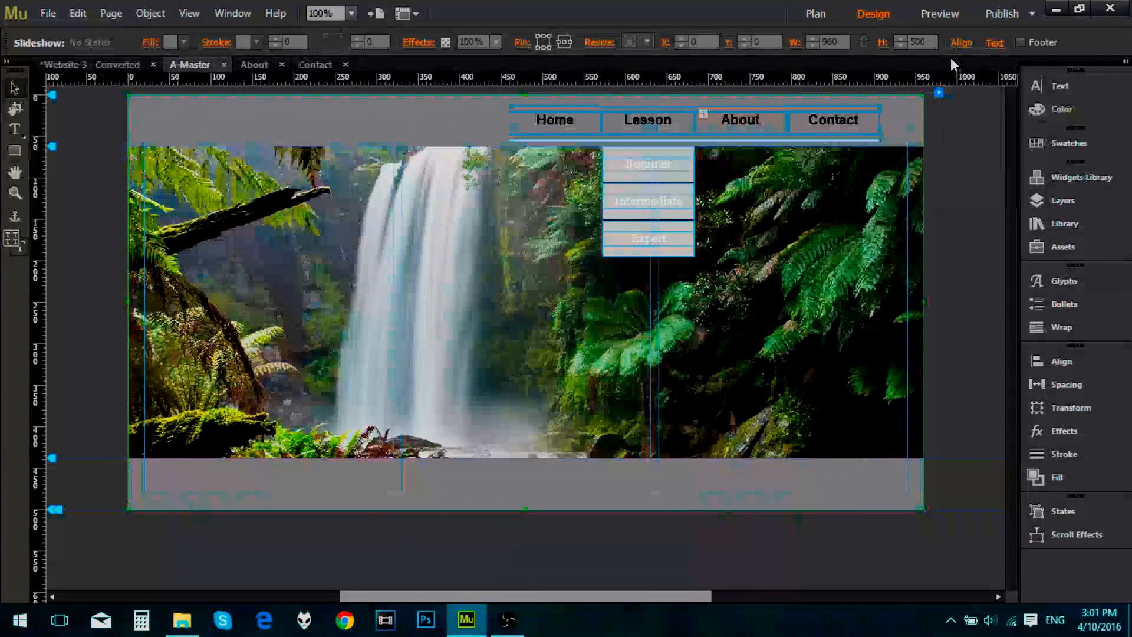
click(934, 18)
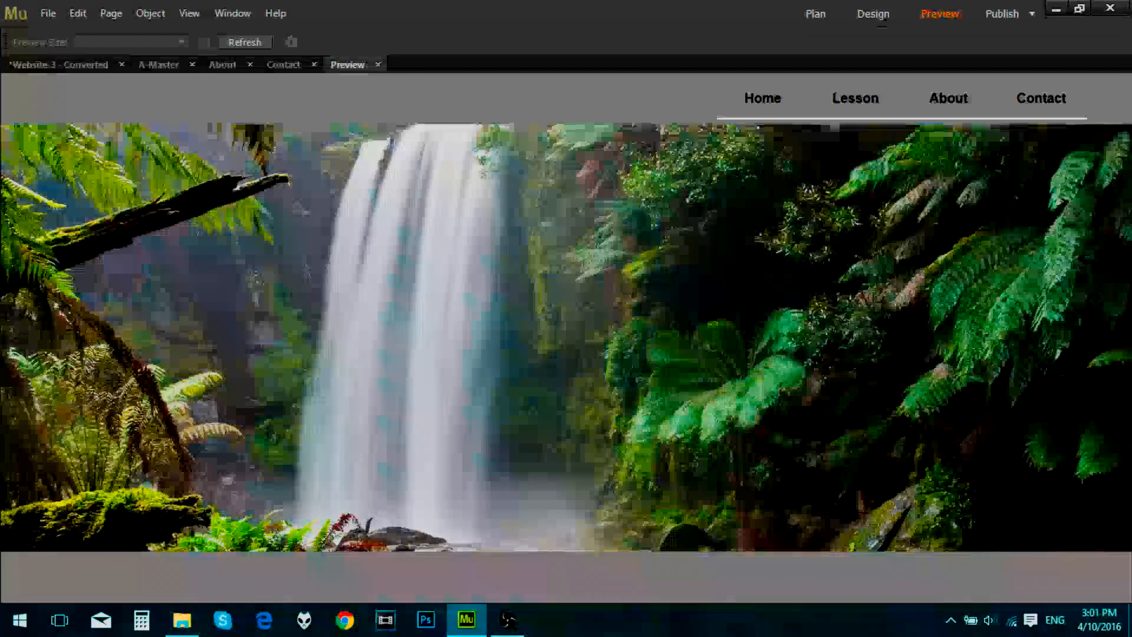
Step: Close the preview and set the header rectangle's opacity to 75% on the master page
click(378, 65)
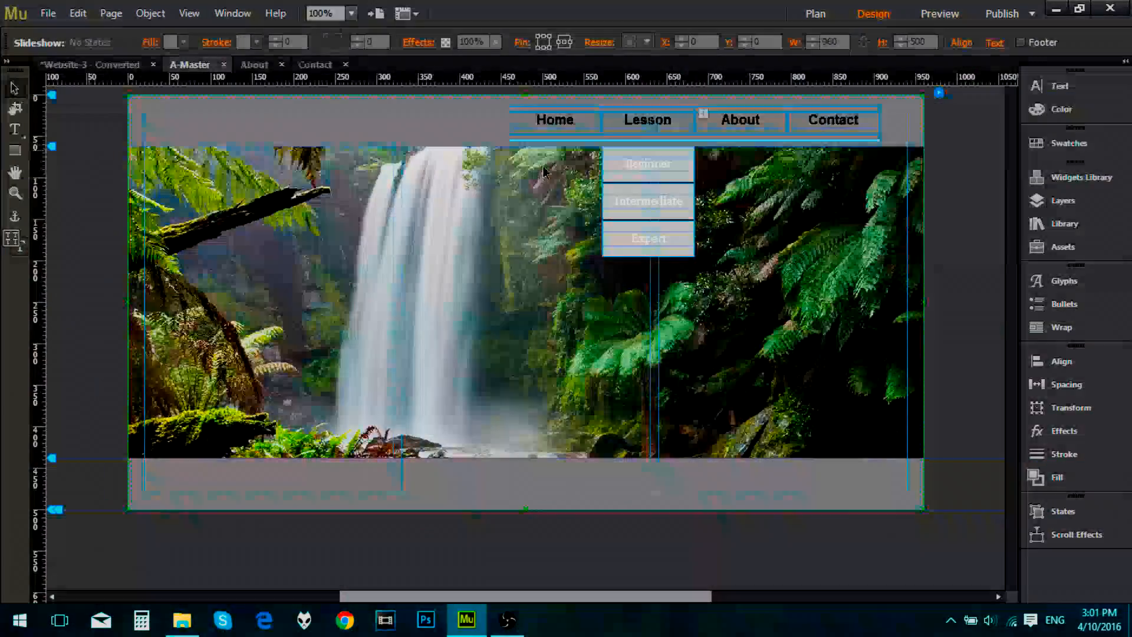
click(460, 121)
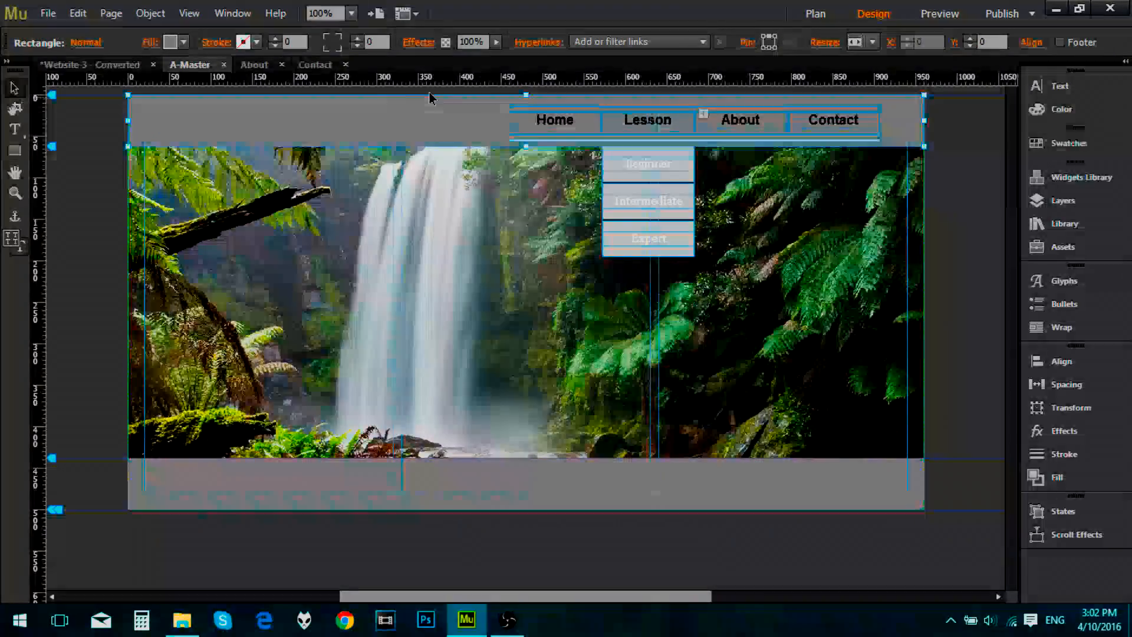
click(497, 42)
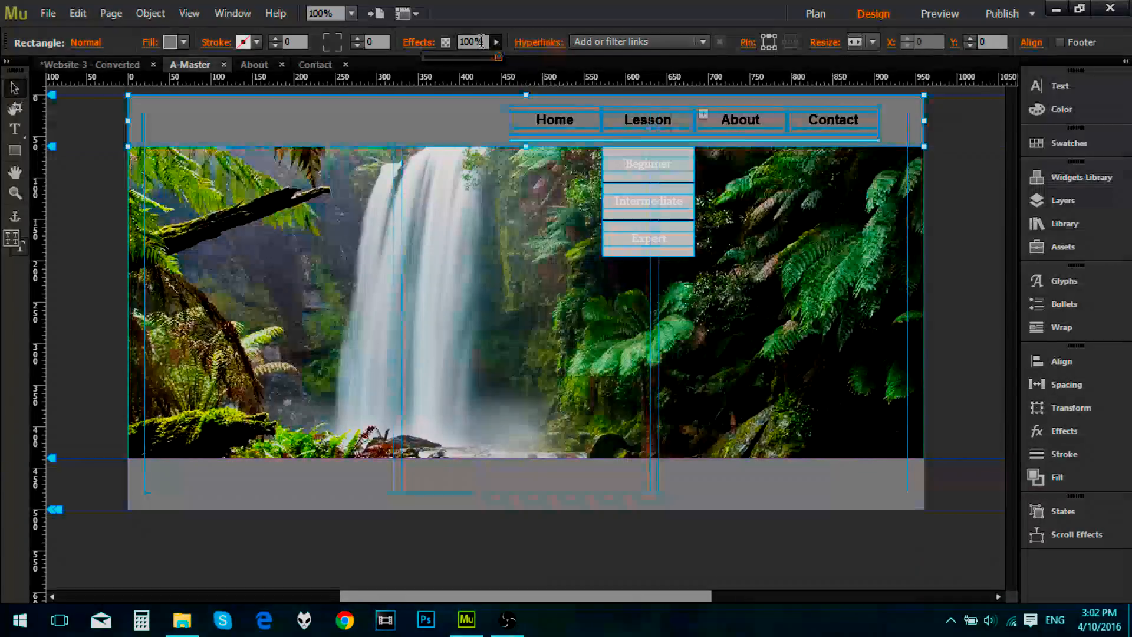
drag(498, 58, 497, 58)
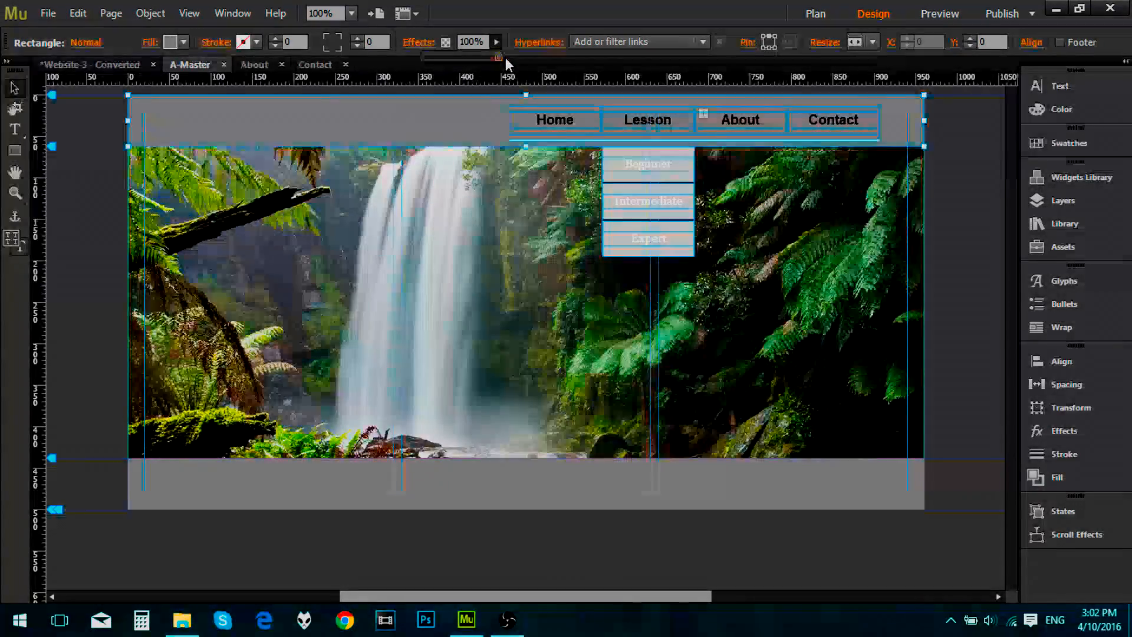
mouse_move(506, 60)
mouse_down()
mouse_move(469, 64)
mouse_move(501, 66)
mouse_up()
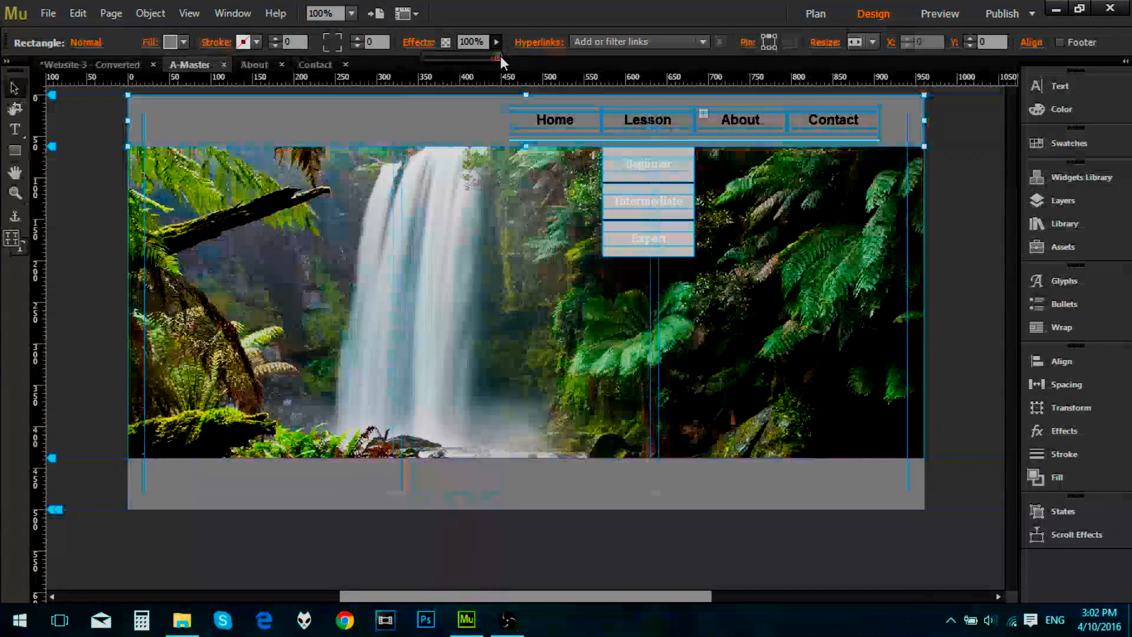
mouse_move(500, 58)
mouse_down()
mouse_move(408, 65)
mouse_move(479, 58)
mouse_up()
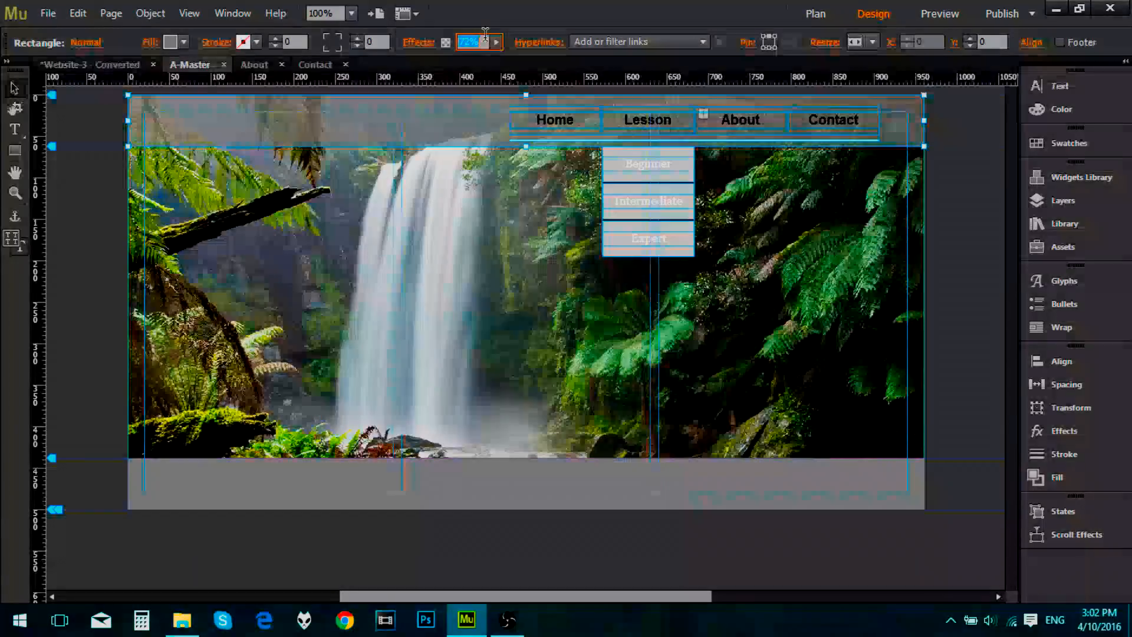
text(75)
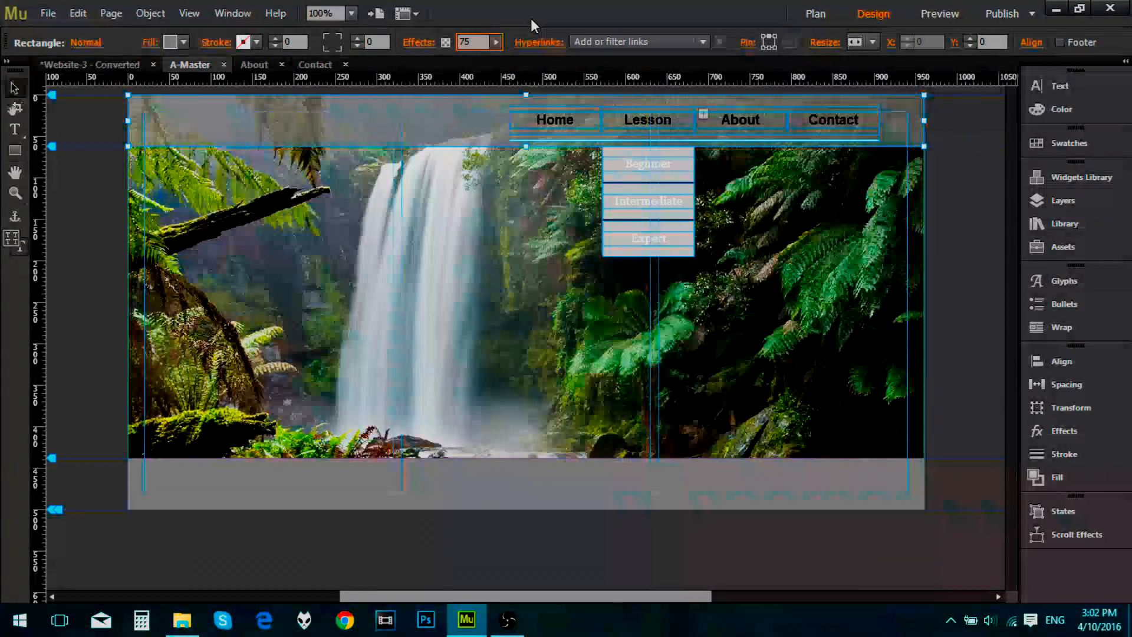
click(493, 210)
click(473, 123)
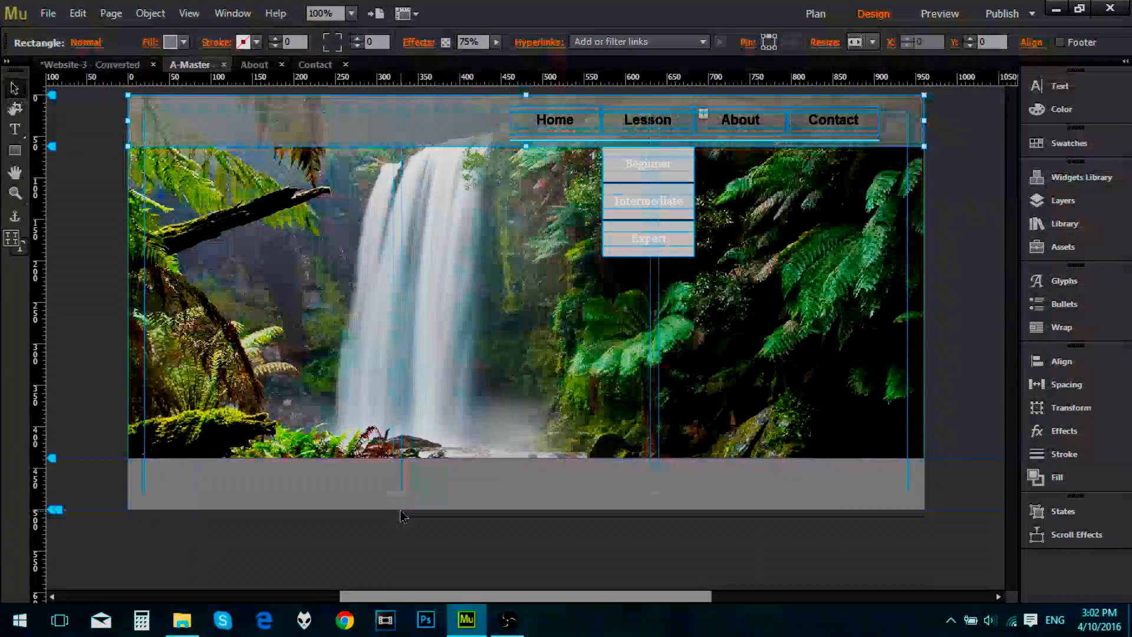
Step: Set the footer rectangle's opacity to 75%
click(473, 479)
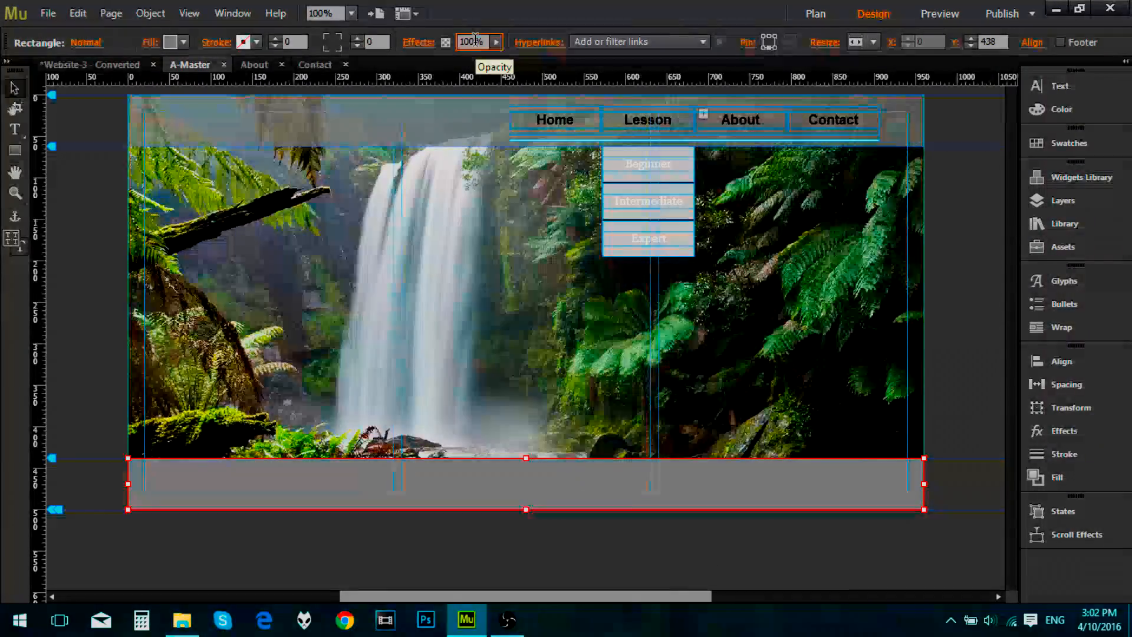
text(75)
key(Return)
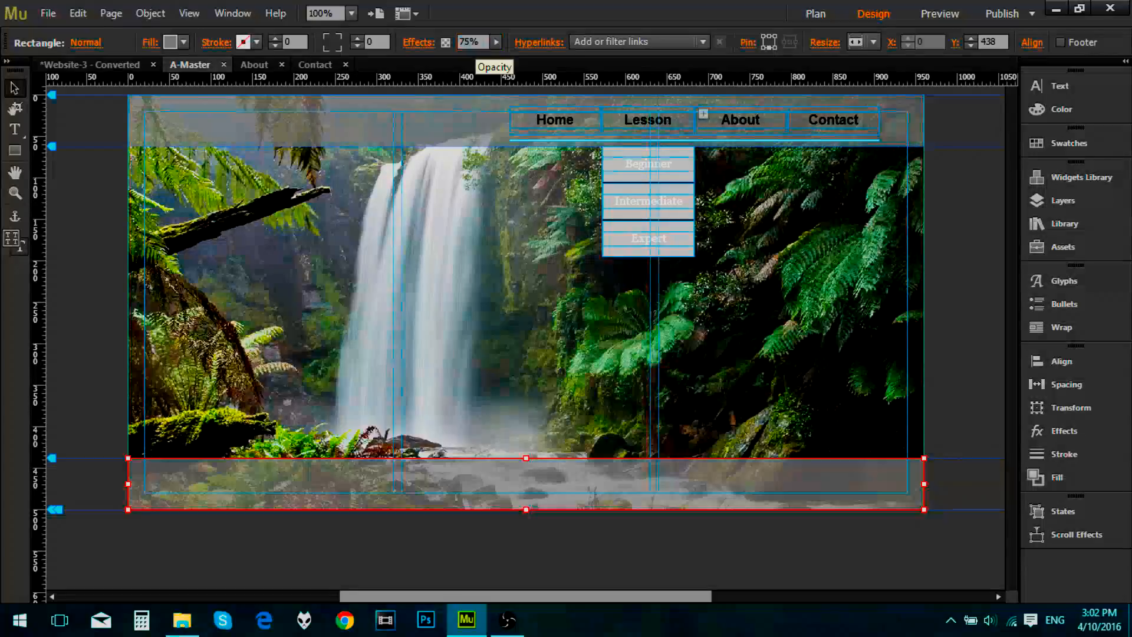
Step: Preview the master page, check the Lesson submenu and Home link over the waterfall, and return to the master page design
click(937, 16)
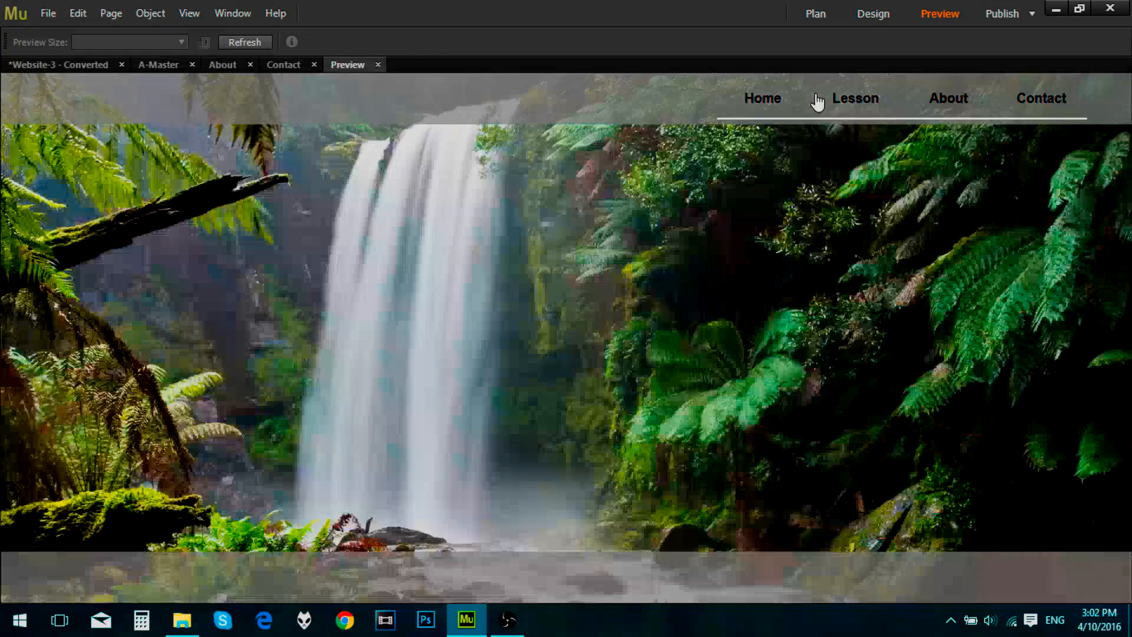
mouse_move(850, 101)
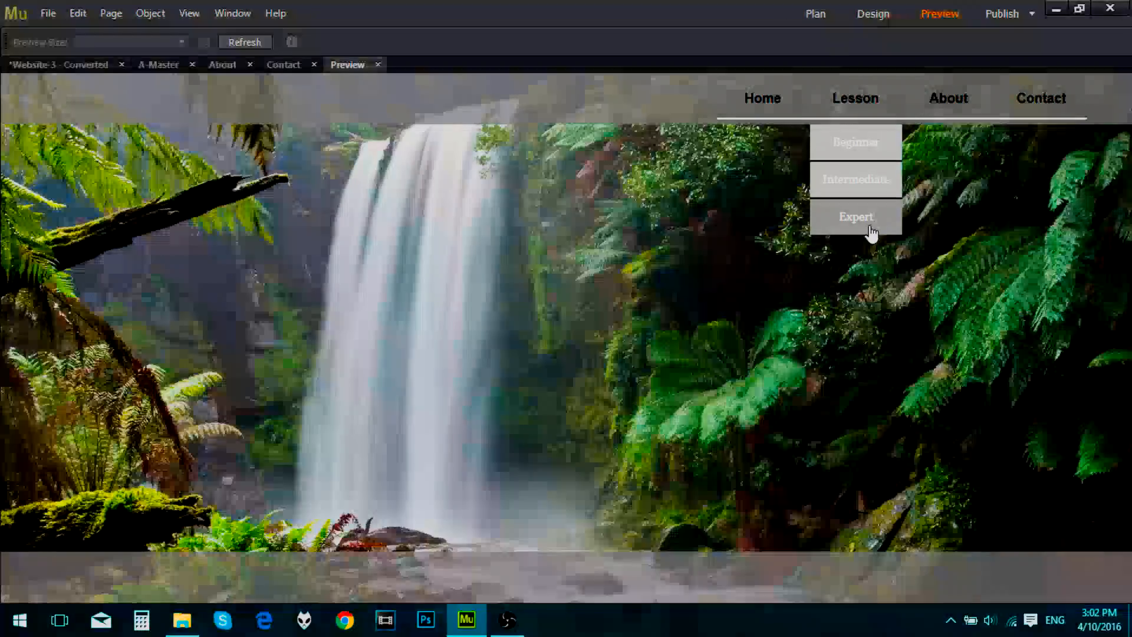
click(767, 99)
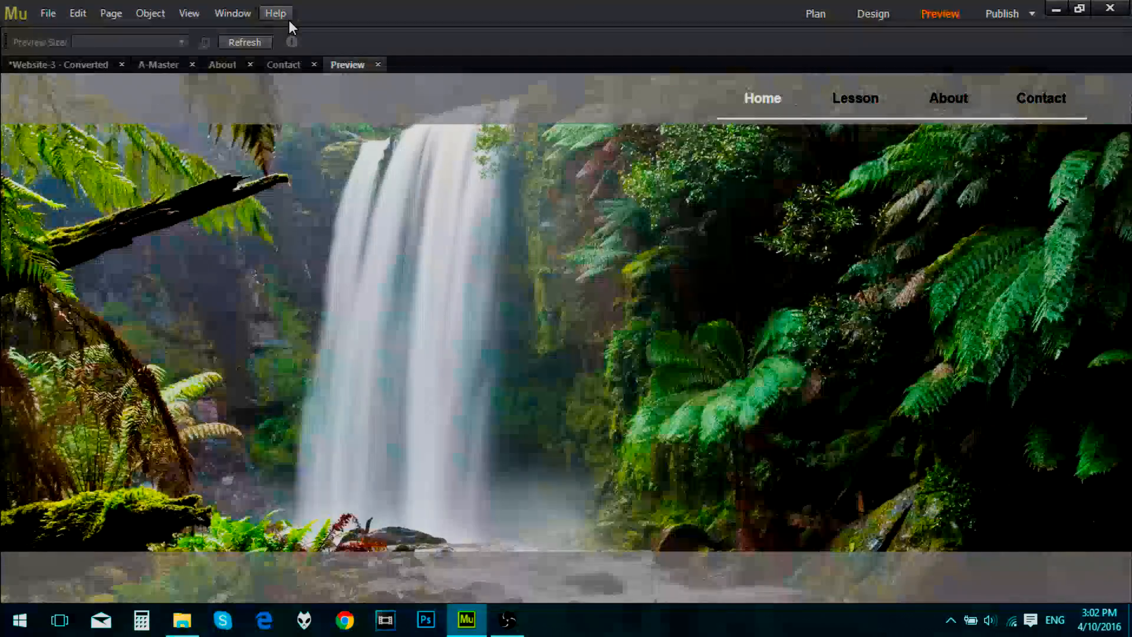
click(378, 64)
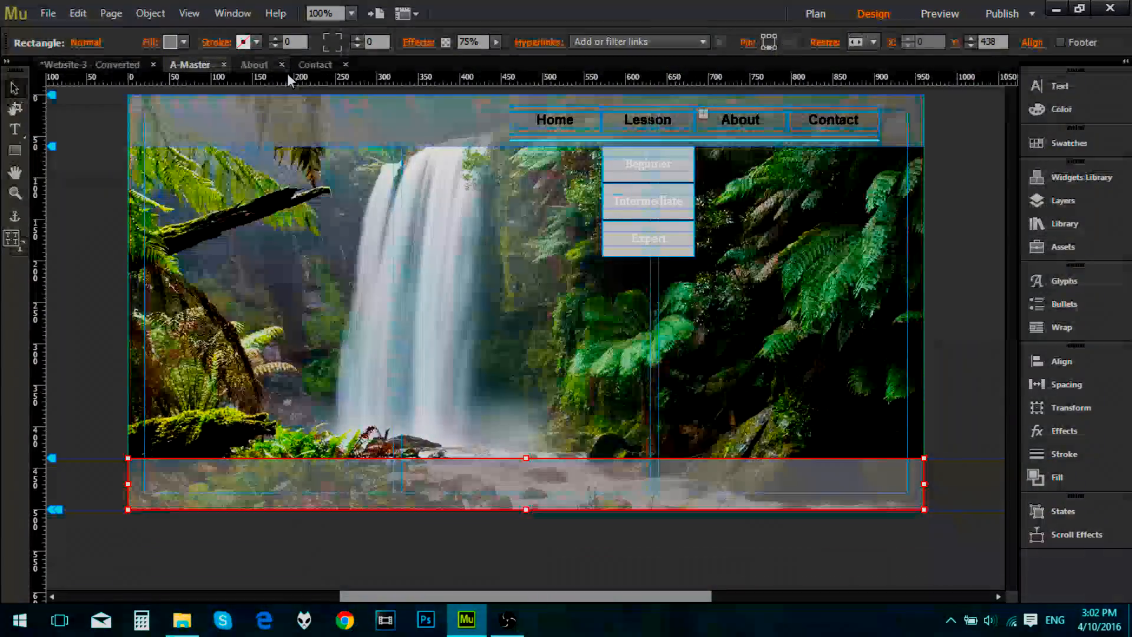
click(100, 328)
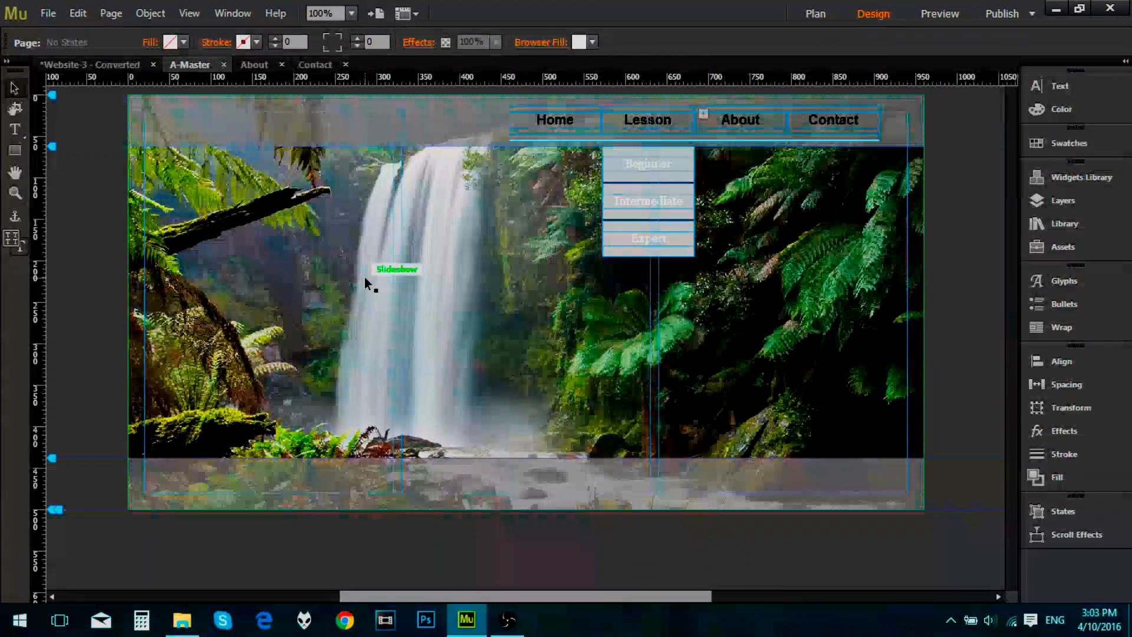
Step: On the Contact page, create a text frame below the header reading "Contact" in Alexa Std at size 31
click(324, 66)
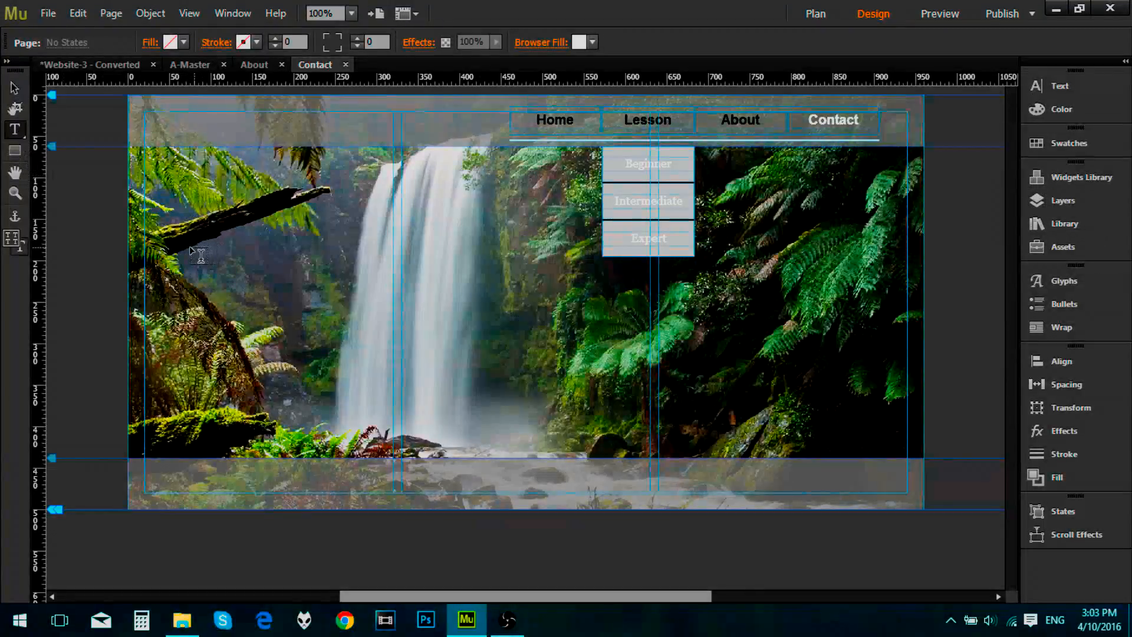
drag(145, 204, 394, 278)
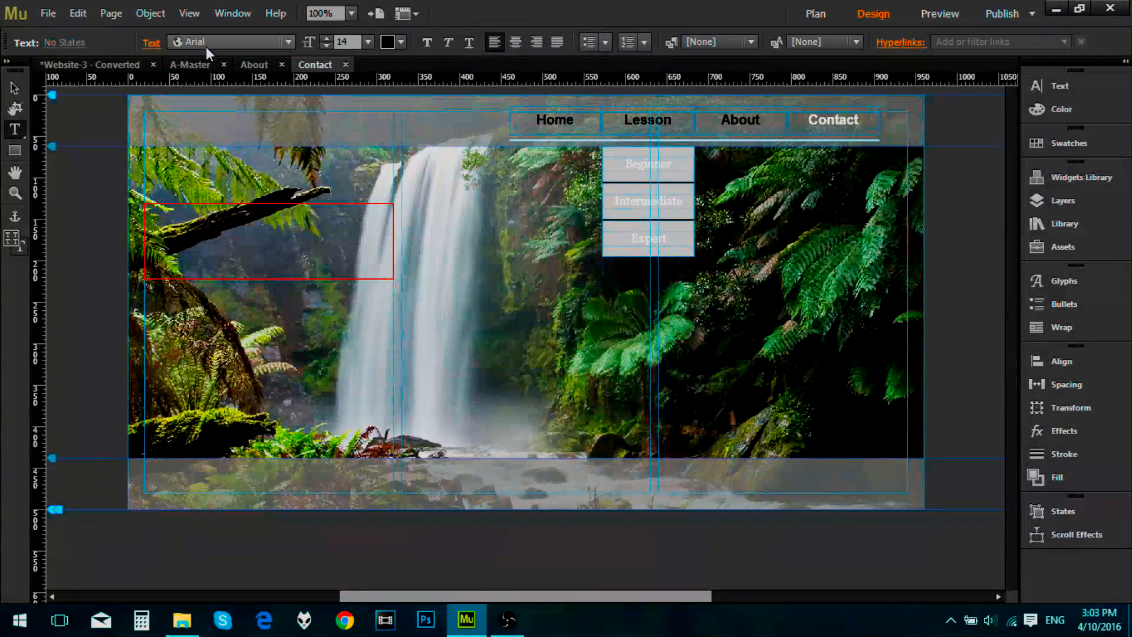
click(207, 42)
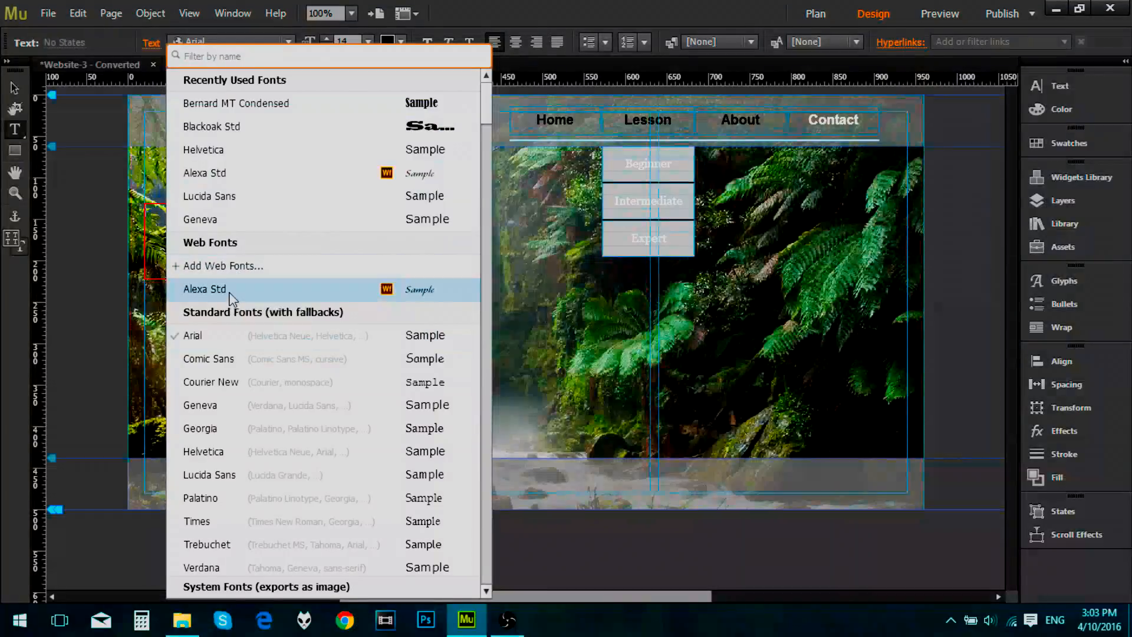
click(230, 290)
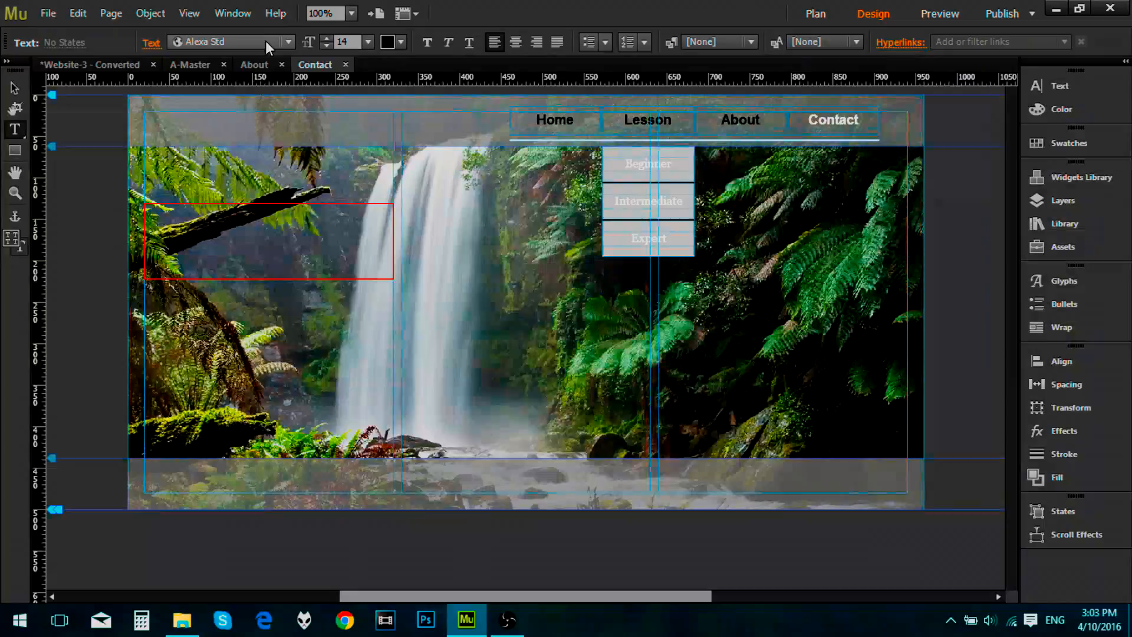
click(328, 37)
click(328, 37)
click(328, 37)
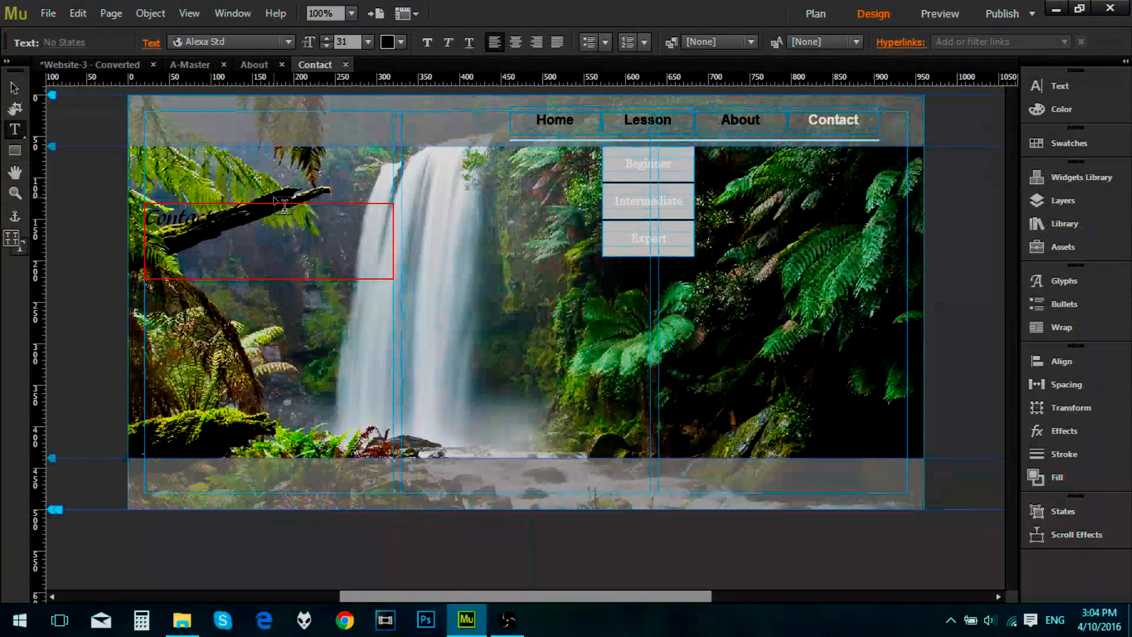
Step: Format the Contact heading as white, centred text at size 82 and move its frame slightly lower
key(ctrl+a)
click(400, 43)
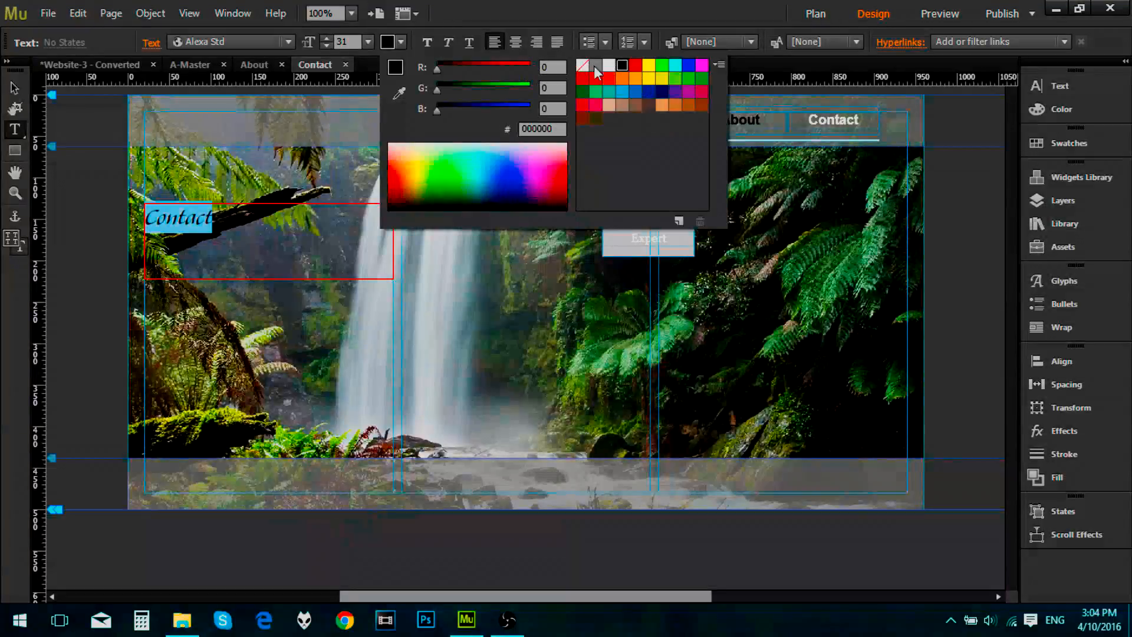
click(610, 66)
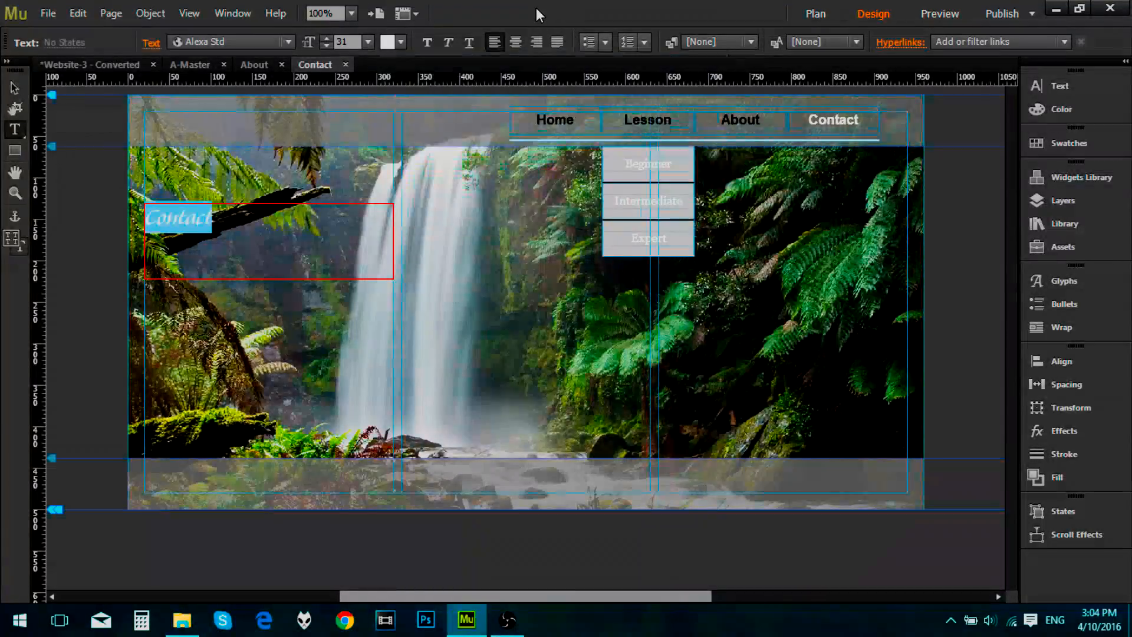
drag(330, 39, 330, 39)
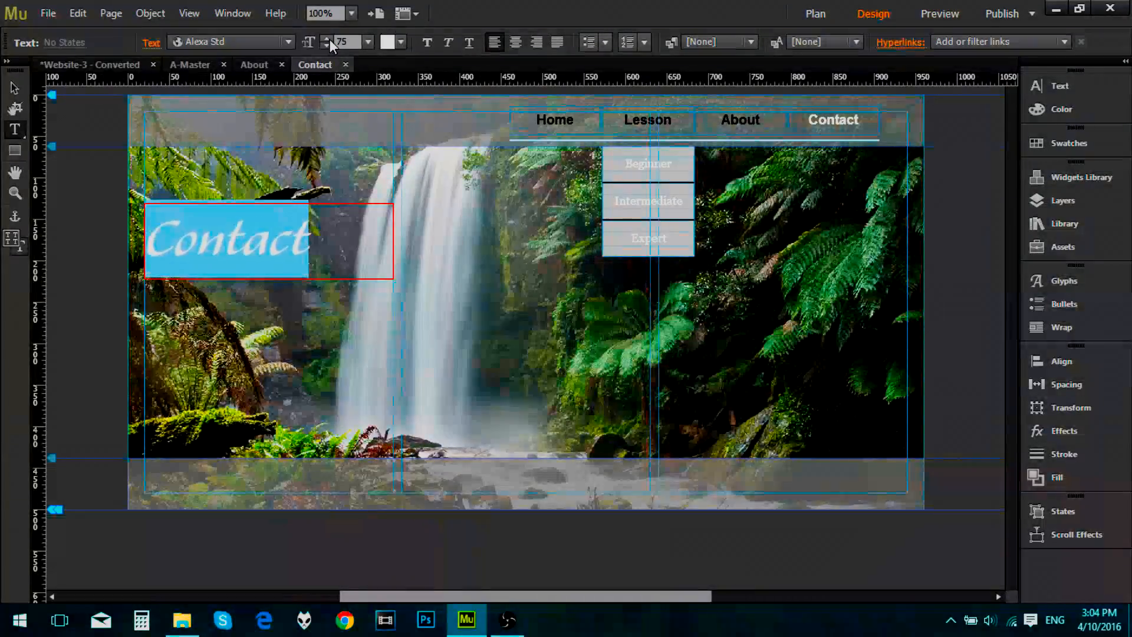
click(516, 42)
drag(325, 39, 325, 39)
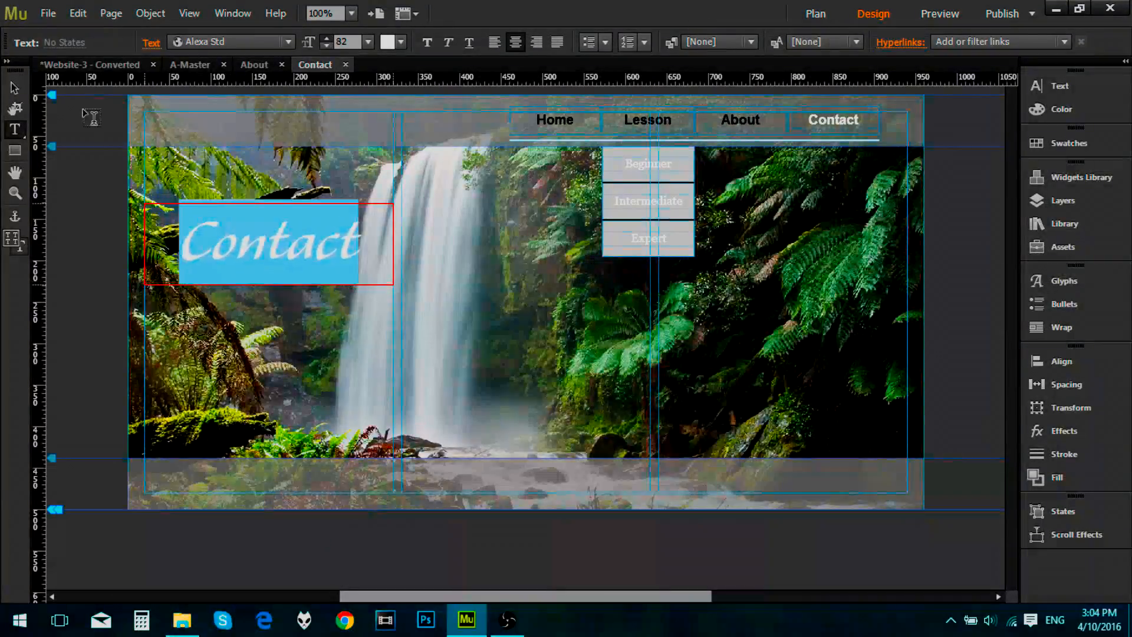
click(14, 88)
drag(298, 248, 303, 283)
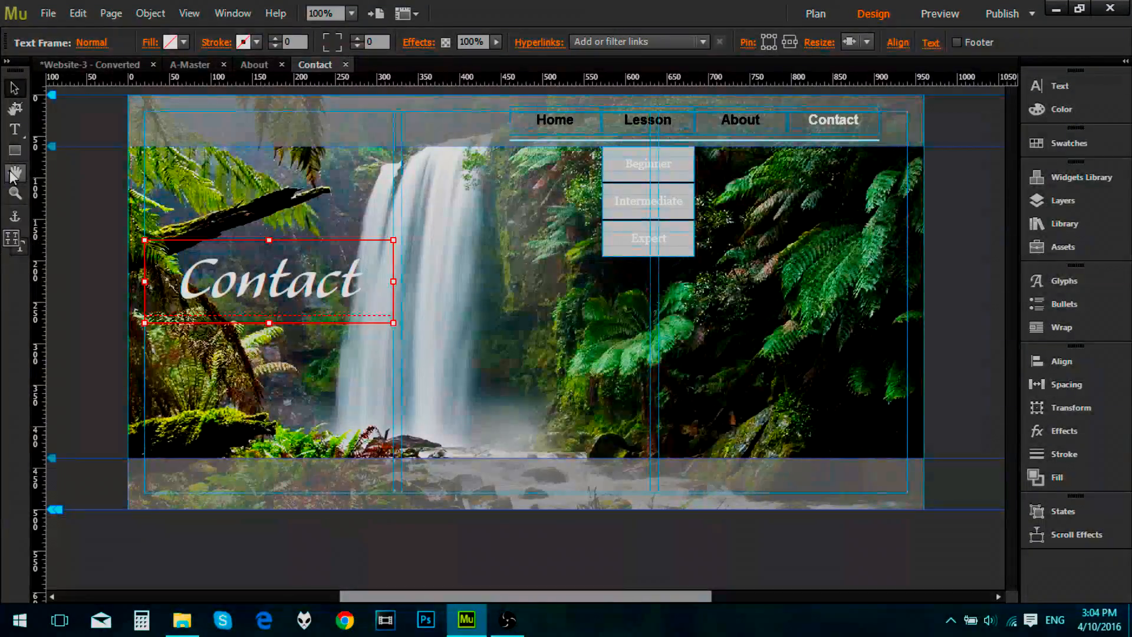
Step: Add a Blank composition widget from the Widgets Library to the Contact page beside the heading
click(1073, 176)
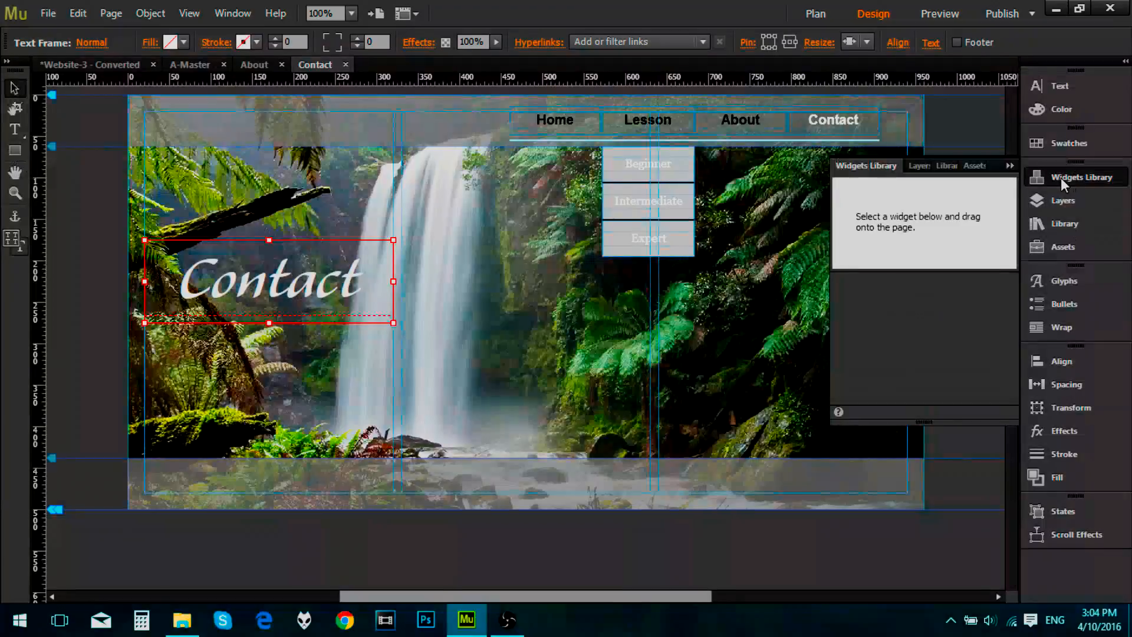
click(835, 372)
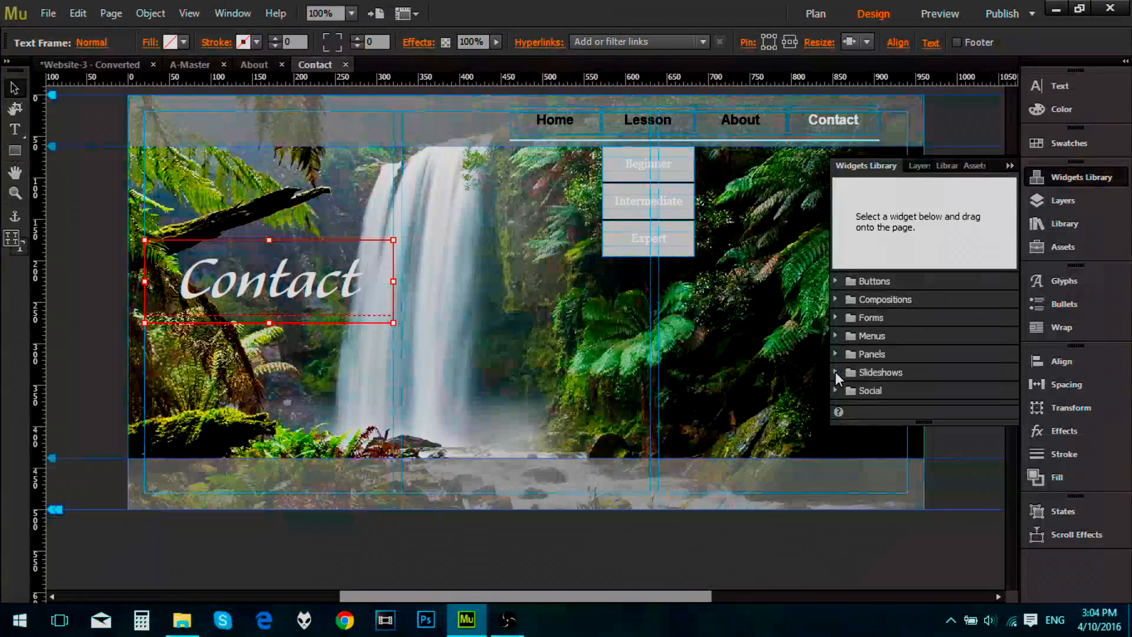
click(836, 299)
click(836, 301)
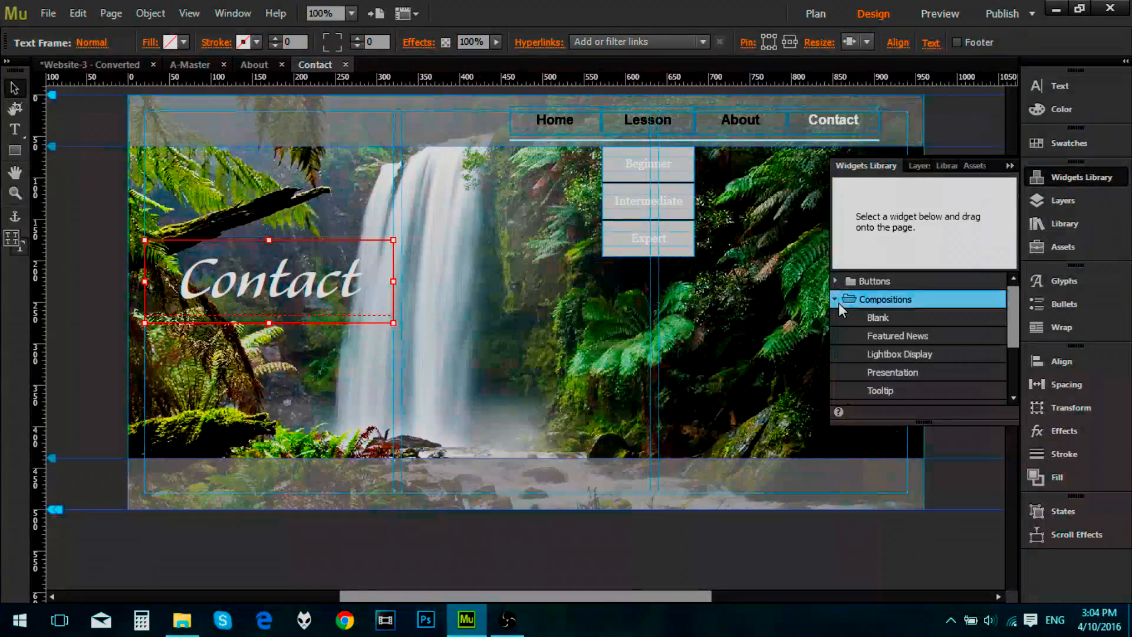
drag(877, 322, 535, 295)
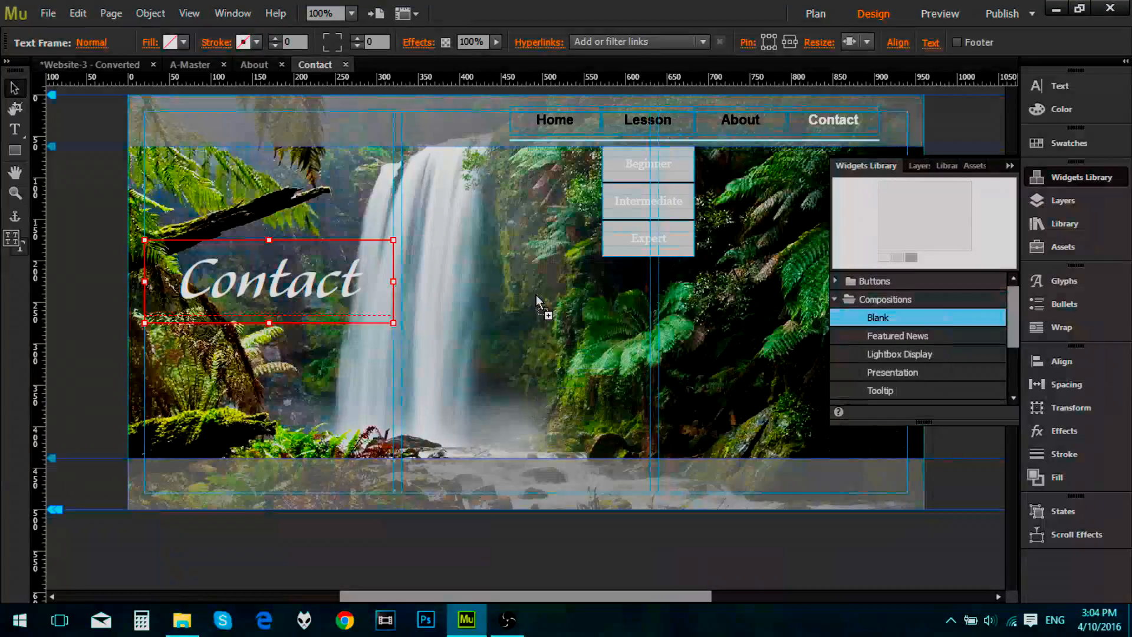
click(1009, 165)
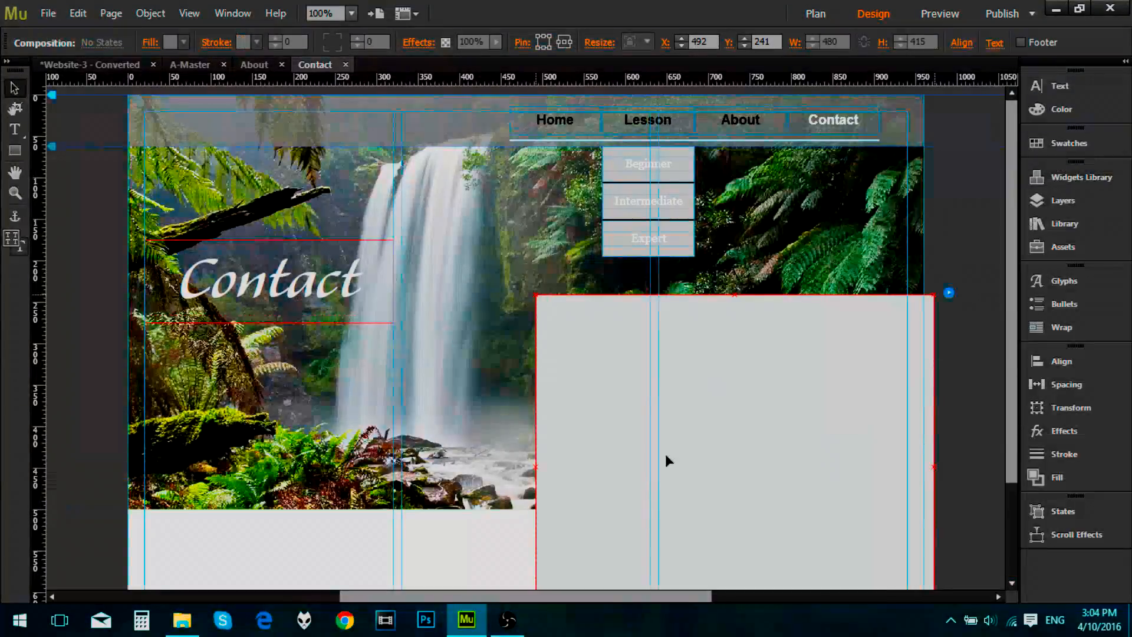
Step: Move the composition up within the page, shrink its target container to about 359 px wide, and reposition it at about X 395, Y 121
drag(614, 347, 586, 270)
click(586, 270)
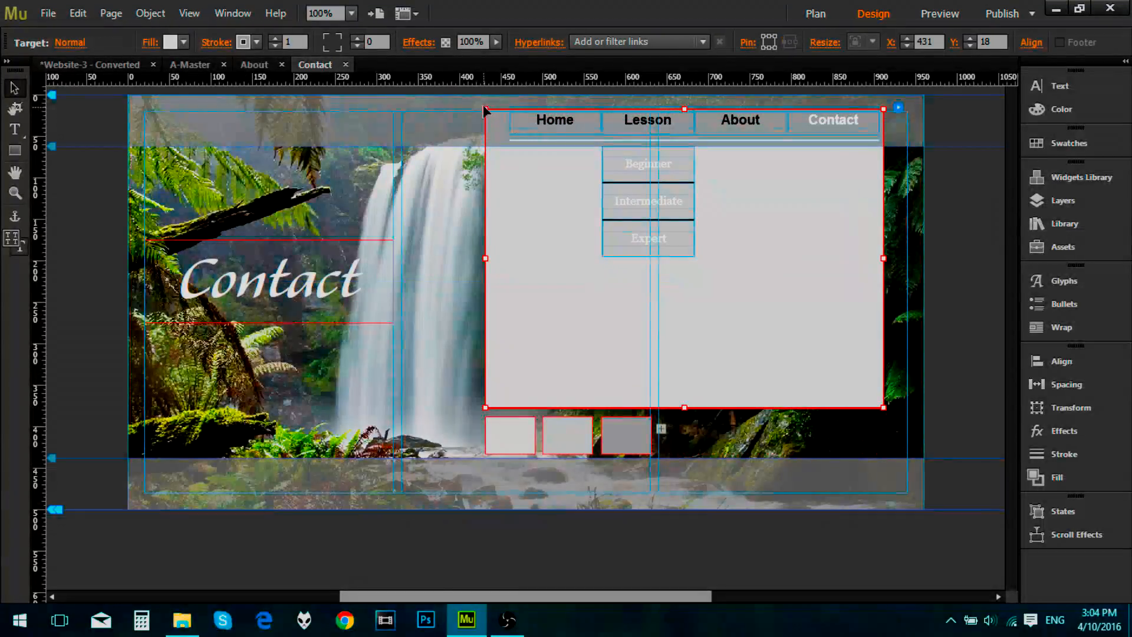
drag(485, 110, 586, 258)
drag(686, 334, 559, 273)
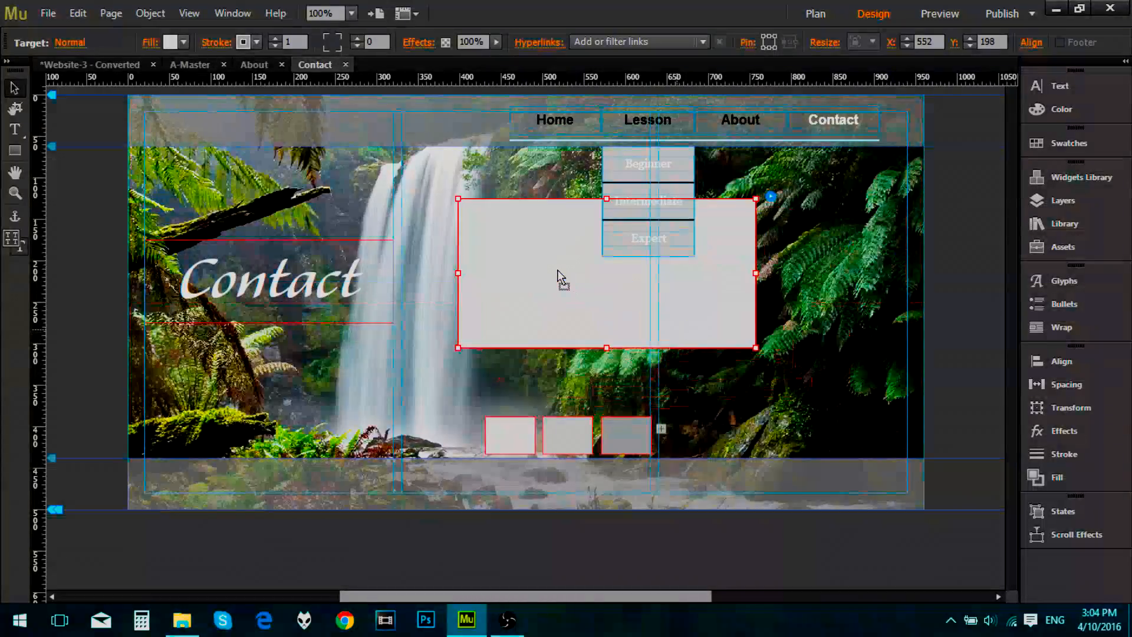
Step: Select each of the composition's three triggers in turn to examine the target linked to it
click(632, 444)
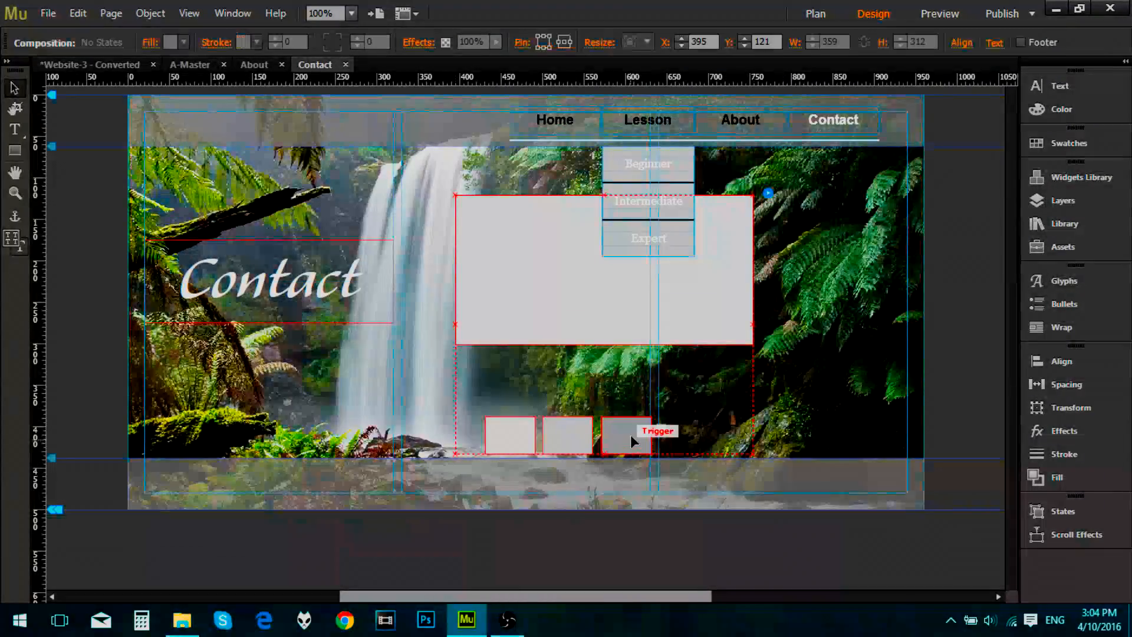
click(525, 446)
click(564, 437)
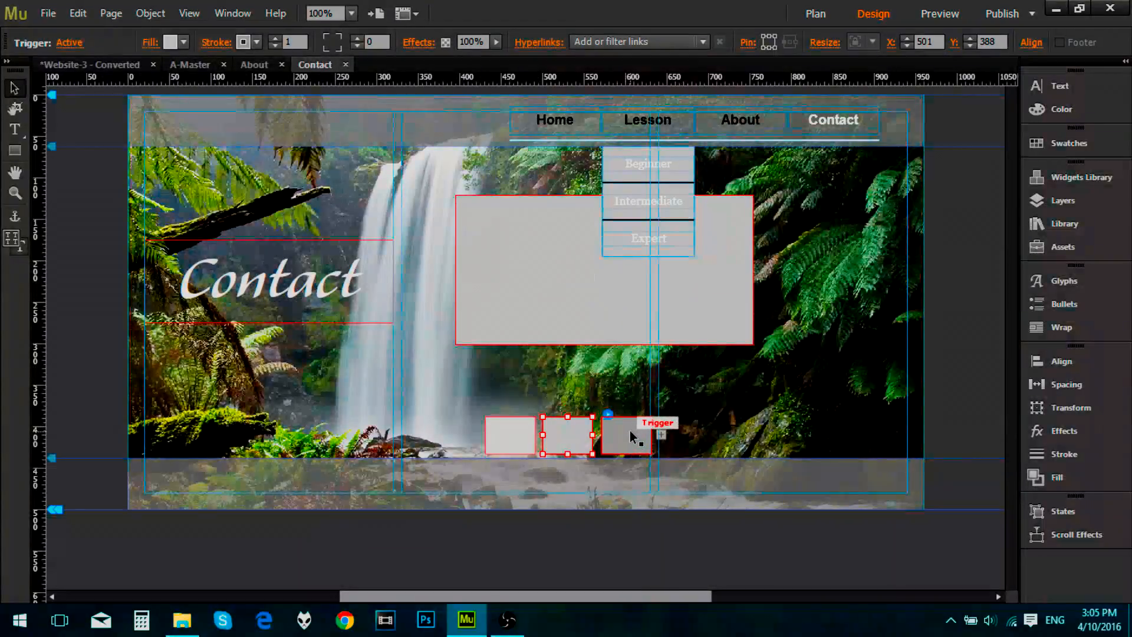
click(631, 437)
click(565, 439)
click(523, 441)
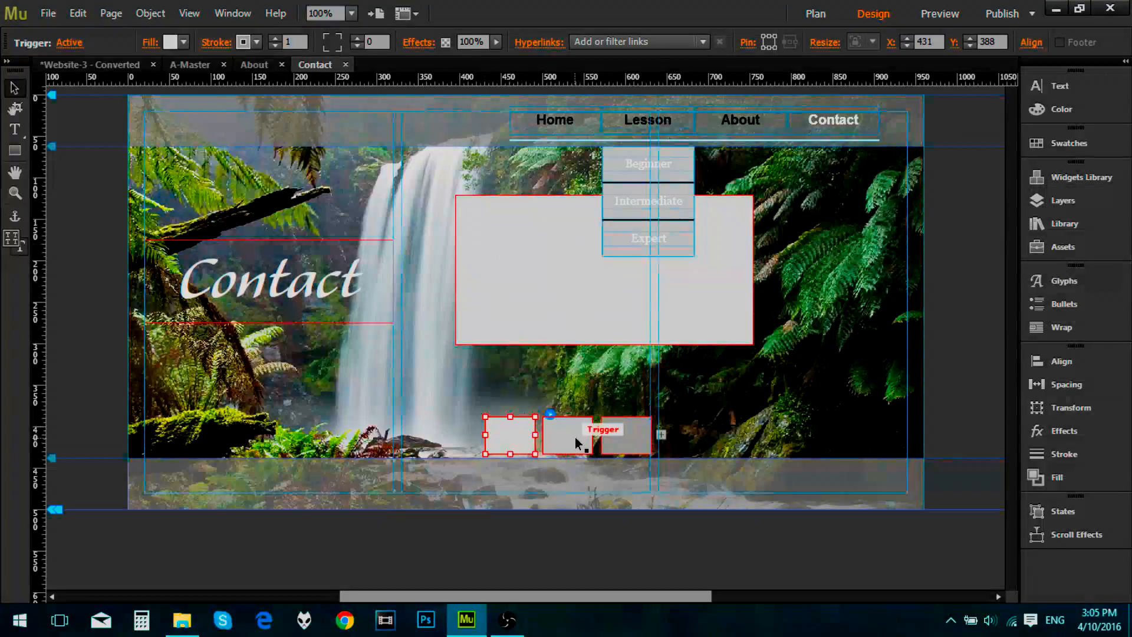
Step: Clear all styling from the composition's three triggers and from the target container linked to the third one
click(581, 437)
right_click(513, 443)
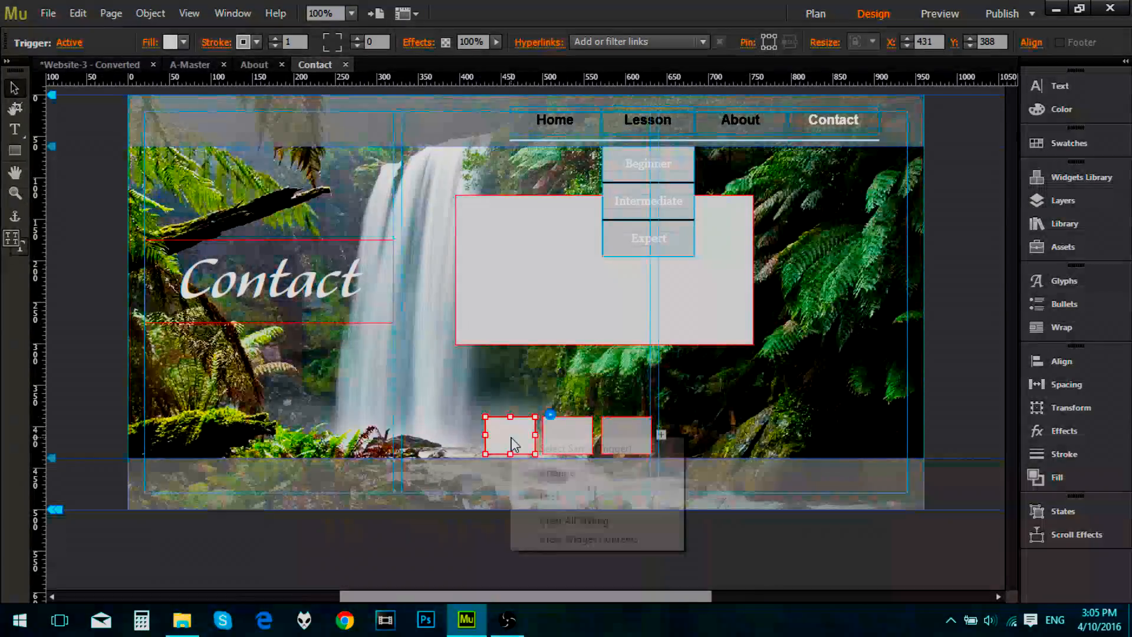
click(651, 520)
right_click(584, 435)
click(565, 430)
click(565, 430)
right_click(565, 430)
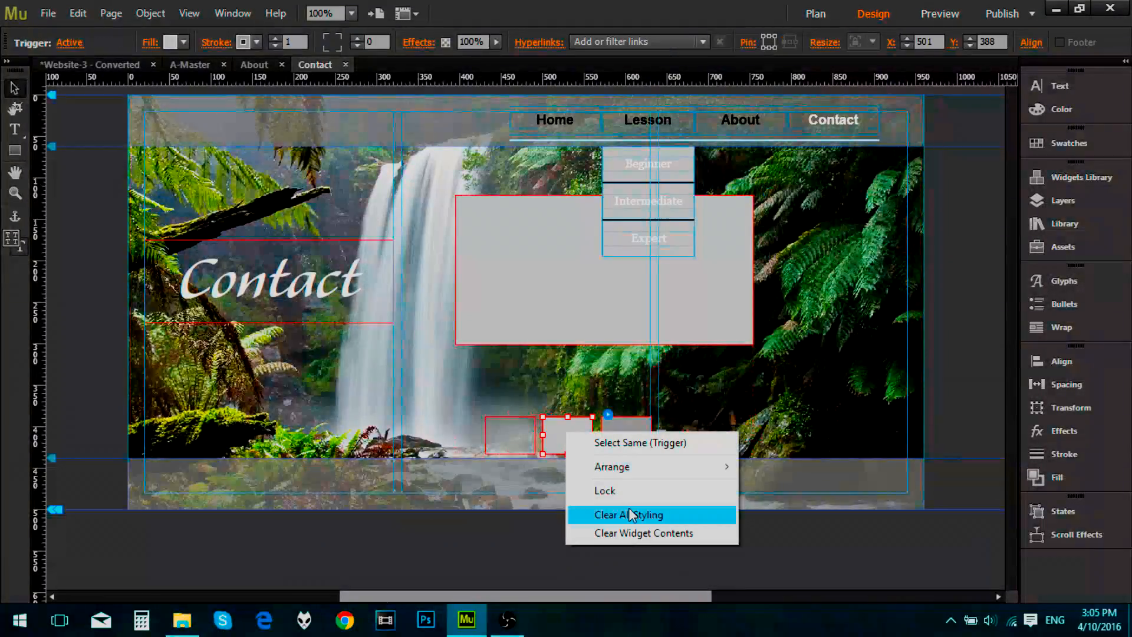
click(630, 515)
click(634, 433)
right_click(636, 431)
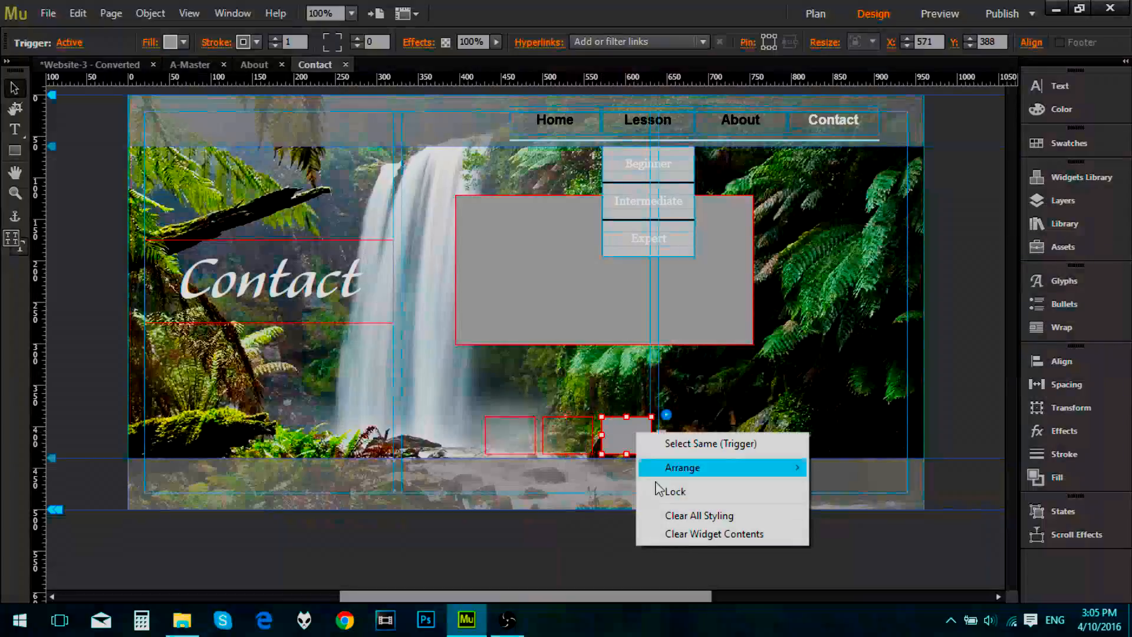
click(662, 516)
right_click(582, 293)
click(628, 376)
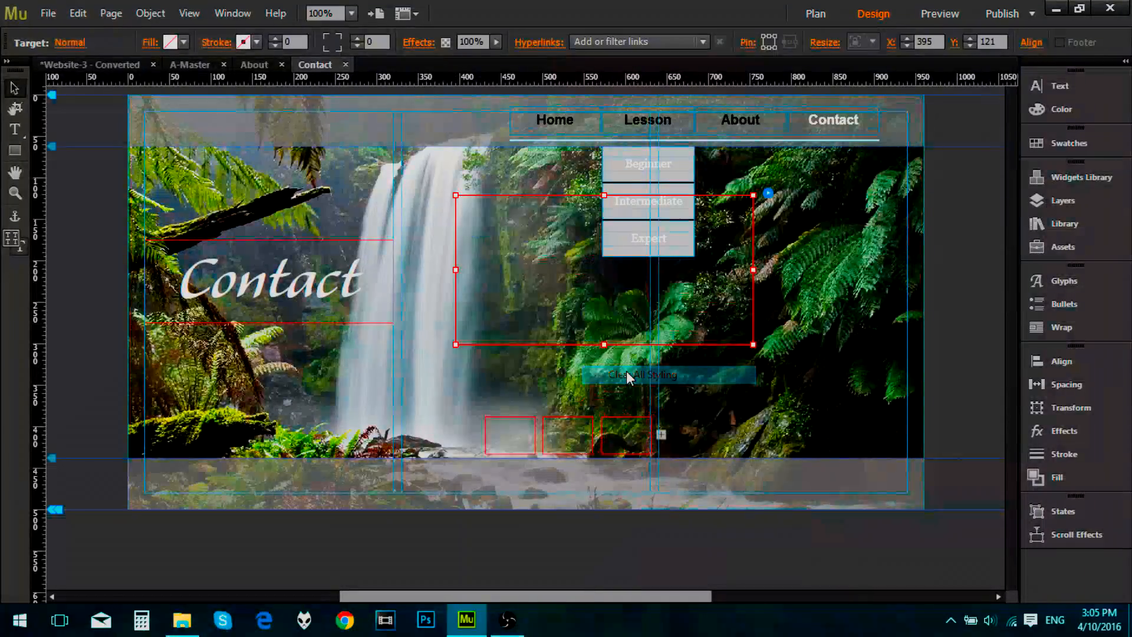
Step: Move the target container to X 456, Y 142, and reposition the triggers beneath it, the second at X 570 and third at X 640, Y 334
drag(511, 439, 491, 389)
drag(512, 281, 564, 300)
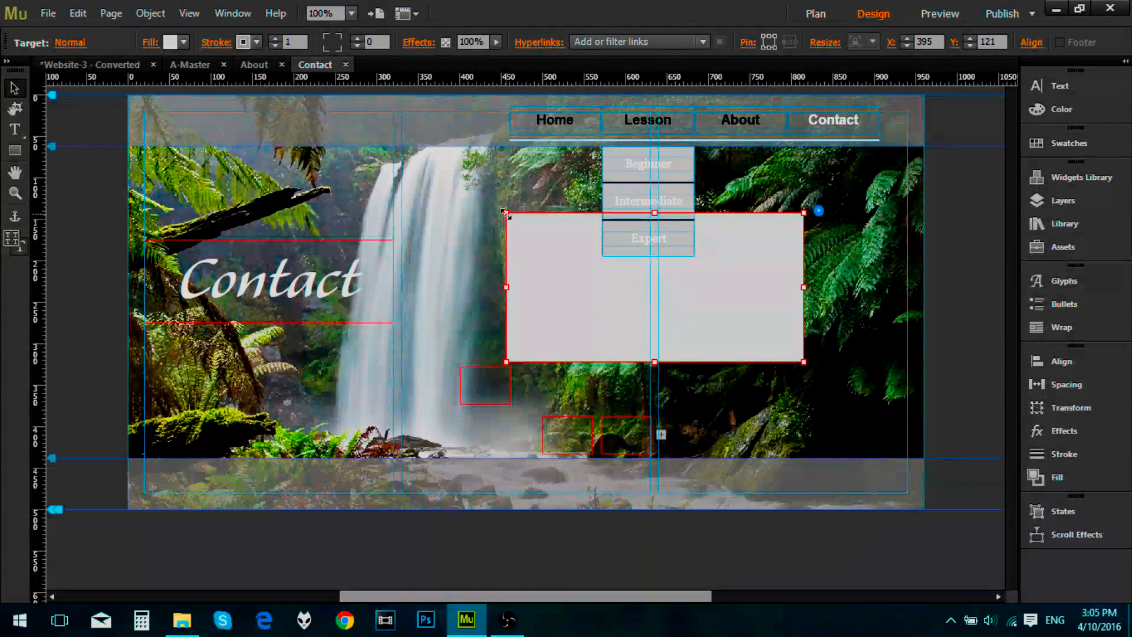
click(501, 401)
mouse_move(499, 391)
mouse_down()
mouse_move(511, 421)
mouse_move(507, 407)
mouse_up()
drag(571, 442, 602, 395)
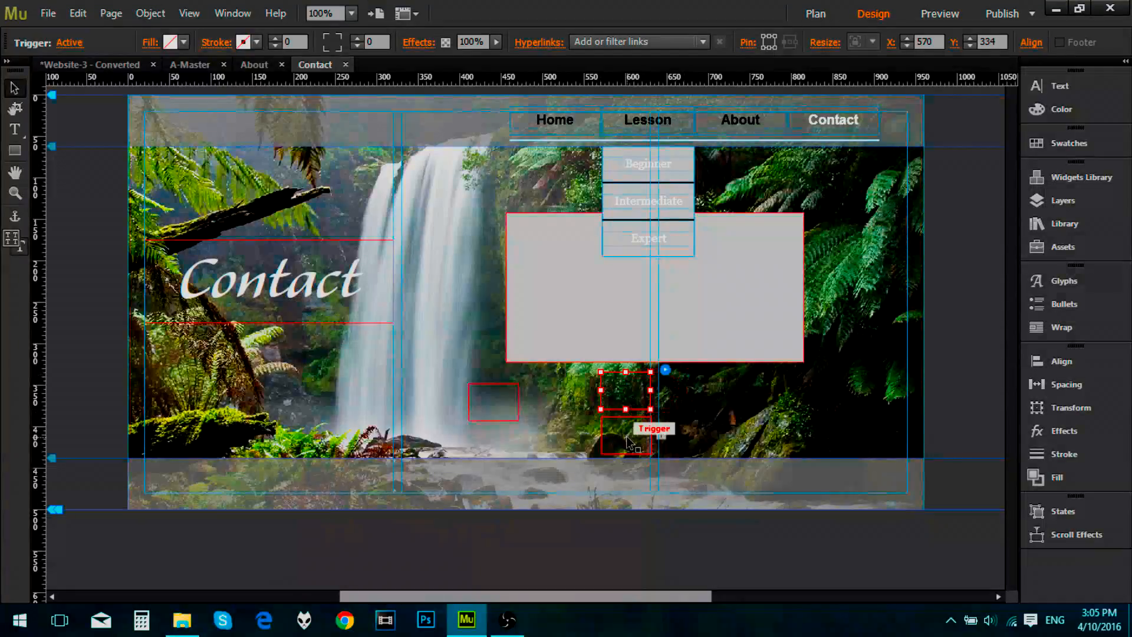
click(652, 432)
drag(601, 456, 678, 397)
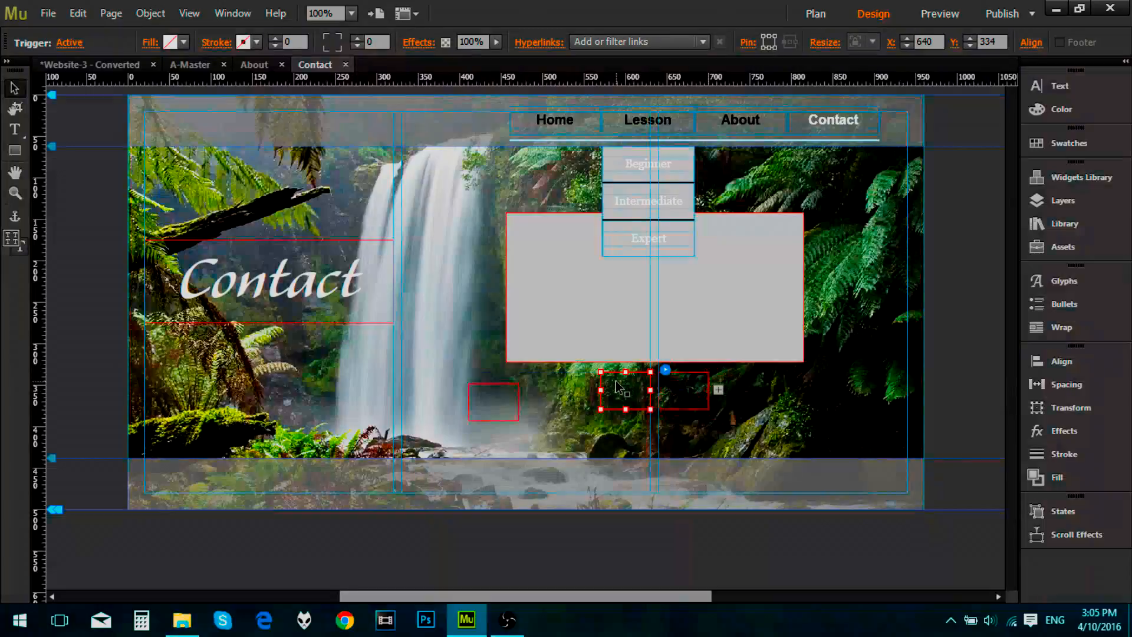
Step: Clear all styling from the two remaining targets and align the first trigger in a row with the other two
right_click(607, 341)
click(583, 310)
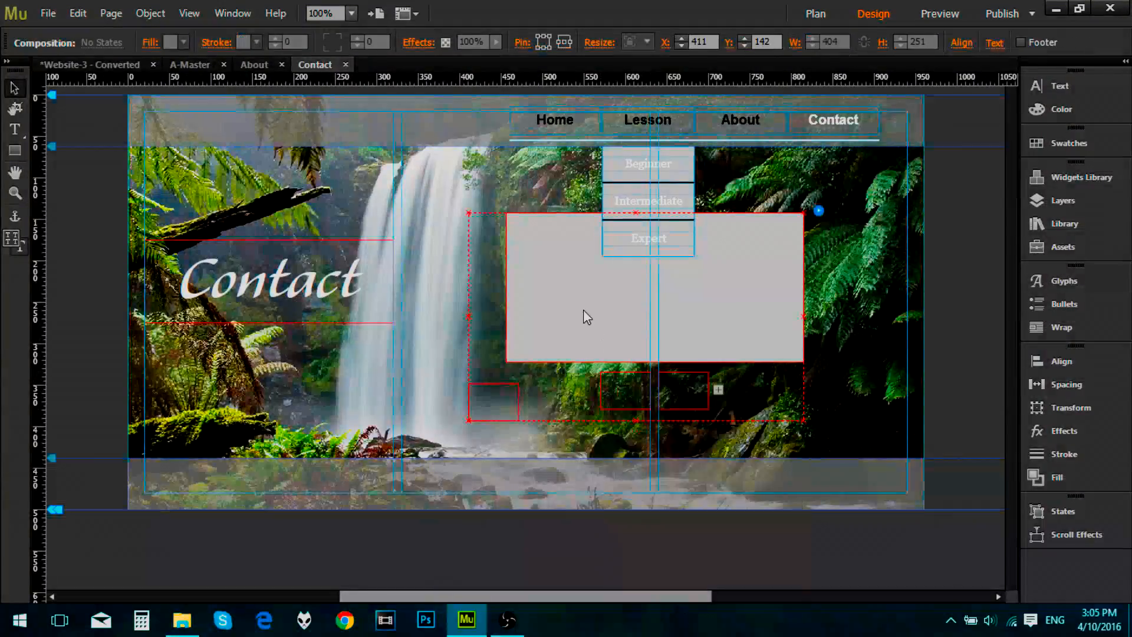
right_click(583, 308)
click(681, 412)
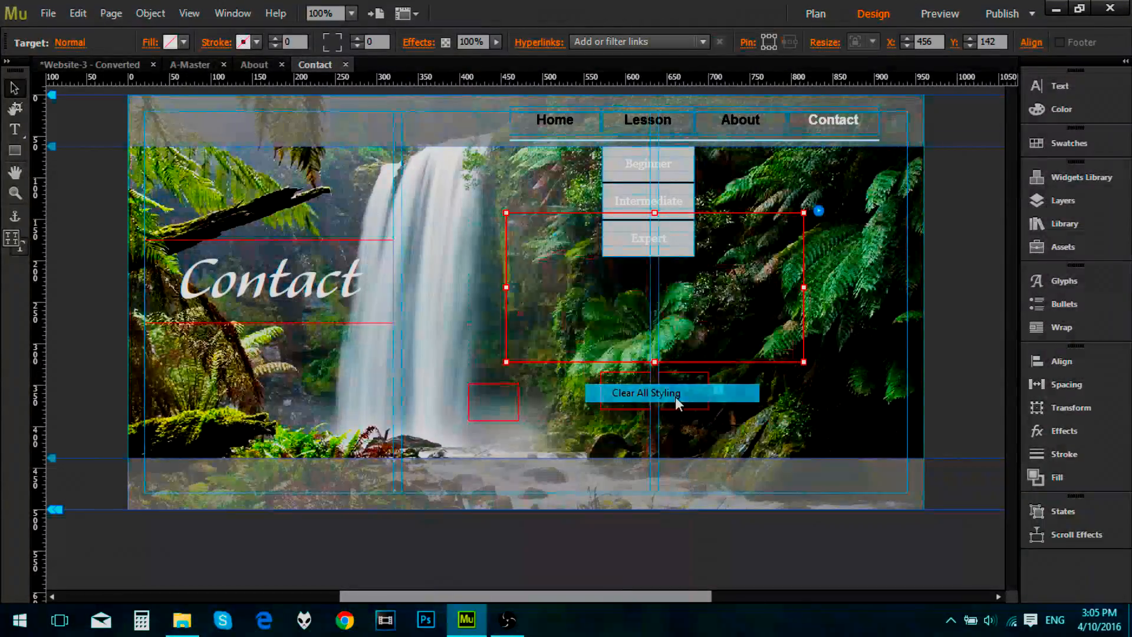
click(507, 409)
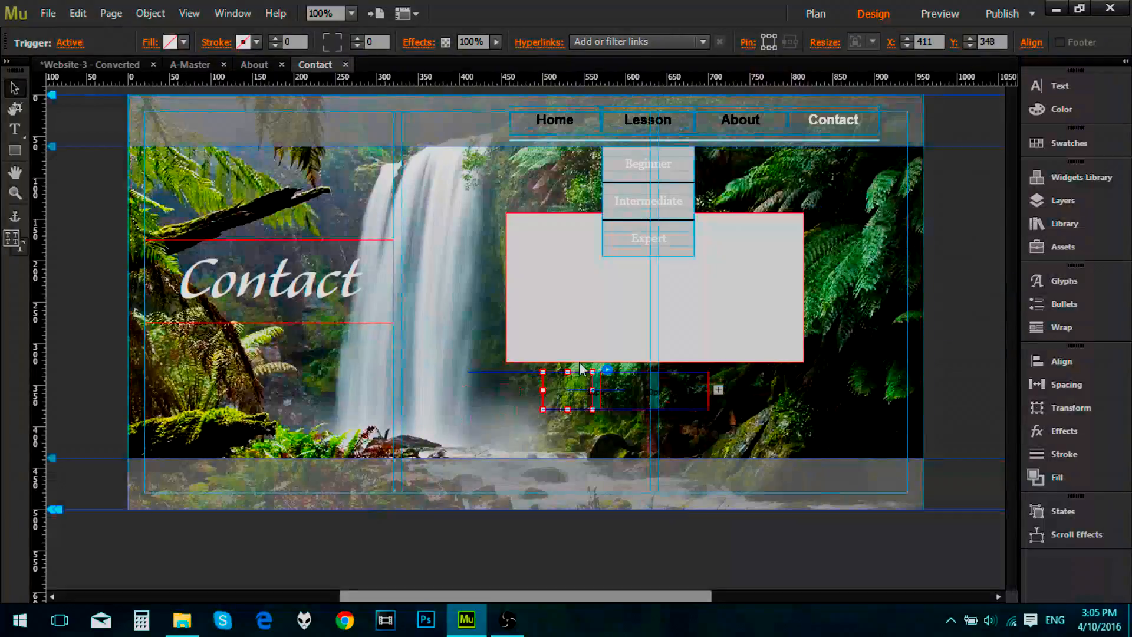
right_click(576, 324)
click(542, 295)
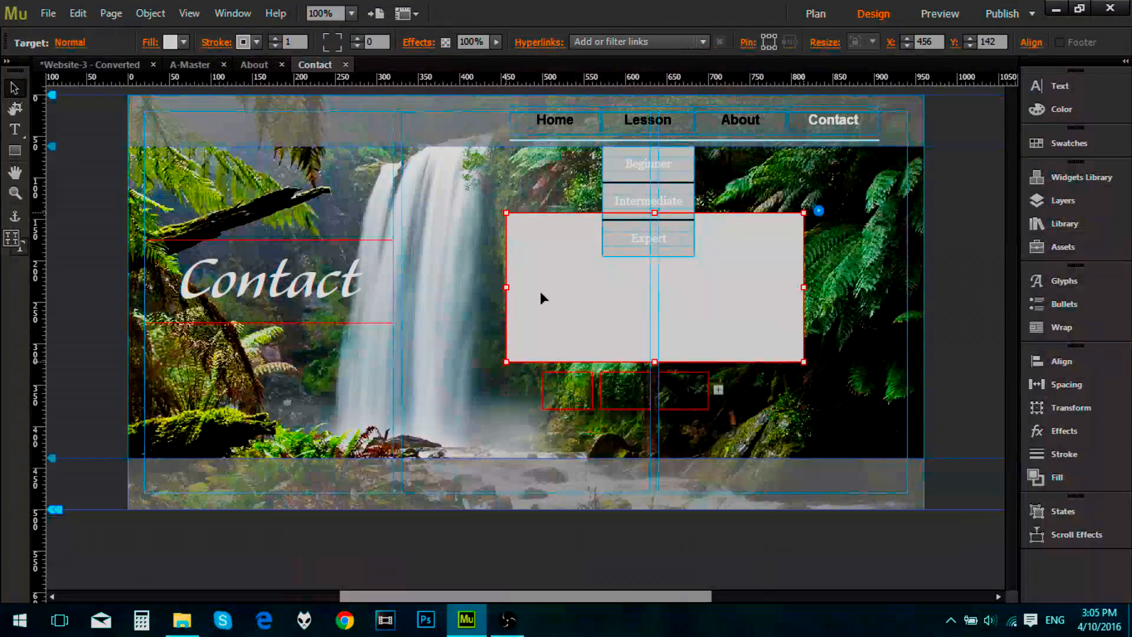
right_click(550, 305)
click(625, 384)
Step: Move the first trigger to about X 606, Y 386, centred below the other two triggers
click(574, 394)
drag(573, 394, 656, 436)
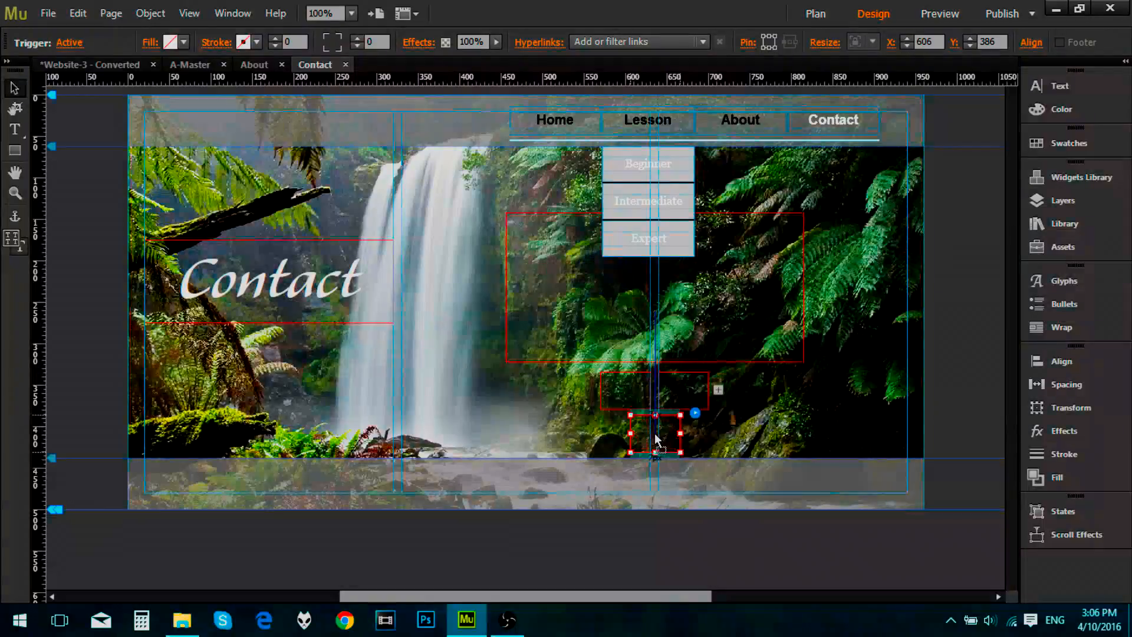
key(Left)
key(Left)
key(Left)
key(Left)
key(Left)
key(Left)
click(676, 543)
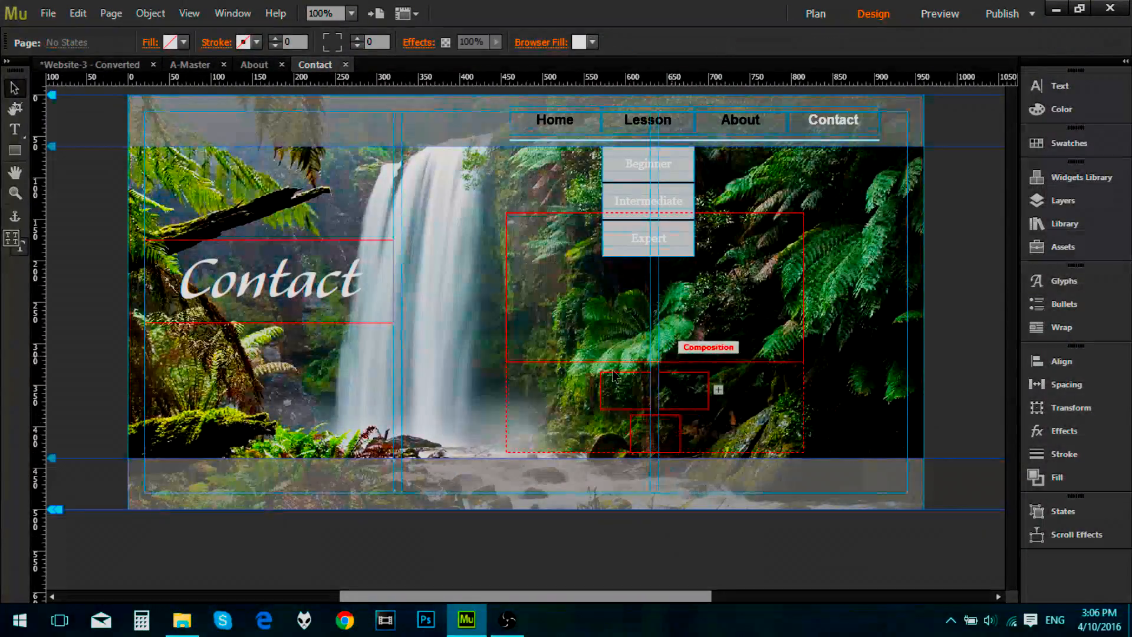
Step: Preview the Contact page, close the preview, and select the composition's second trigger in the design
click(940, 14)
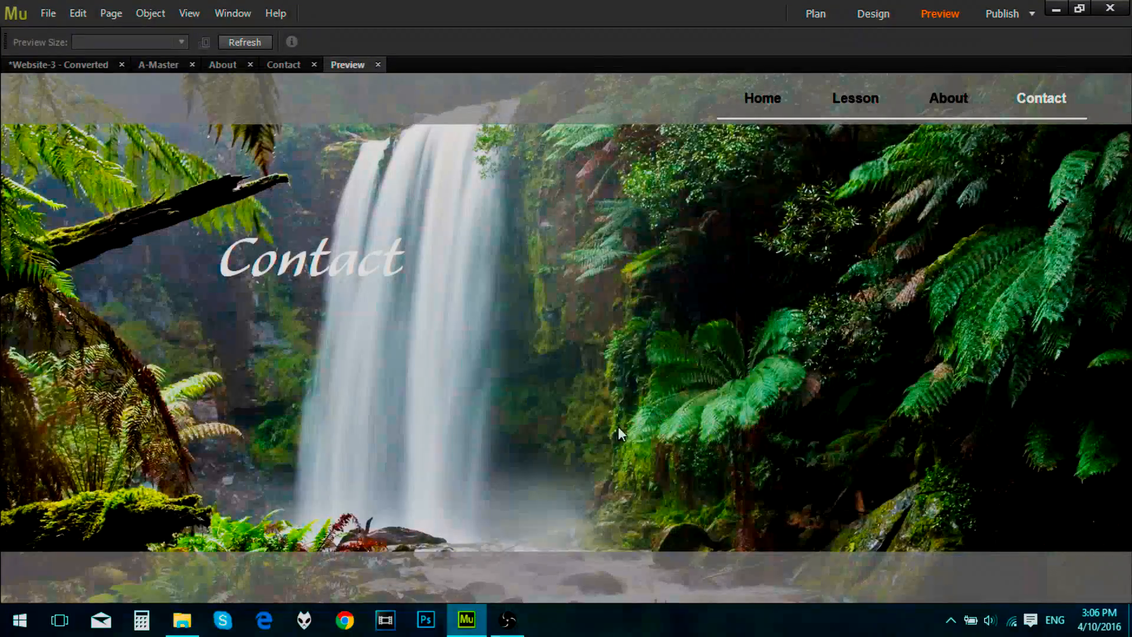
click(379, 65)
click(630, 387)
click(634, 385)
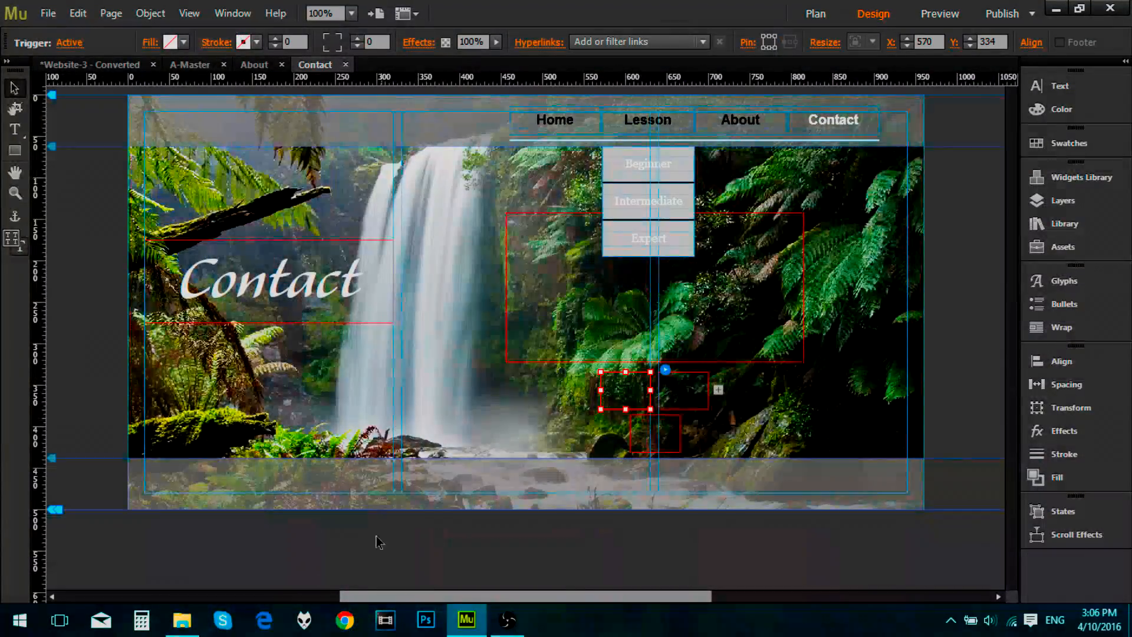
Step: Switch to Chrome, open the random icons on Icon Archive, and filter them by the Commercial free license
click(345, 619)
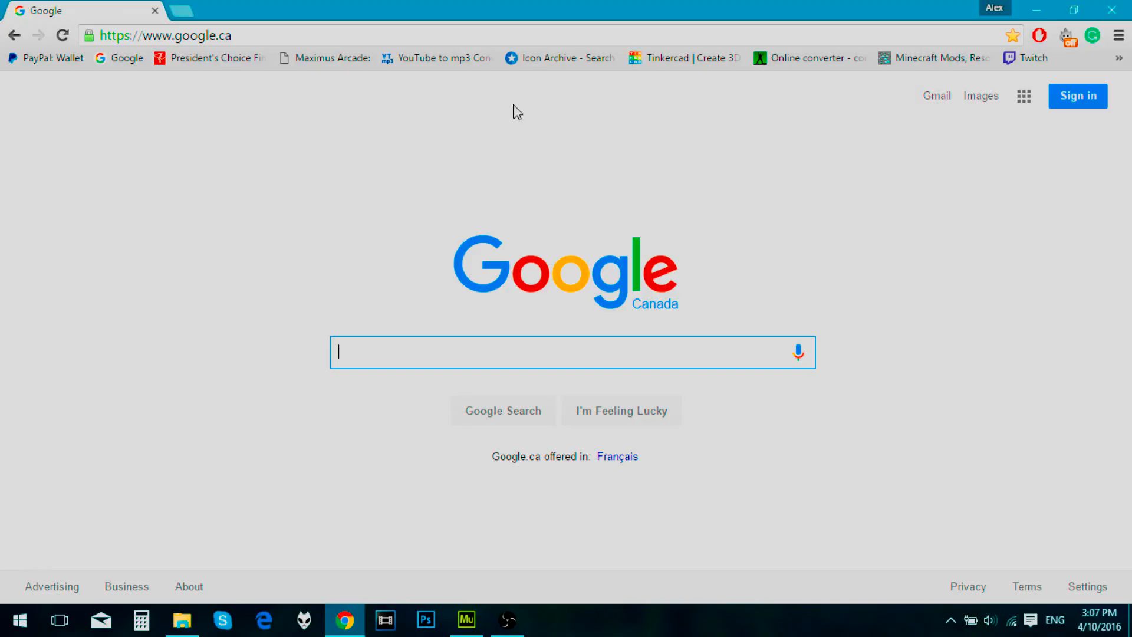
click(536, 59)
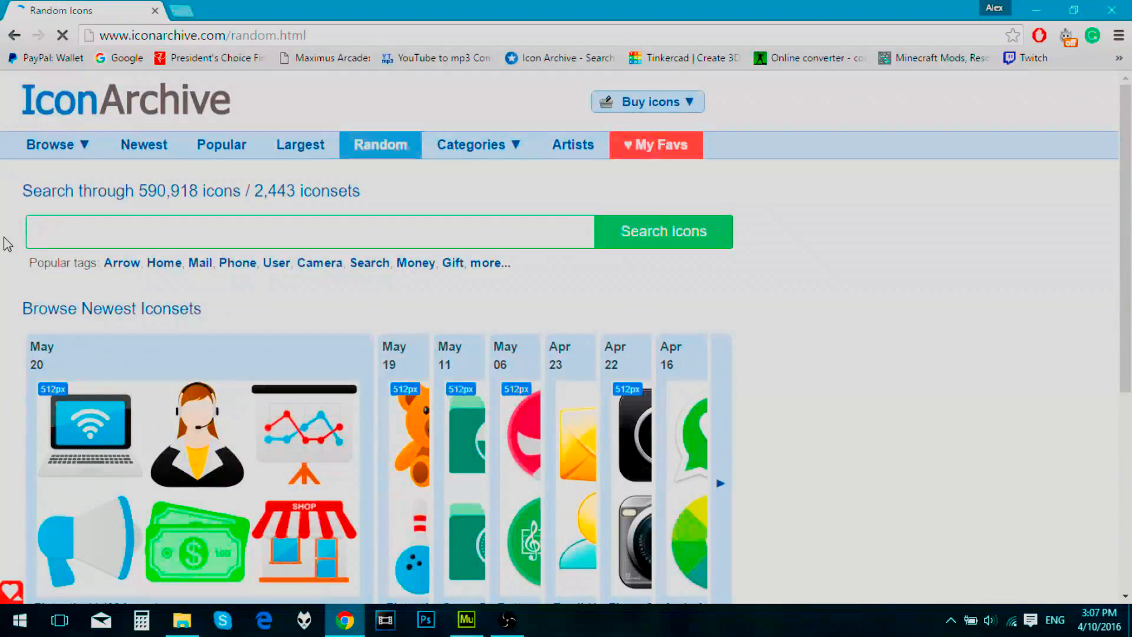
click(68, 424)
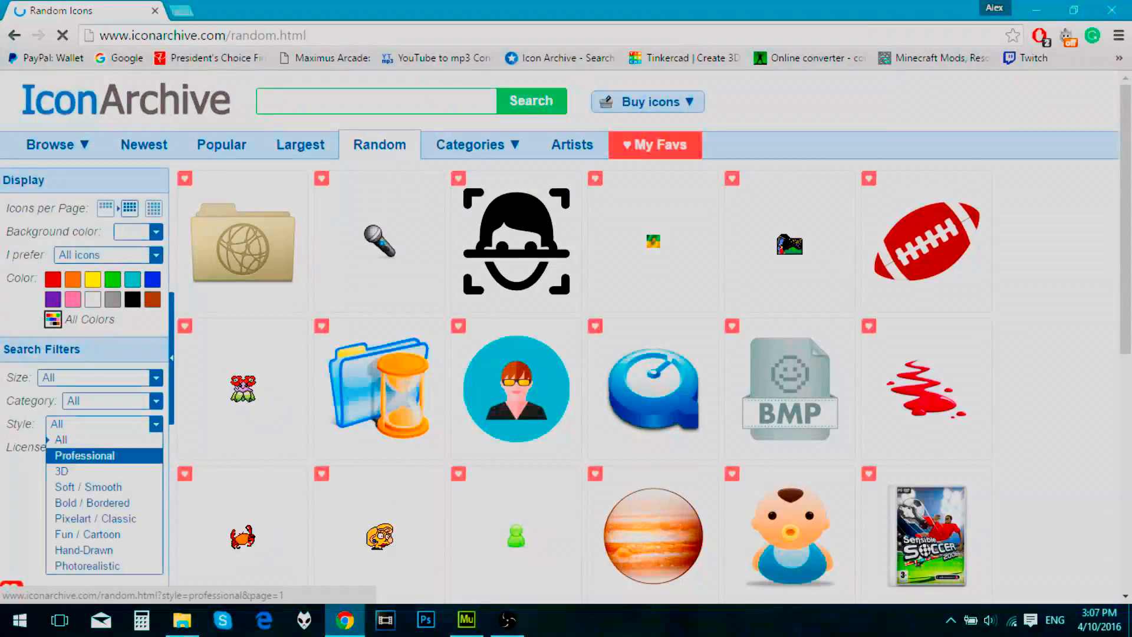
click(104, 447)
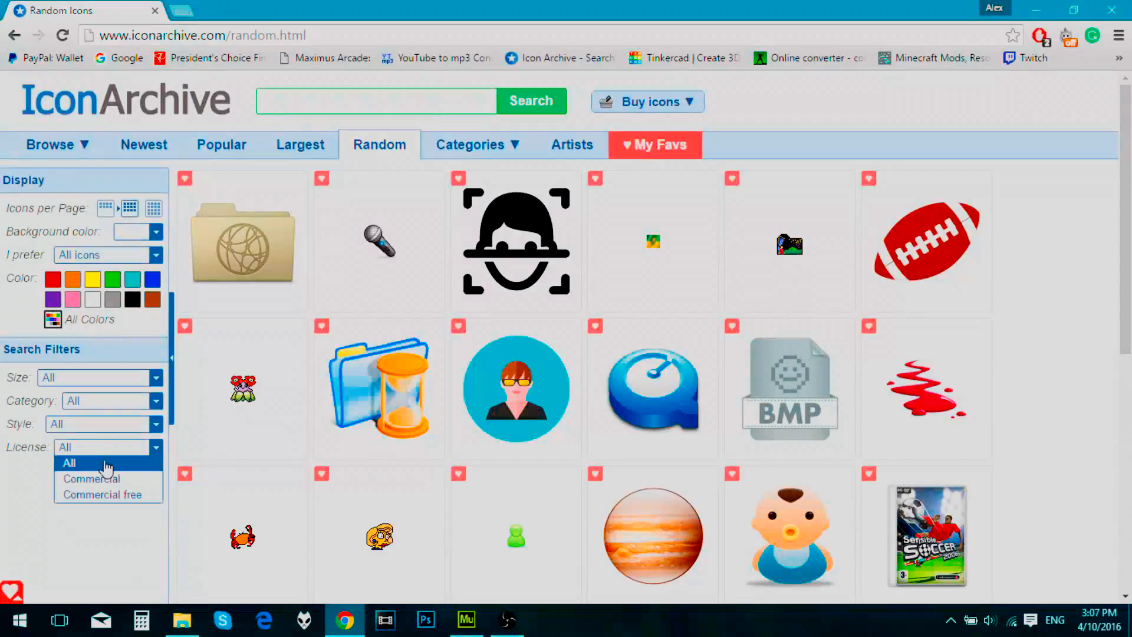
click(96, 498)
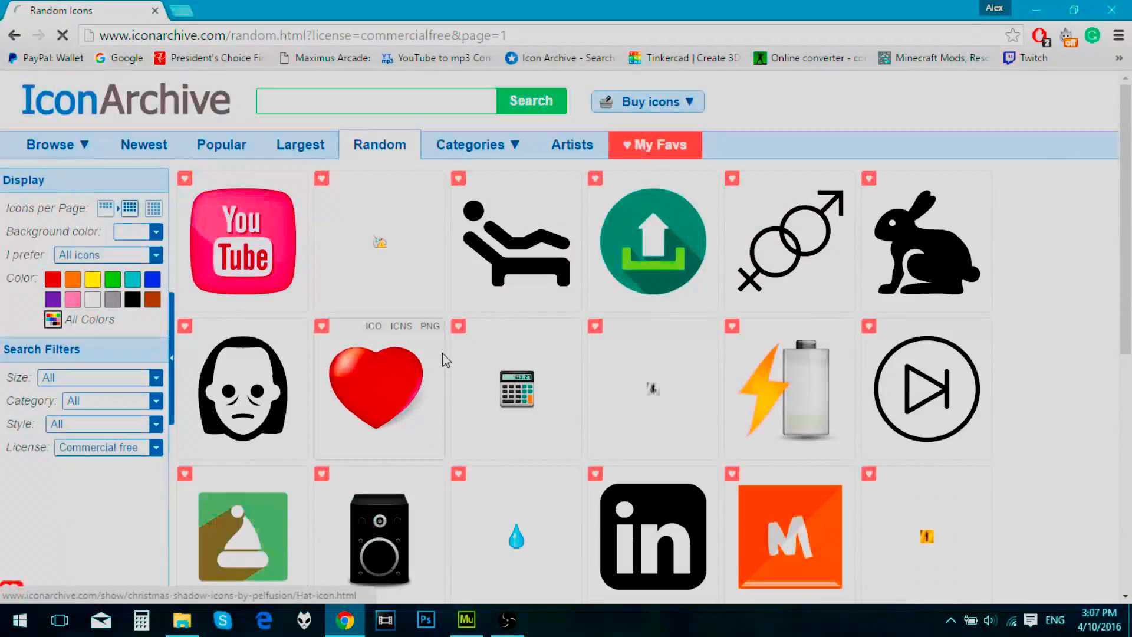
Step: Browse the filtered icons and open the page of the blue Cat purr icon
scroll(413, 283, down, 3)
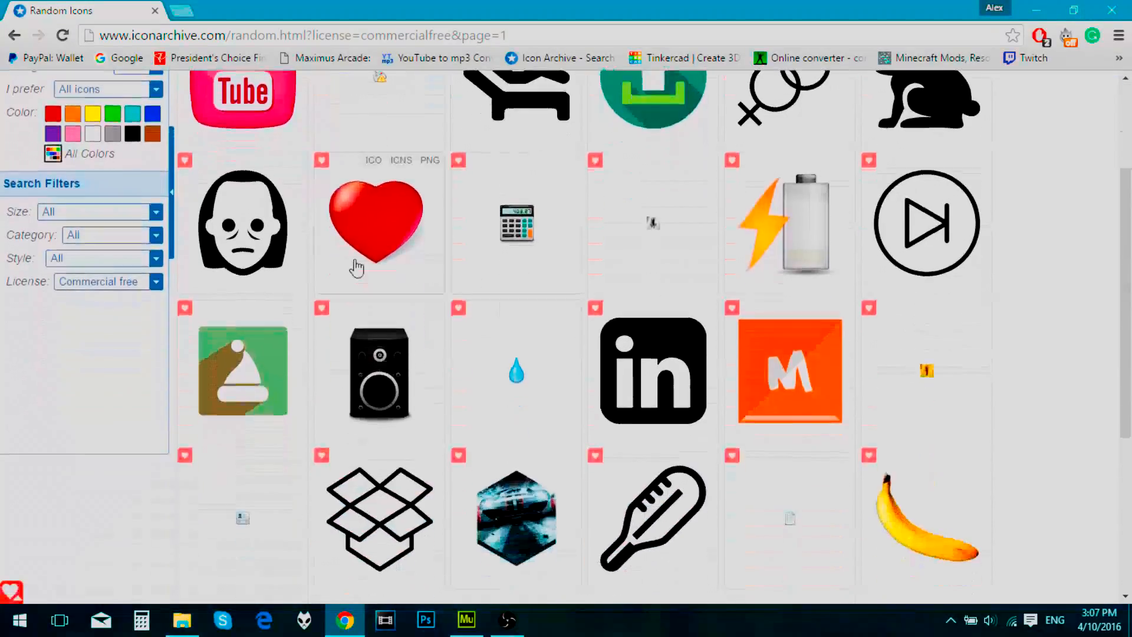
scroll(342, 265, down, 2)
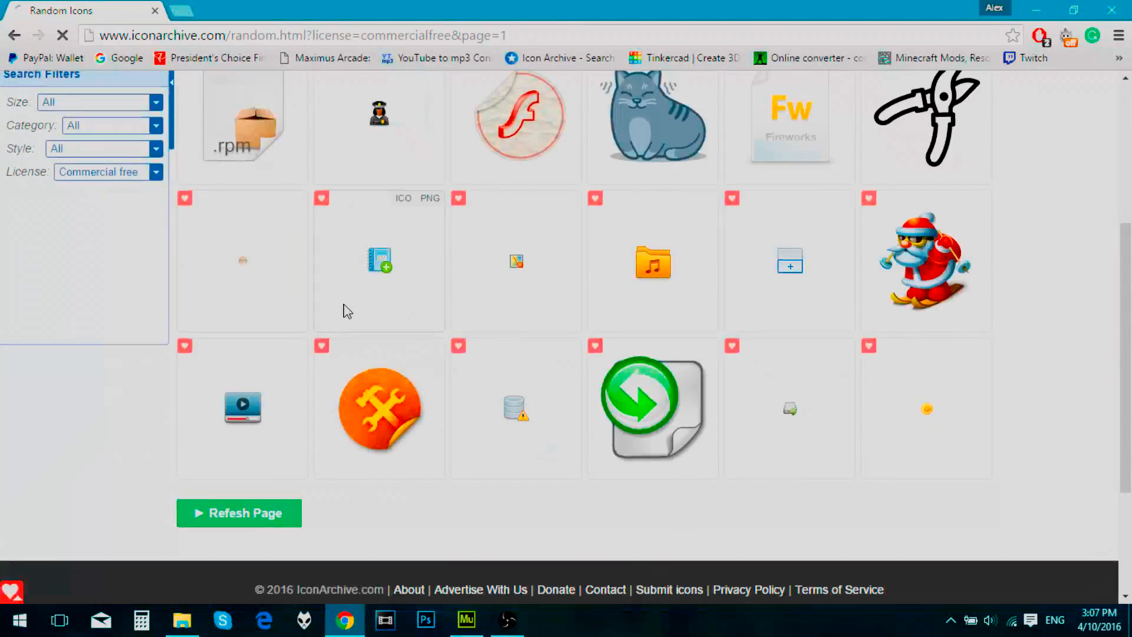
scroll(525, 321, up, 4)
click(653, 321)
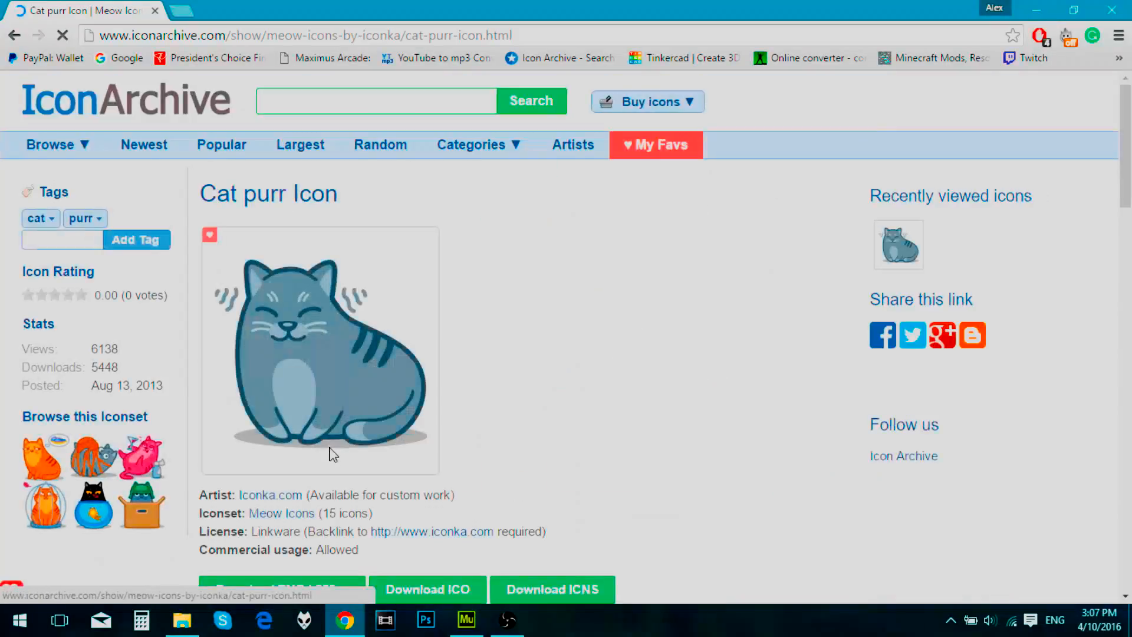
Step: Save the 128x128 Cat purr image as cat-purr-icon.png in the Documents > MuseExport > Tutorial folder
scroll(331, 455, down, 2)
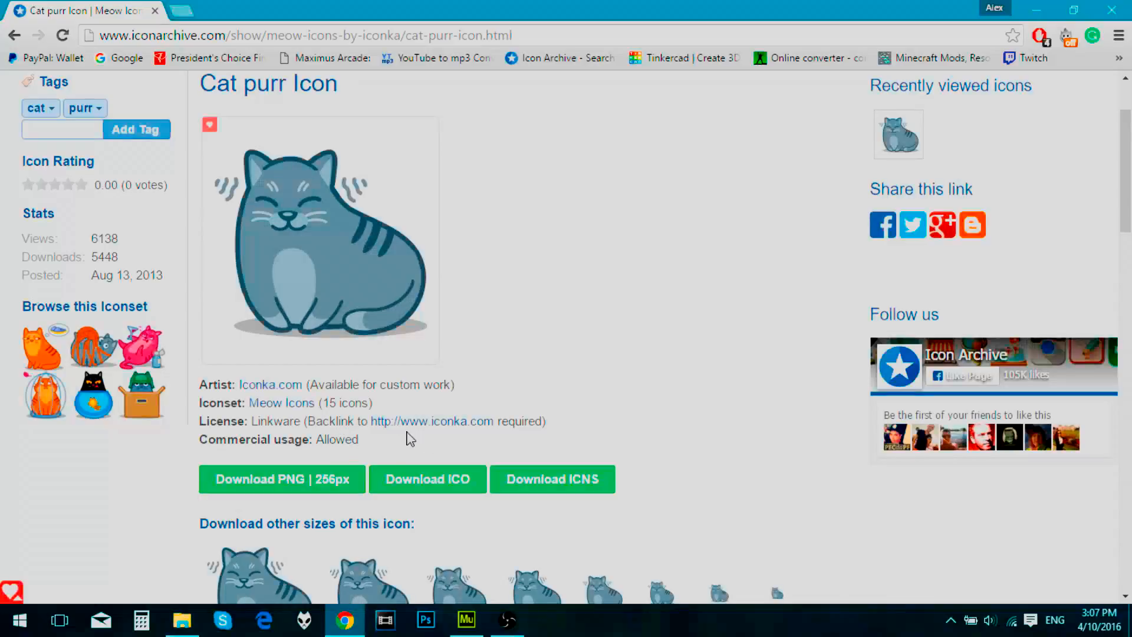
scroll(411, 440, down, 2)
scroll(294, 306, up, 1)
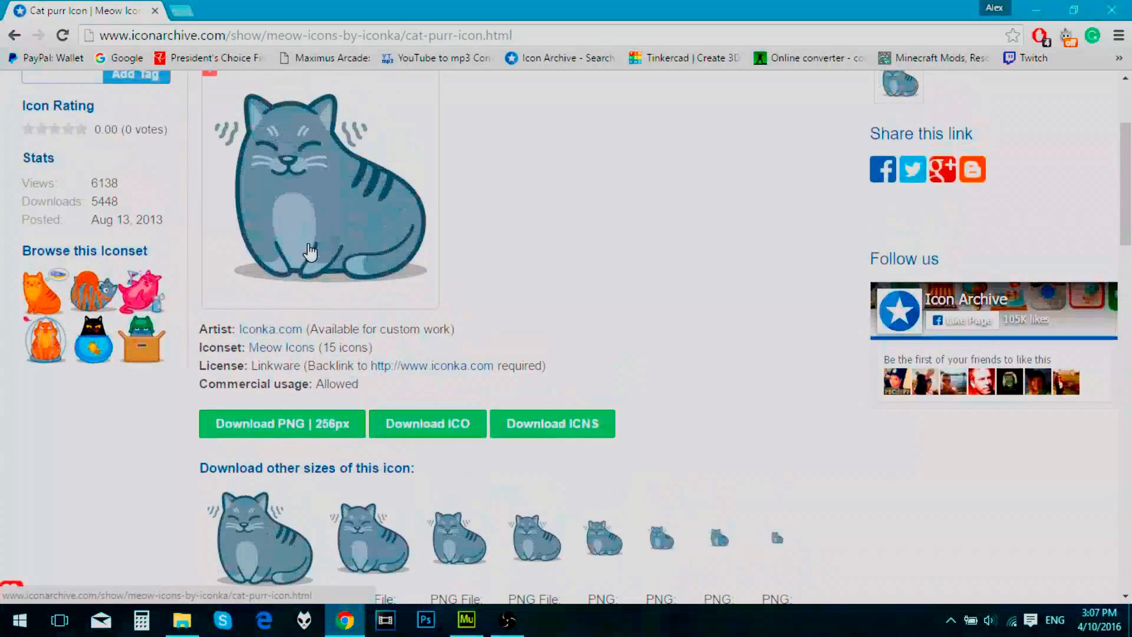
scroll(311, 252, down, 4)
right_click(254, 302)
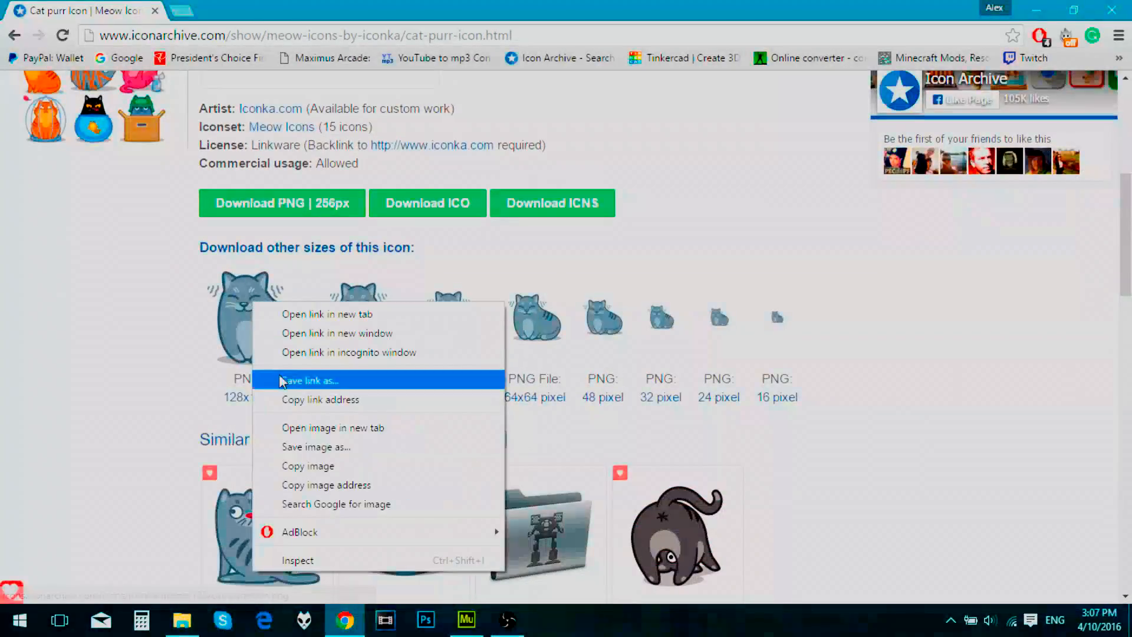
click(303, 447)
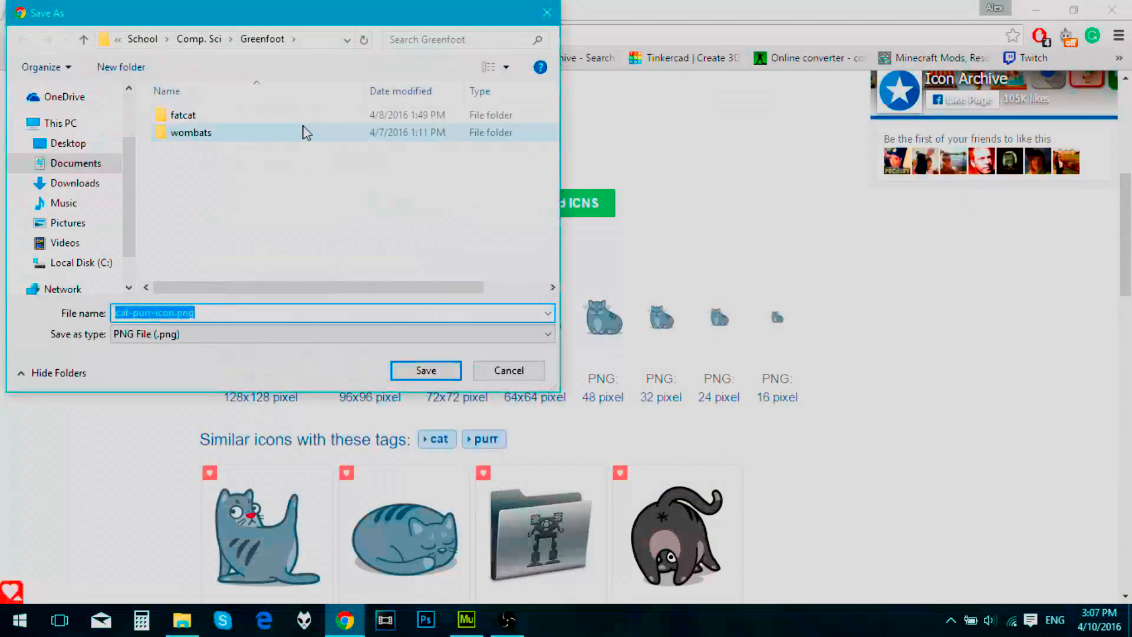
click(76, 165)
scroll(369, 166, down, 5)
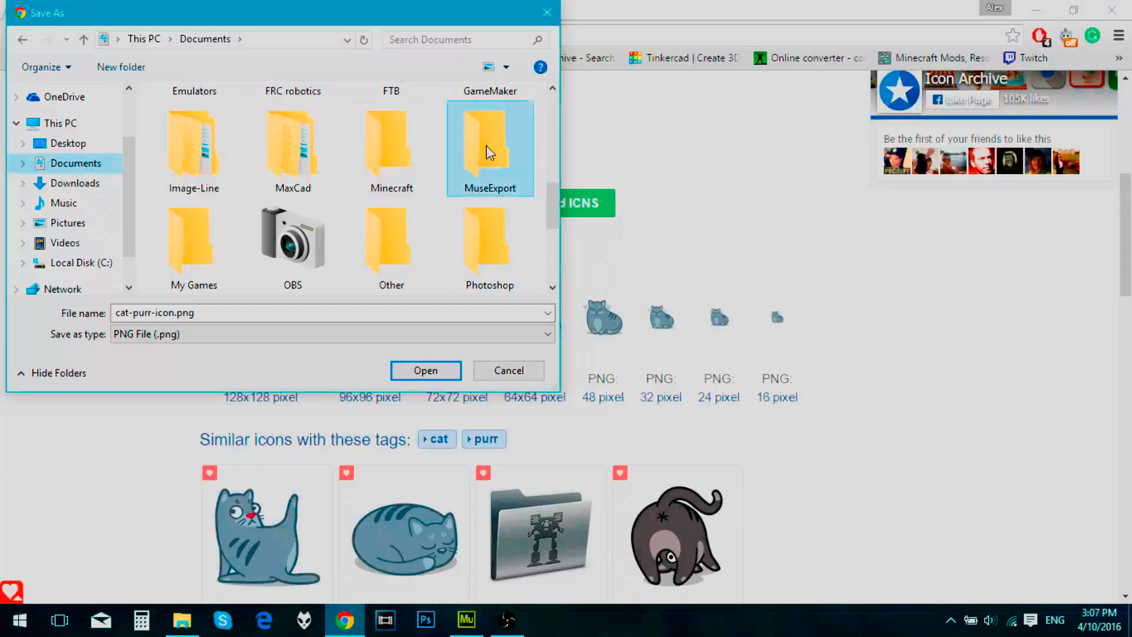
double_click(480, 152)
double_click(233, 187)
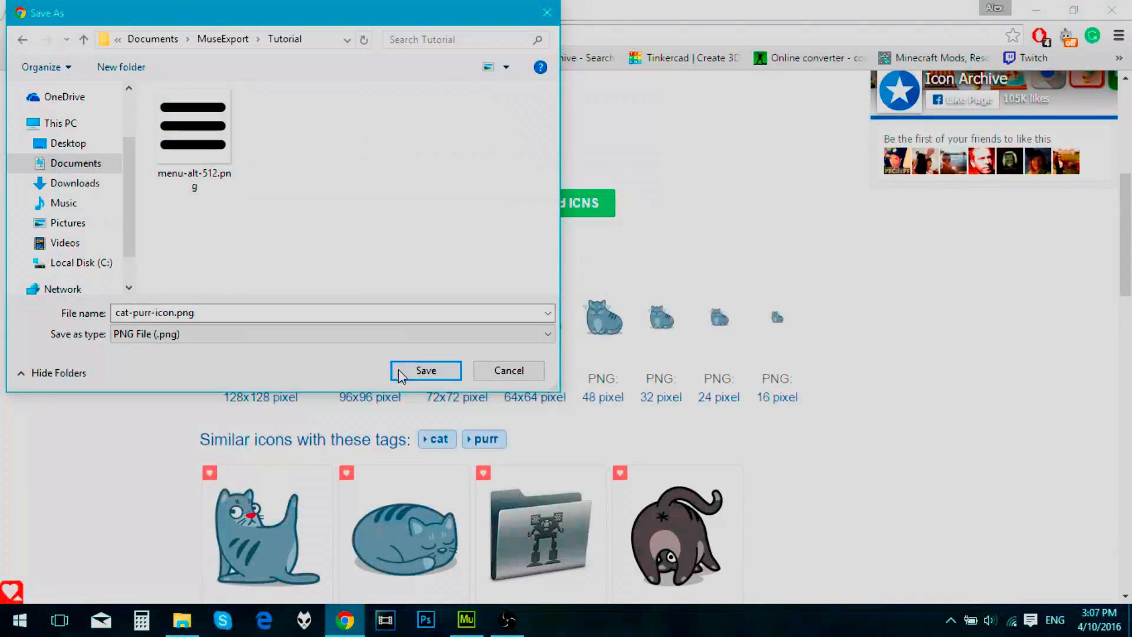
click(427, 378)
Step: Open the page of the sleeping cat icon listed among the similar icons
scroll(63, 420, down, 1)
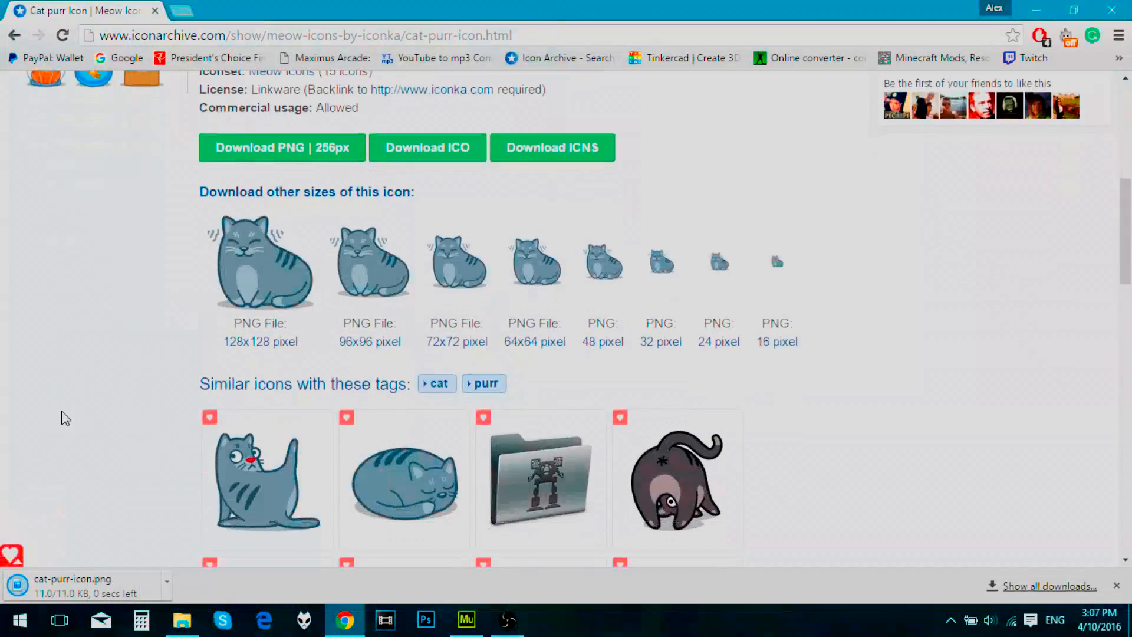
click(442, 506)
scroll(413, 460, down, 1)
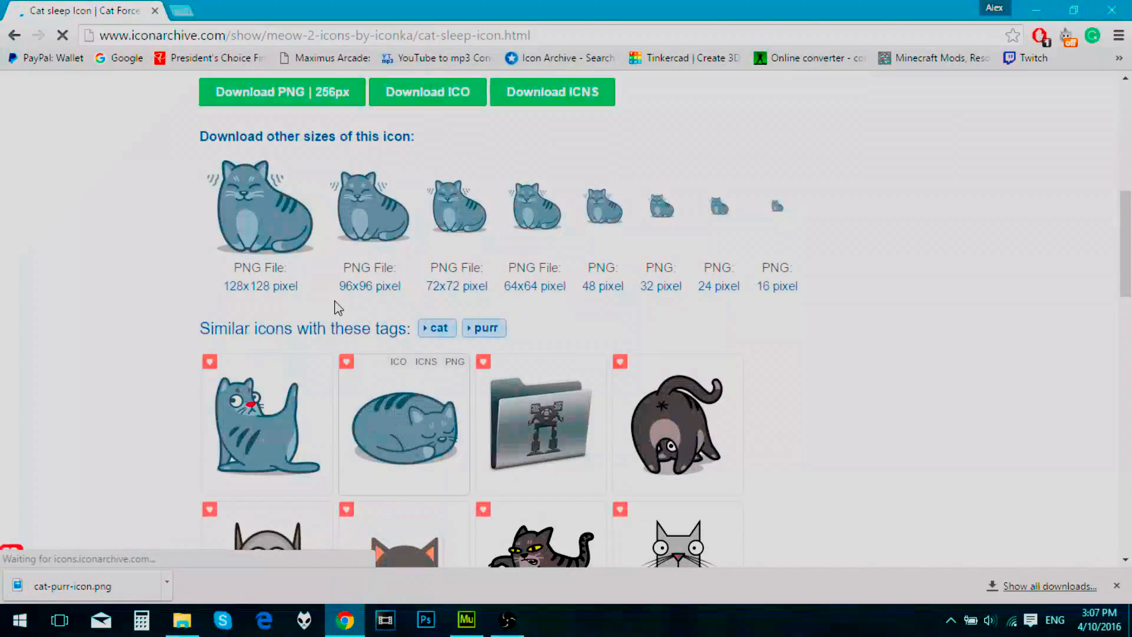
Step: Save the 128x128 Cat sleep image as cat-sleep-icon.png in the Documents > MuseExport > Tutorial folder, cancelling the duplicate save
scroll(306, 338, down, 5)
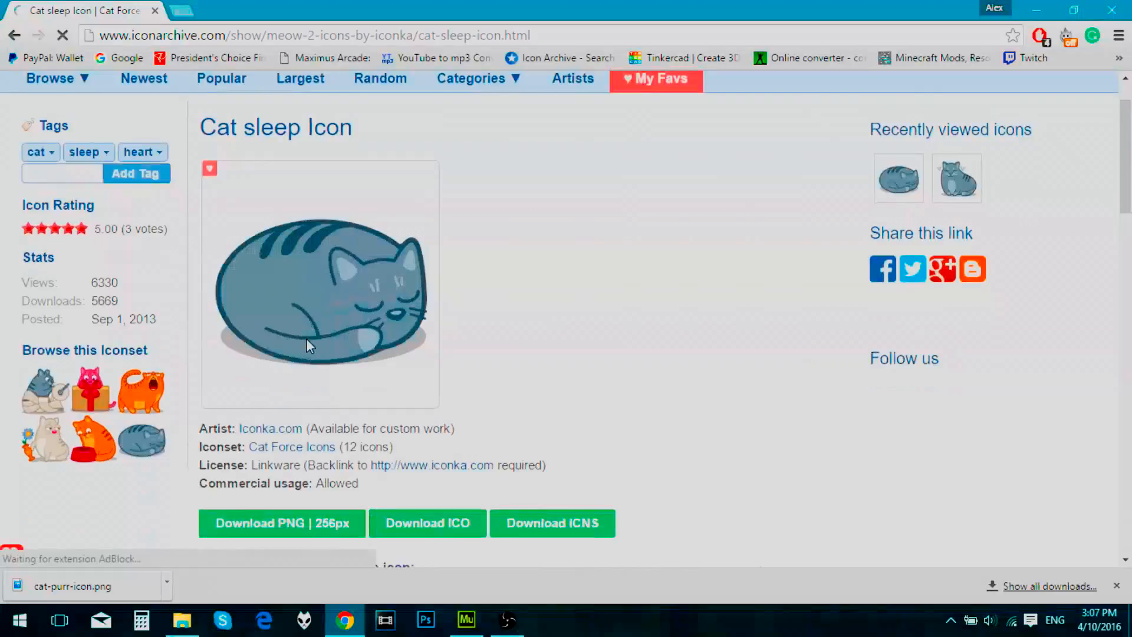
right_click(295, 365)
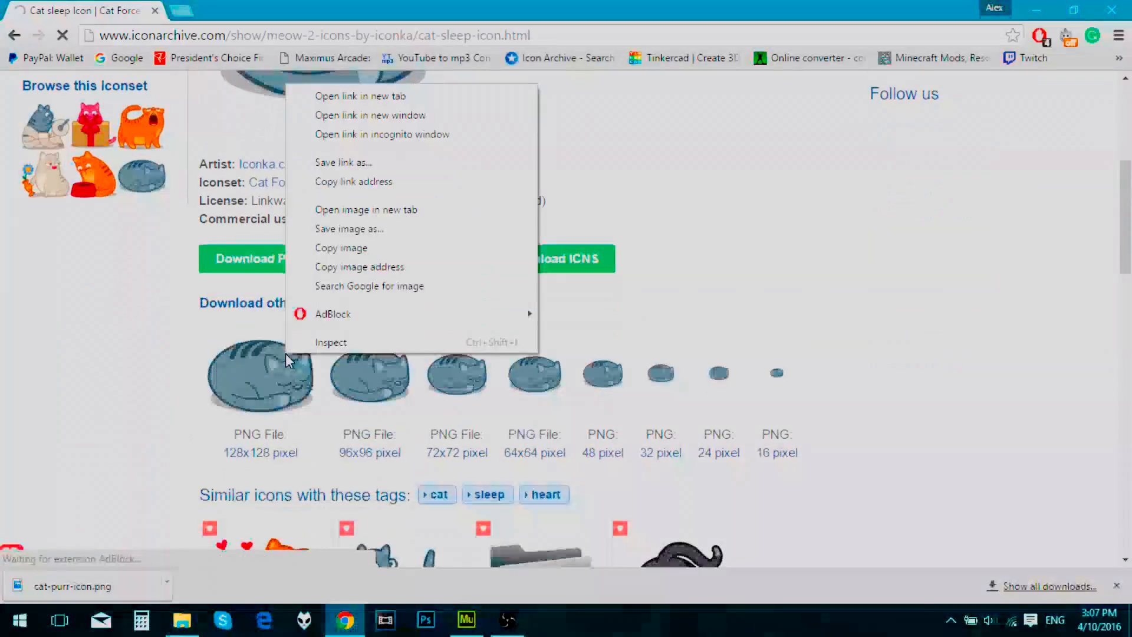
click(354, 225)
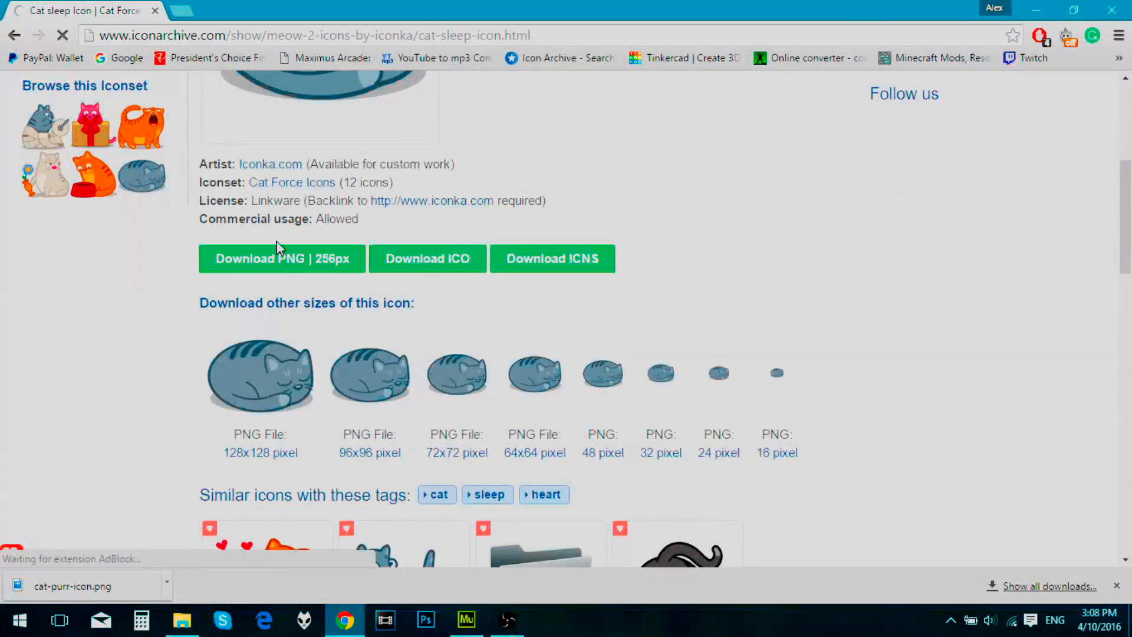
right_click(272, 370)
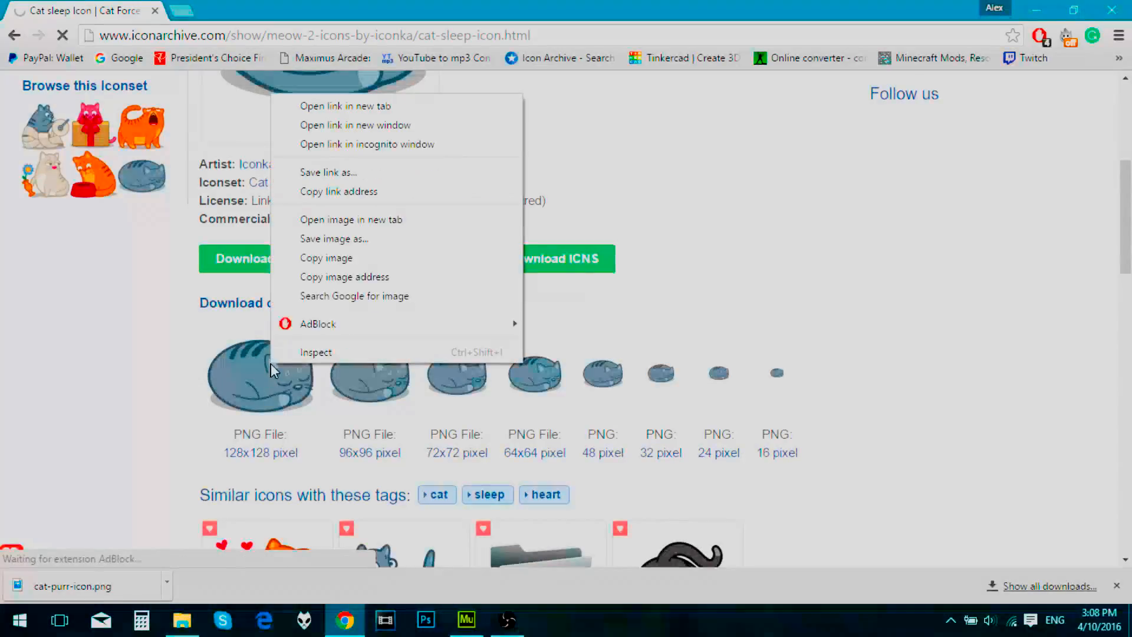
click(319, 239)
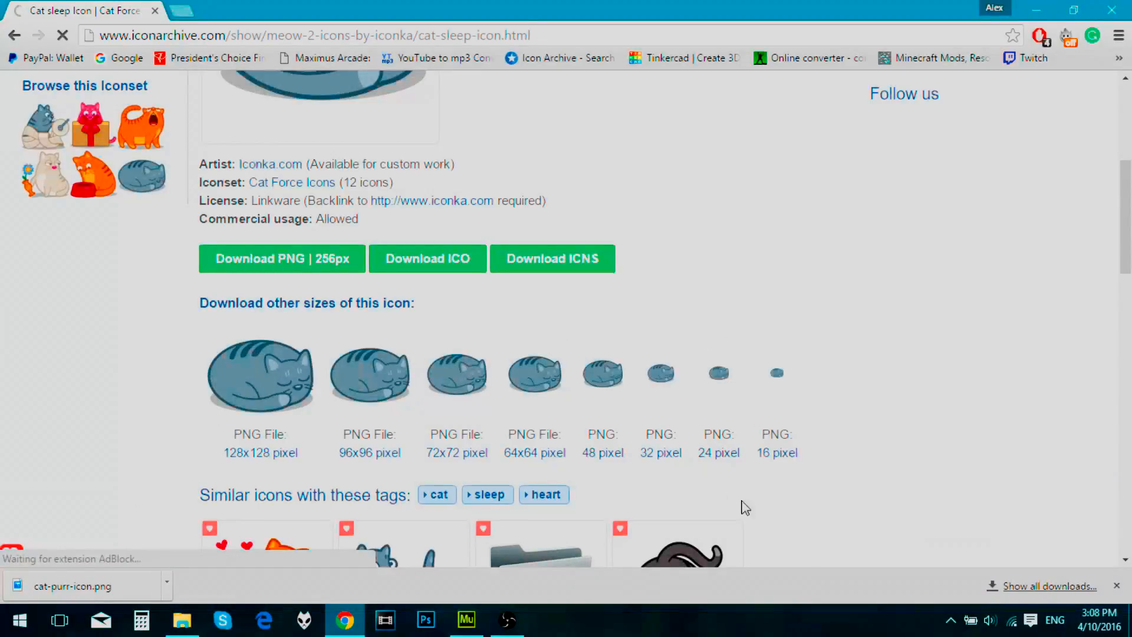
right_click(378, 374)
right_click(290, 370)
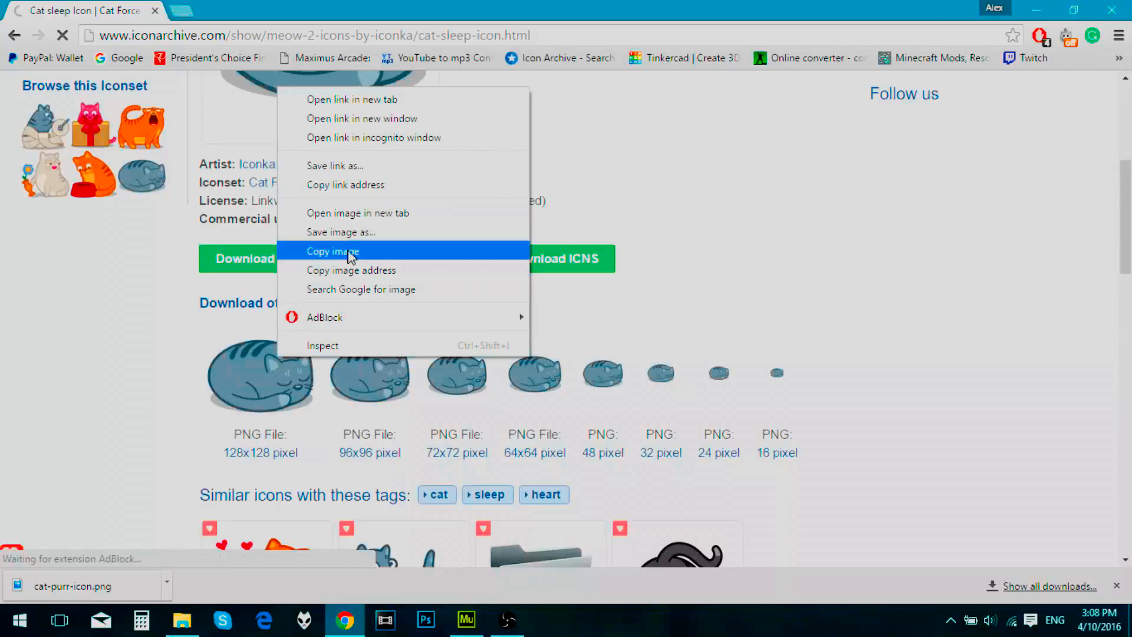
click(352, 246)
right_click(282, 383)
click(323, 258)
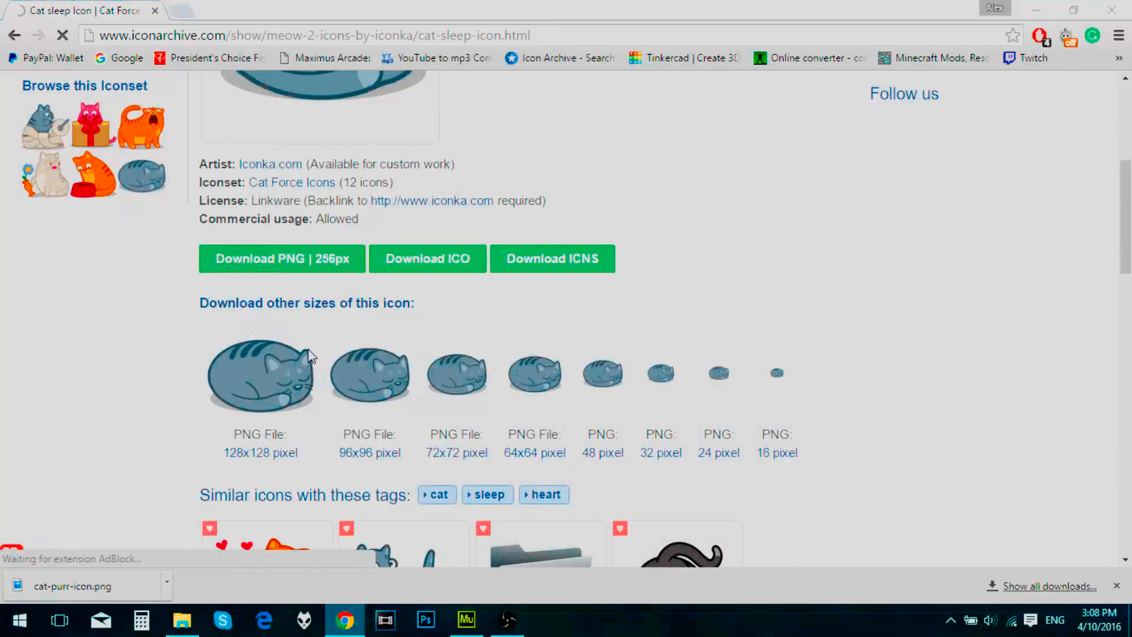
click(434, 370)
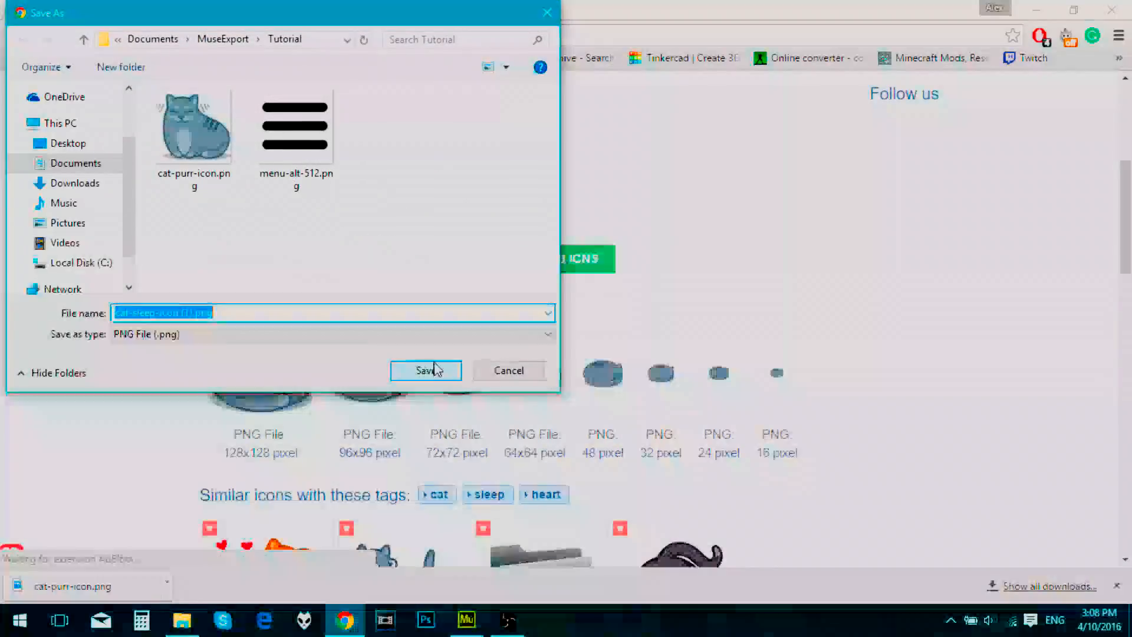
click(512, 372)
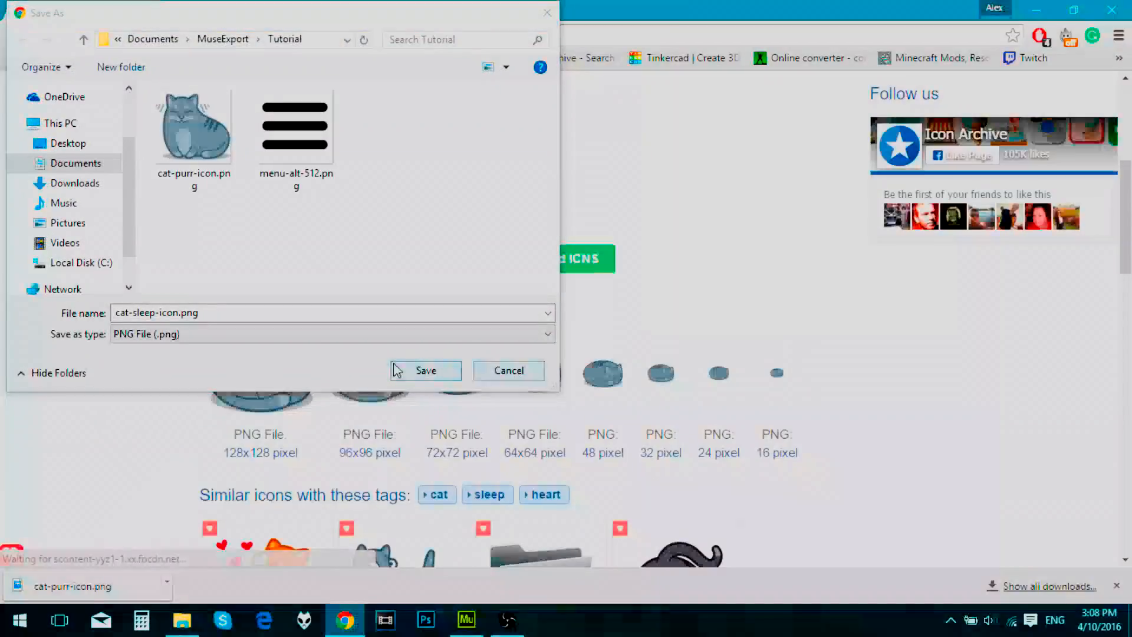
click(426, 370)
Step: Open the page of the blue Cat clean icon listed among the similar icons
scroll(392, 358, down, 3)
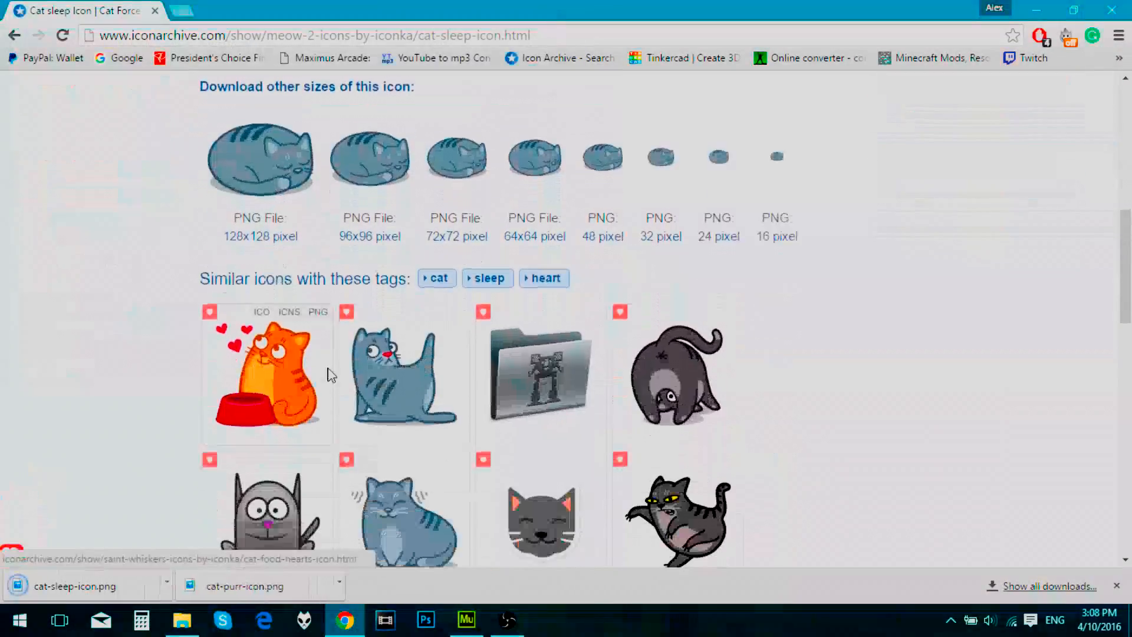
scroll(392, 354, down, 1)
click(400, 321)
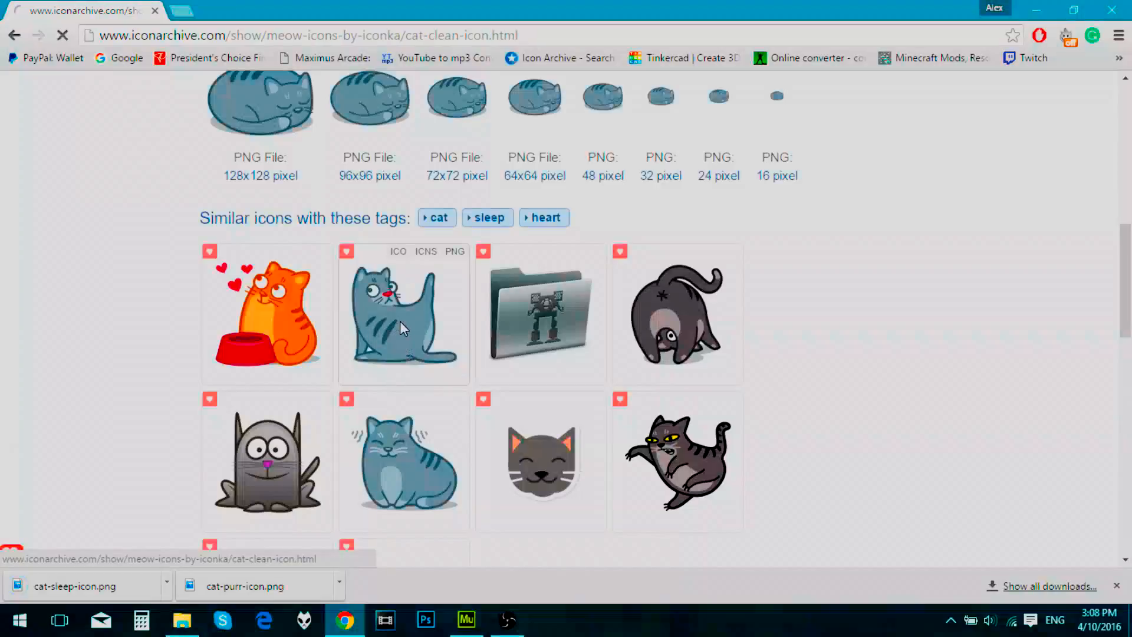
Step: Save the 128x128 Cat clean image as cat-clean-icon.png in the Tutorial folder
scroll(259, 359, down, 2)
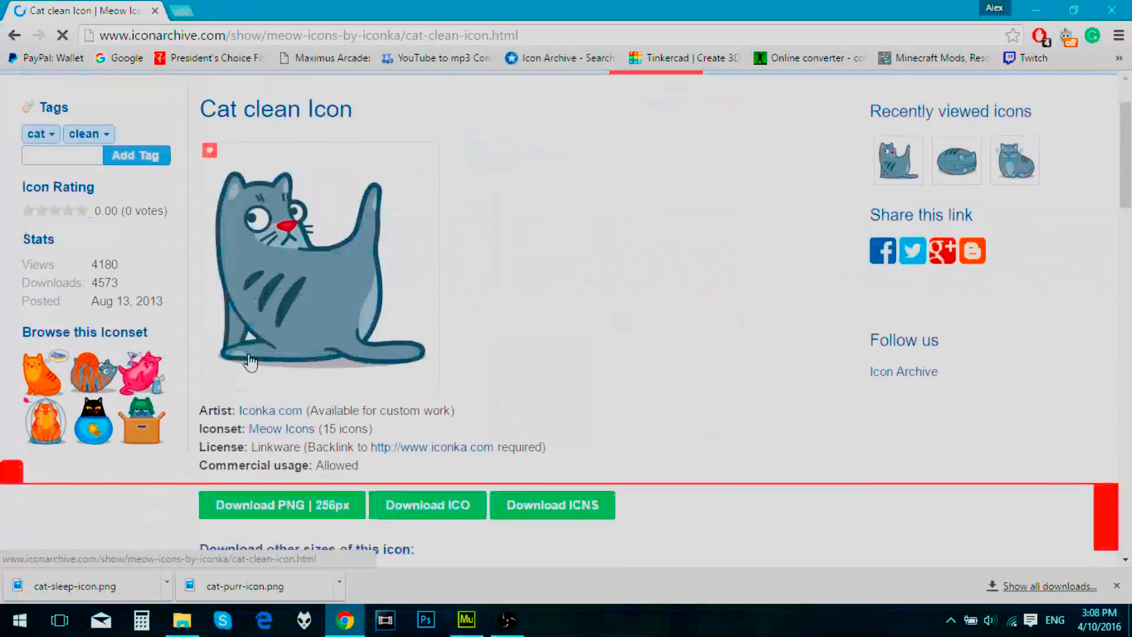
scroll(261, 366, down, 2)
scroll(254, 387, down, 1)
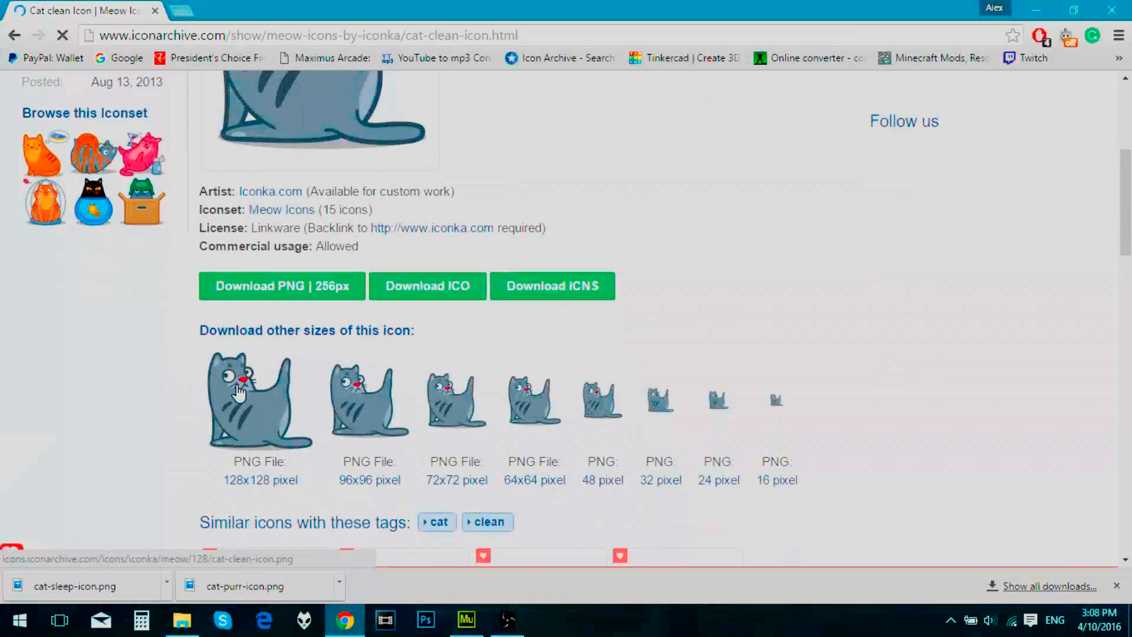
right_click(241, 392)
click(302, 258)
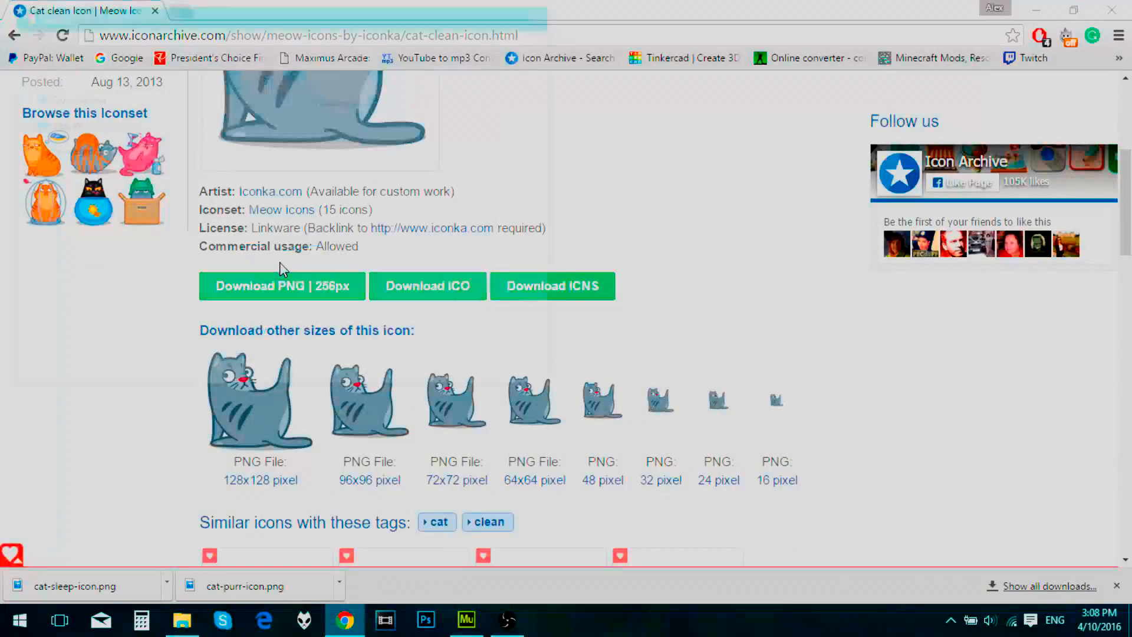
click(427, 371)
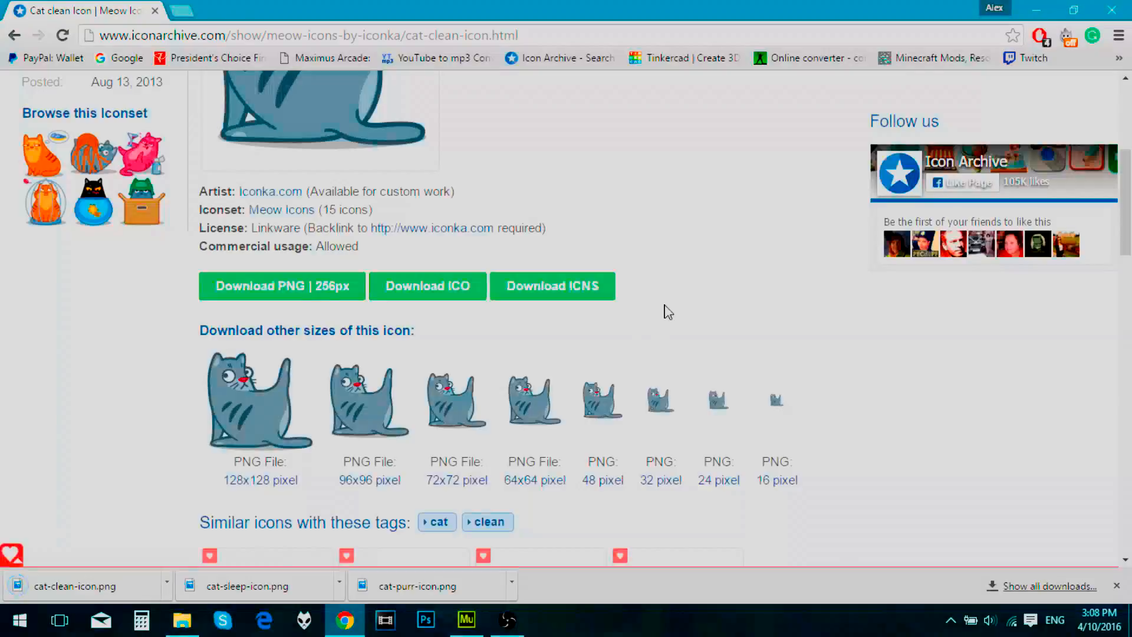
Step: Switch to Adobe Muse and select the composition's upper-left trigger on the Contact page
click(466, 621)
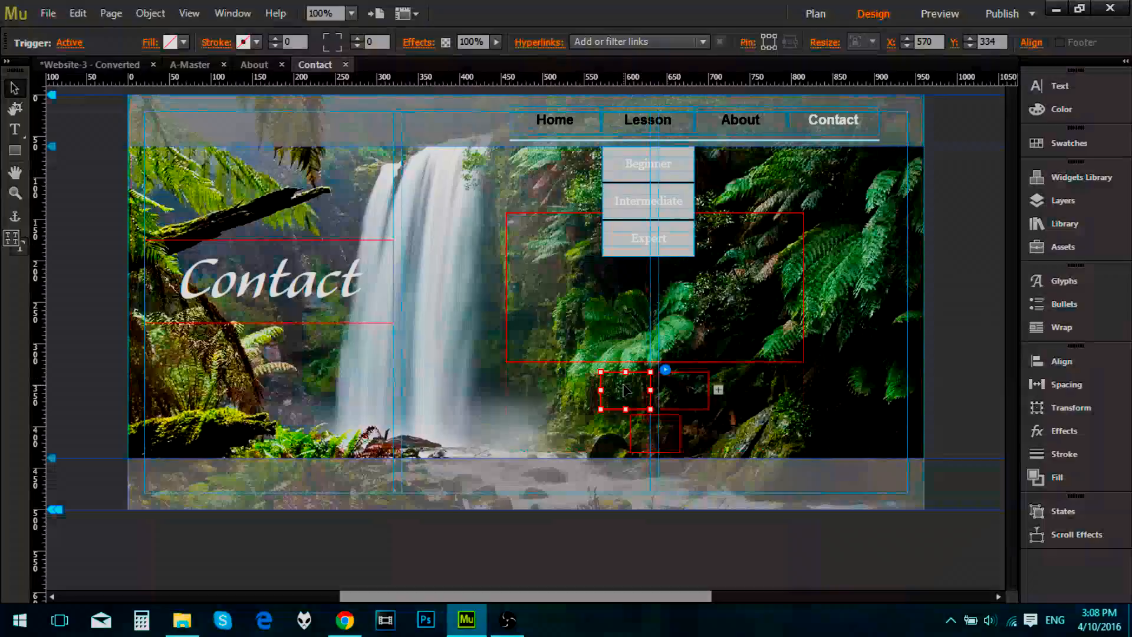
click(565, 398)
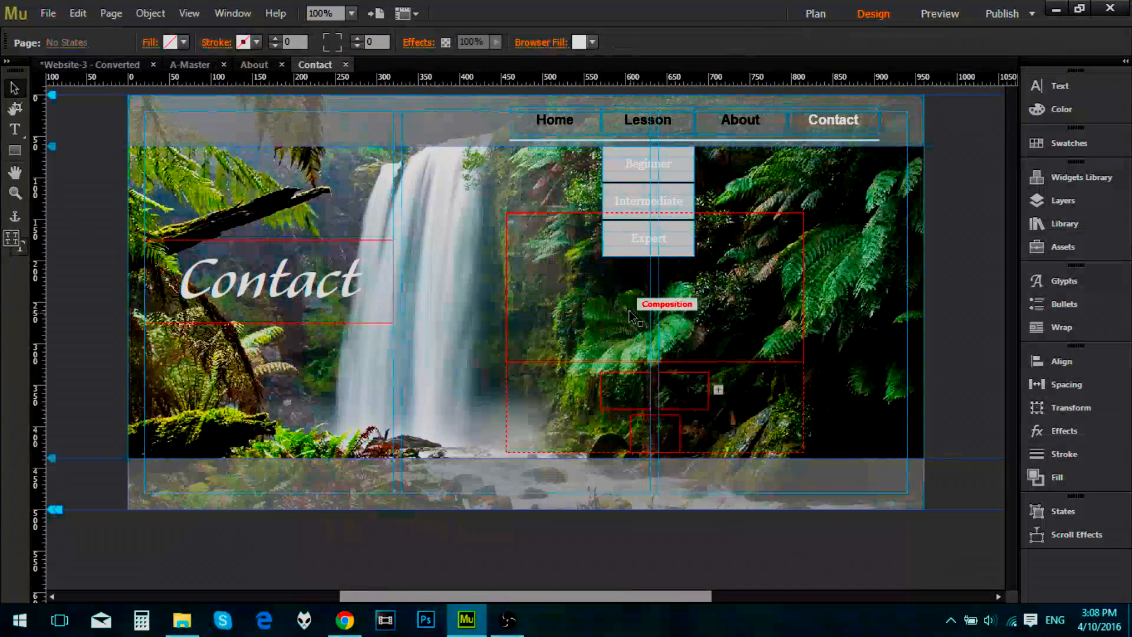
click(628, 350)
click(625, 398)
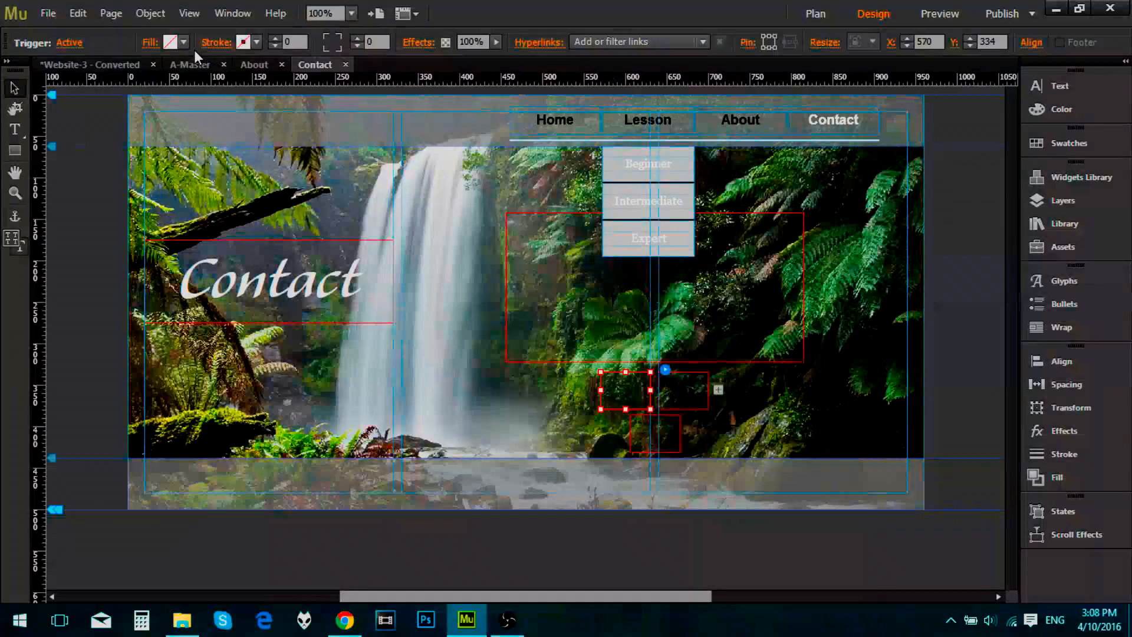
Step: Switch to File Explorer and select cat-purr-icon.png, cat-sleep-icon.png and cat-clean-icon.png together in the Tutorial folder
click(183, 619)
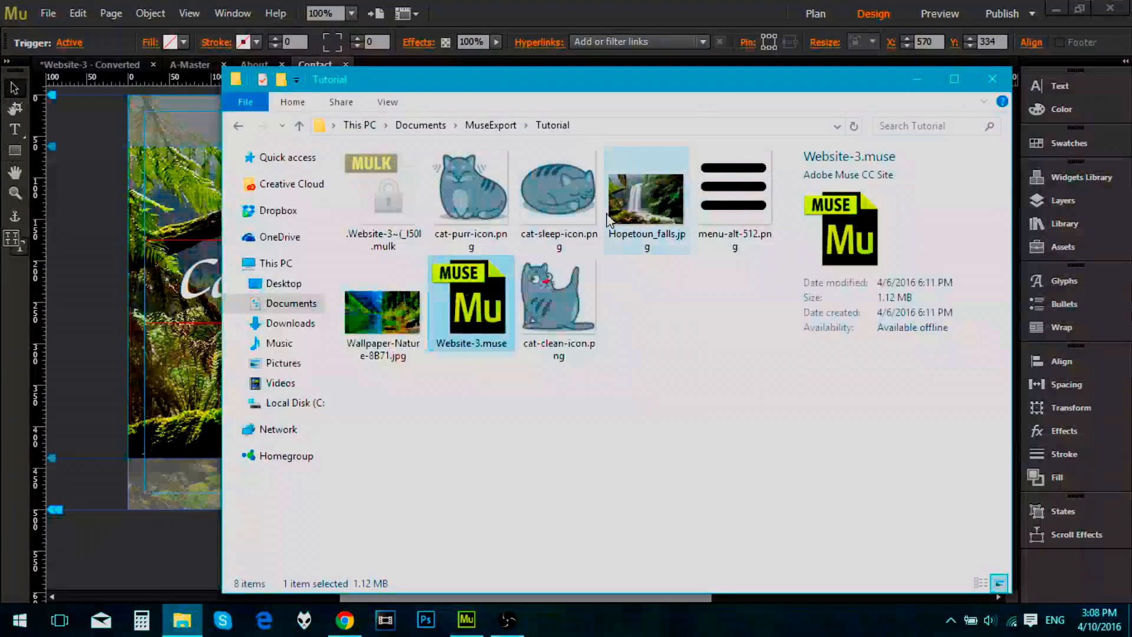
click(478, 199)
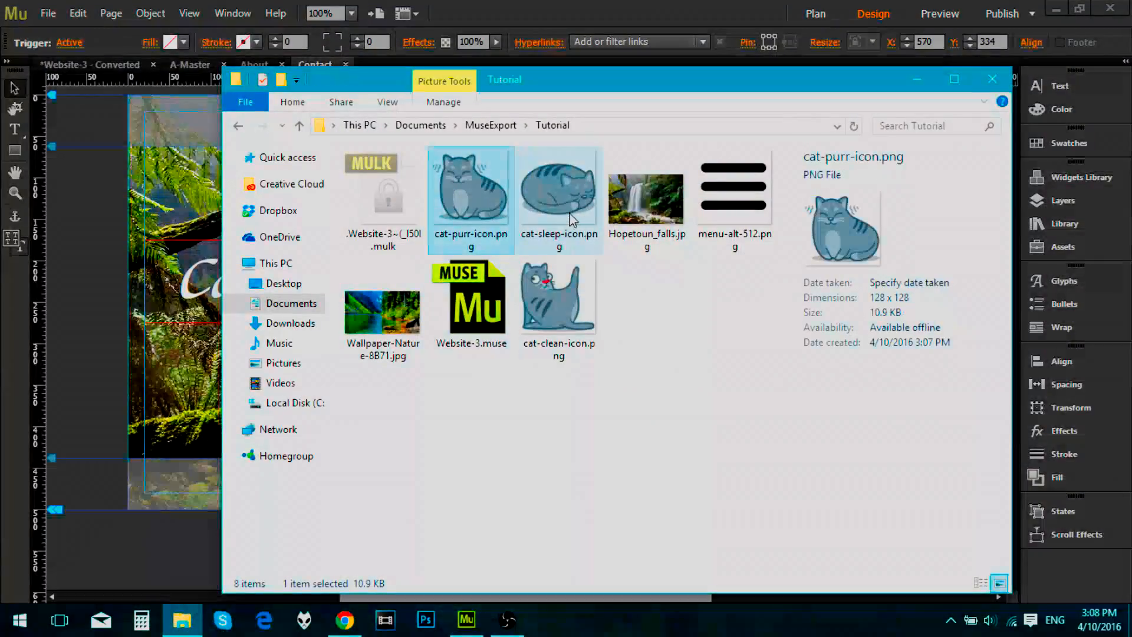
shift+click(569, 210)
shift+click(553, 290)
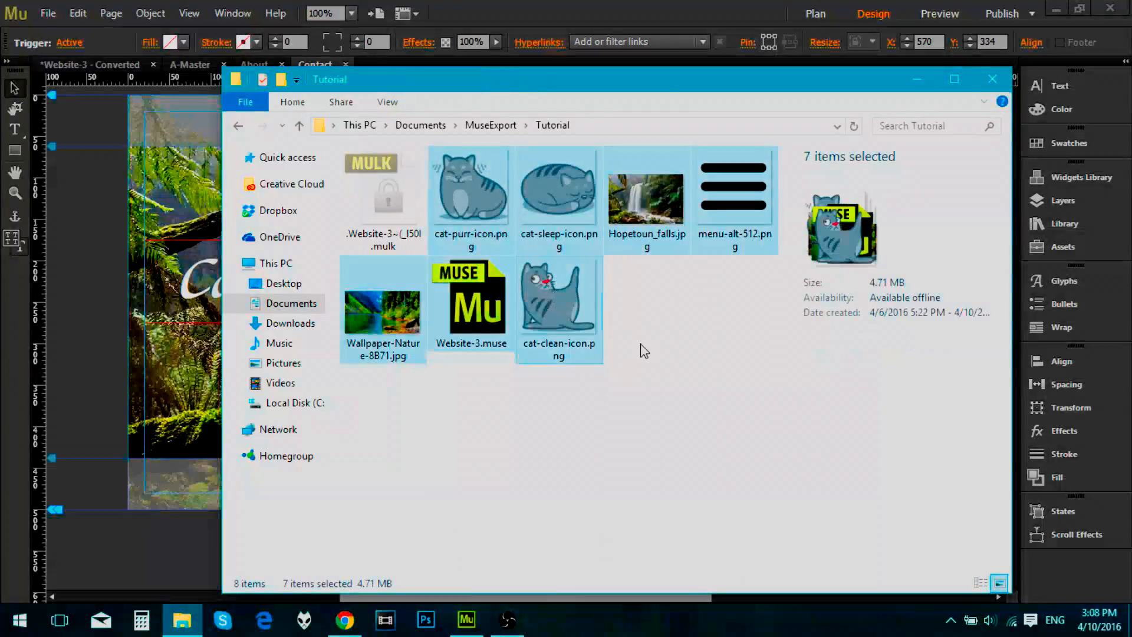
click(645, 349)
click(565, 295)
ctrl+click(559, 189)
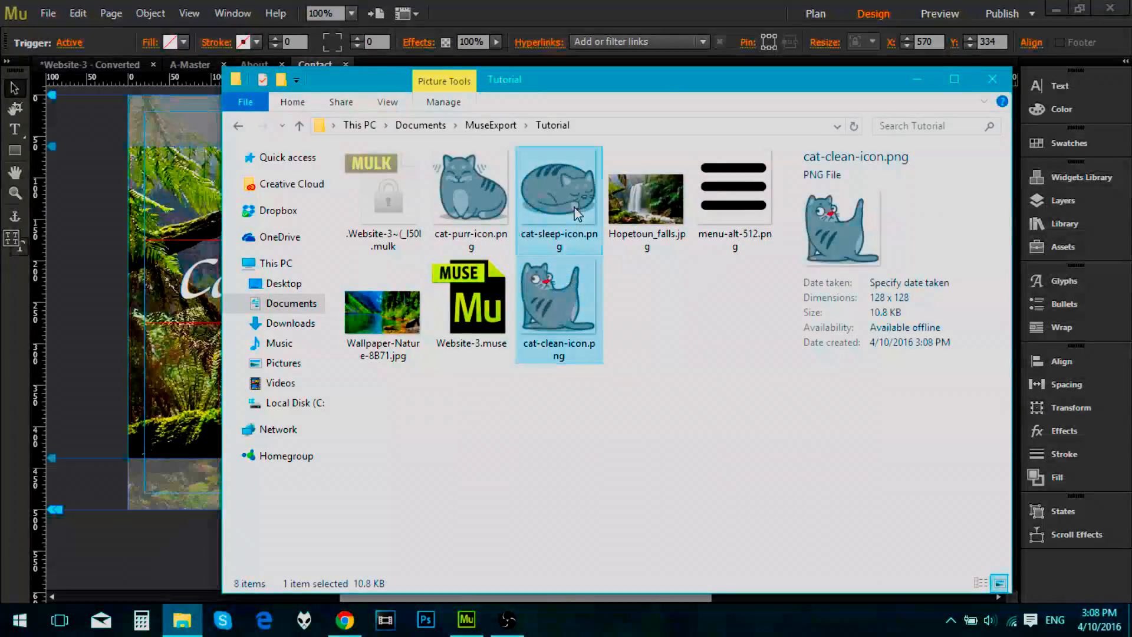
ctrl+click(489, 193)
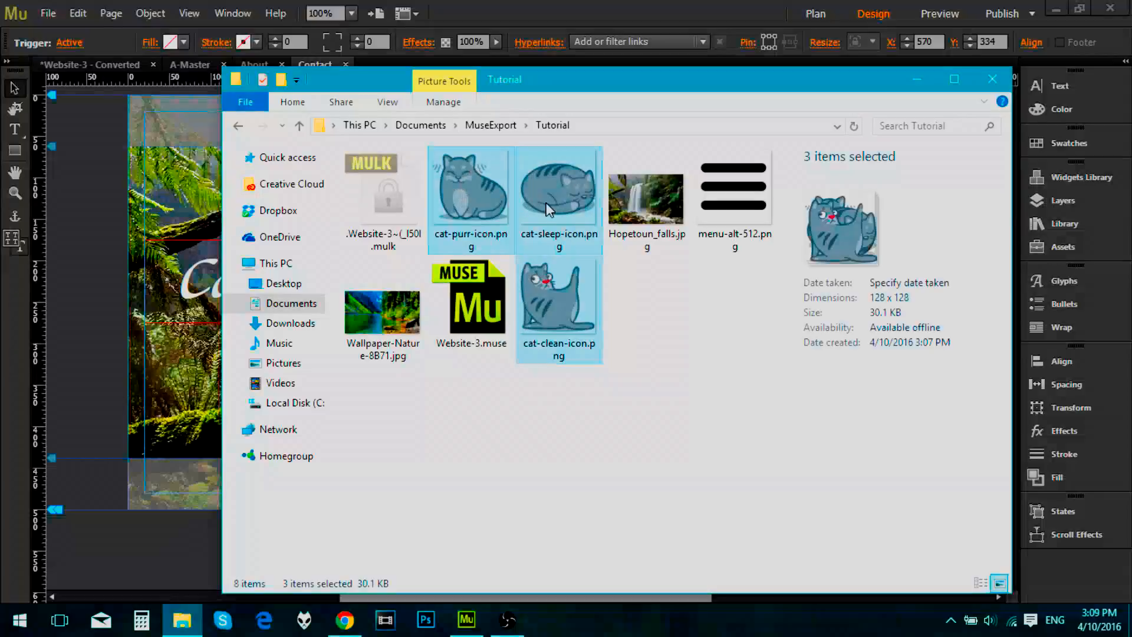
Step: Bring the three selected cat images into Muse and place each separately on the Contact page, outside the composition
drag(493, 181, 99, 227)
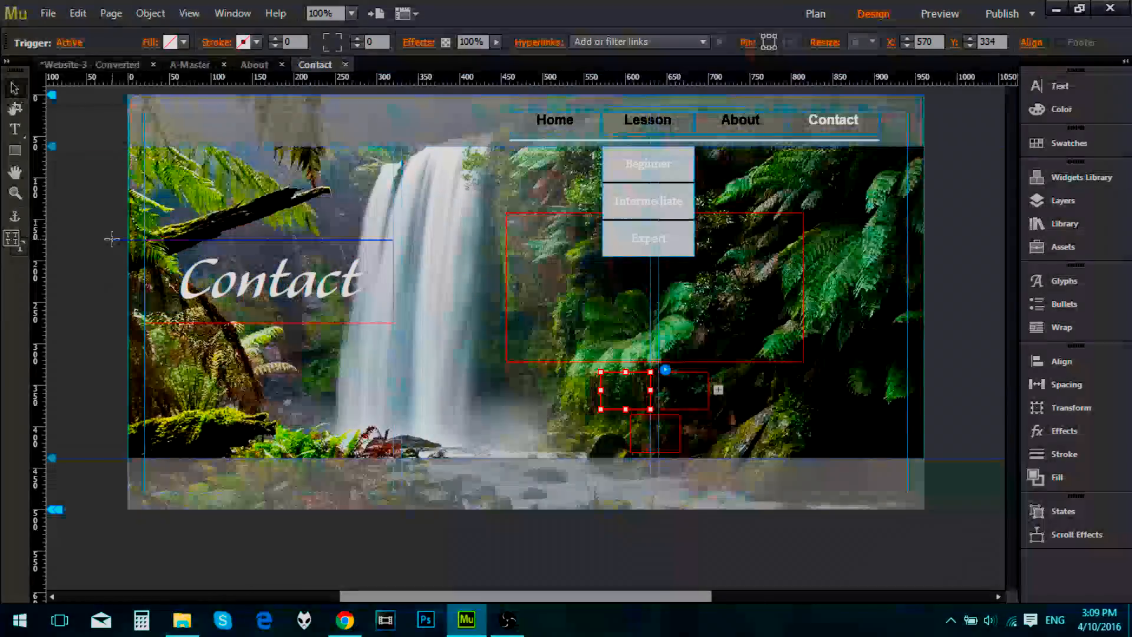
click(113, 239)
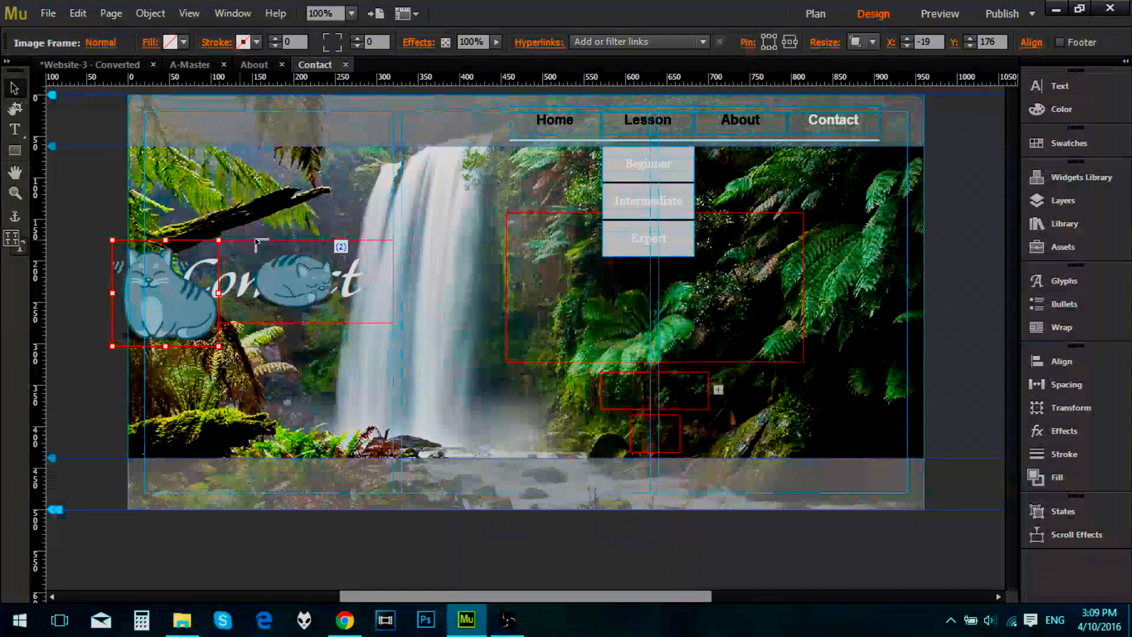
click(286, 208)
click(417, 323)
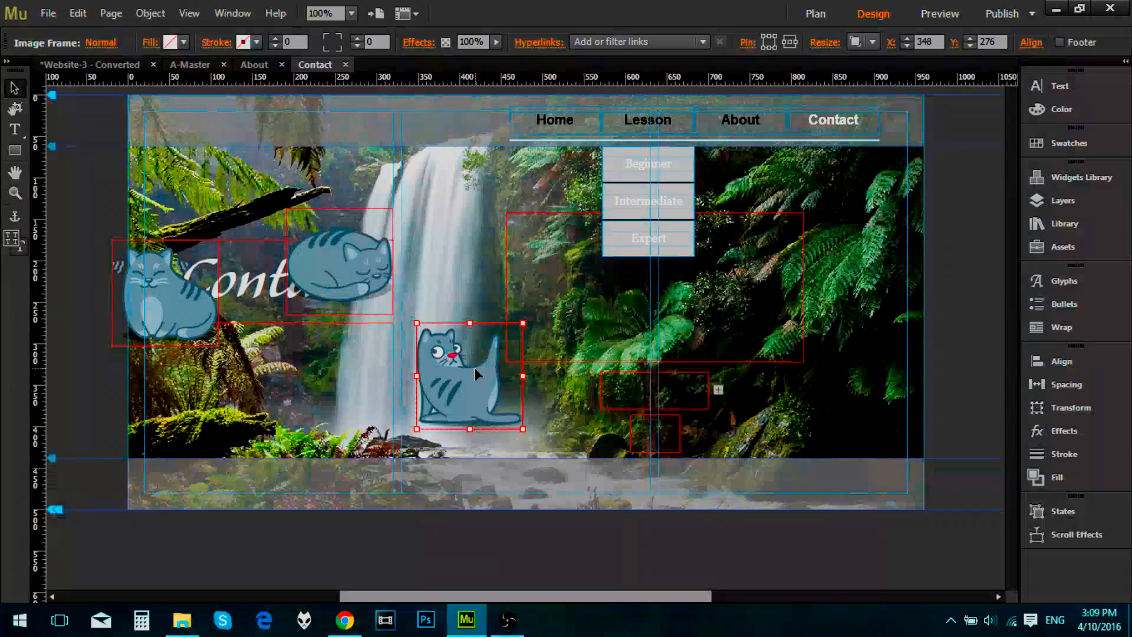
Step: Try to move the full-size Cat clean image into the composition's upper-right trigger, and undo the move
drag(460, 389, 685, 402)
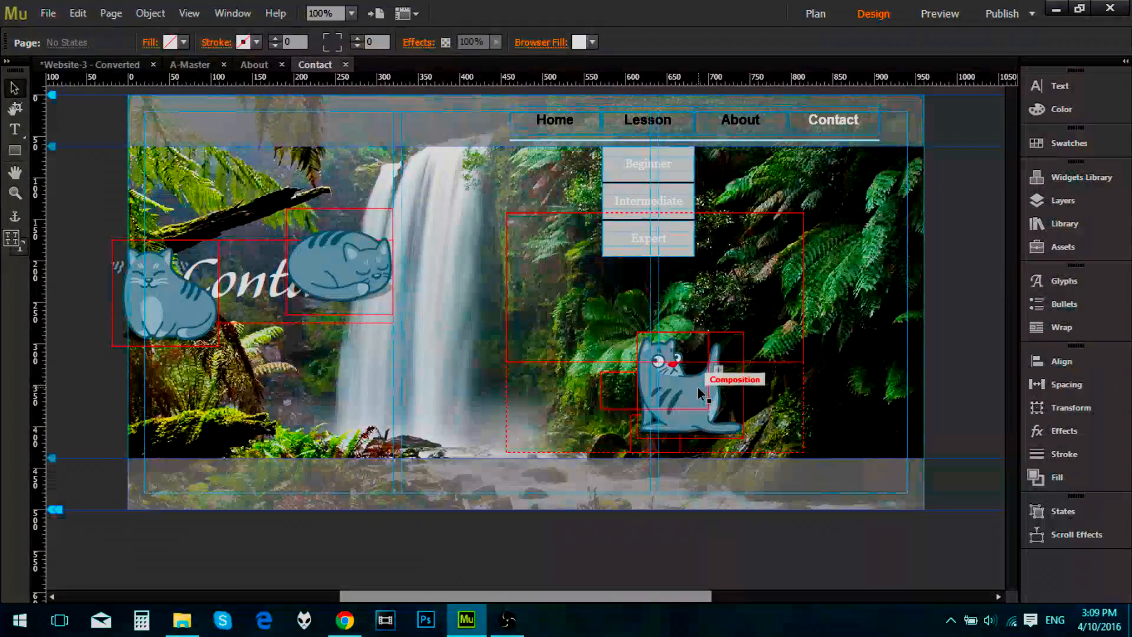
click(705, 383)
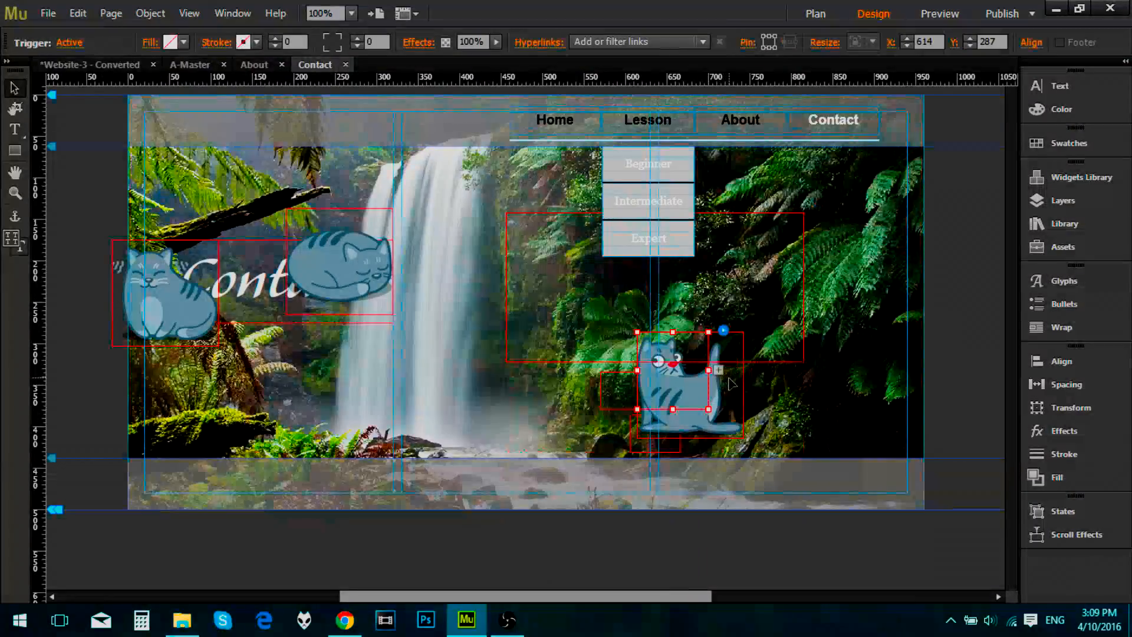
click(732, 383)
key(Escape)
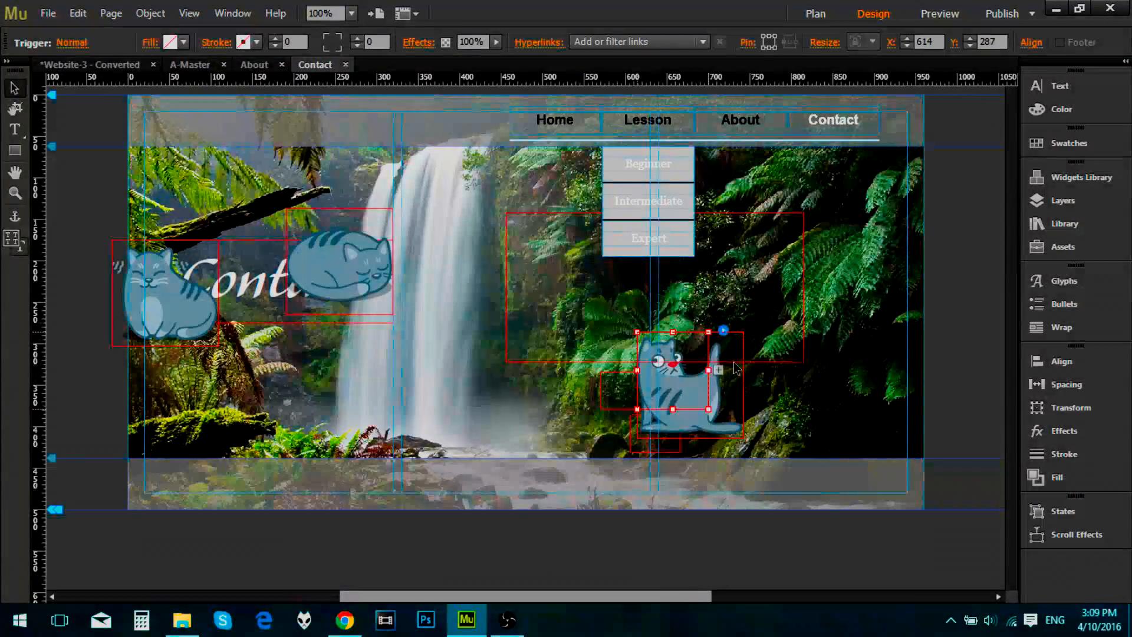
key(ctrl+z)
Step: Shrink the Cat clean and Cat sleep images and place them in the composition's upper-right and lower triggers respectively
drag(524, 324, 689, 399)
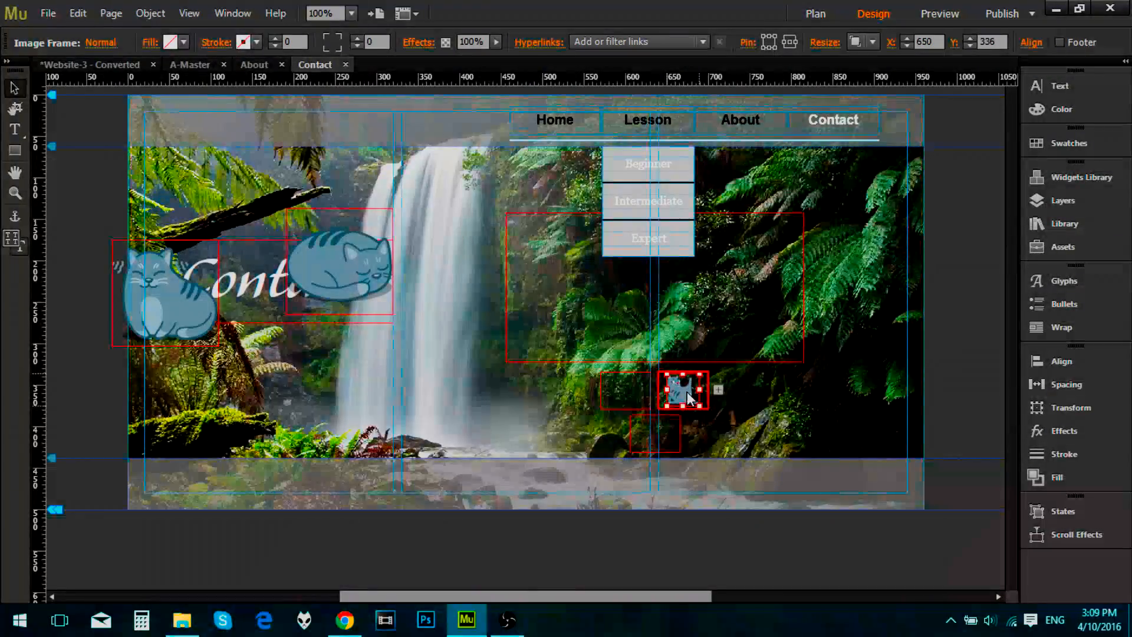
click(361, 254)
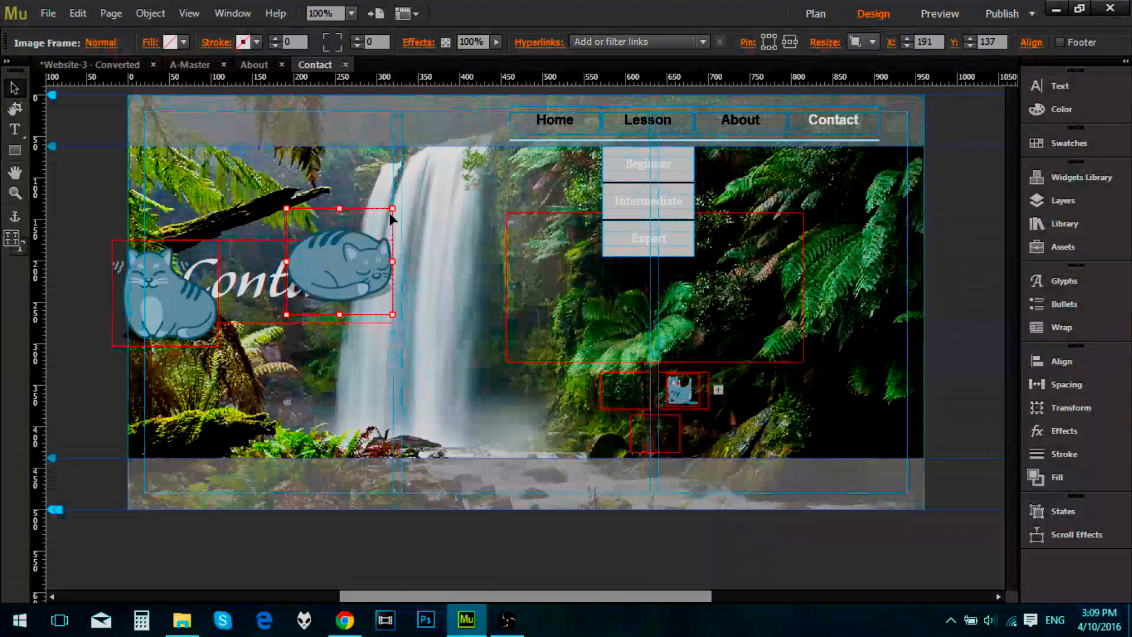
drag(393, 209, 660, 436)
drag(659, 437, 662, 434)
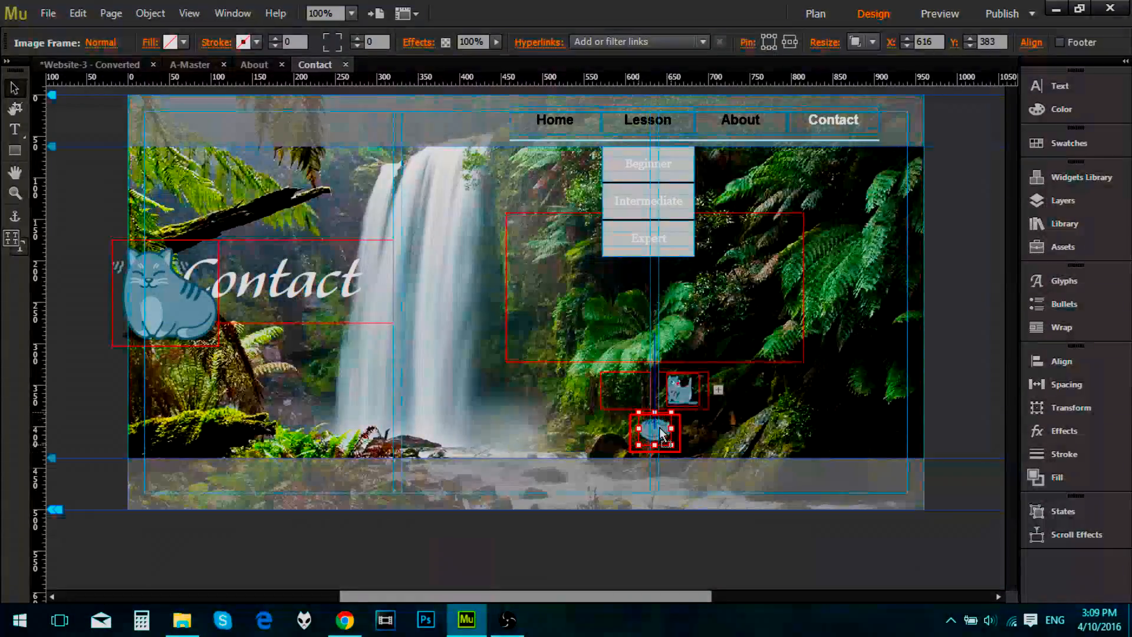
Step: Shrink the Cat purr image, place it in the composition's upper-left trigger at about X 577, Y 336, and select that trigger
click(371, 361)
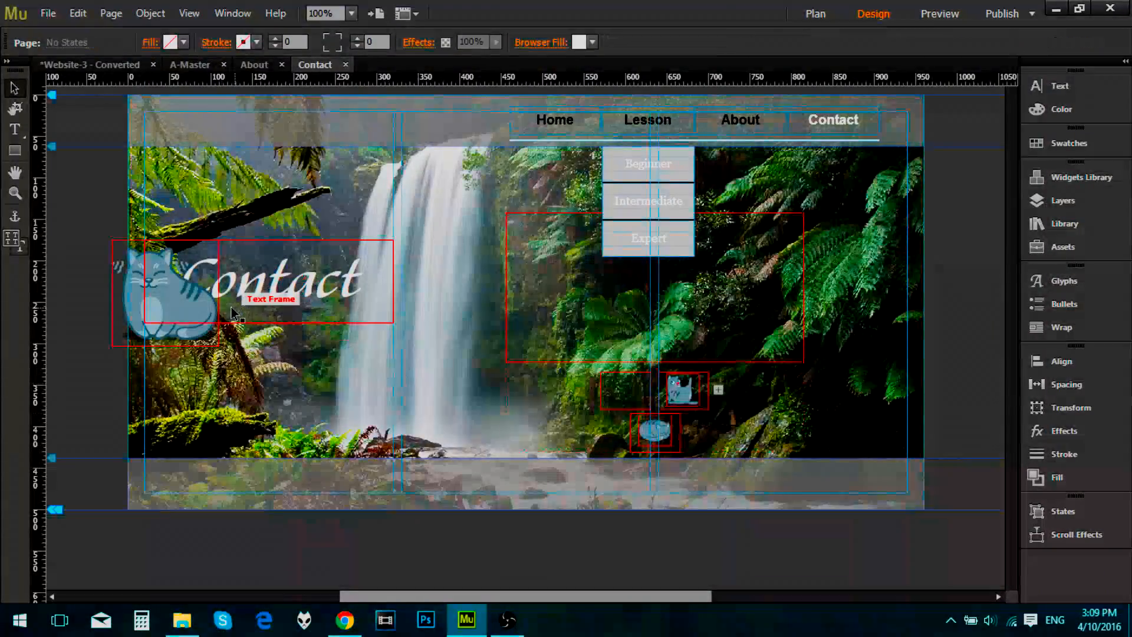
click(118, 317)
drag(220, 239, 634, 396)
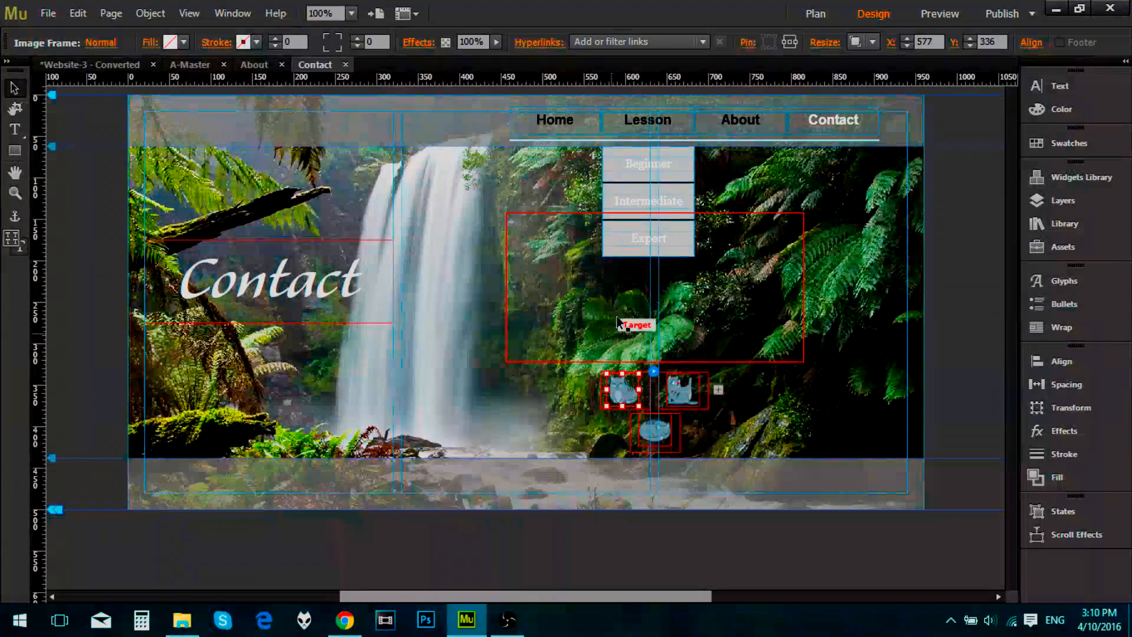
click(612, 314)
click(628, 395)
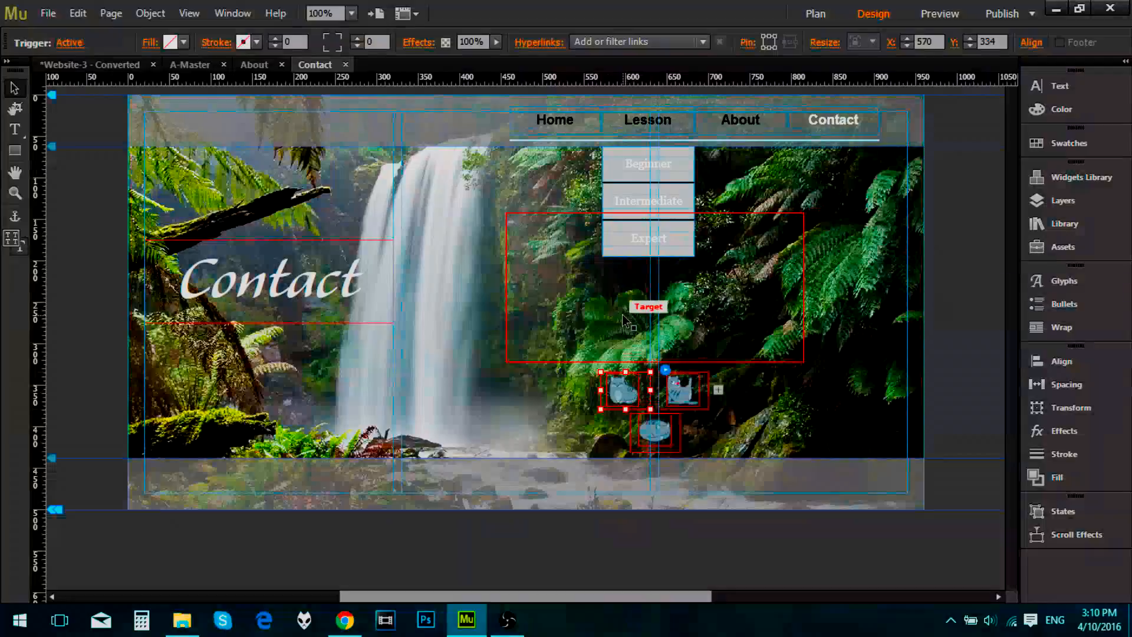
Step: Copy the Cat purr image from the upper-left trigger and paste it into that trigger's target area, moved clear of the triggers
click(630, 399)
right_click(630, 398)
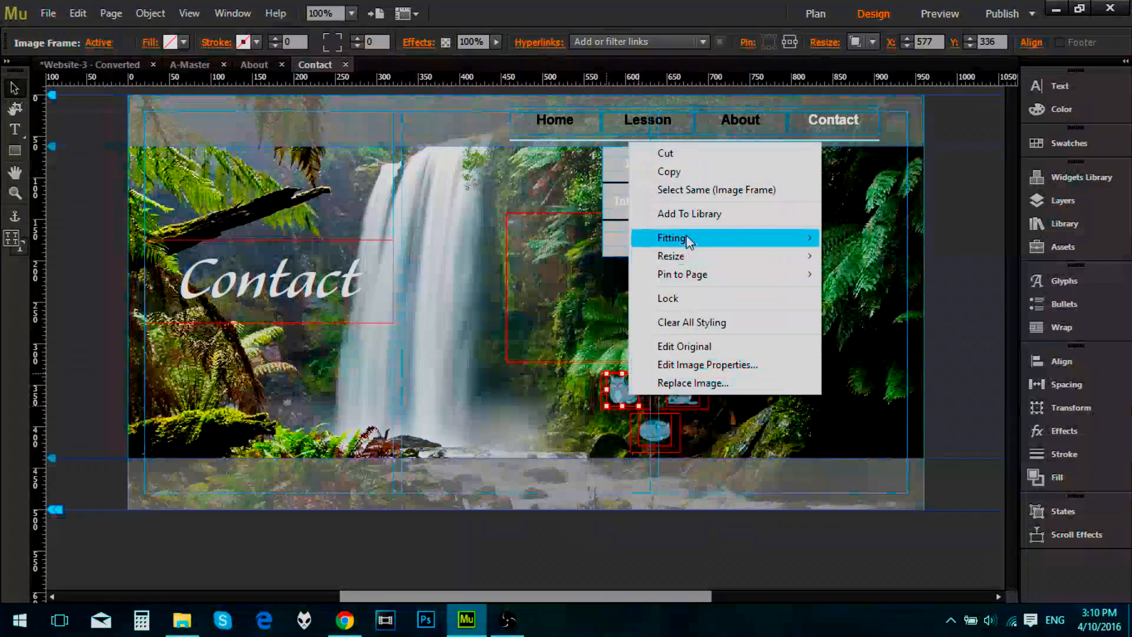
click(672, 171)
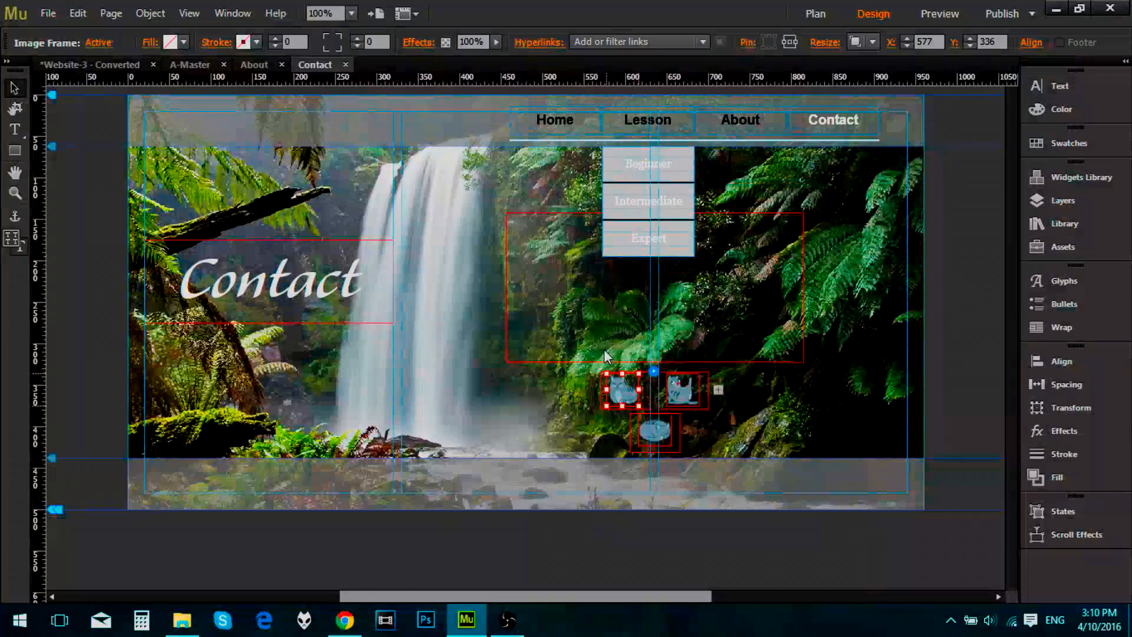
click(562, 390)
click(611, 324)
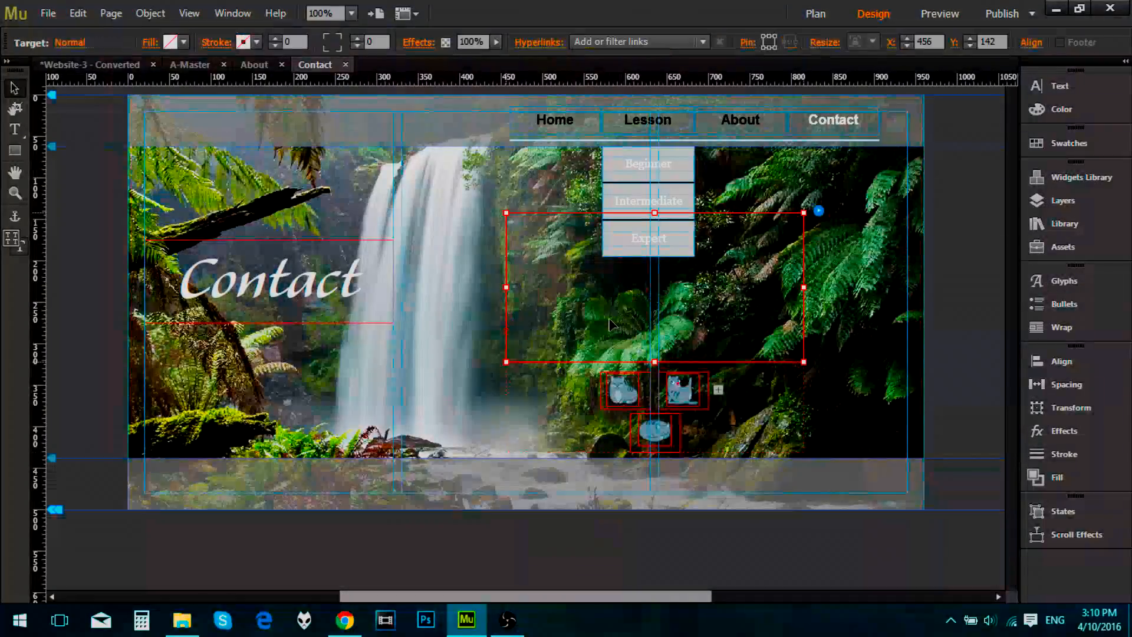
right_click(611, 324)
click(667, 352)
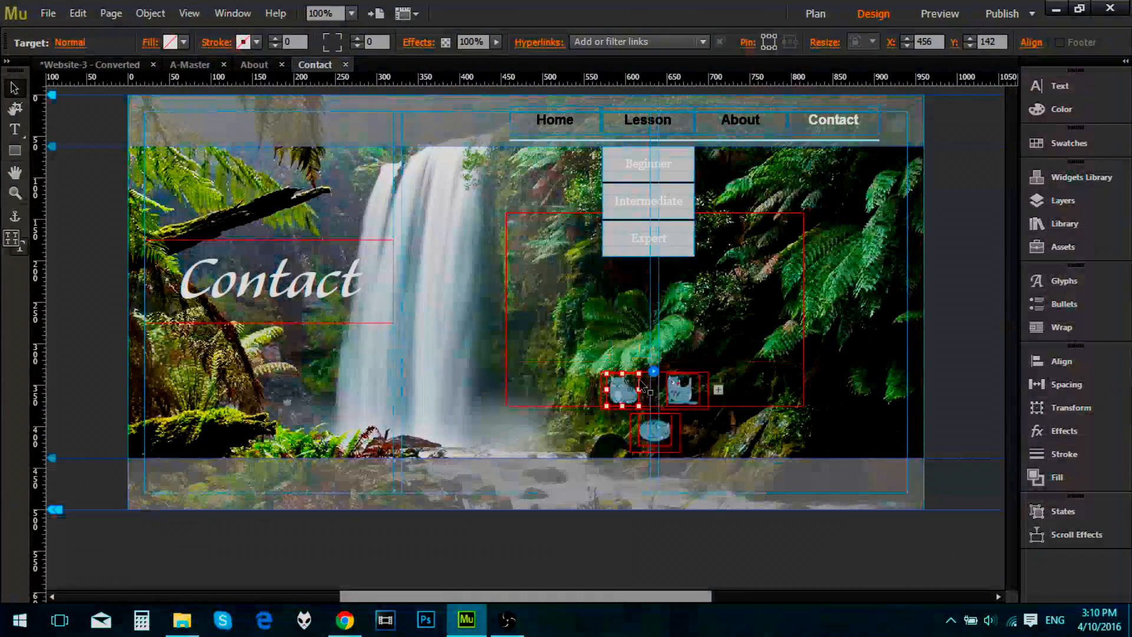
drag(631, 397, 611, 309)
Step: Shorten the target area to end above the triggers, then enlarge the Cat purr copy and place it at about X 541, Y 94
click(571, 368)
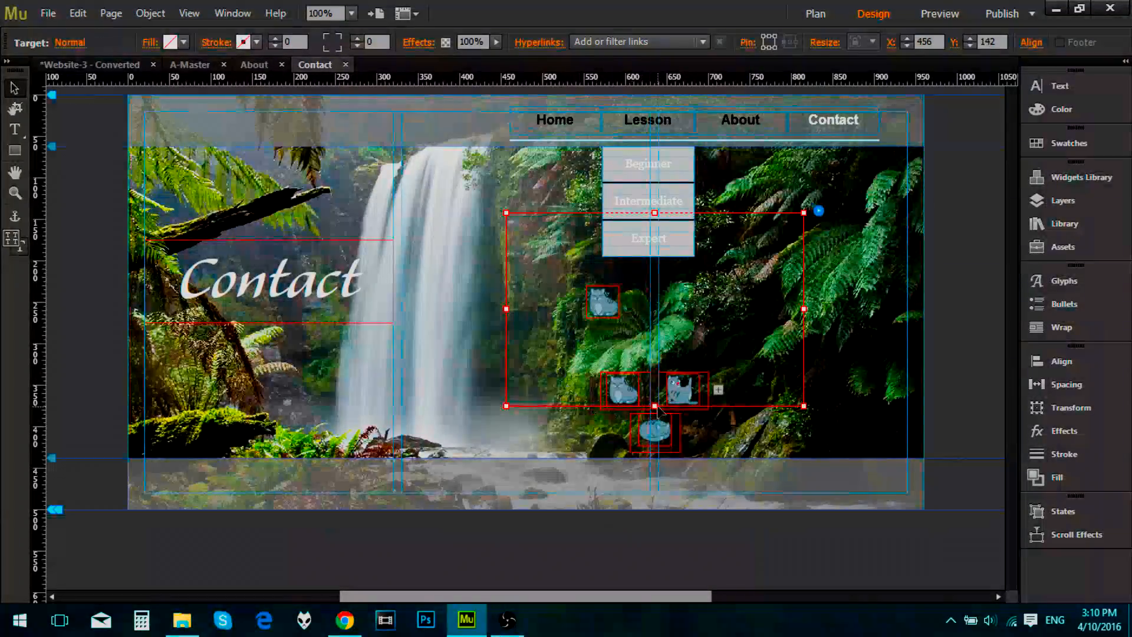
drag(656, 406, 656, 349)
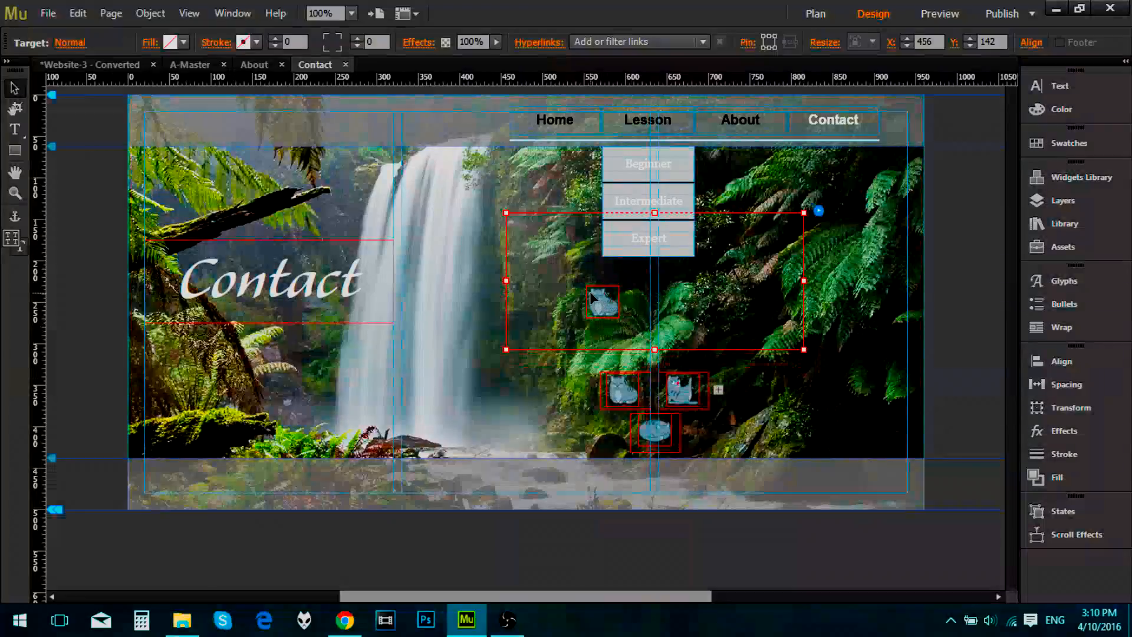
click(608, 301)
drag(619, 286, 752, 153)
drag(705, 298, 694, 318)
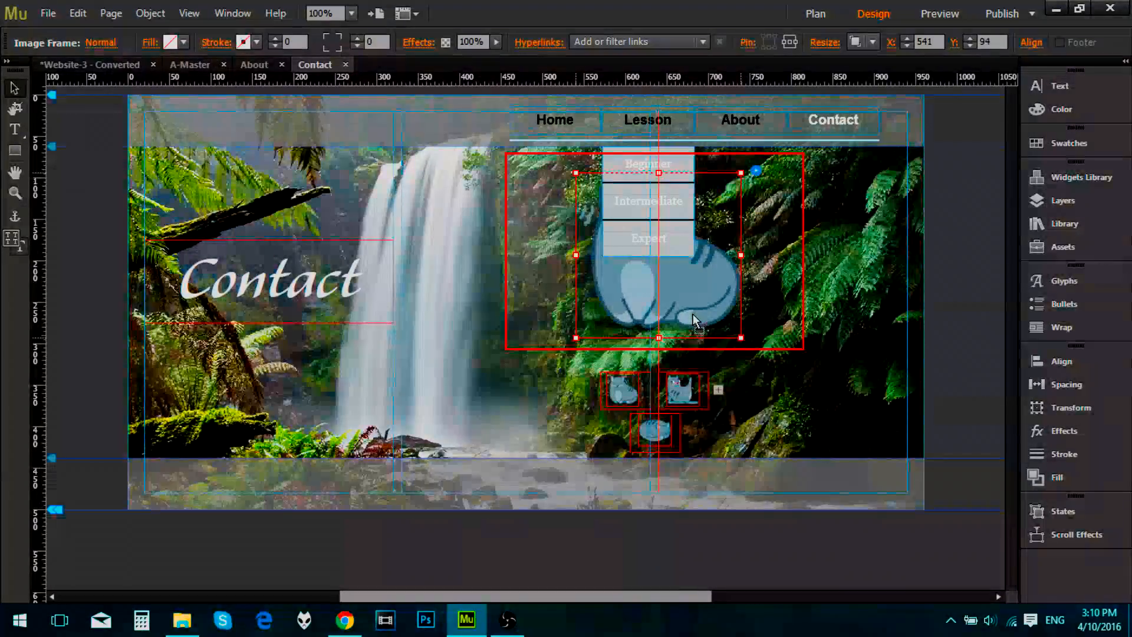
click(778, 420)
Step: Copy the Cat clean image from the upper-right trigger and paste it into that trigger's target area
click(682, 398)
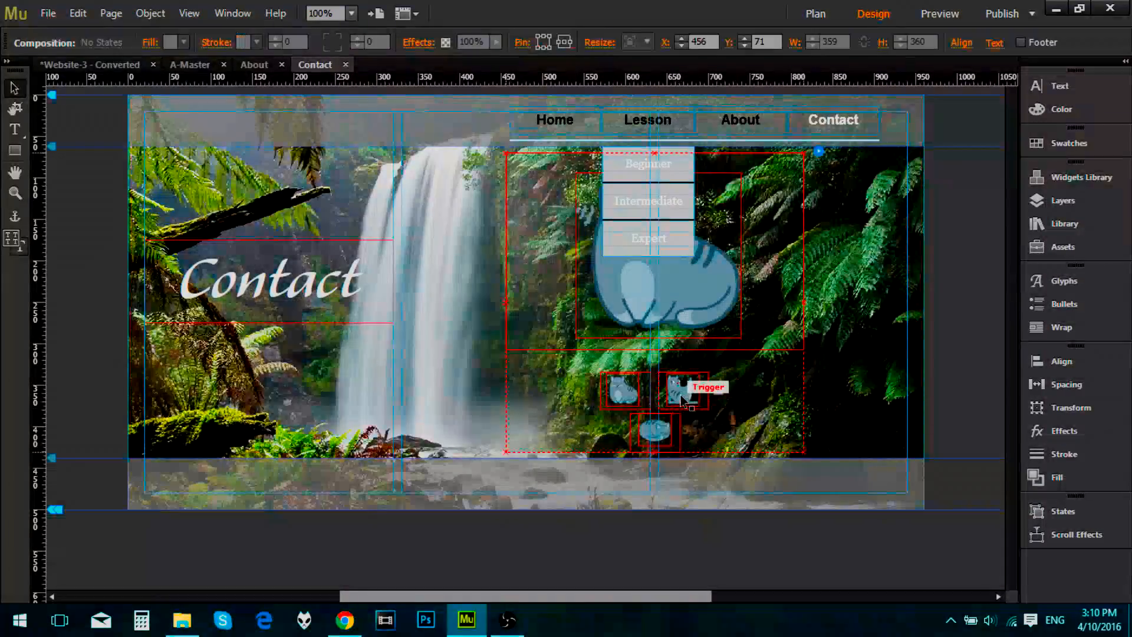
click(683, 400)
click(646, 393)
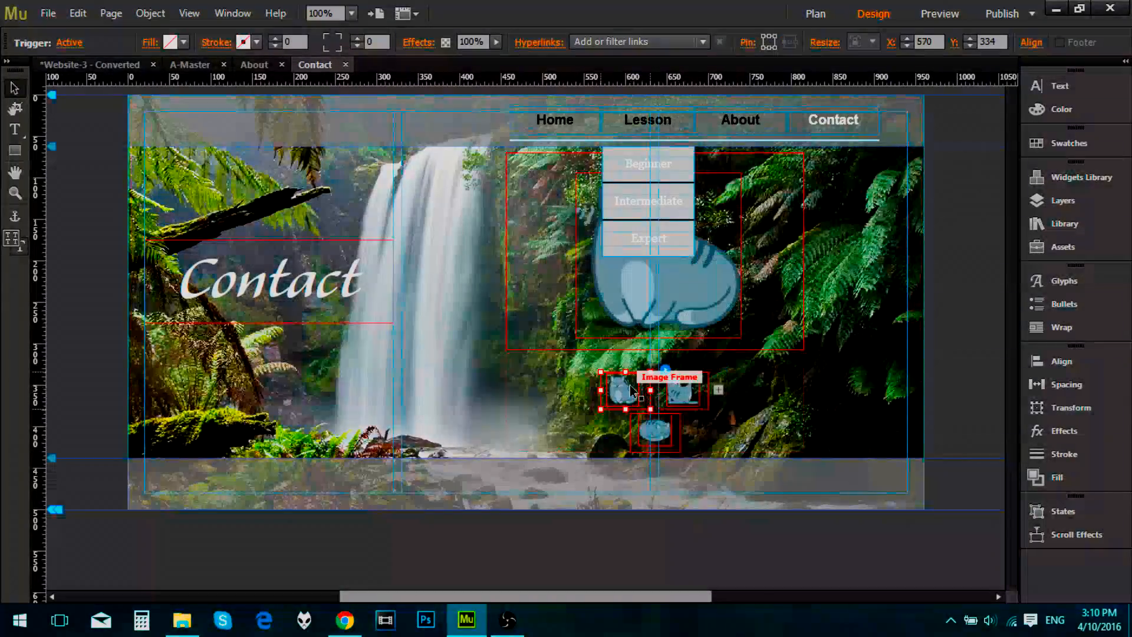
click(689, 394)
click(689, 395)
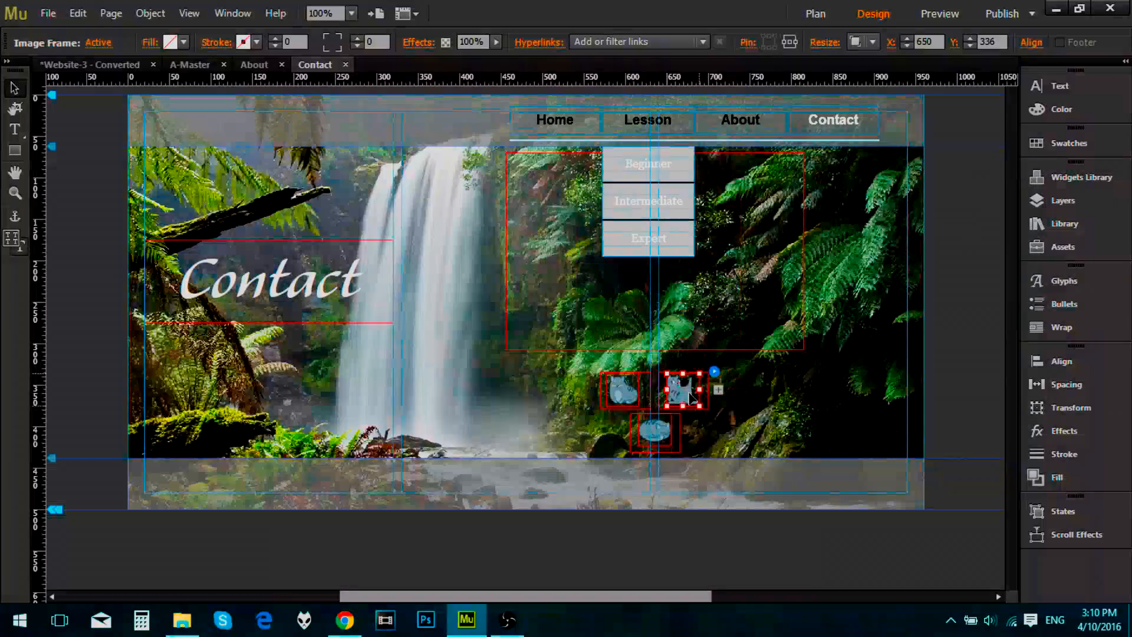
right_click(692, 399)
click(729, 109)
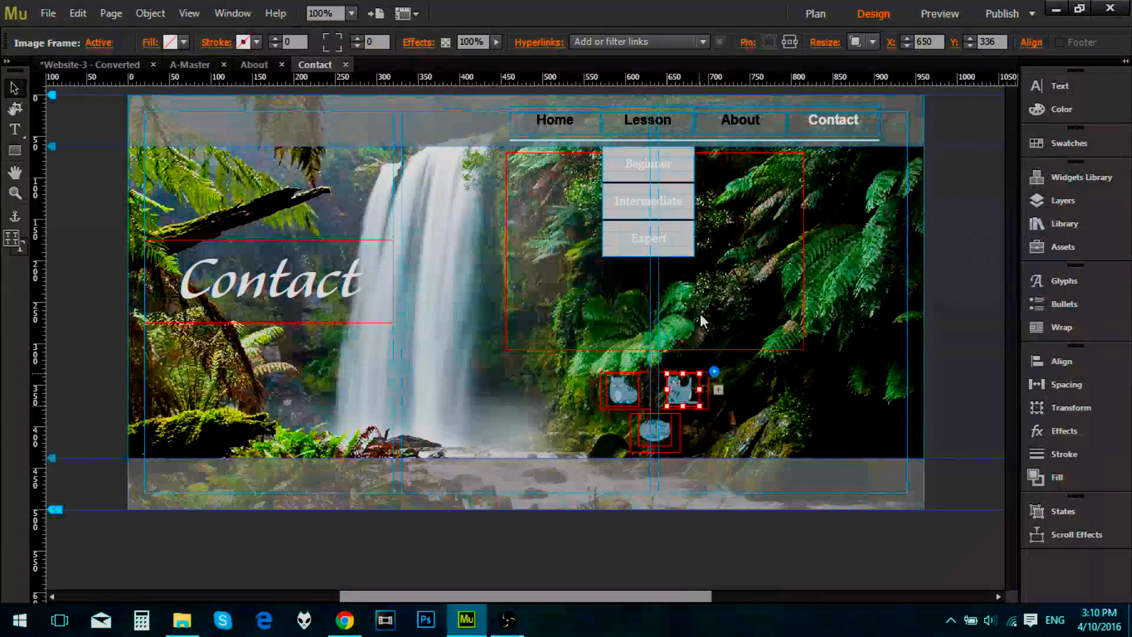
click(713, 297)
right_click(714, 295)
click(756, 308)
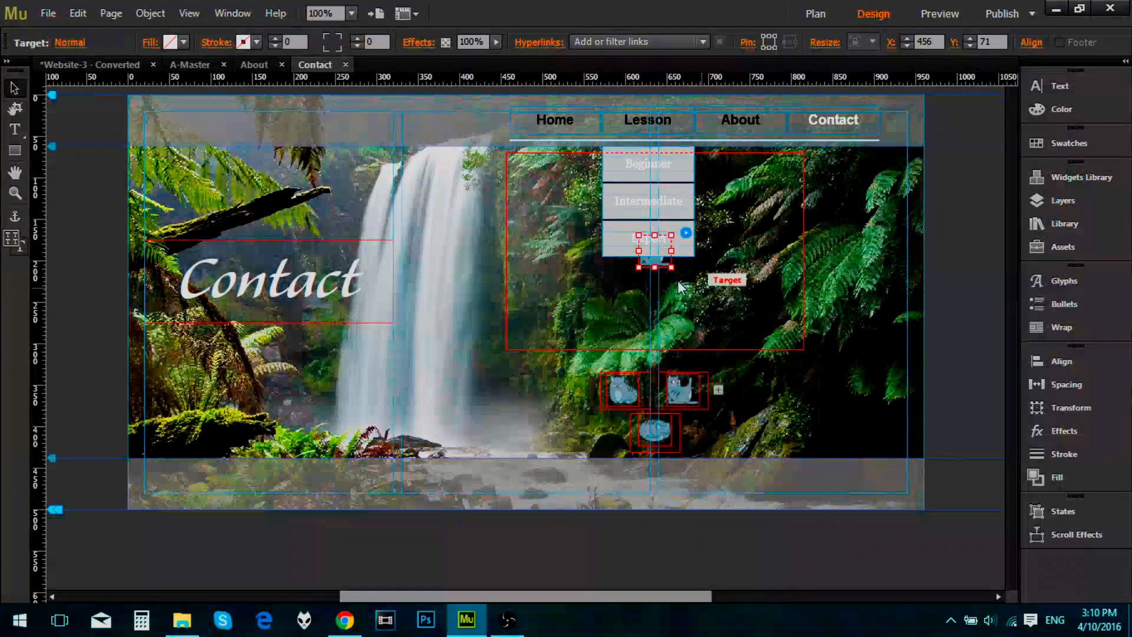
Step: Enlarge the pasted Cat clean image and position it near the middle of its target area
drag(656, 264, 804, 153)
drag(733, 268, 696, 290)
click(782, 407)
Step: Copy the Cat sleep image from the lower trigger and paste it into that trigger's target area
click(657, 438)
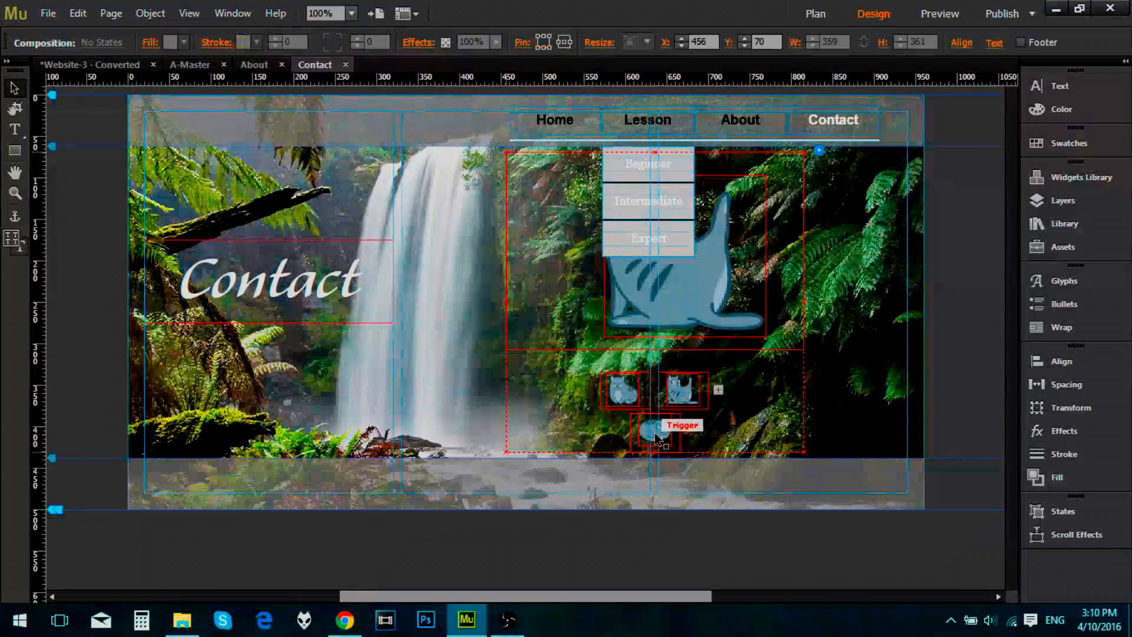
click(657, 438)
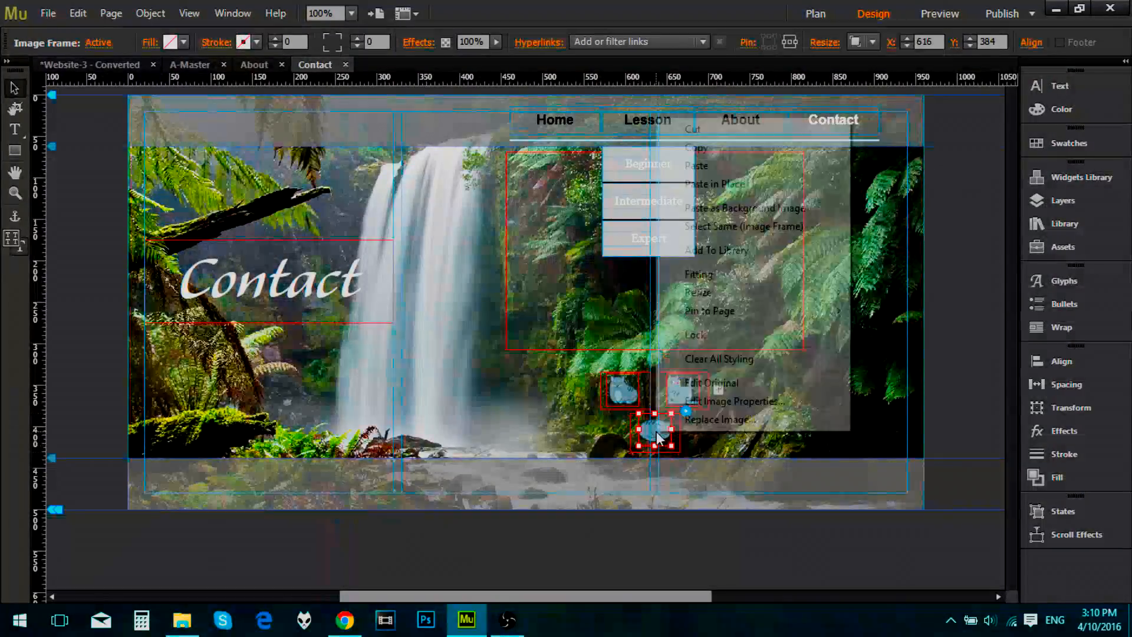
right_click(657, 437)
click(726, 146)
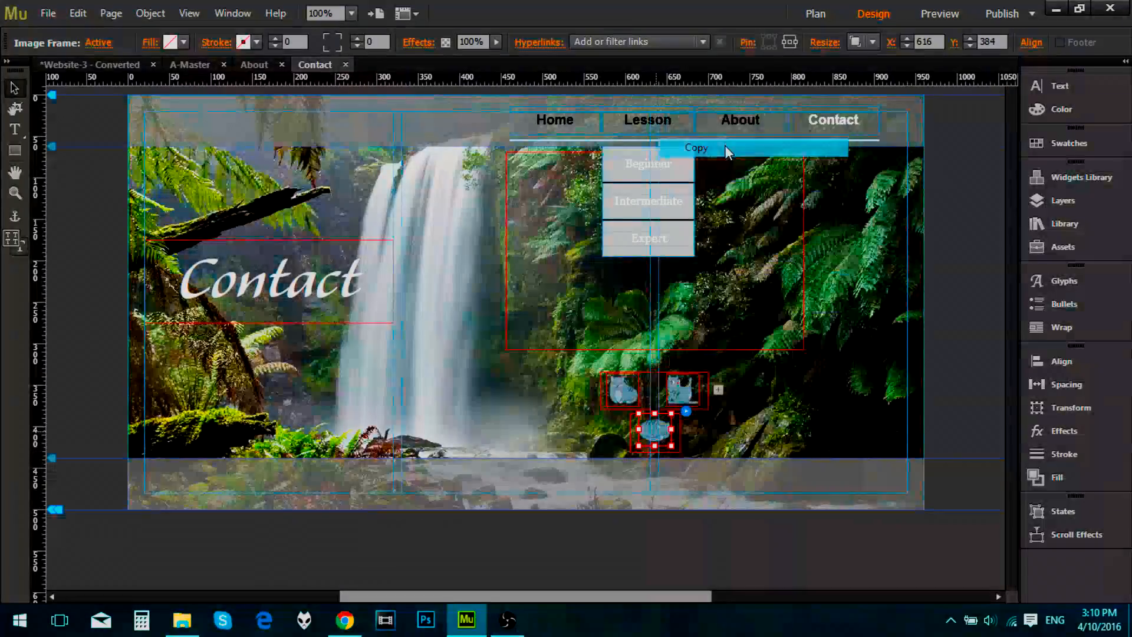
right_click(630, 289)
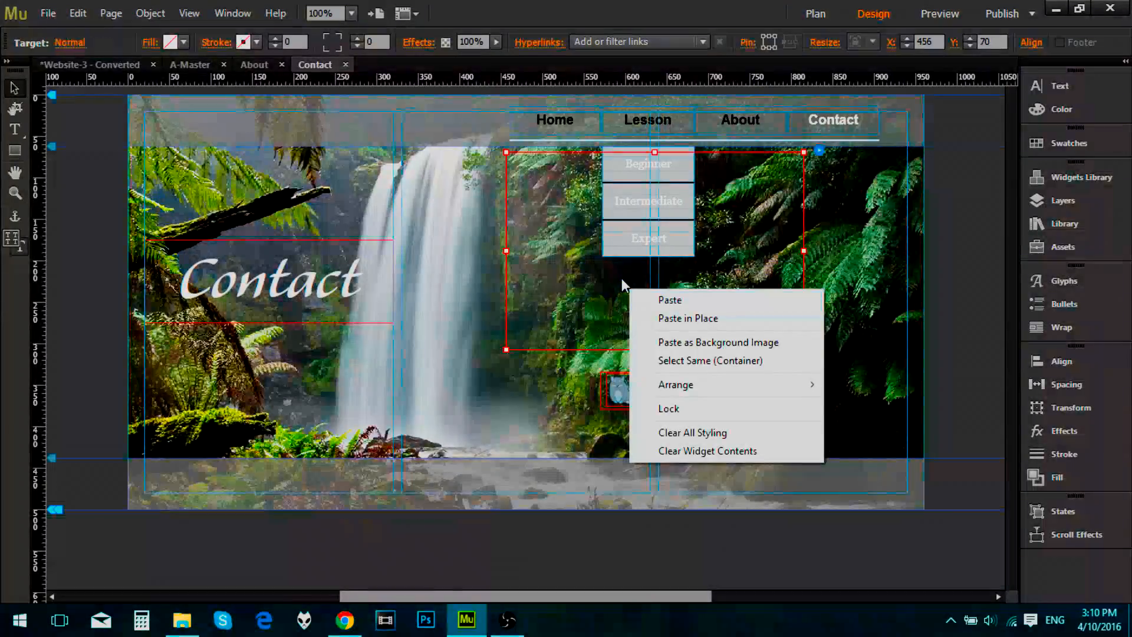
click(642, 301)
Step: Enlarge the pasted Cat sleep image and place it in its target area at about X 541, Y 87
drag(657, 264, 804, 176)
drag(751, 238, 681, 270)
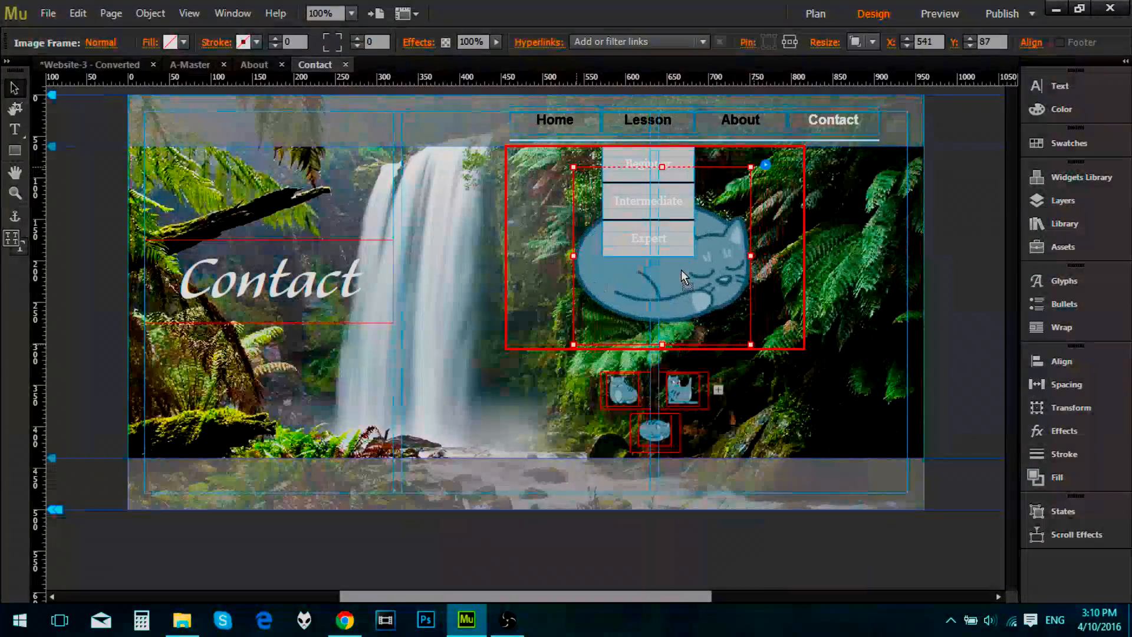
click(981, 286)
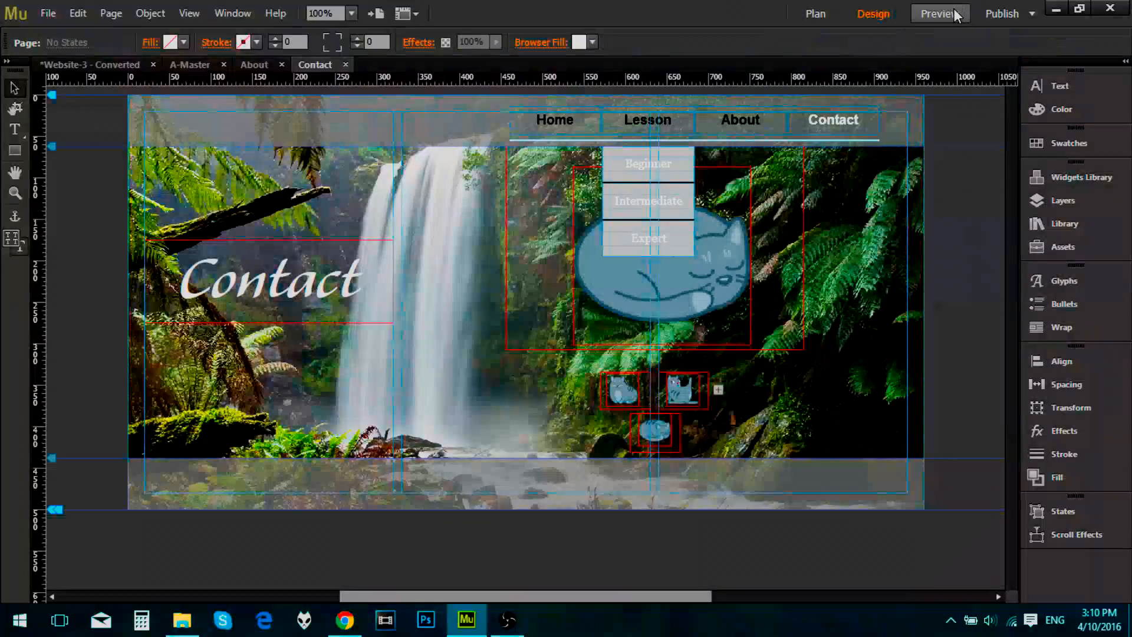
Step: Preview the Contact page, test all three cat triggers, and return to the page design
click(956, 14)
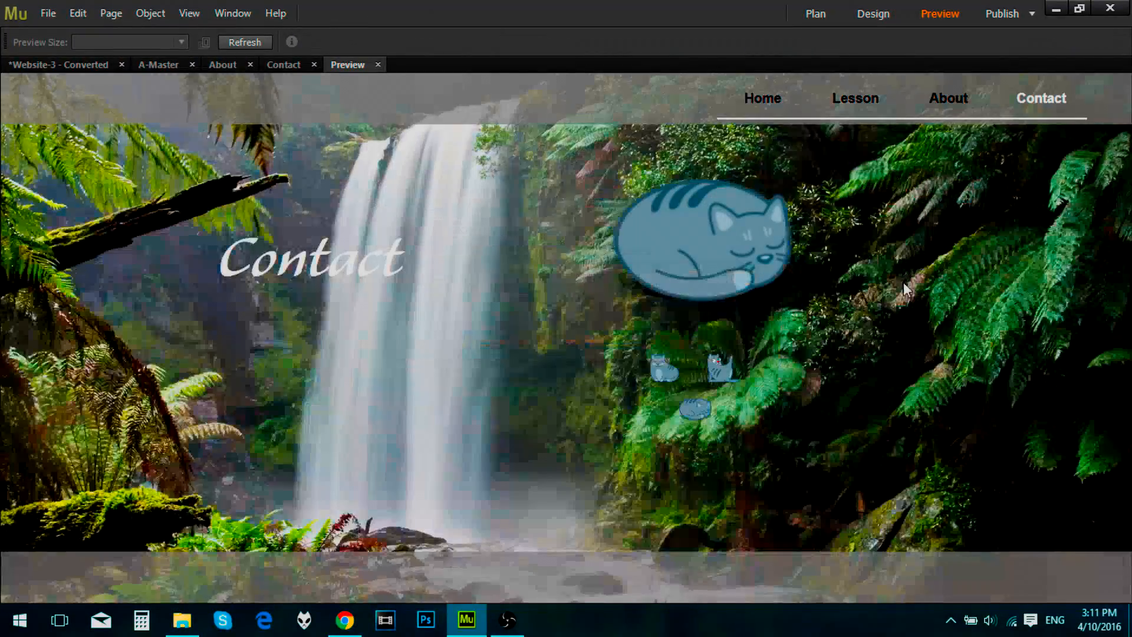
click(732, 387)
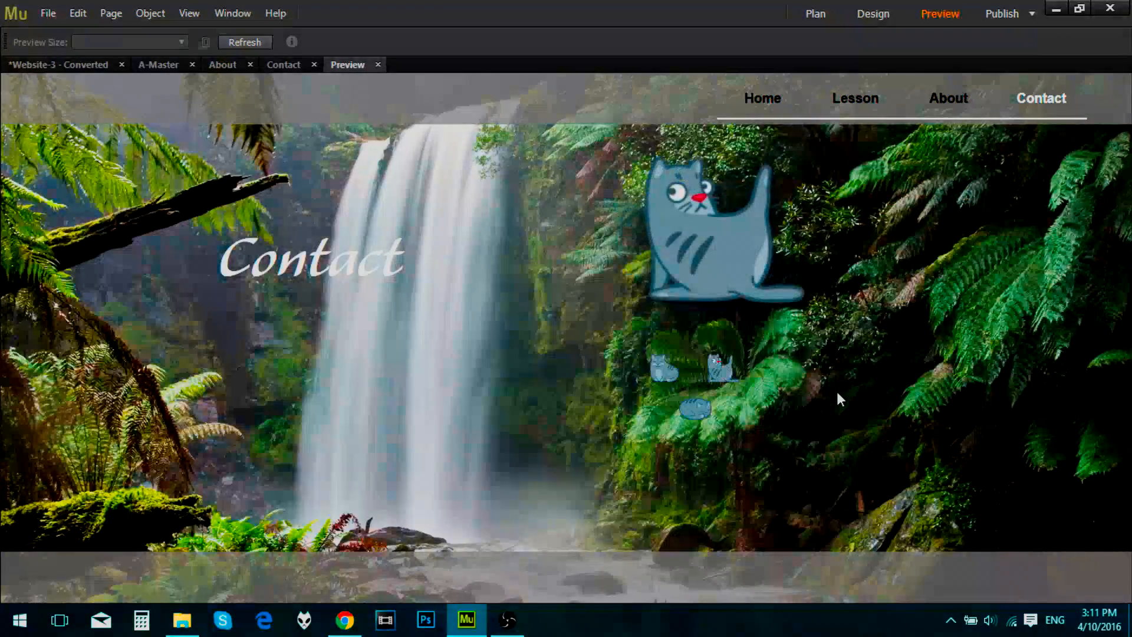
click(696, 408)
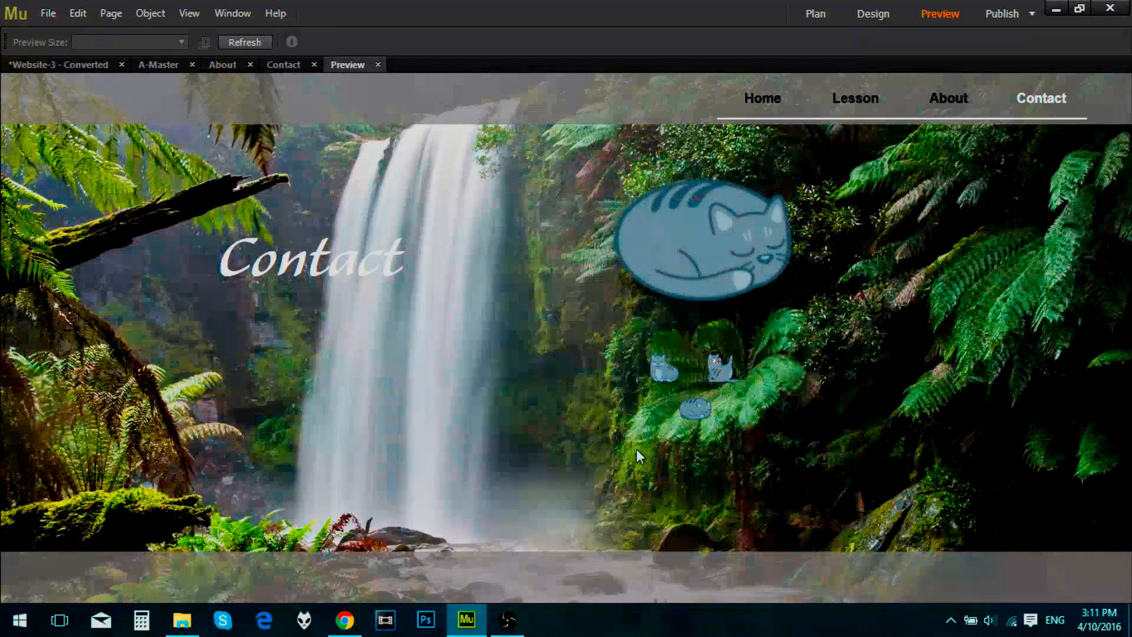
click(658, 380)
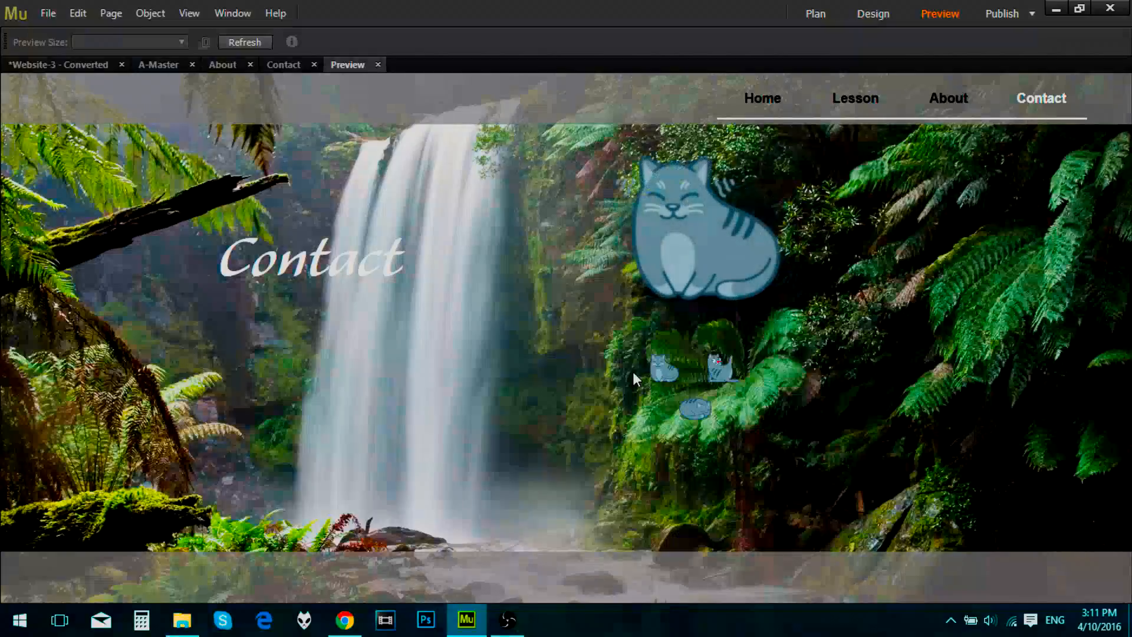
click(720, 369)
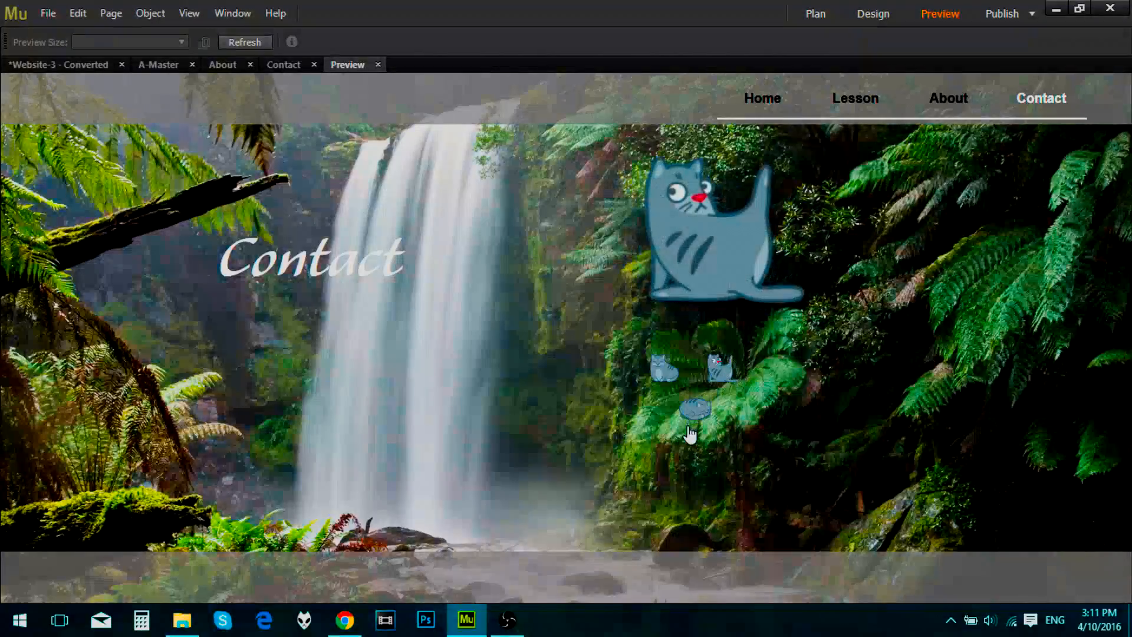
click(693, 413)
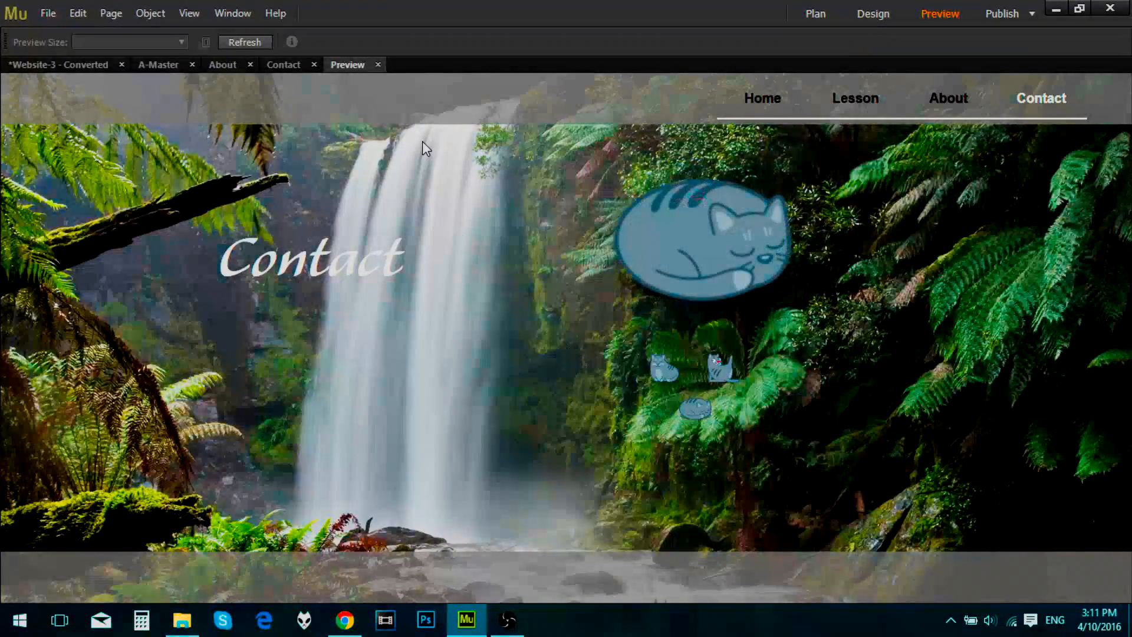
click(378, 65)
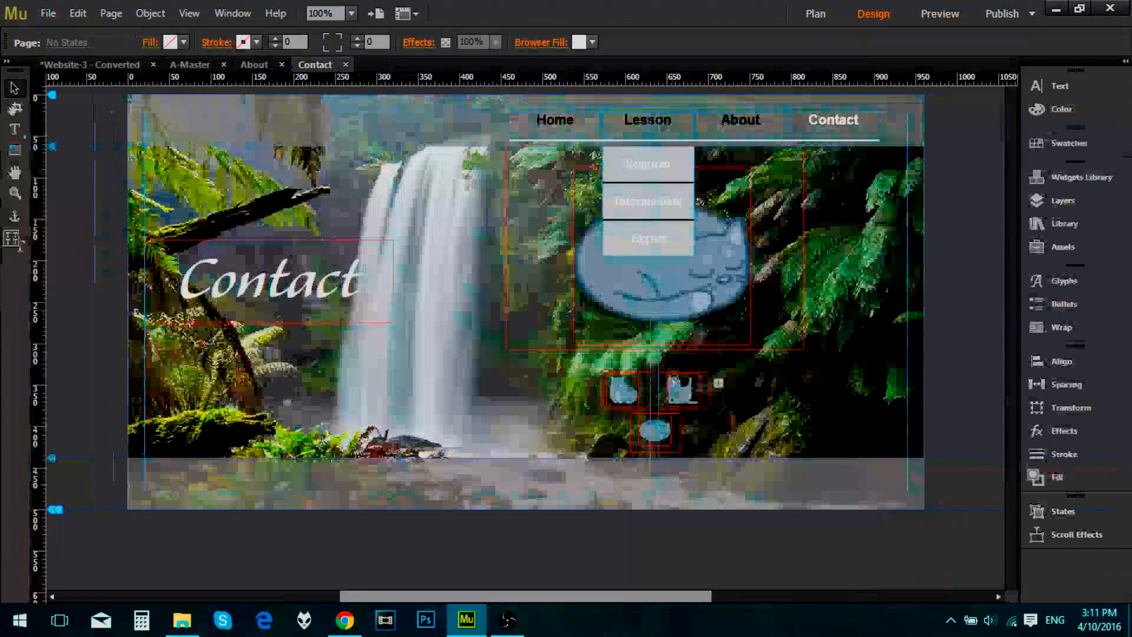
Step: Check the targets linked to the upper-right and upper-left triggers in the Contact page design
click(682, 389)
click(681, 389)
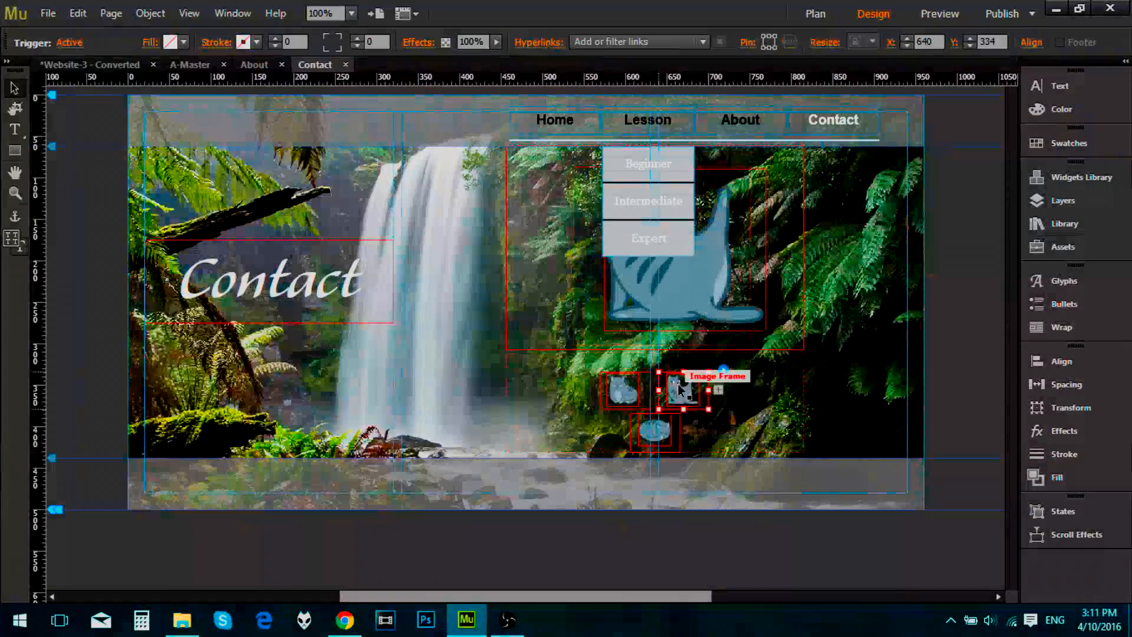
click(523, 420)
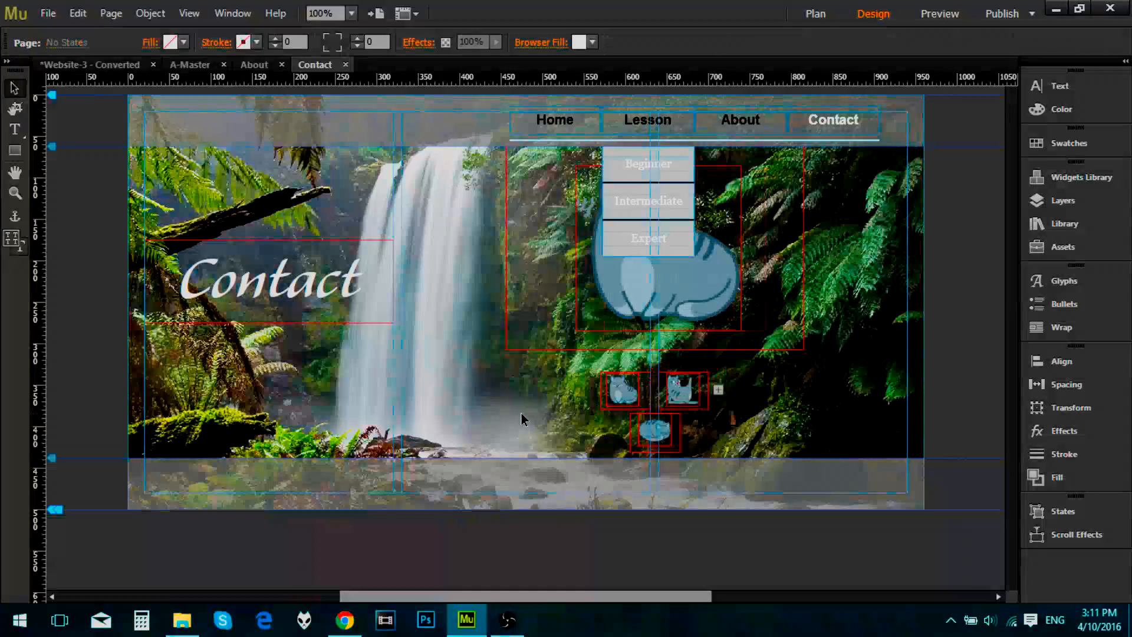
click(640, 407)
click(639, 406)
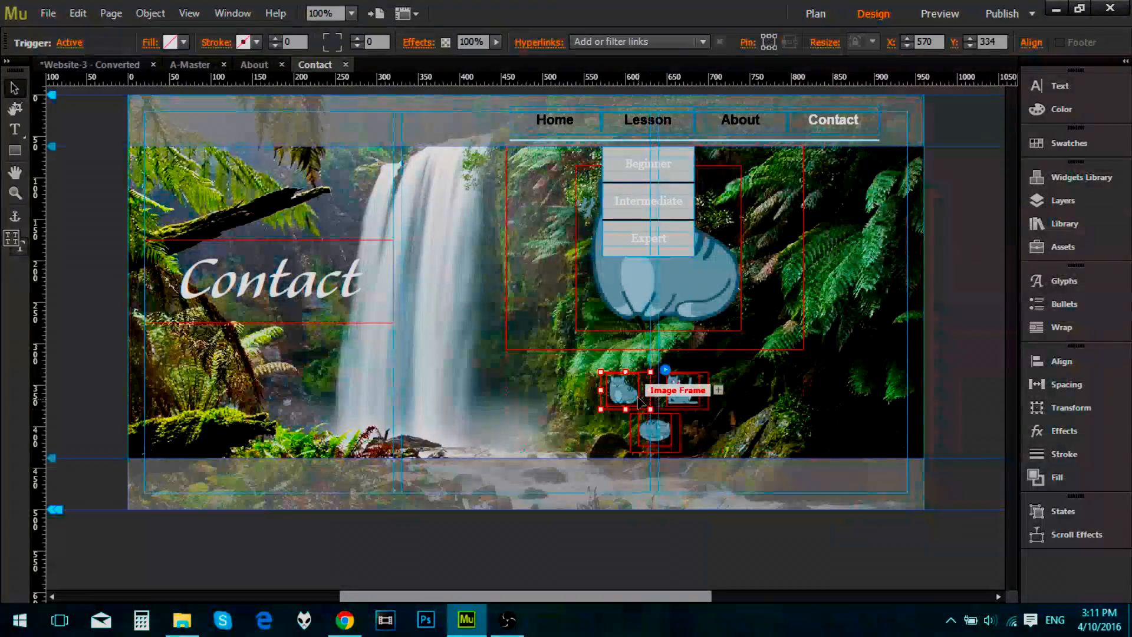
click(784, 261)
click(904, 352)
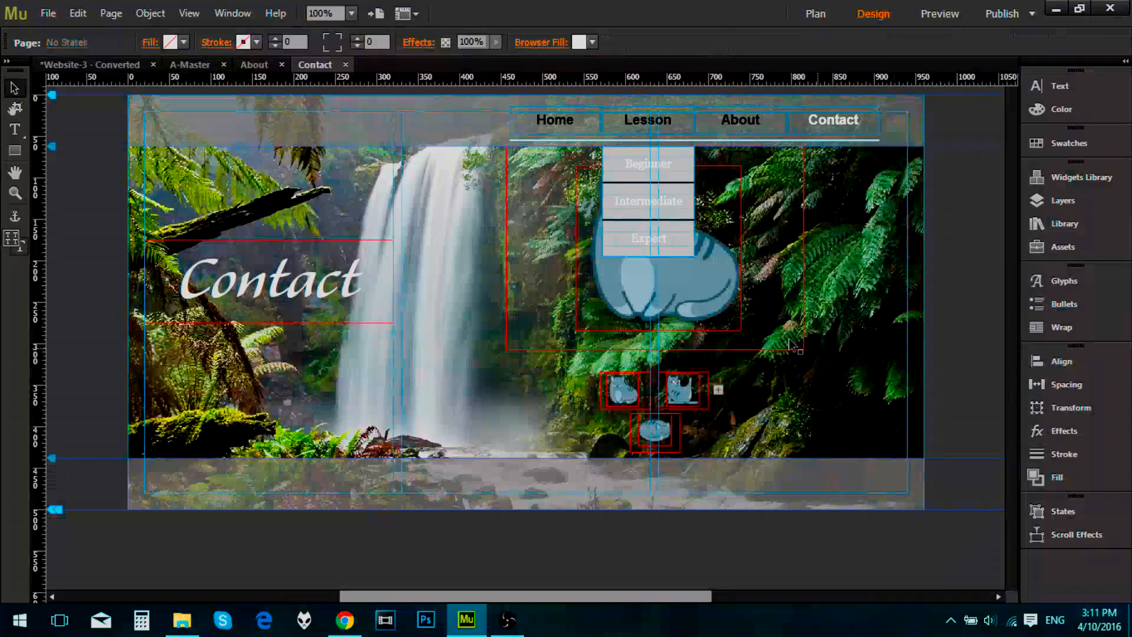
Step: Open the composition's options and review the available Hide Target choices
click(792, 341)
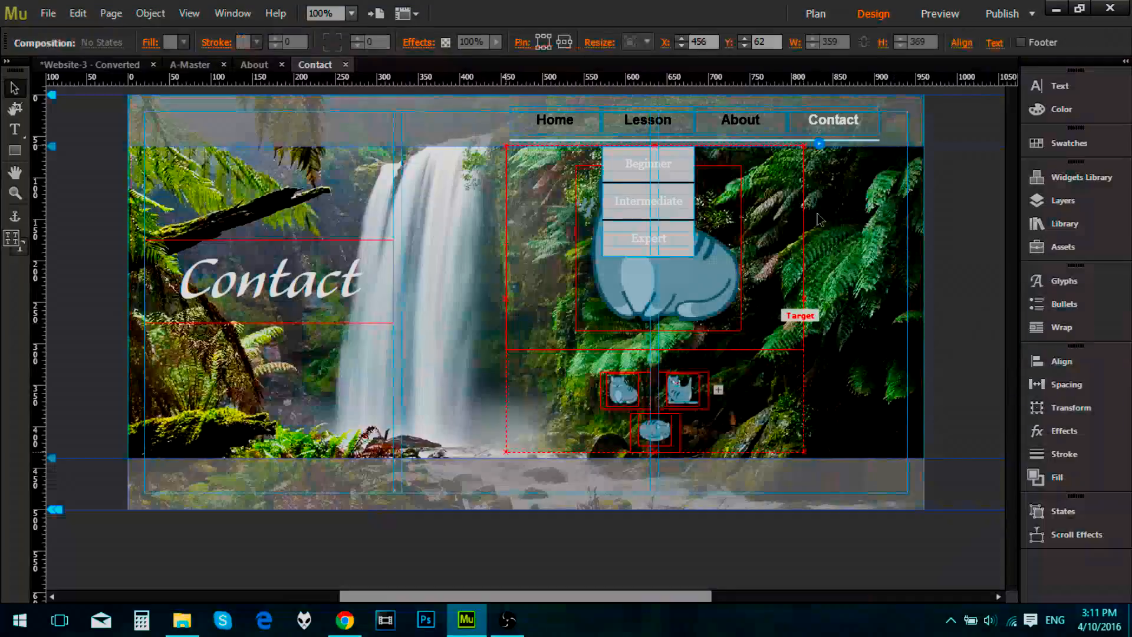
click(820, 144)
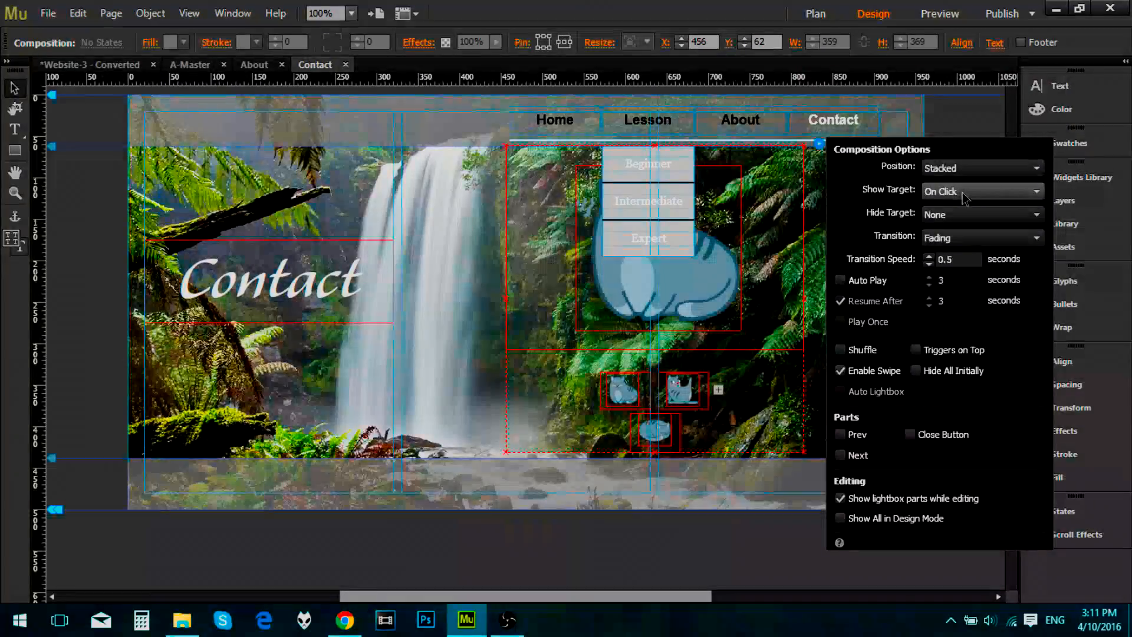
click(736, 261)
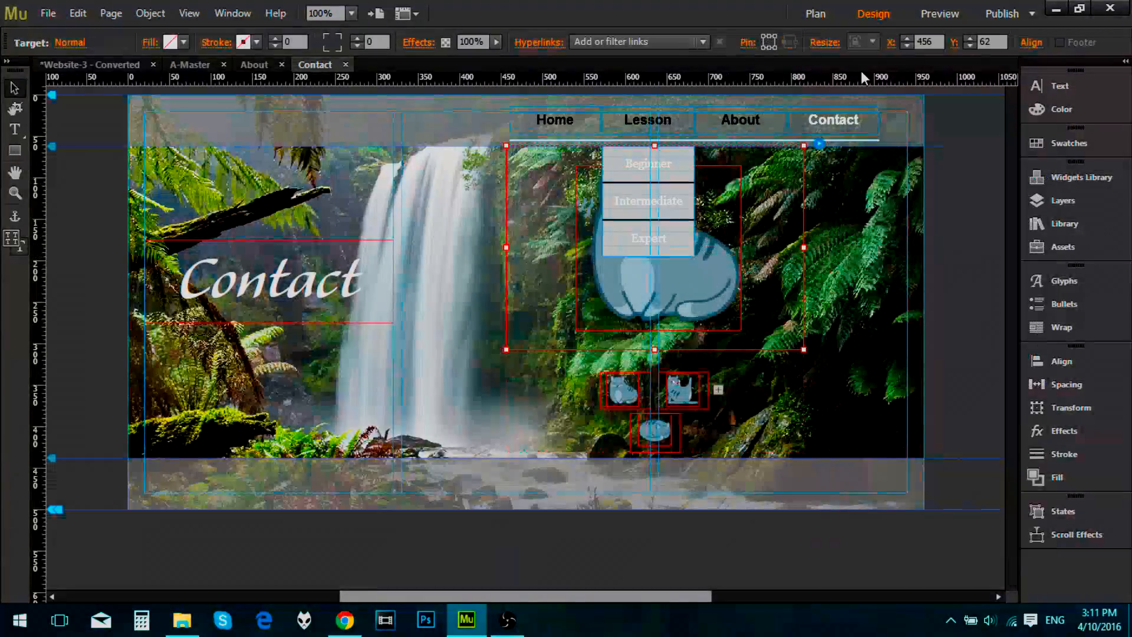
click(821, 144)
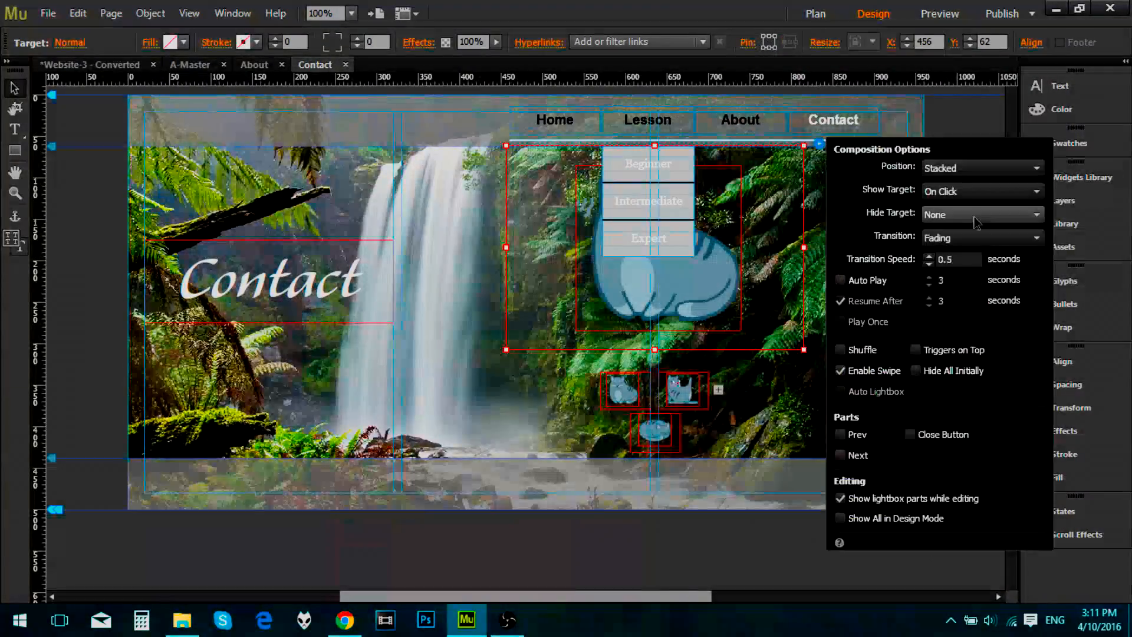
click(962, 221)
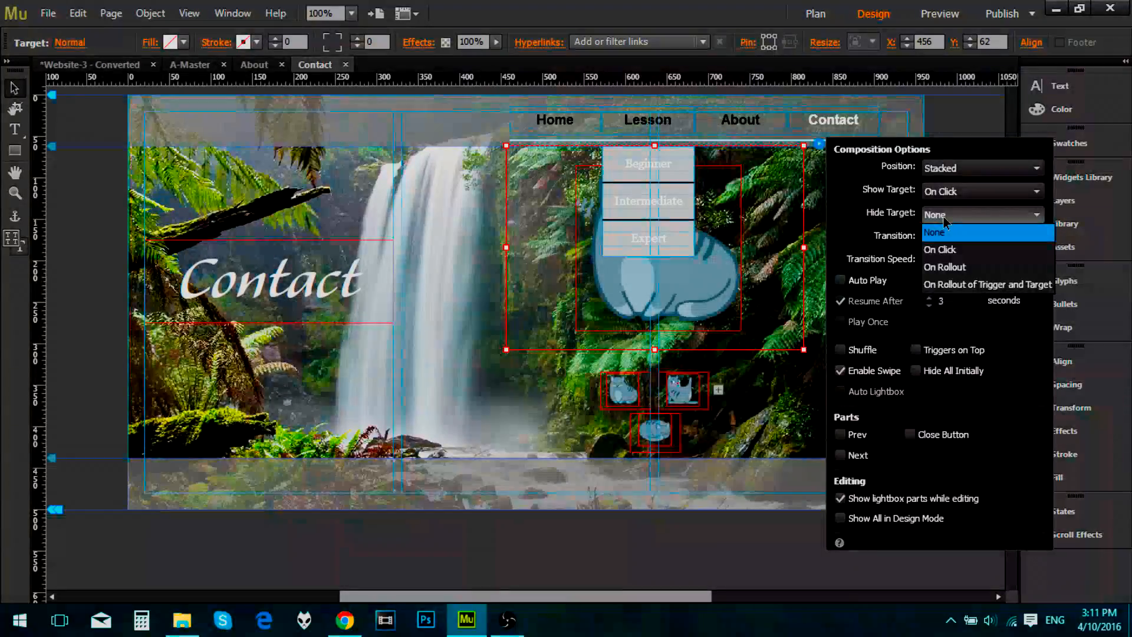
click(925, 349)
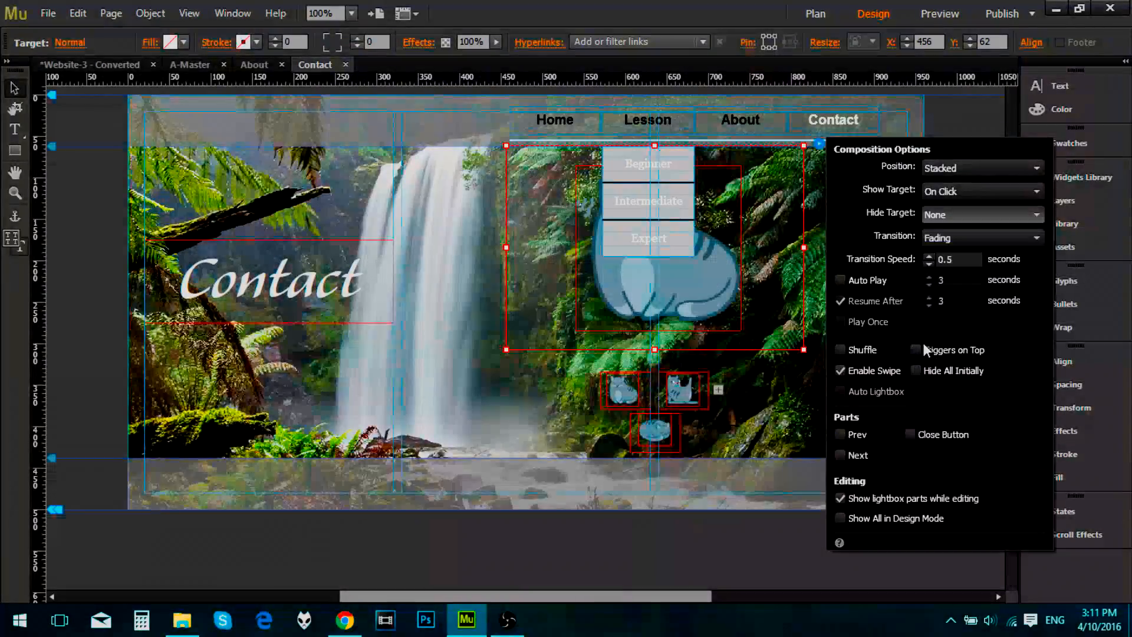
Step: Set the composition to Triggers on Top, Hide All Initially, show targets On Rollover, and hide targets On Rollout of Trigger and Target
click(918, 349)
click(916, 370)
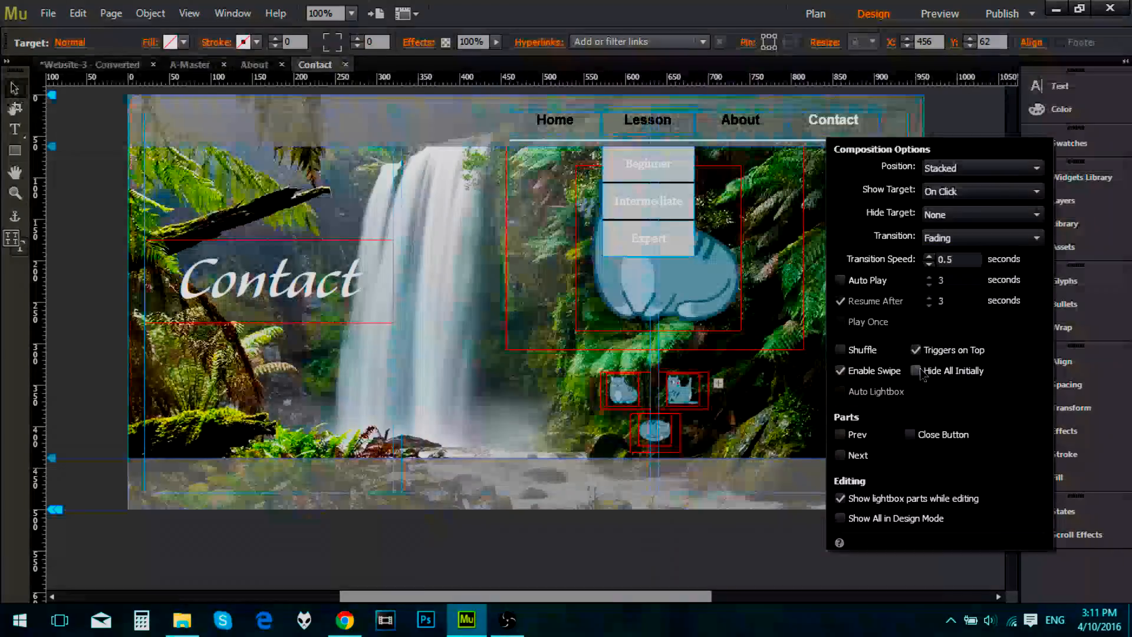
click(949, 196)
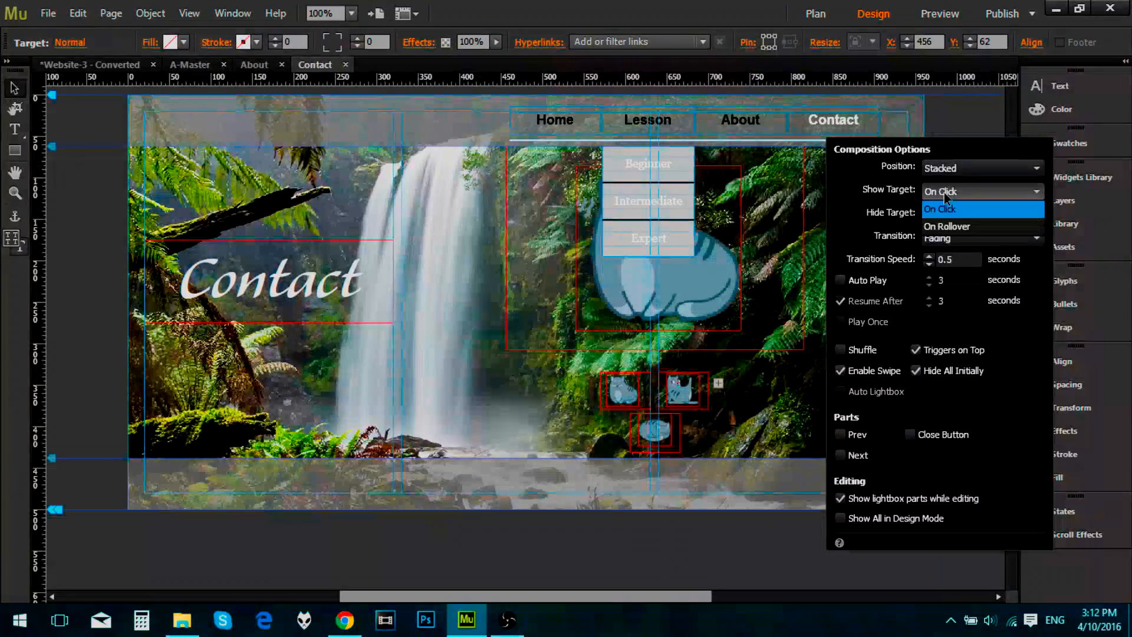
click(965, 228)
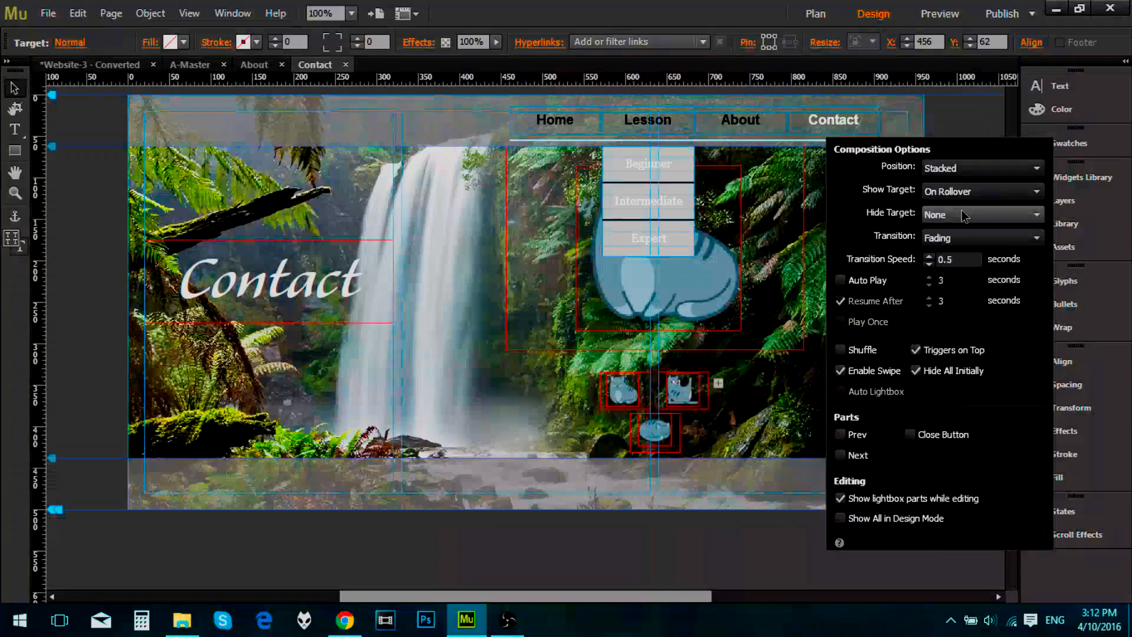
click(964, 216)
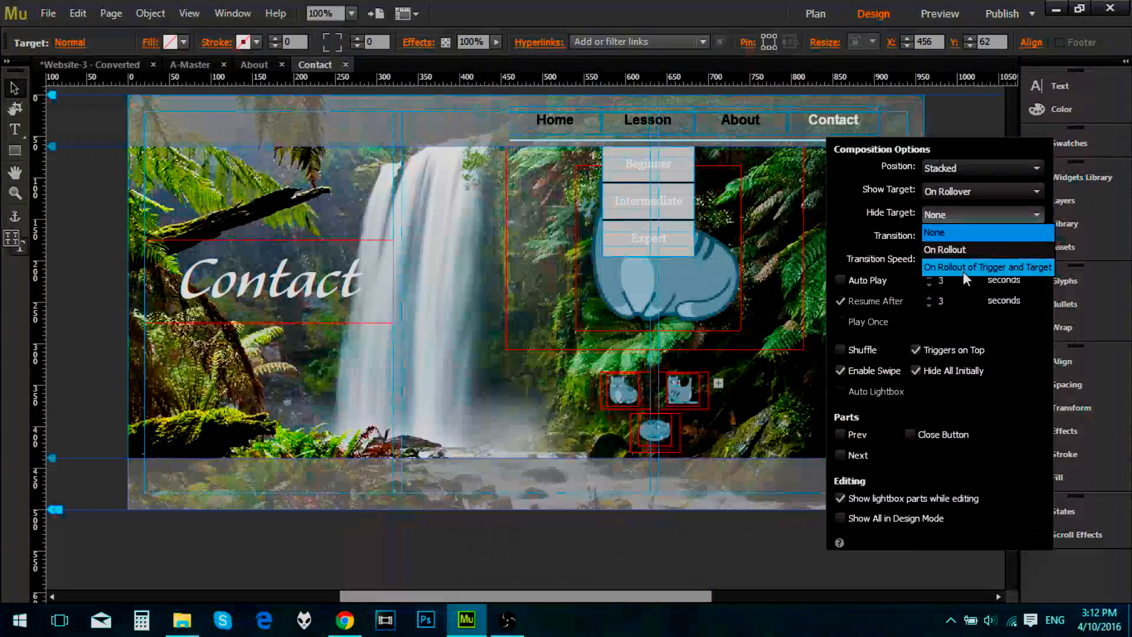
click(964, 269)
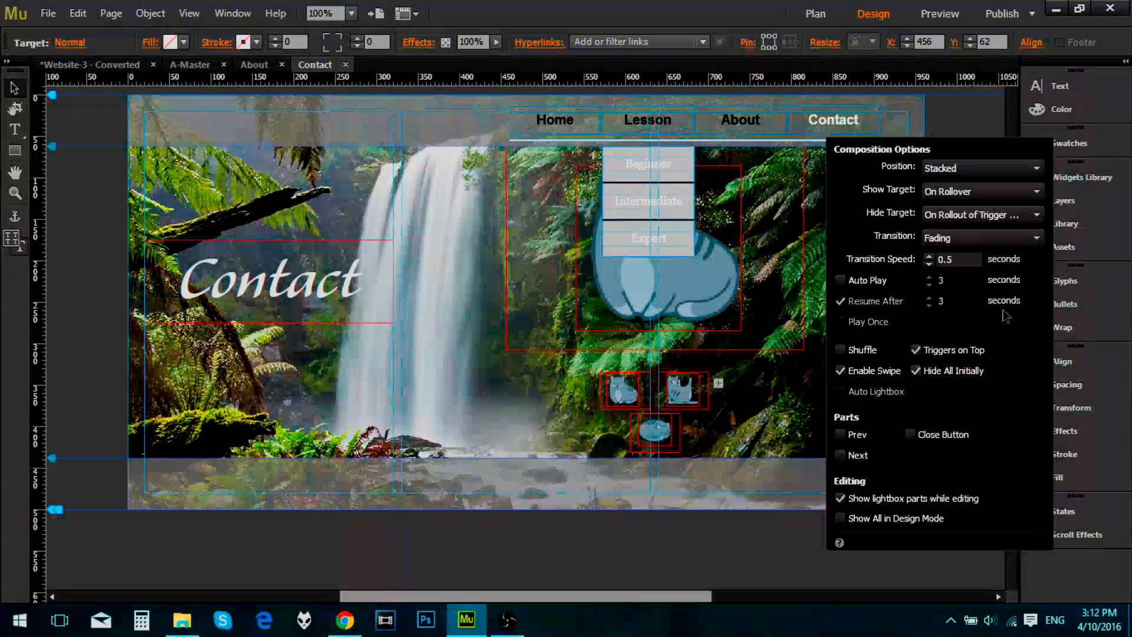
Step: Preview the Contact page, test the rollover behaviour of all three cat triggers, and close the preview
click(948, 22)
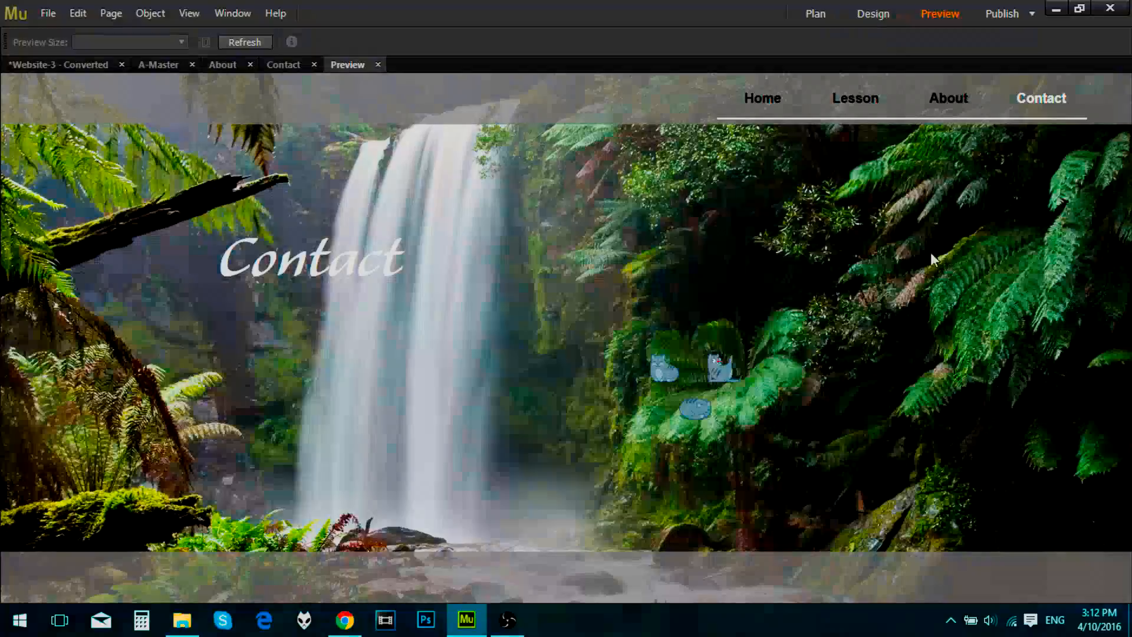
mouse_move(663, 383)
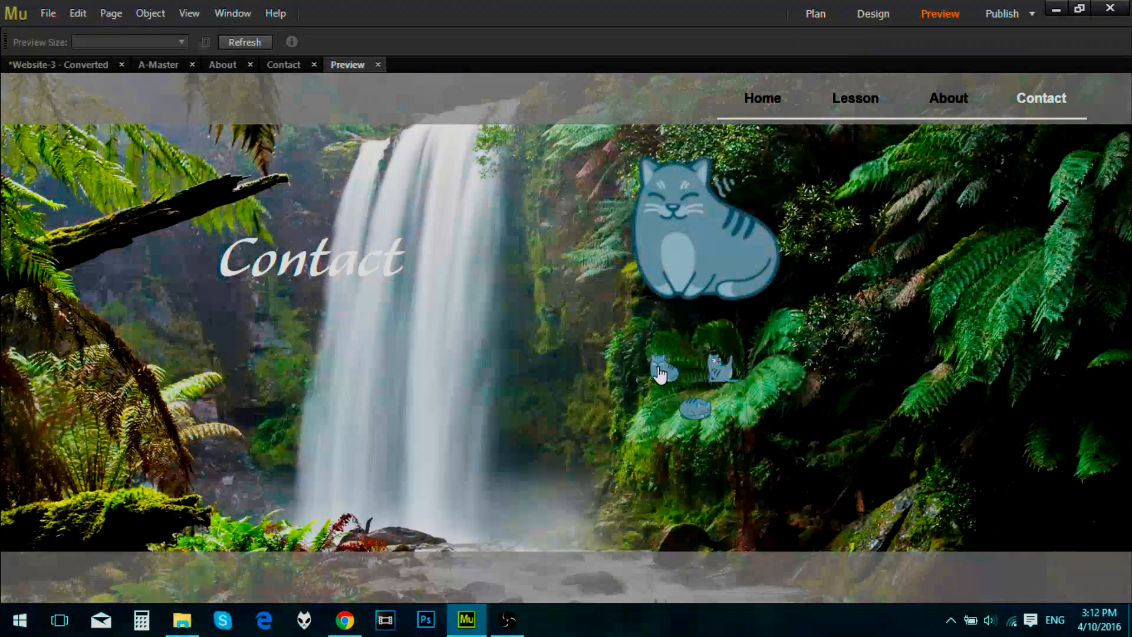
mouse_move(700, 417)
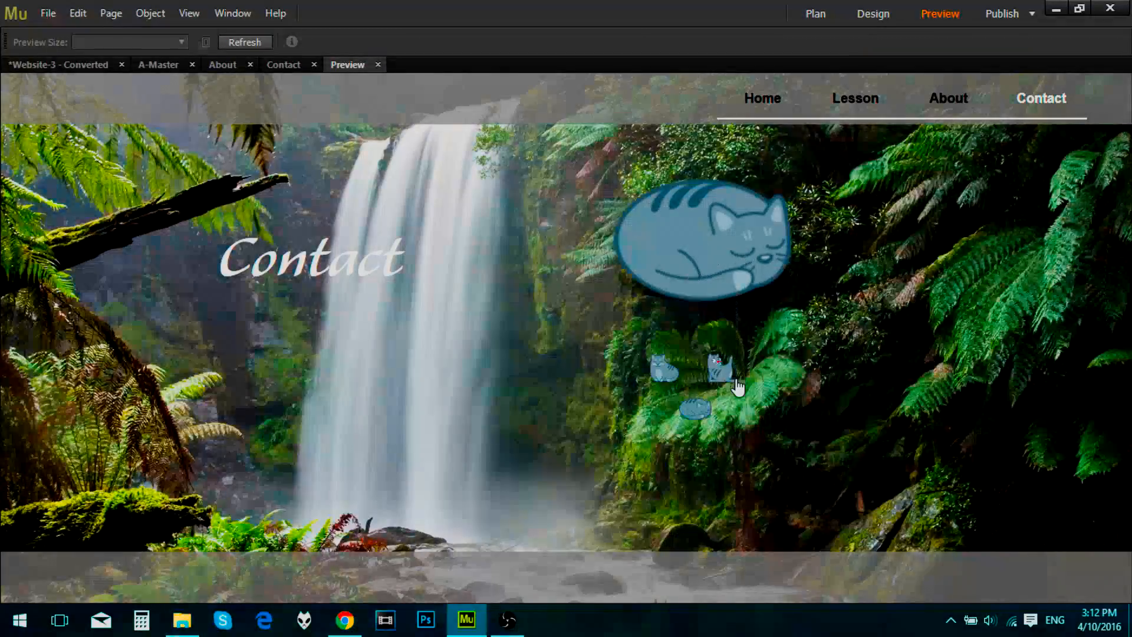
mouse_move(733, 381)
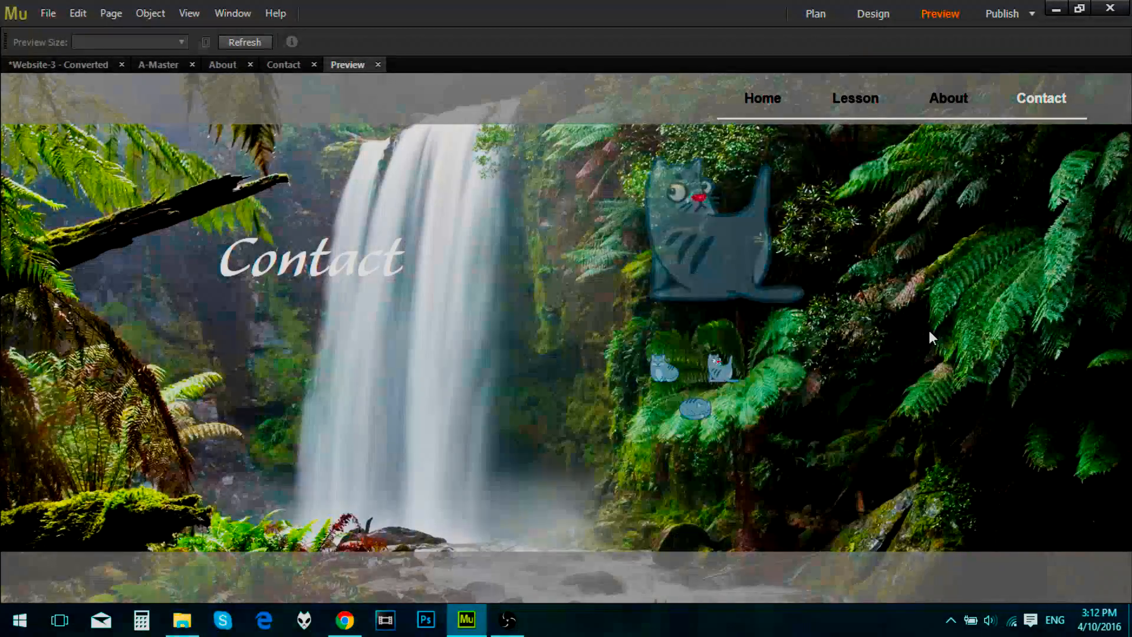
click(378, 64)
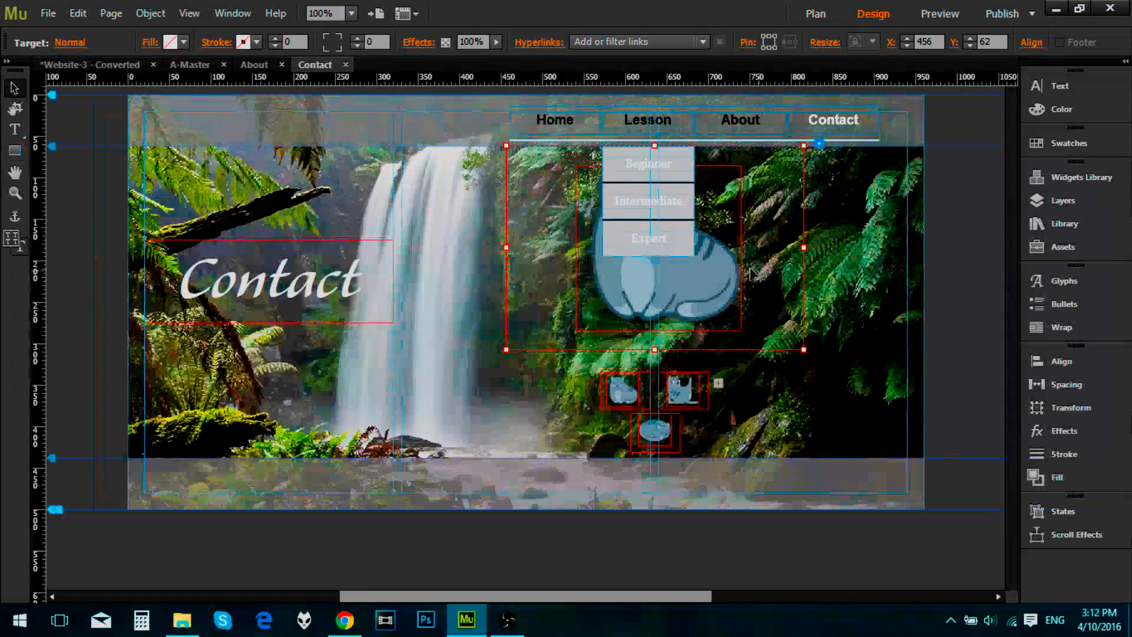
Step: Delete the whole cat composition from the Contact page
click(871, 352)
click(770, 307)
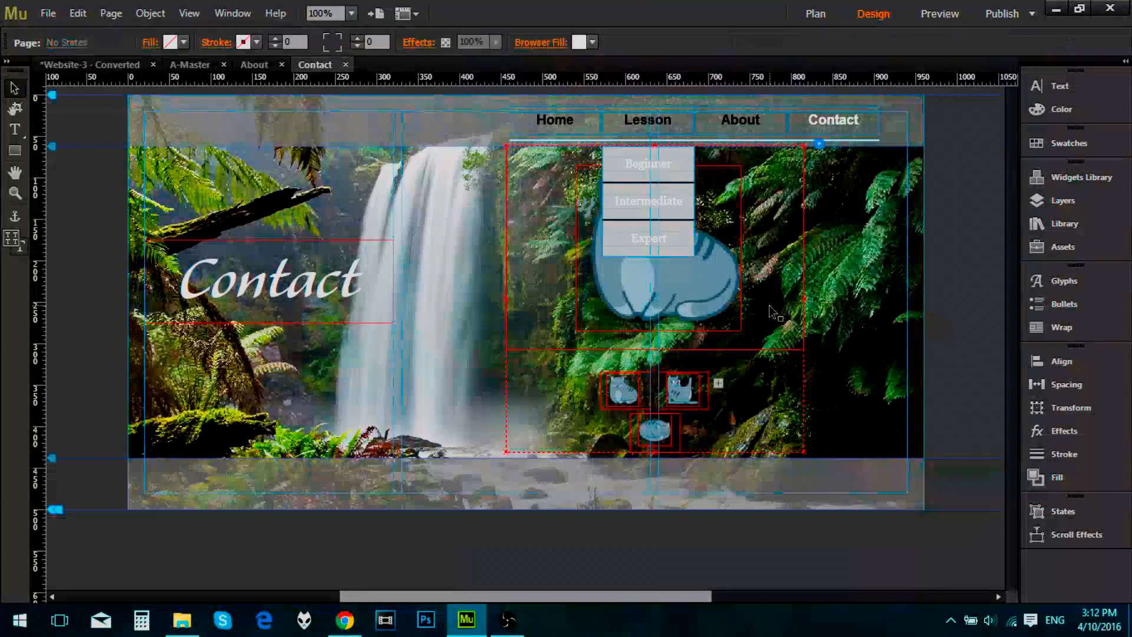
click(771, 309)
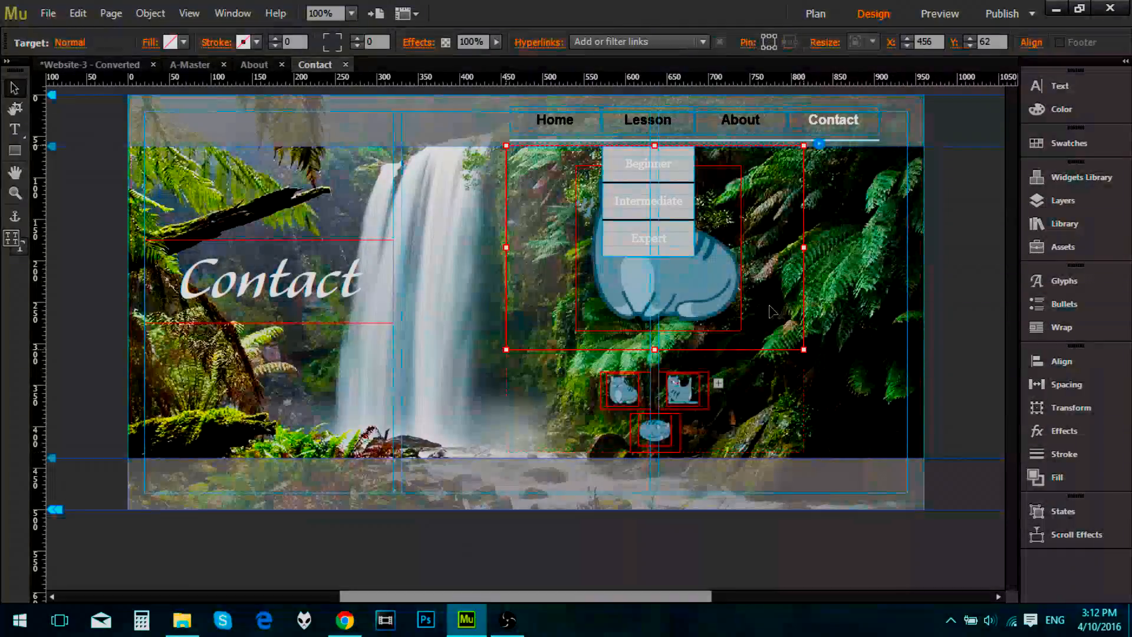
click(957, 349)
click(697, 344)
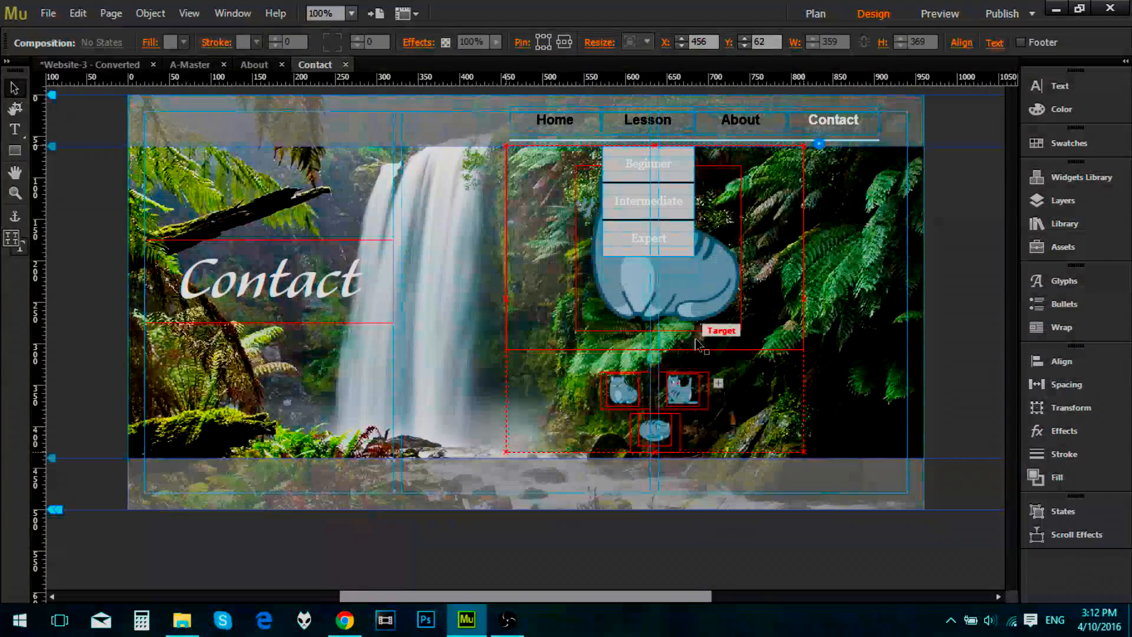
key(Delete)
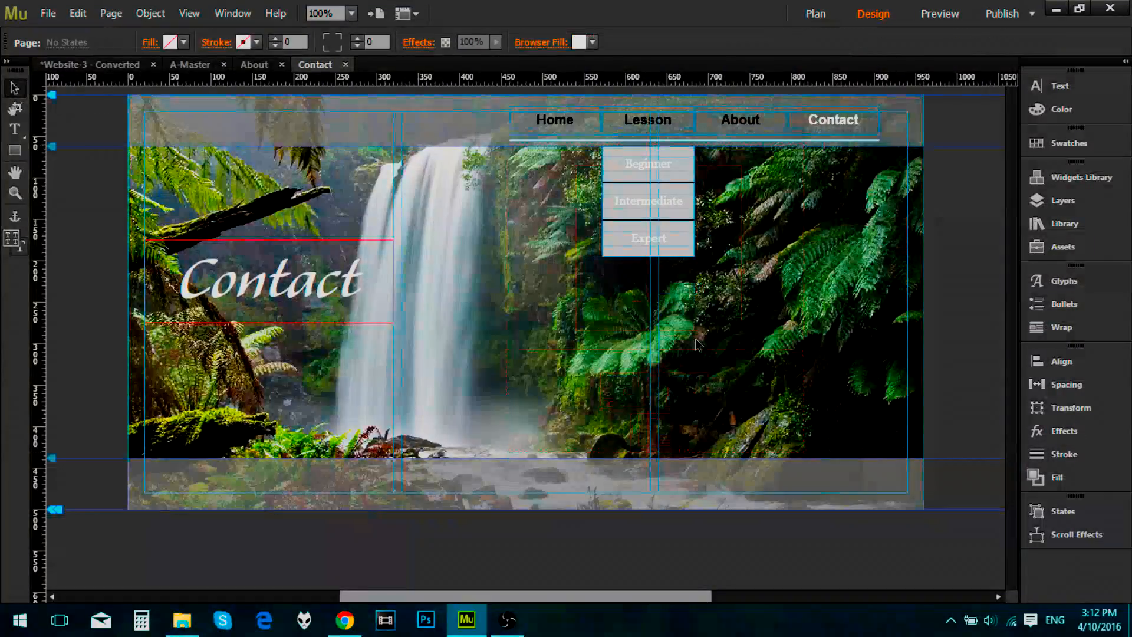
Step: Add a Phone alternate layout copied from Desktop, including the site plan and page attributes but not the browser fill
click(63, 65)
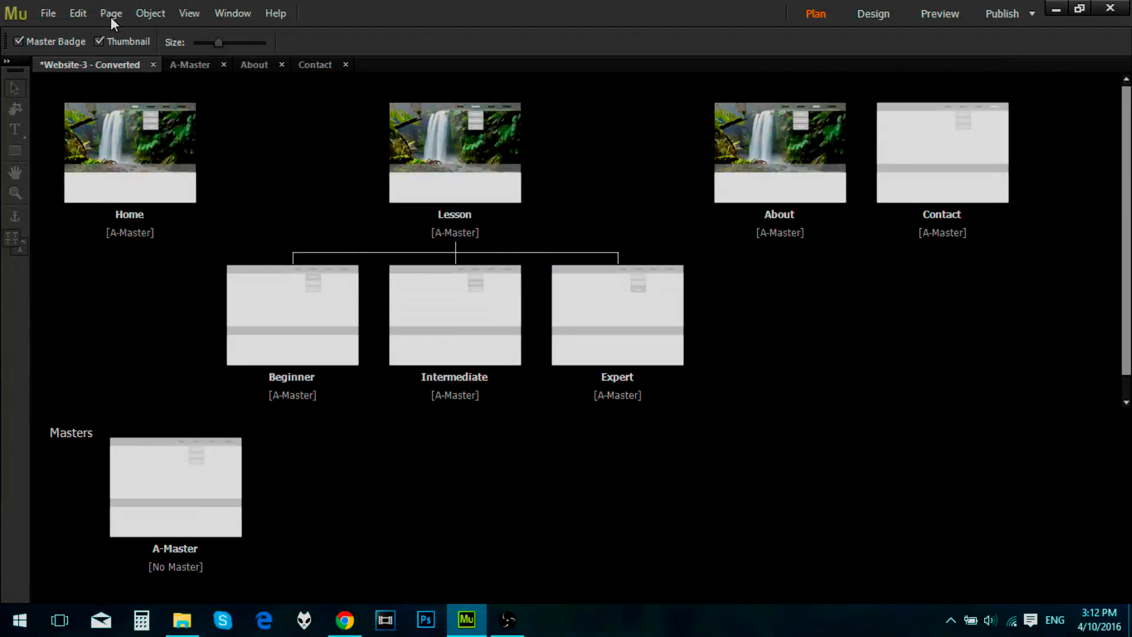
click(111, 14)
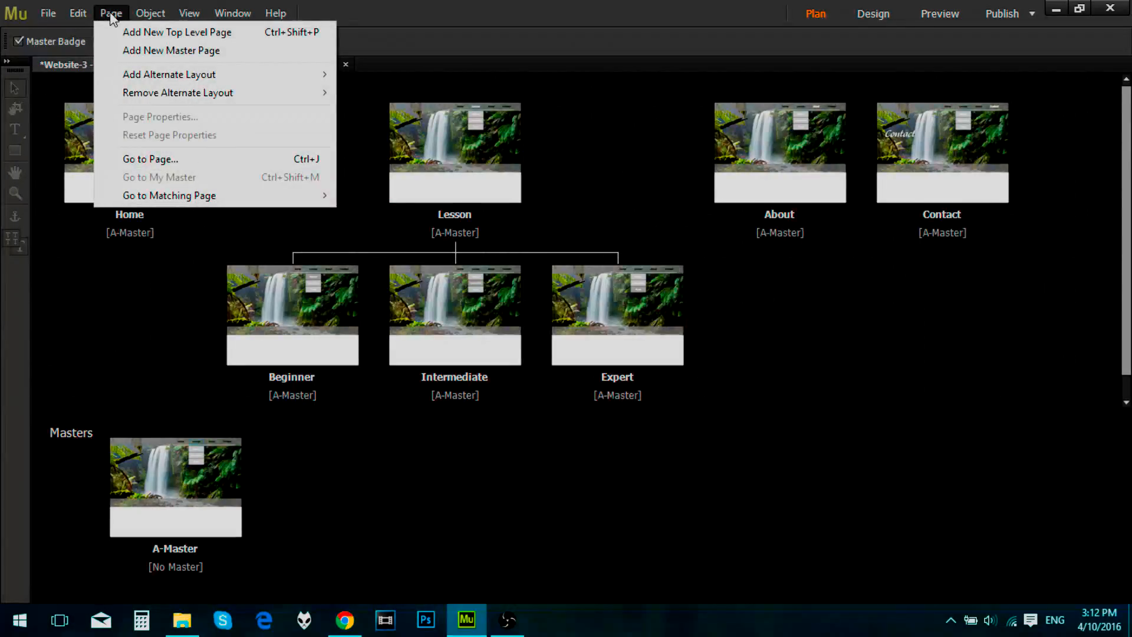
mouse_move(287, 83)
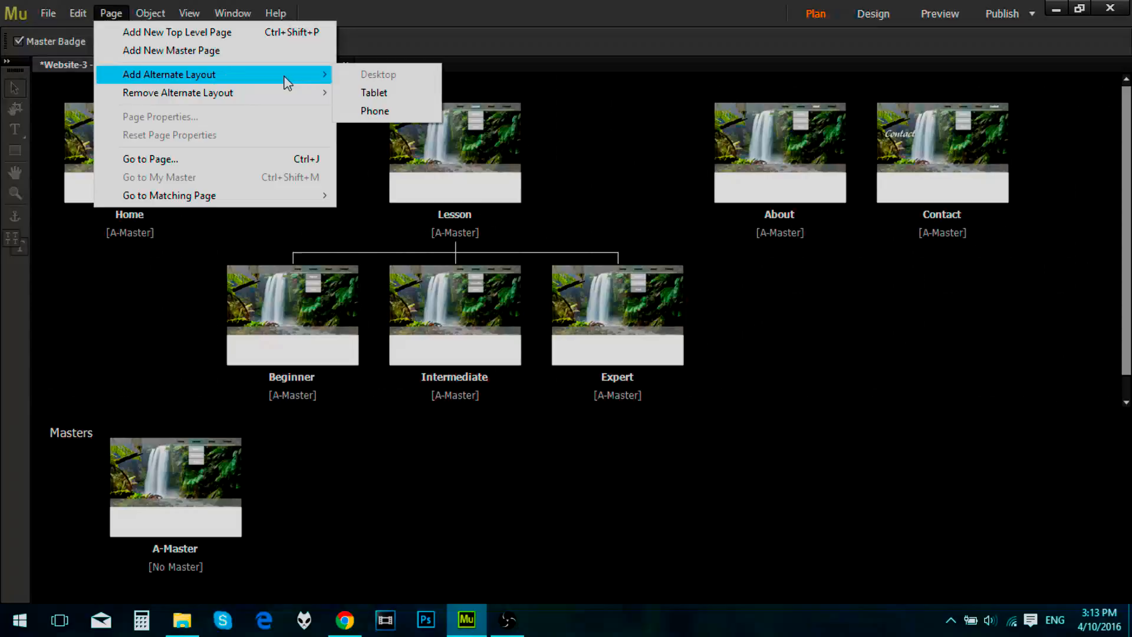
click(380, 112)
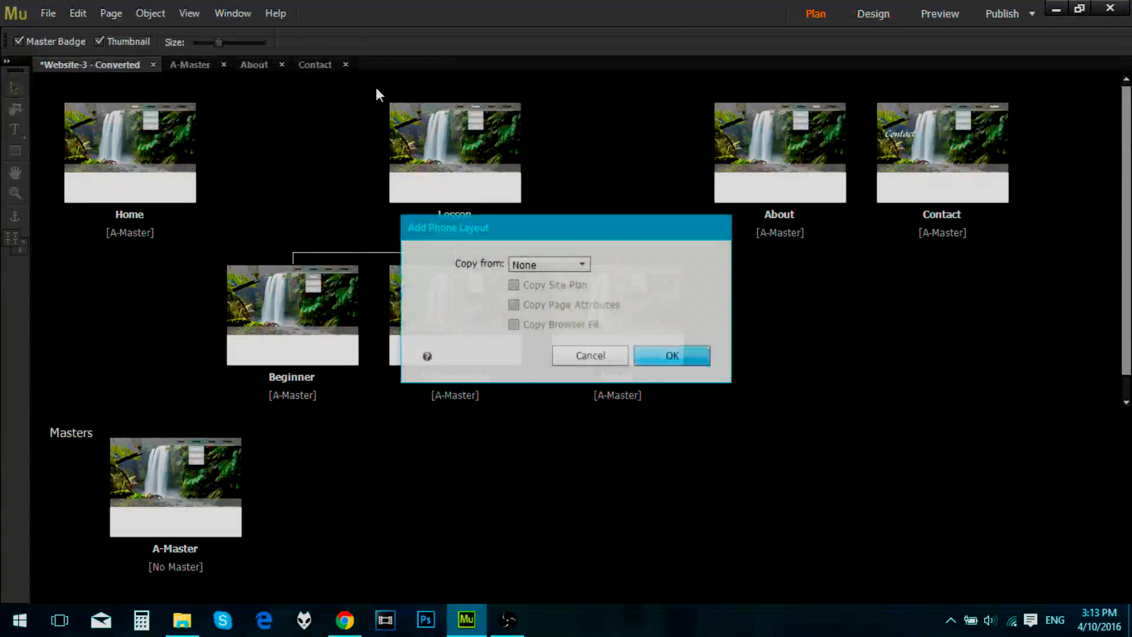
click(592, 266)
click(544, 306)
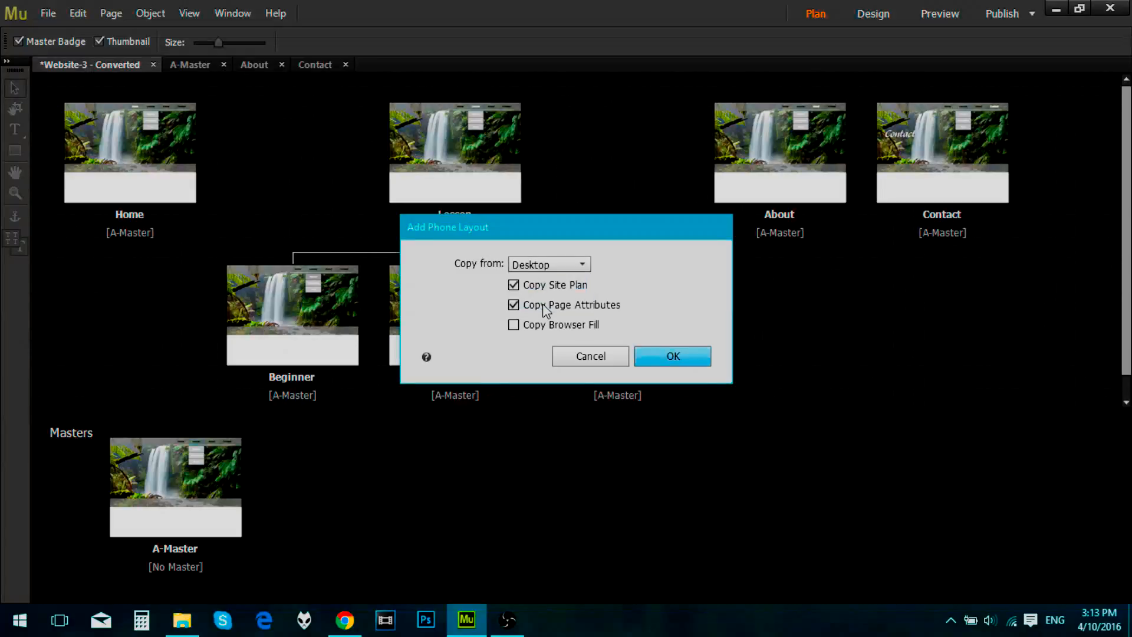
click(553, 266)
click(626, 242)
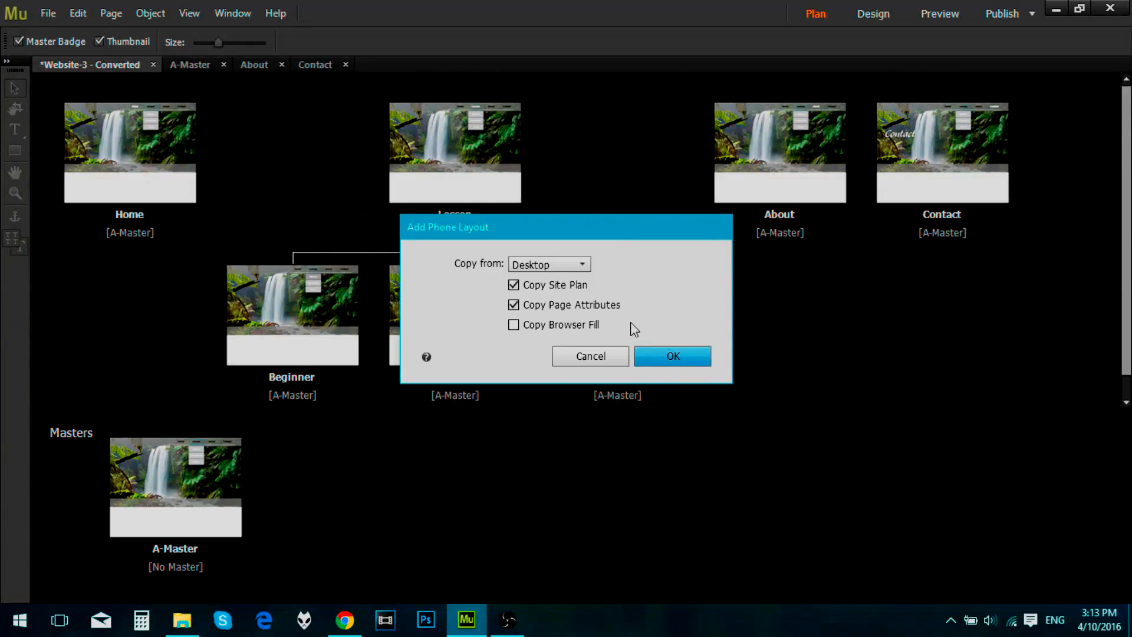
click(553, 264)
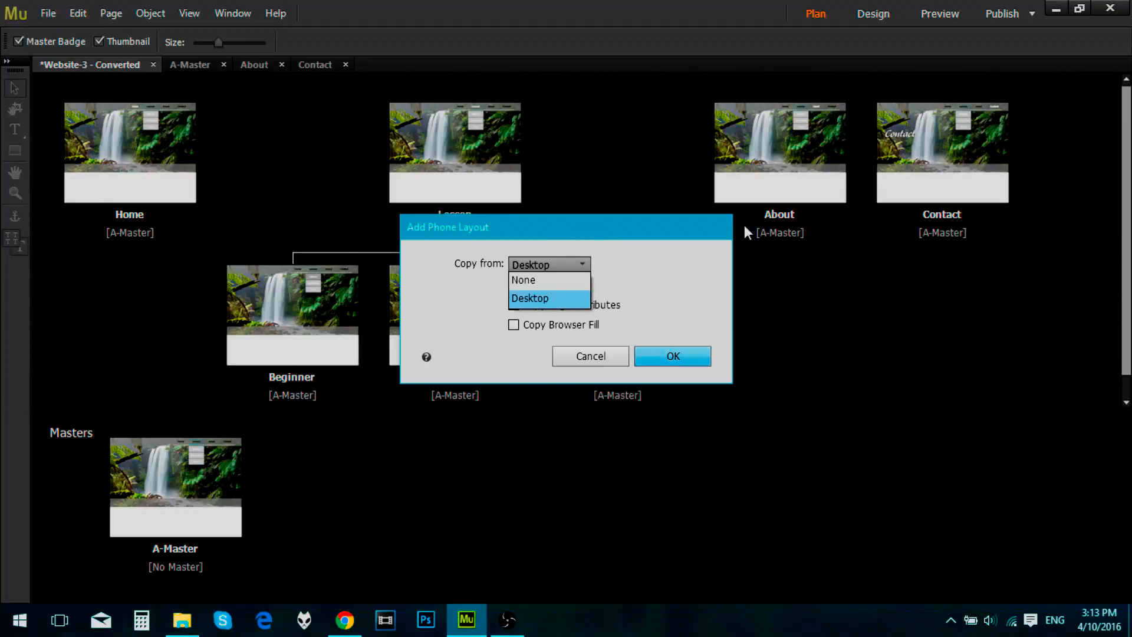
click(554, 298)
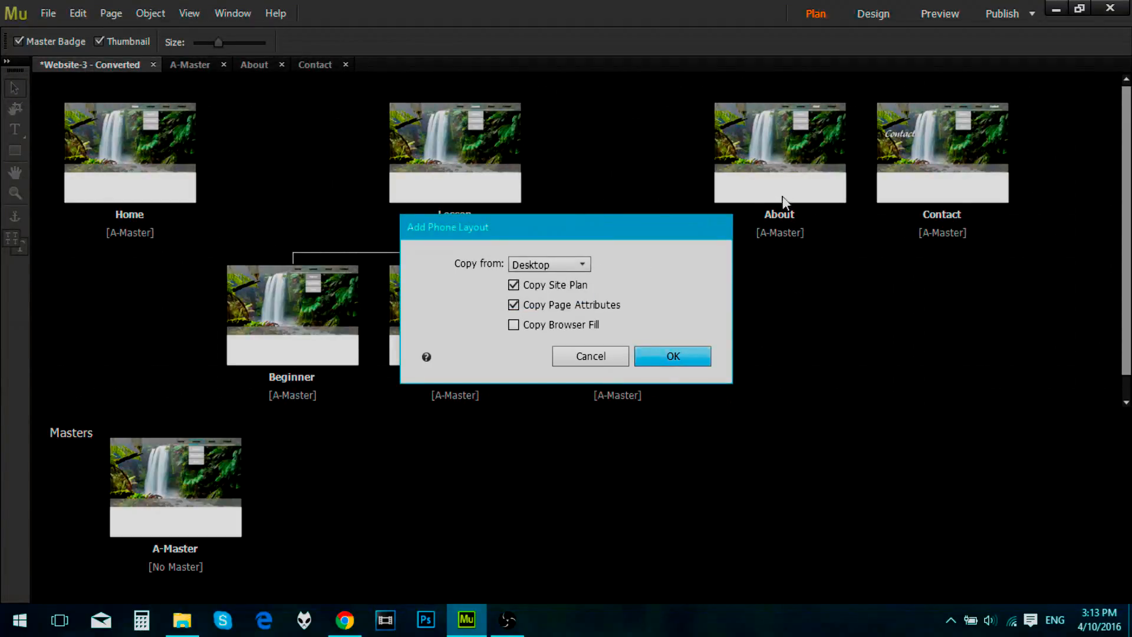
click(673, 351)
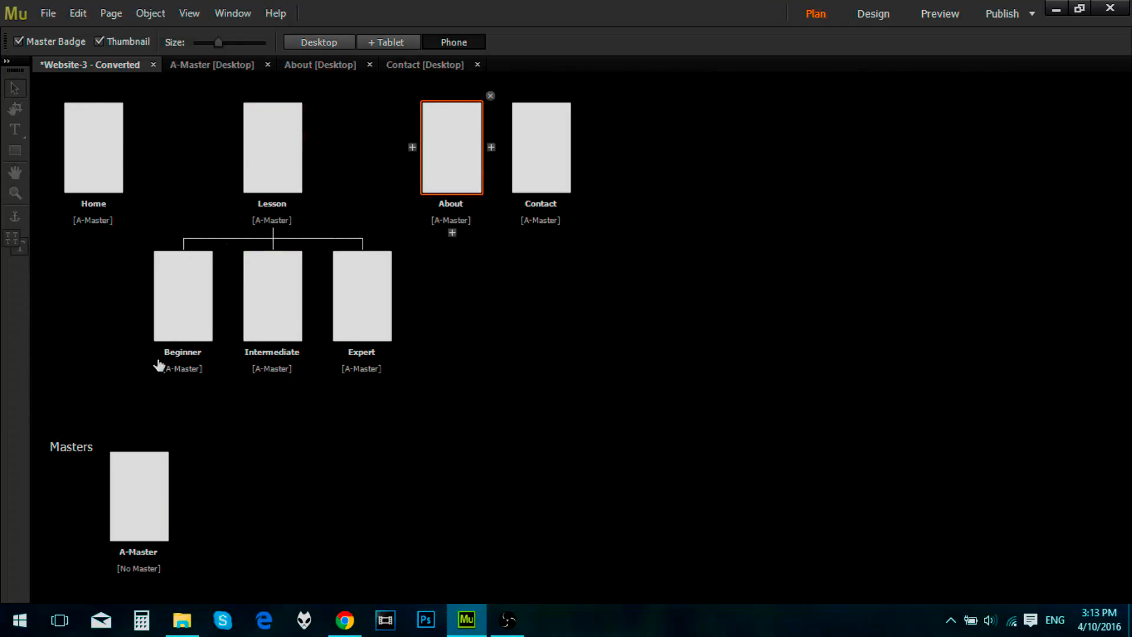
Step: Show the desktop site plan, view its A-Master page, and return to the plan
click(196, 66)
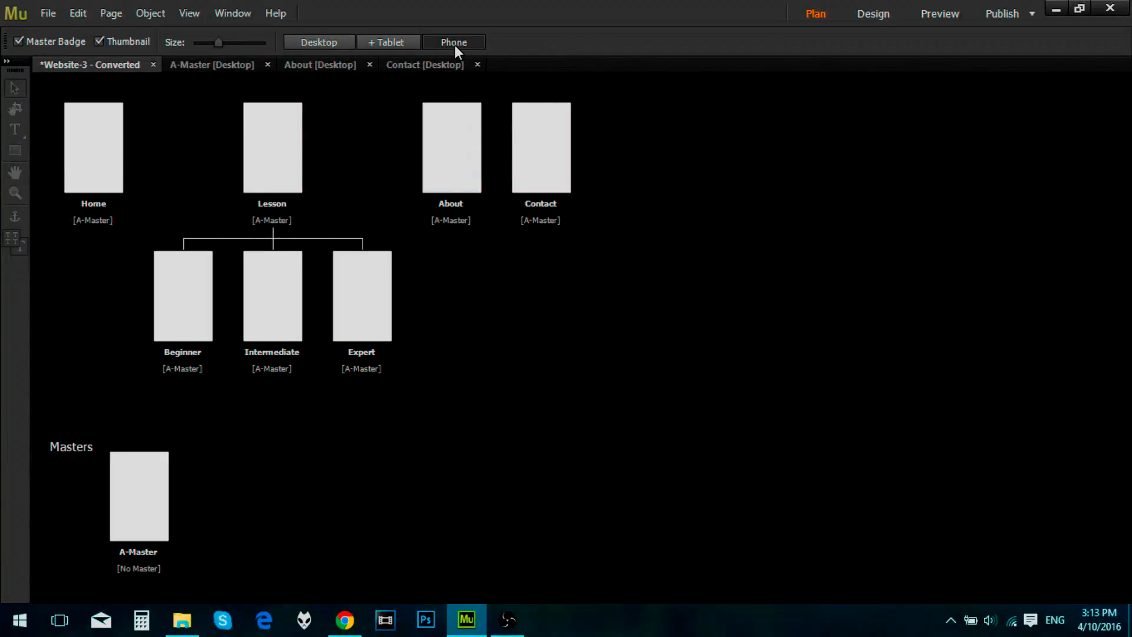
click(299, 40)
double_click(188, 507)
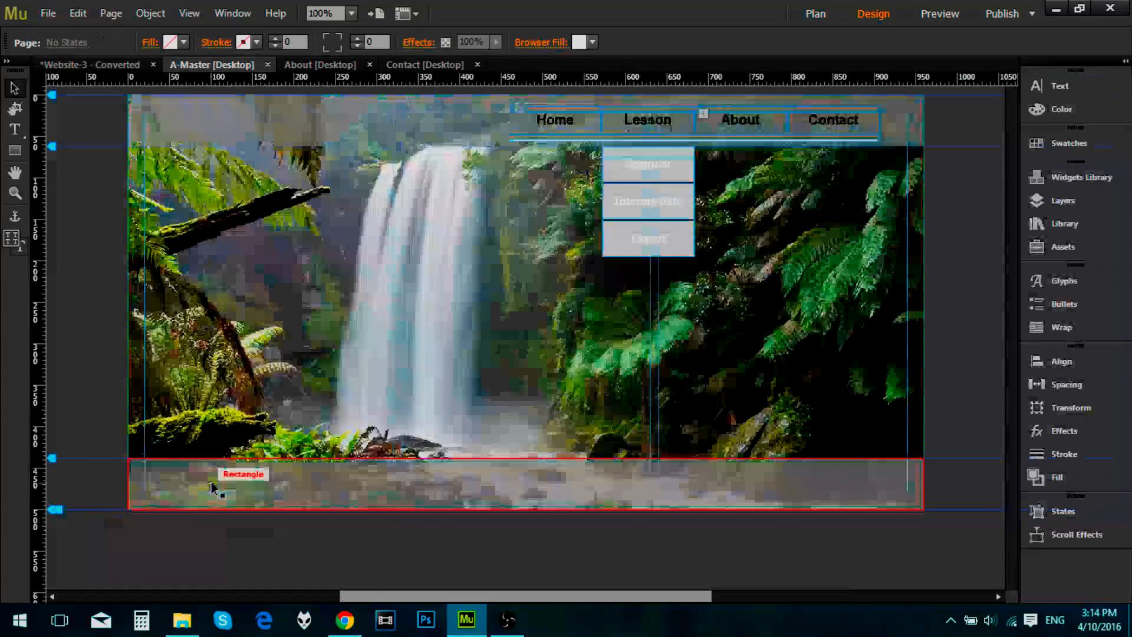
click(88, 65)
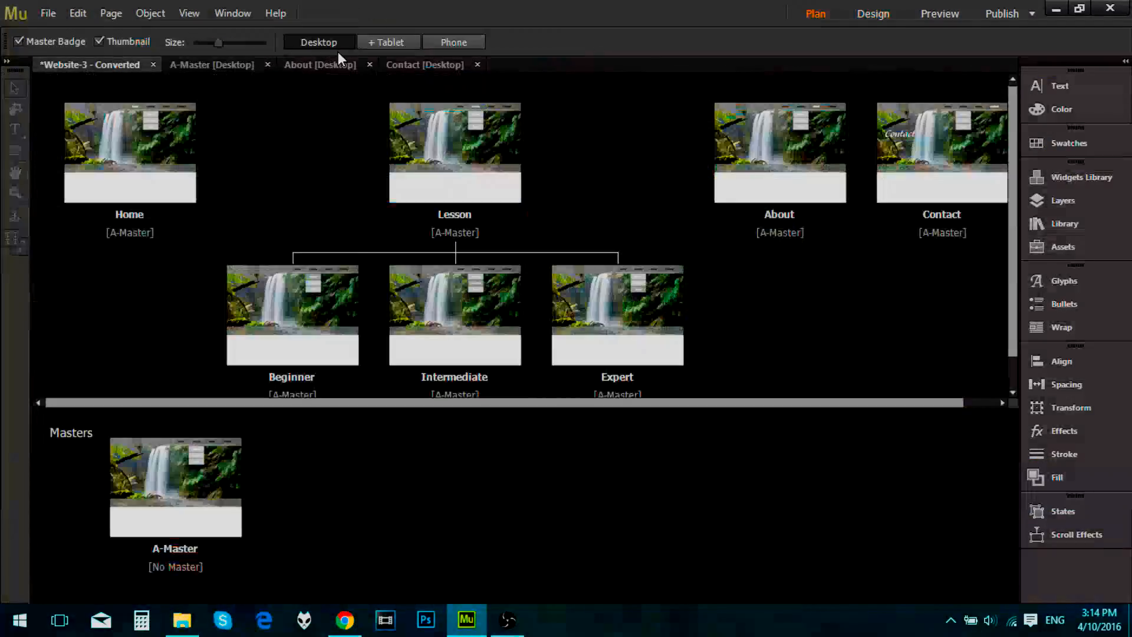
Step: Close the desktop About and Contact pages and open the A-Master page of the phone layout
click(370, 64)
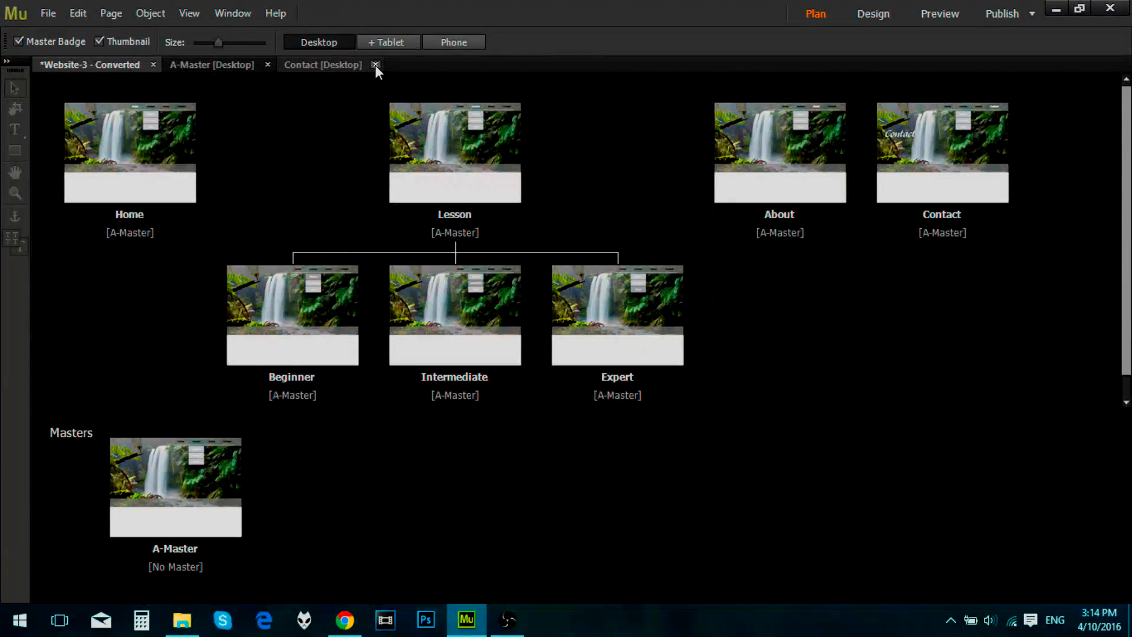
click(375, 65)
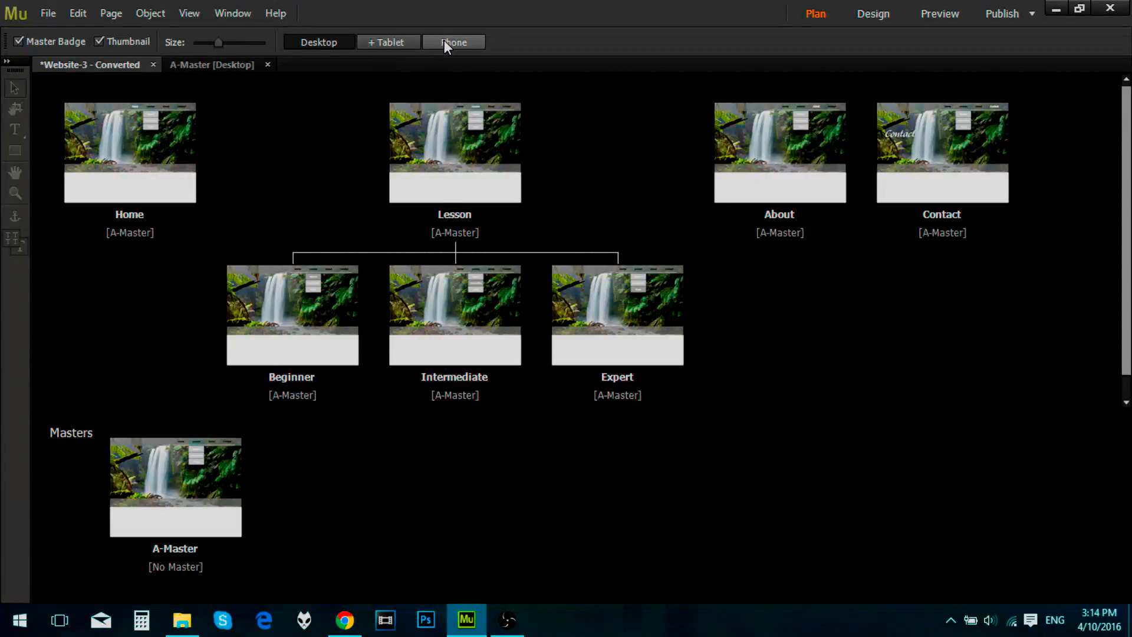
click(211, 64)
click(90, 64)
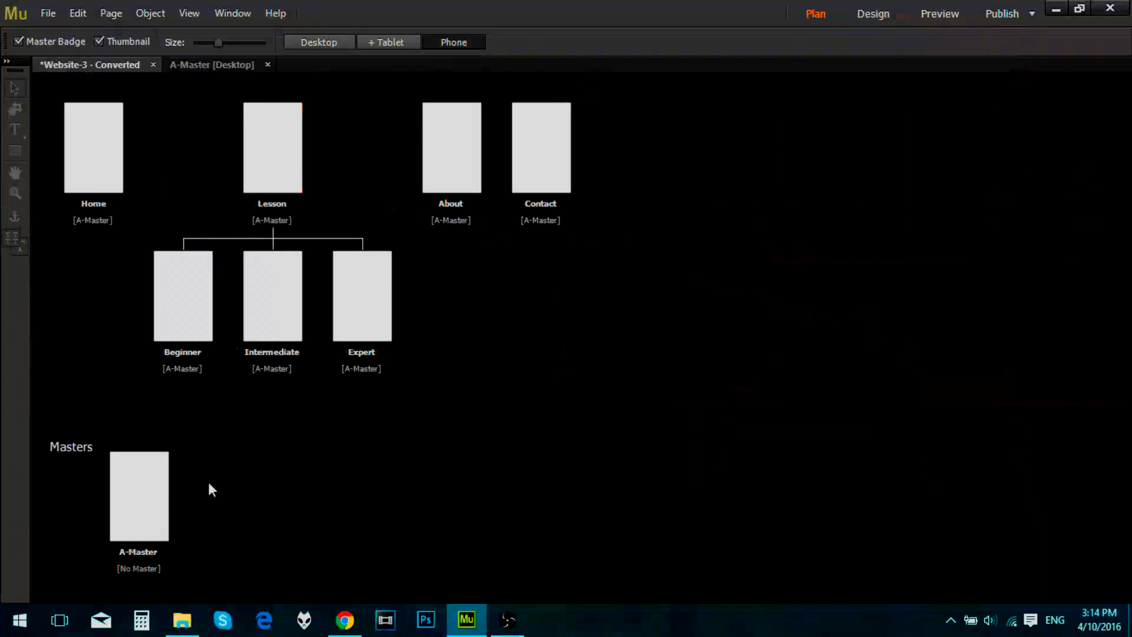
double_click(135, 506)
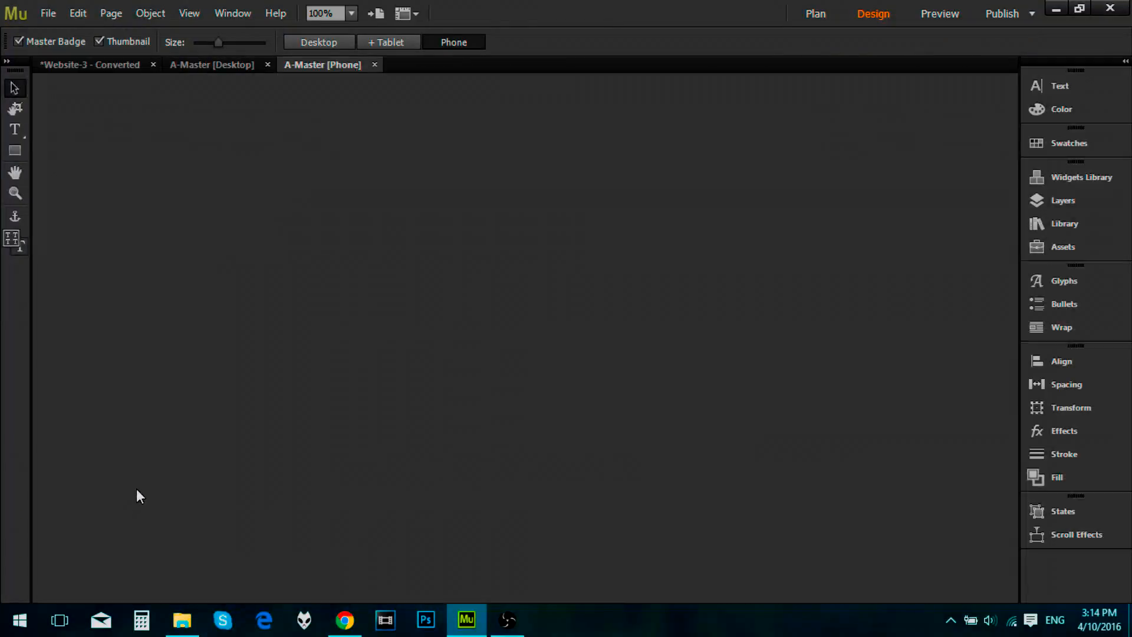
Step: Copy all objects from the desktop A-Master and paste them into the phone A-Master
click(218, 66)
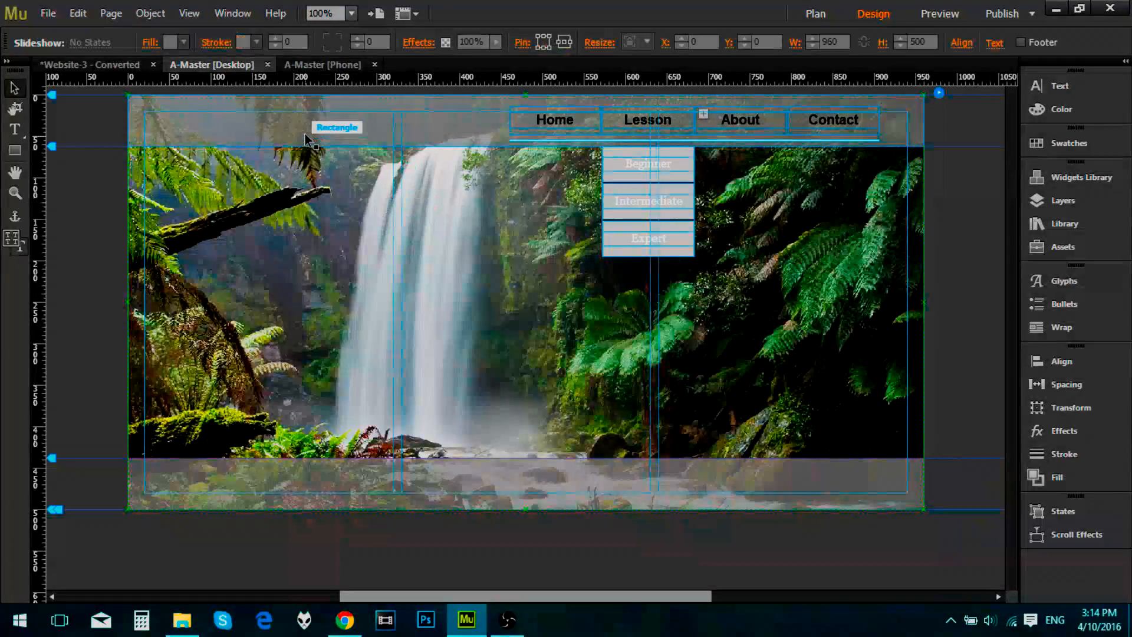
click(378, 268)
key(ctrl+a)
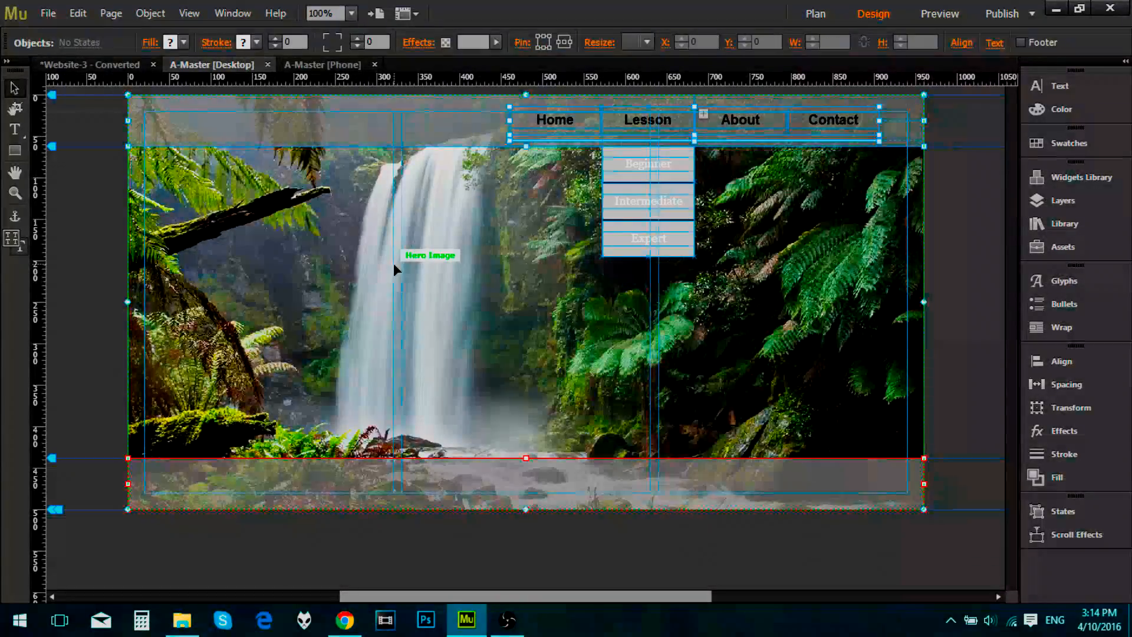
right_click(383, 237)
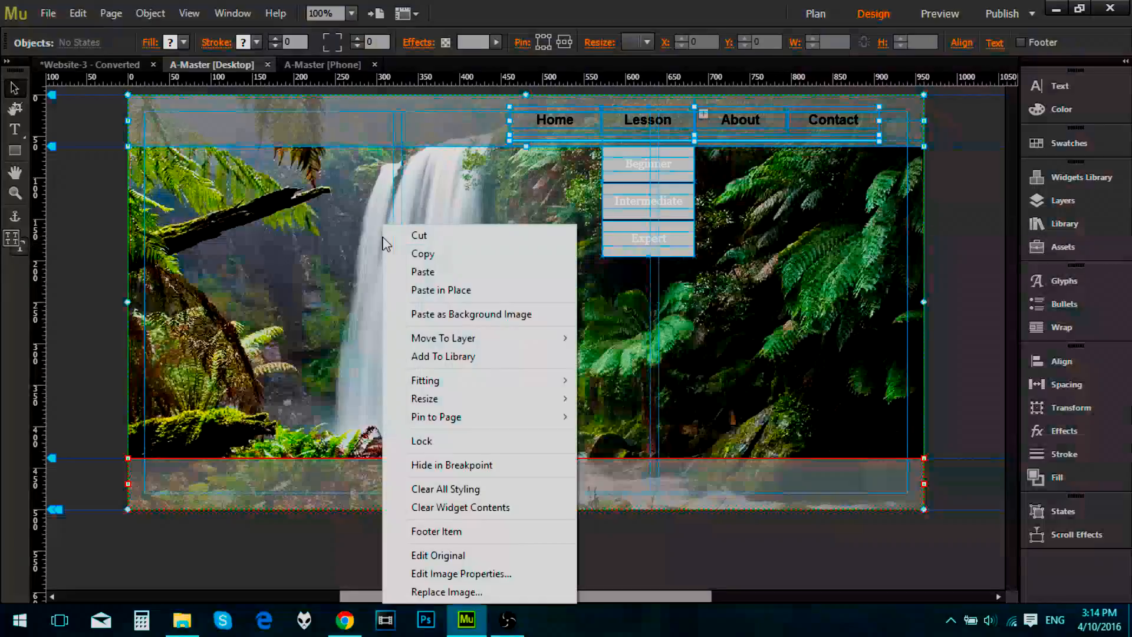
click(407, 254)
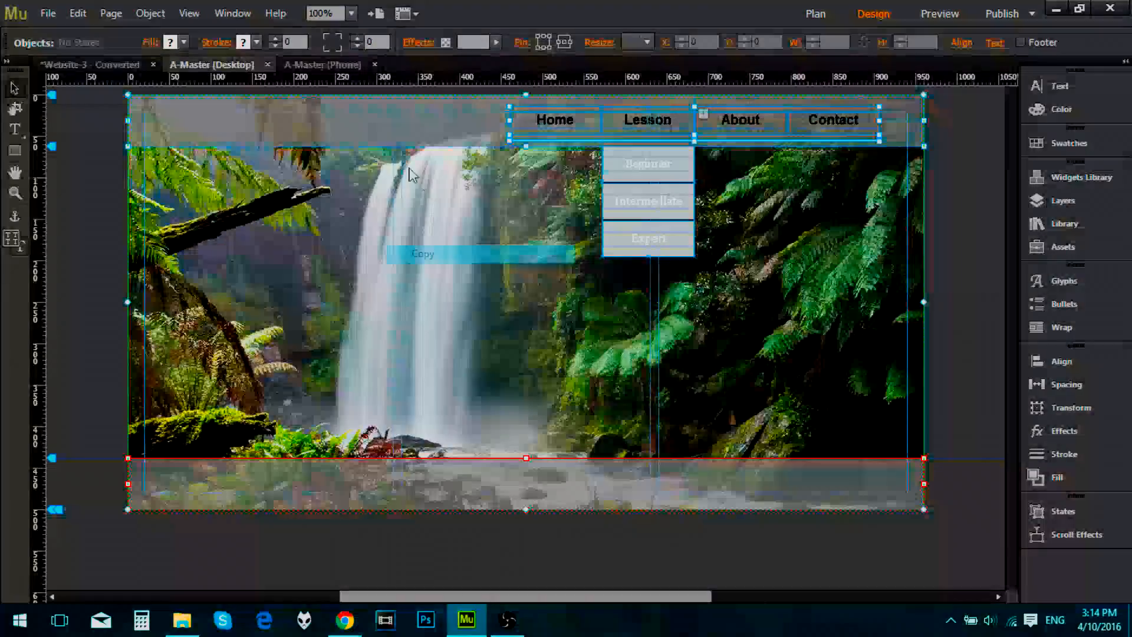
click(310, 65)
right_click(564, 267)
click(588, 294)
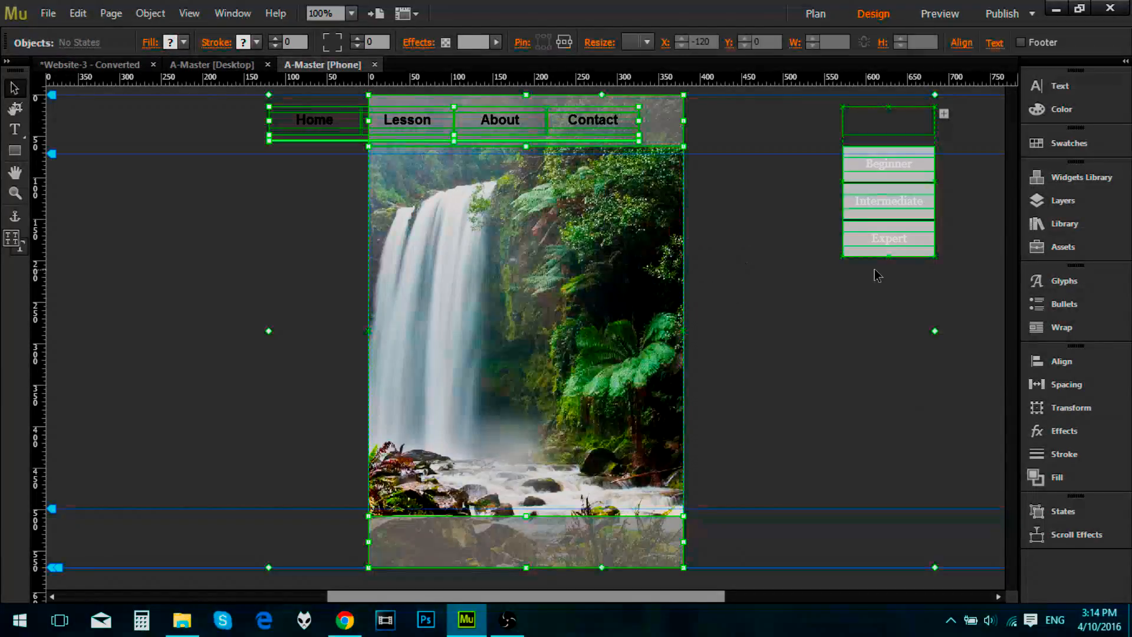
Step: Move the Lesson dropdown composition from beside the page onto the Lesson item of the navigation menu
click(828, 264)
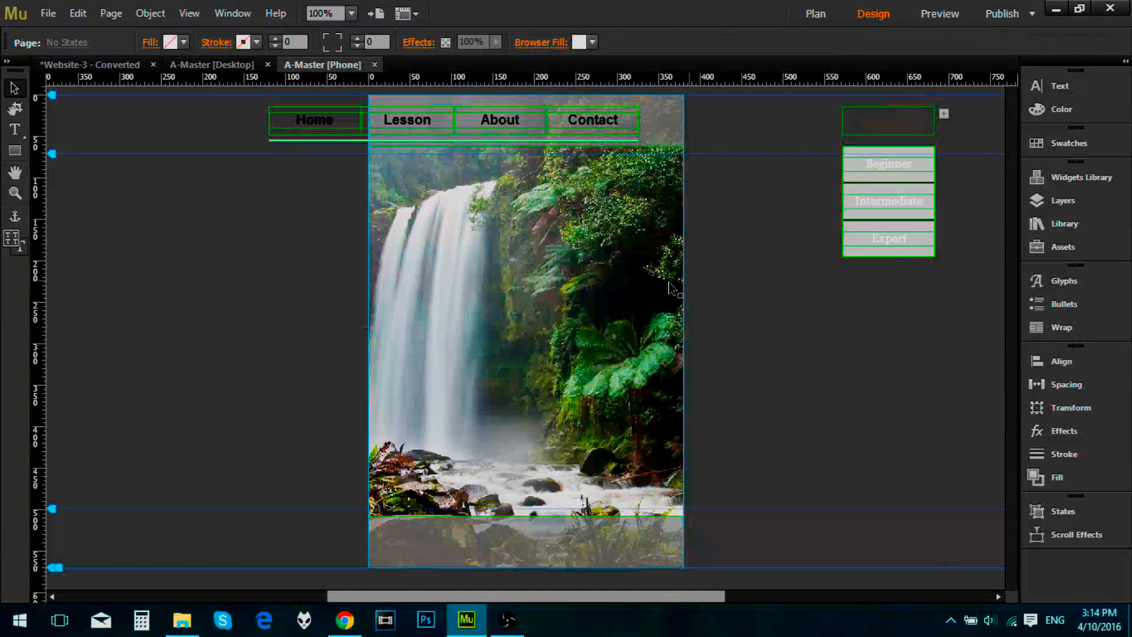
click(641, 303)
click(669, 131)
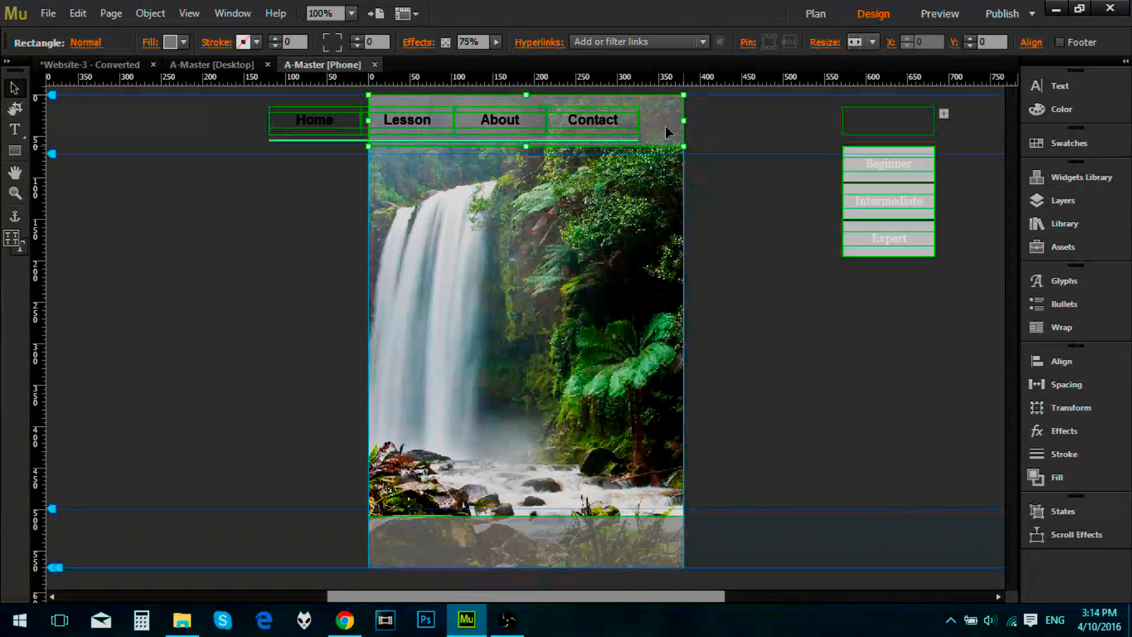
click(501, 135)
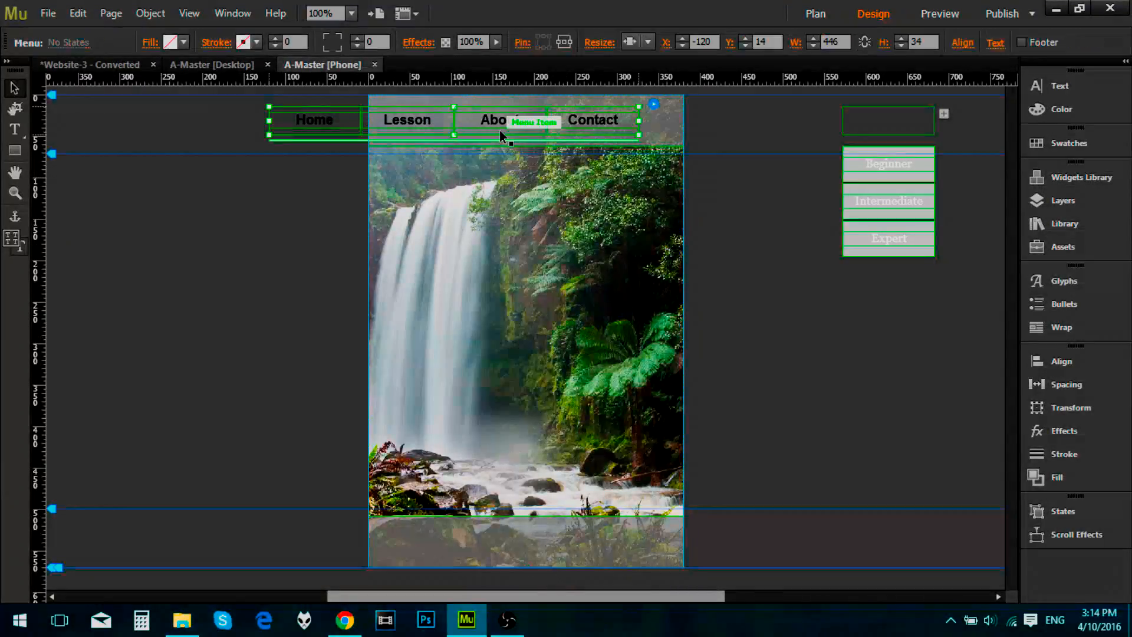
click(894, 176)
drag(547, 223, 407, 174)
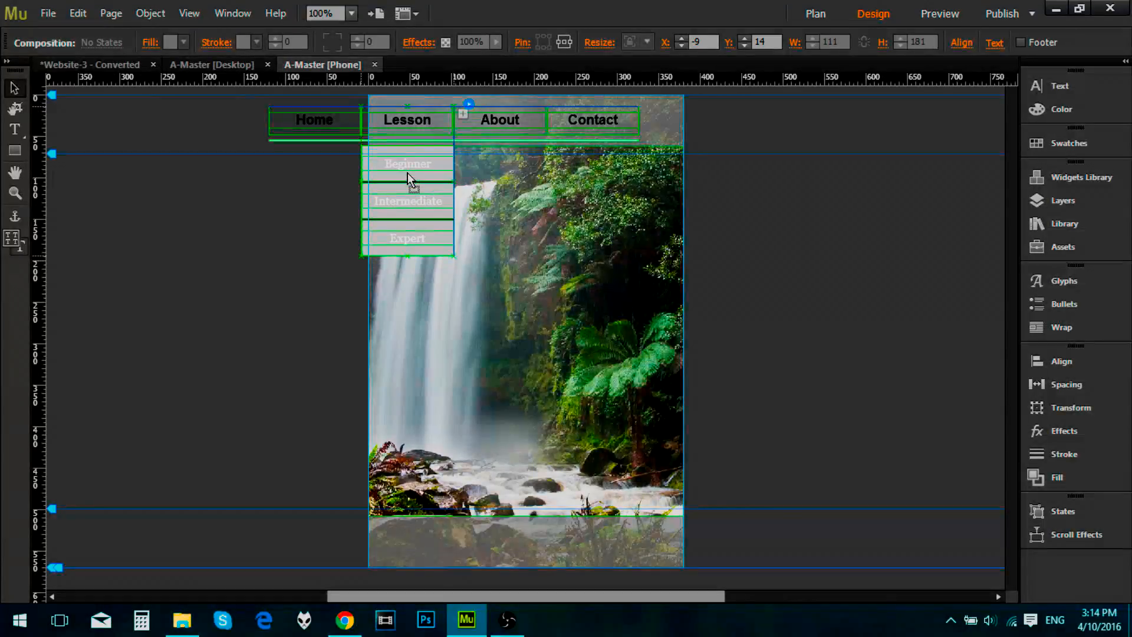
Step: Narrow the Home, Lesson, About and Contact menu to 301 px and fit it within the phone page header
click(498, 121)
key(Escape)
drag(639, 120, 612, 169)
click(437, 126)
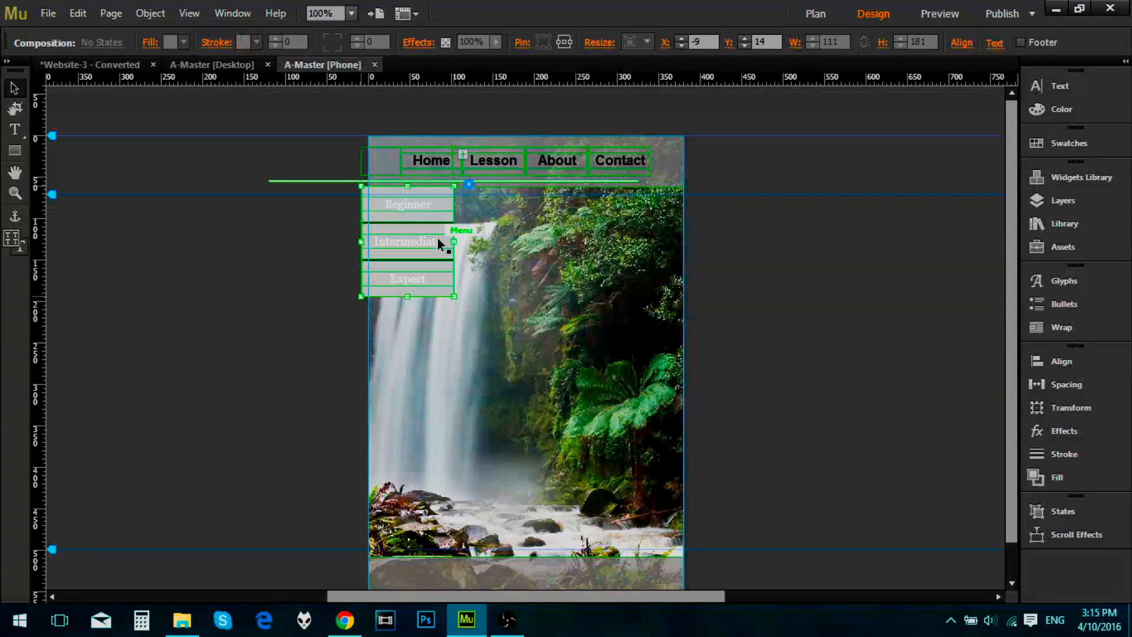
Step: Move the Beginner, Intermediate and Expert dropdown panel to the right and lower it clear of the header
click(439, 244)
drag(440, 243, 522, 225)
click(518, 208)
click(515, 212)
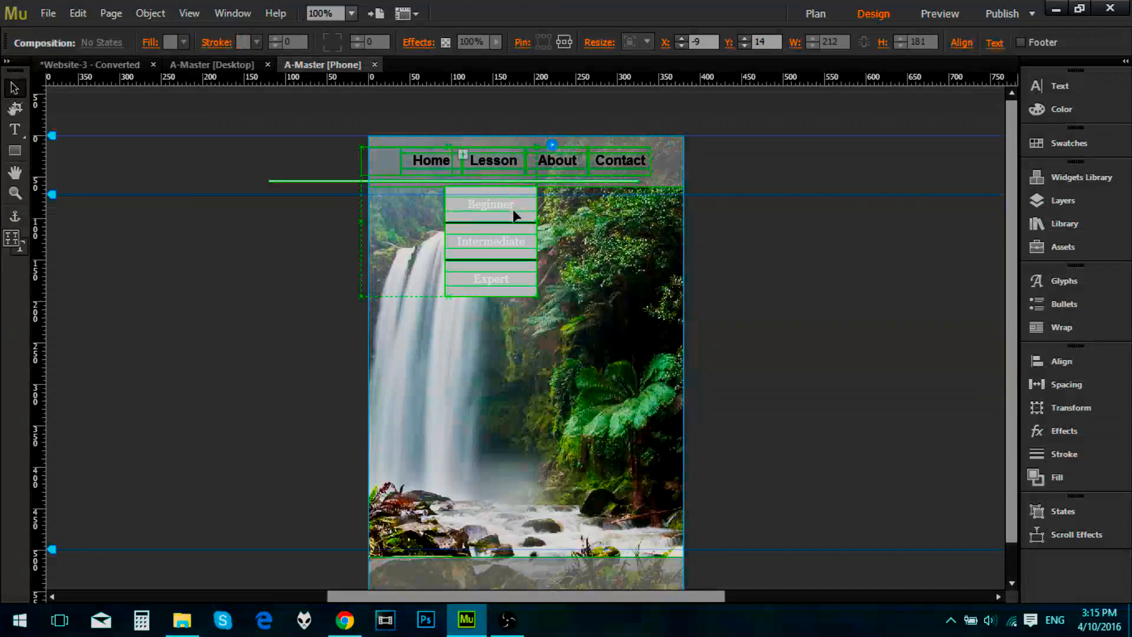
click(515, 215)
drag(513, 256, 513, 301)
click(511, 247)
click(511, 248)
click(516, 194)
click(517, 265)
click(519, 261)
Step: Set the text size of the dropdown's Beginner, Intermediate and Expert items to 12
drag(537, 287, 498, 286)
double_click(497, 292)
click(499, 288)
double_click(524, 287)
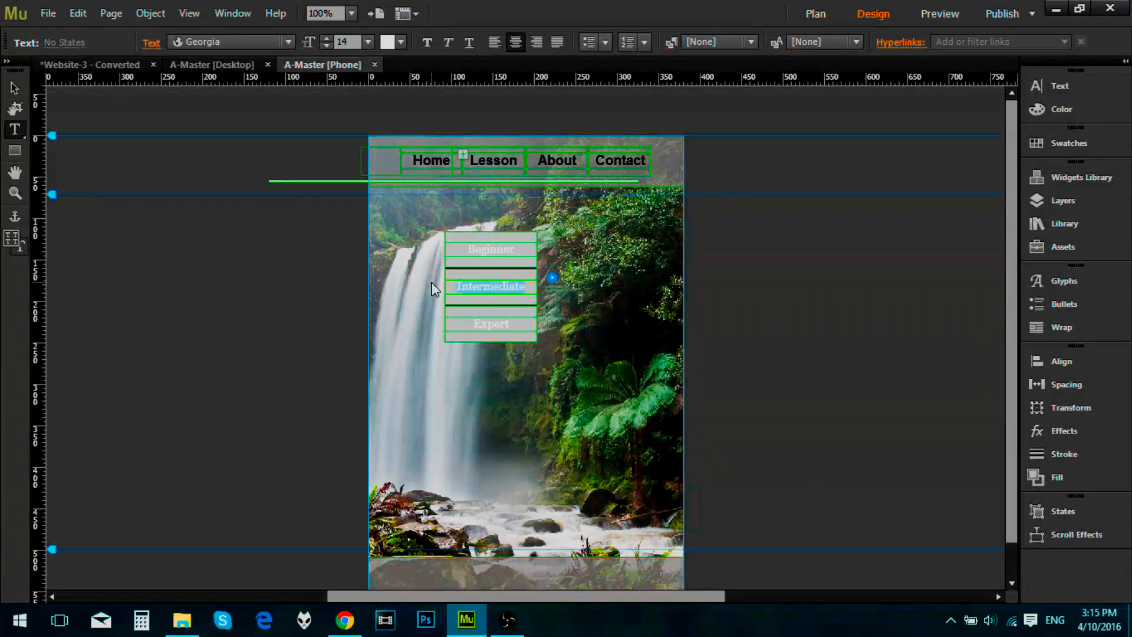
click(327, 47)
click(327, 46)
click(327, 47)
click(327, 47)
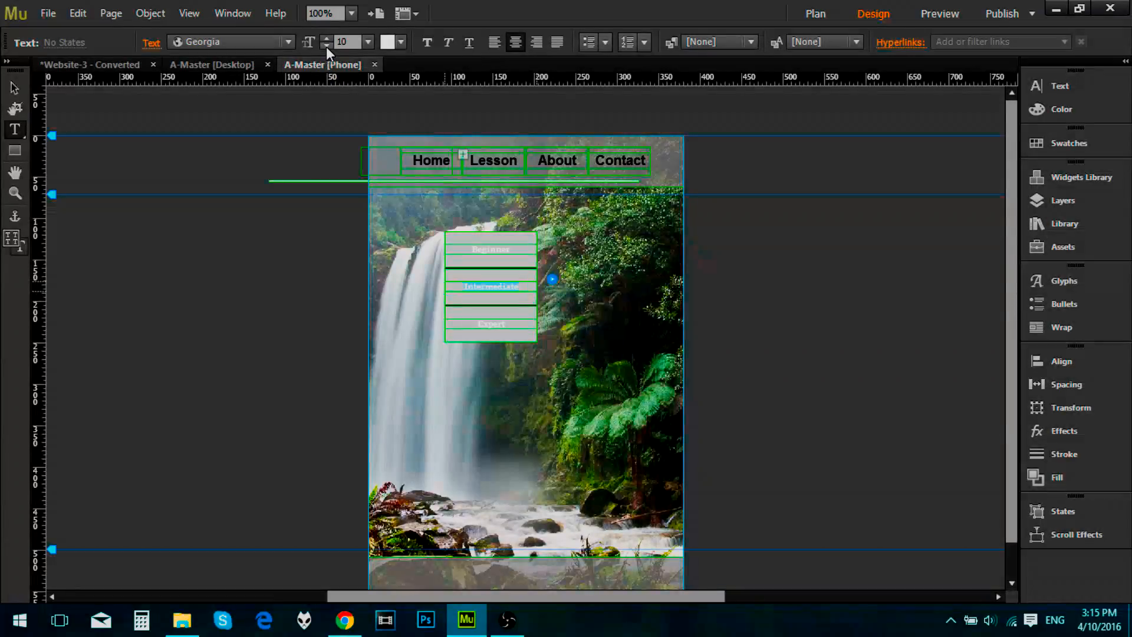
click(327, 38)
click(326, 38)
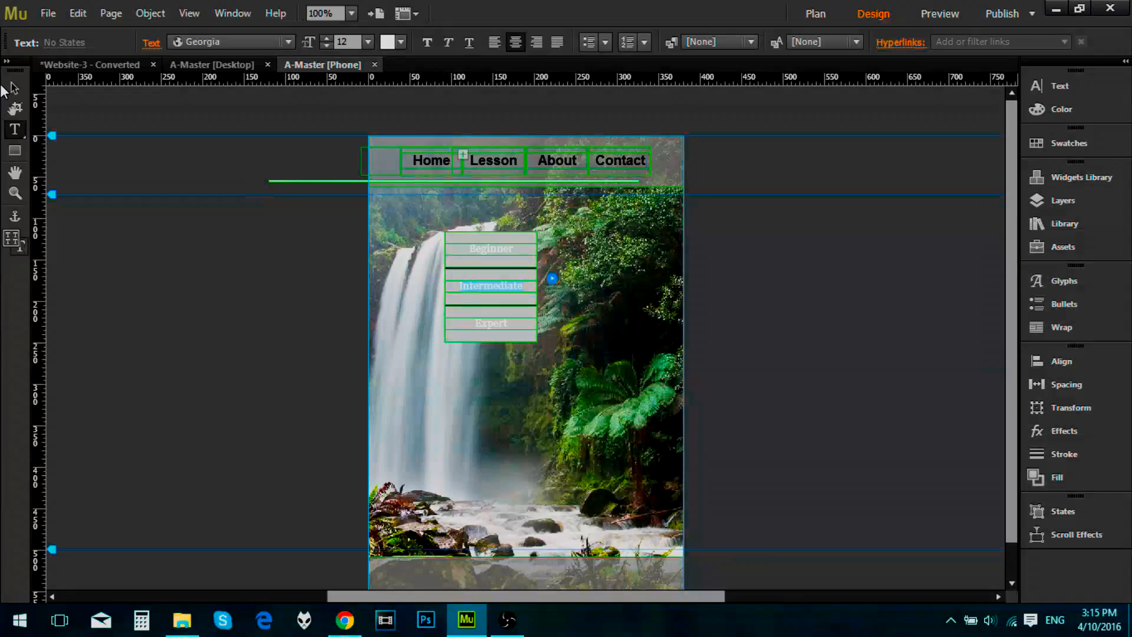
Step: Narrow the dropdown items and their container to the Lesson item's width and align them directly beneath it
click(12, 89)
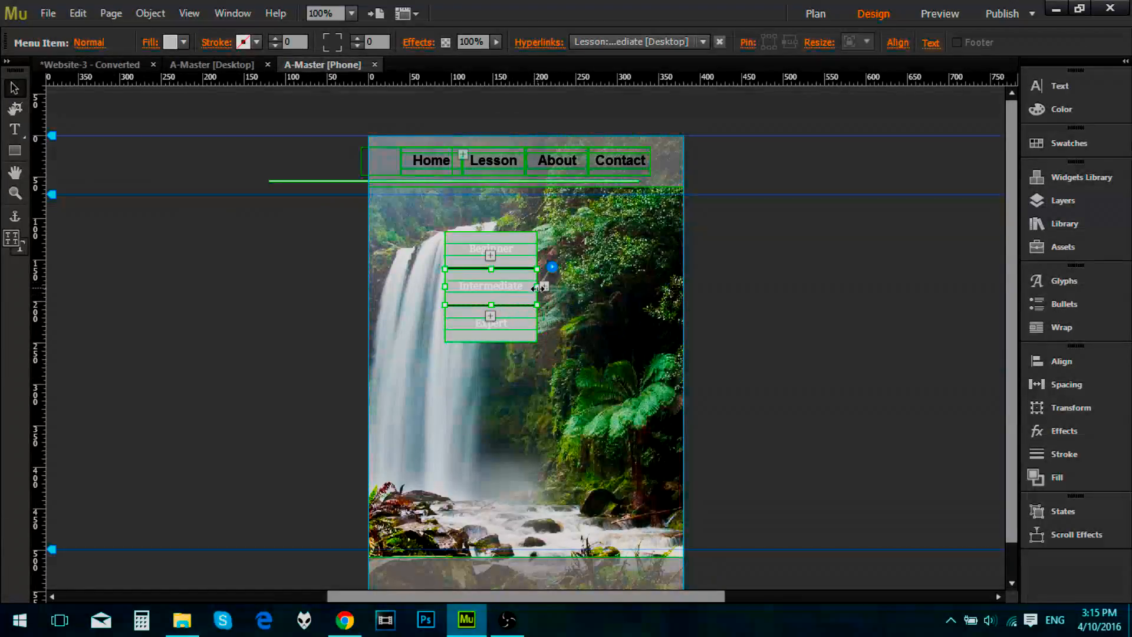
drag(539, 287, 505, 287)
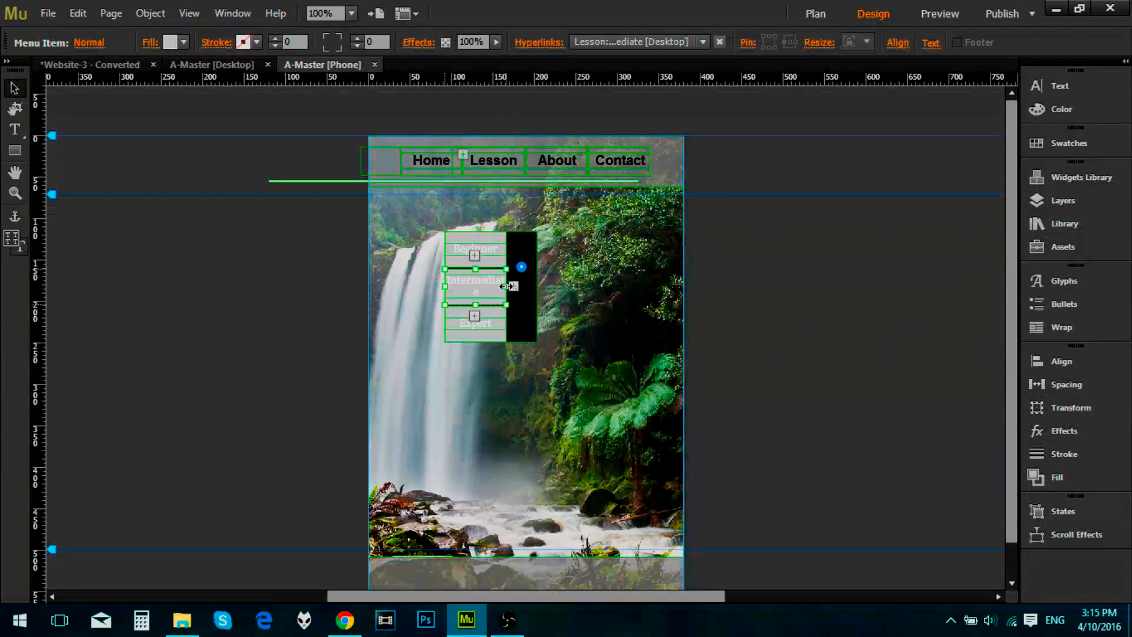
click(534, 296)
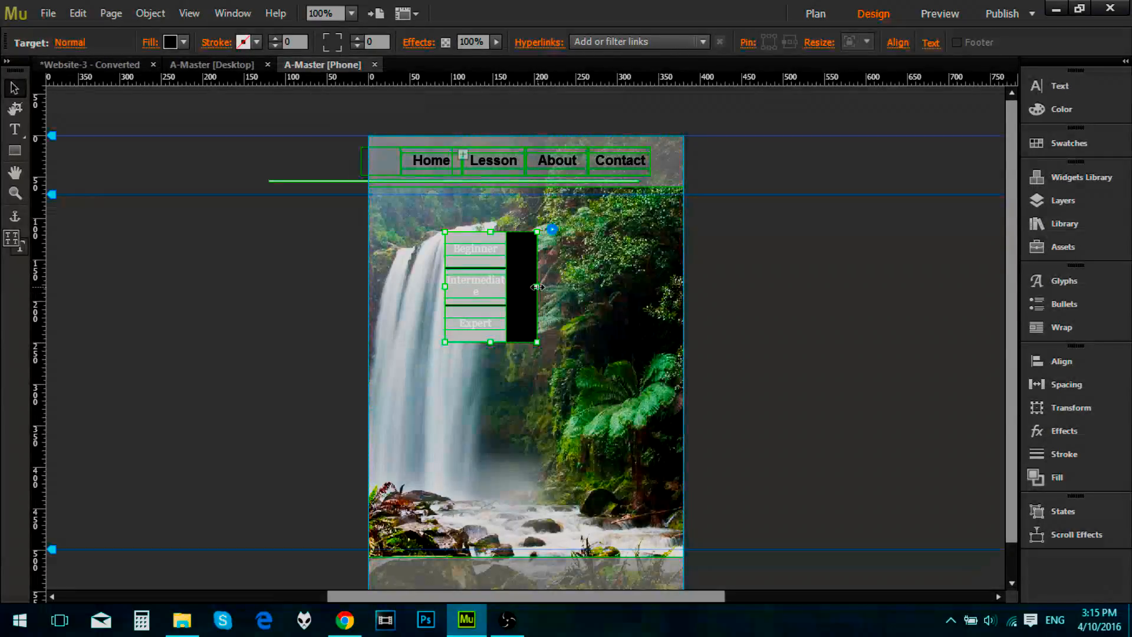
drag(534, 288, 511, 251)
click(503, 291)
click(501, 305)
click(553, 255)
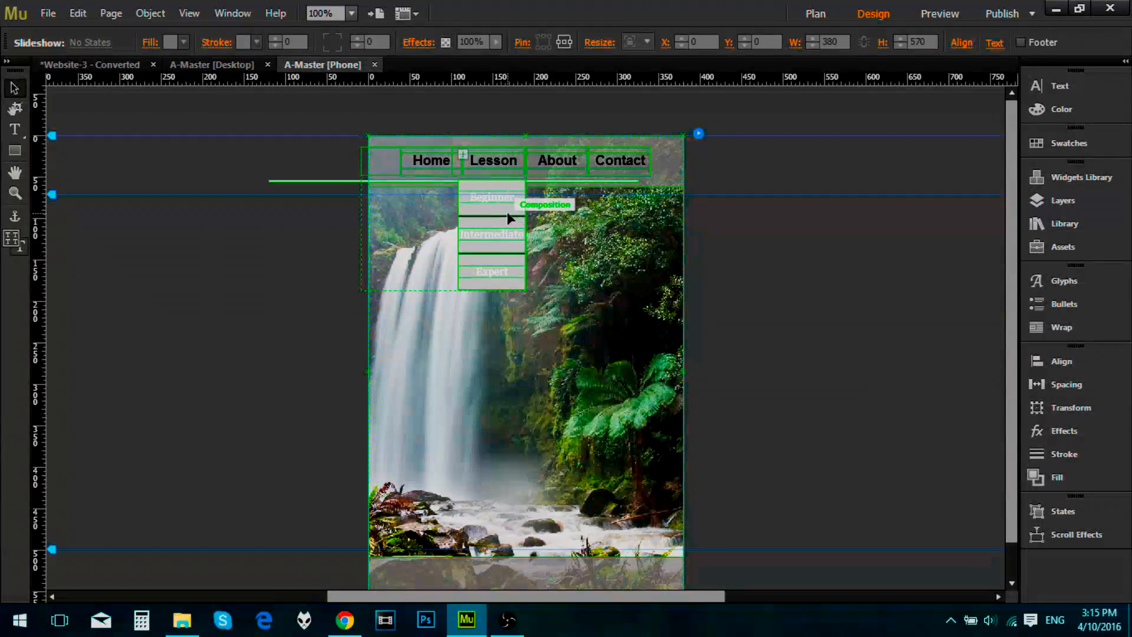
Step: Preview the phone master page, test its Lesson and About menu items, and close the preview
click(943, 17)
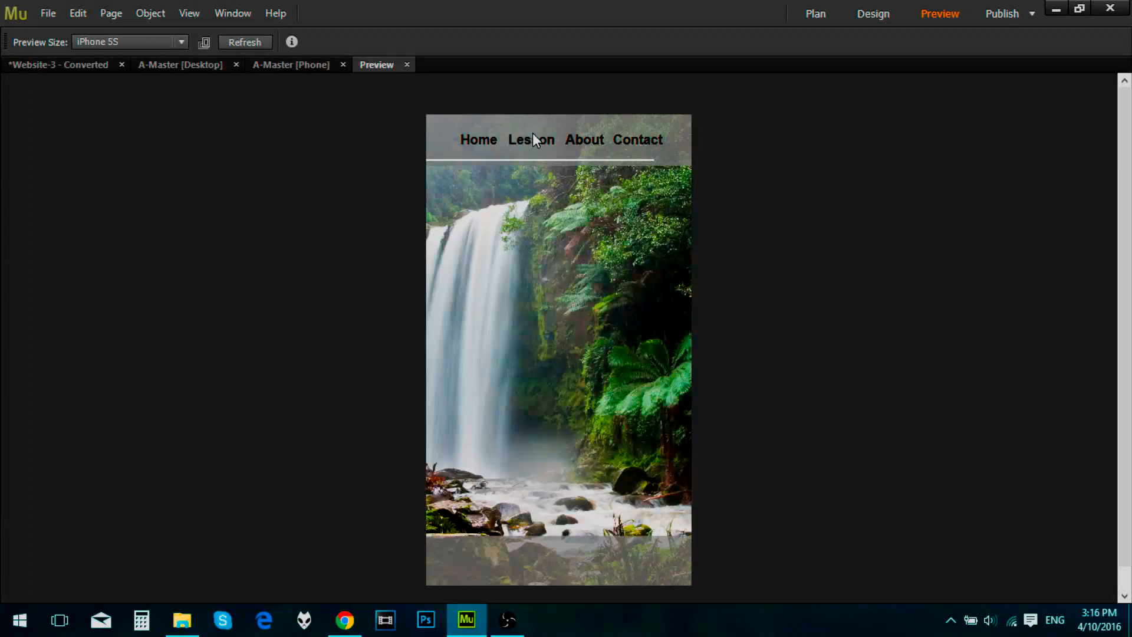
click(530, 141)
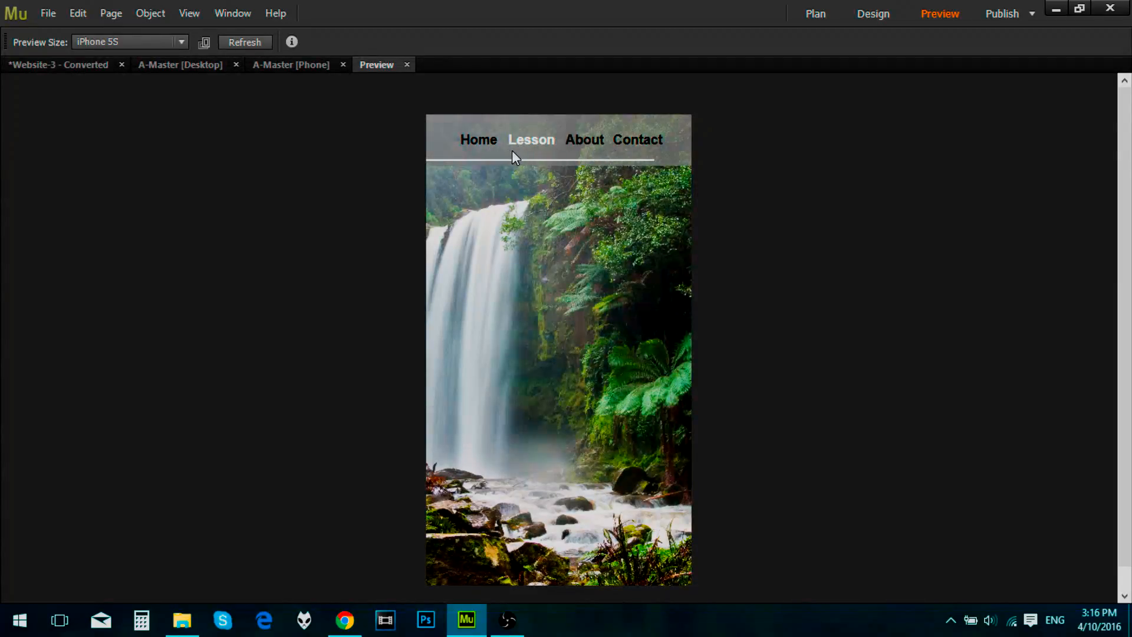
click(584, 141)
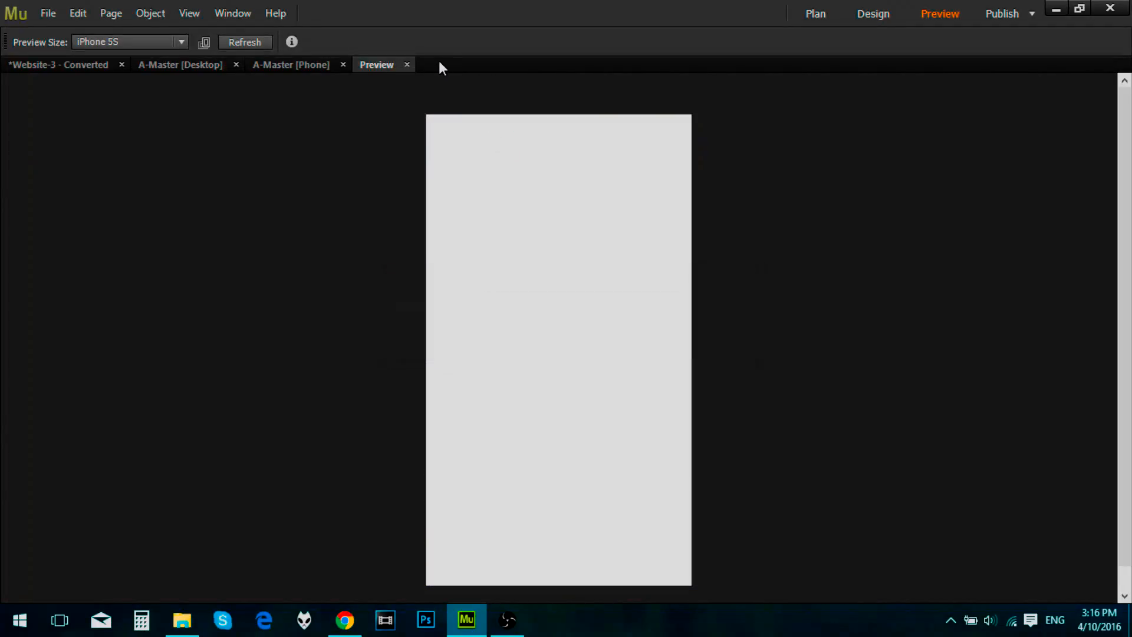
click(407, 65)
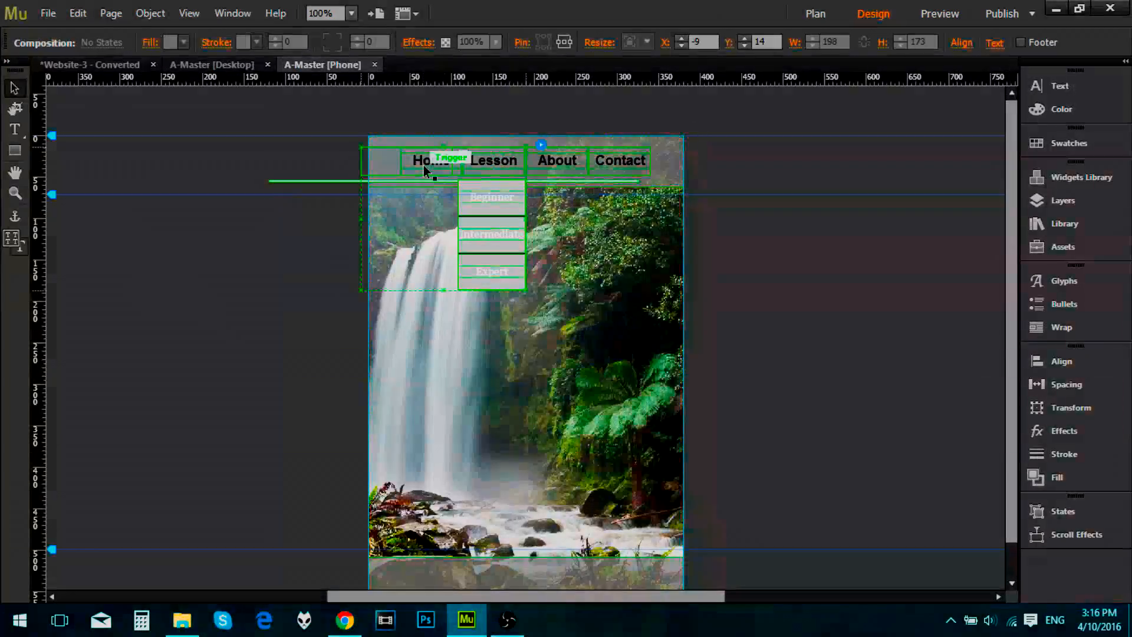
Step: Delete the dropdown composition, the navigation menu and the white line from the phone A-Master header
key(Delete)
click(418, 154)
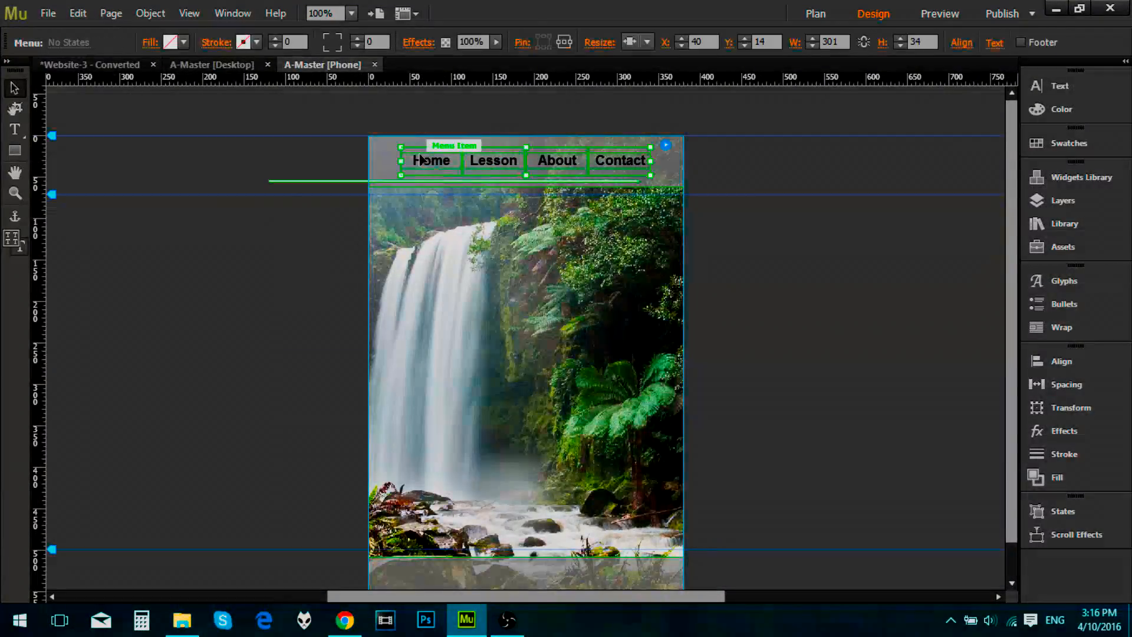
key(Delete)
click(343, 182)
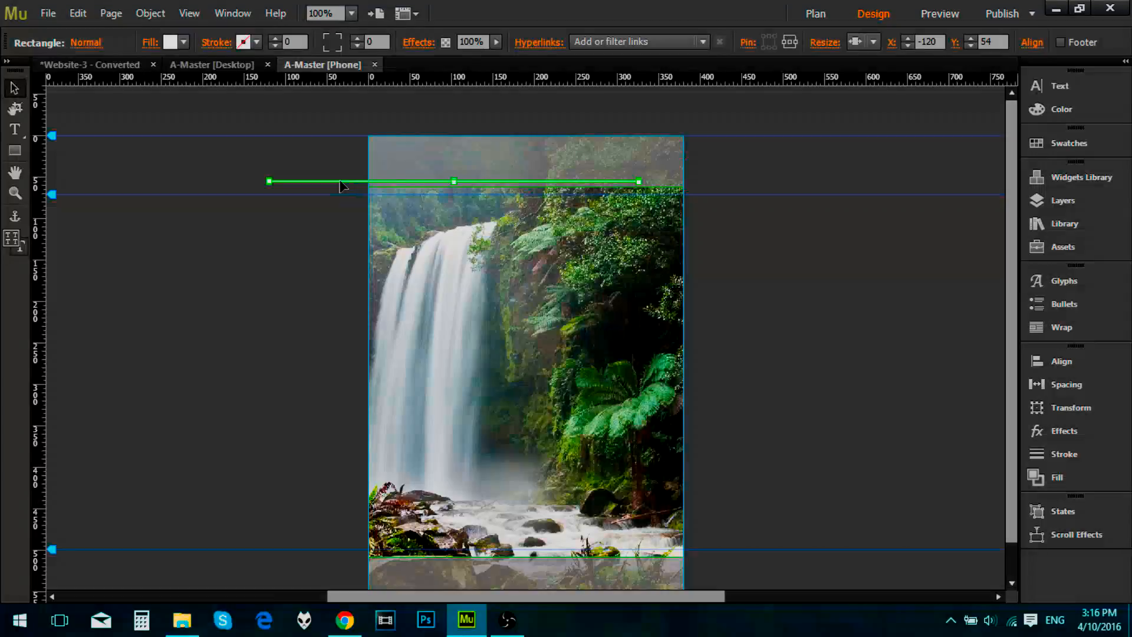
key(Delete)
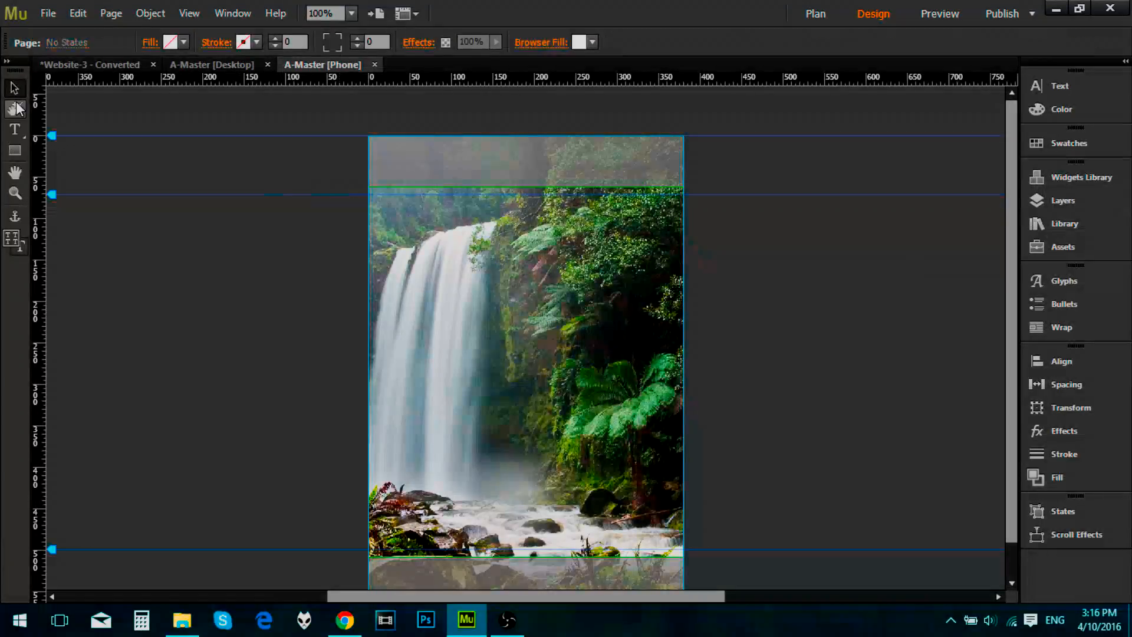
Step: Place menu-alt-512.png from the Tutorial folder in File Explorer onto the Adobe Muse phone A-Master page
scroll(291, 374, down, 1)
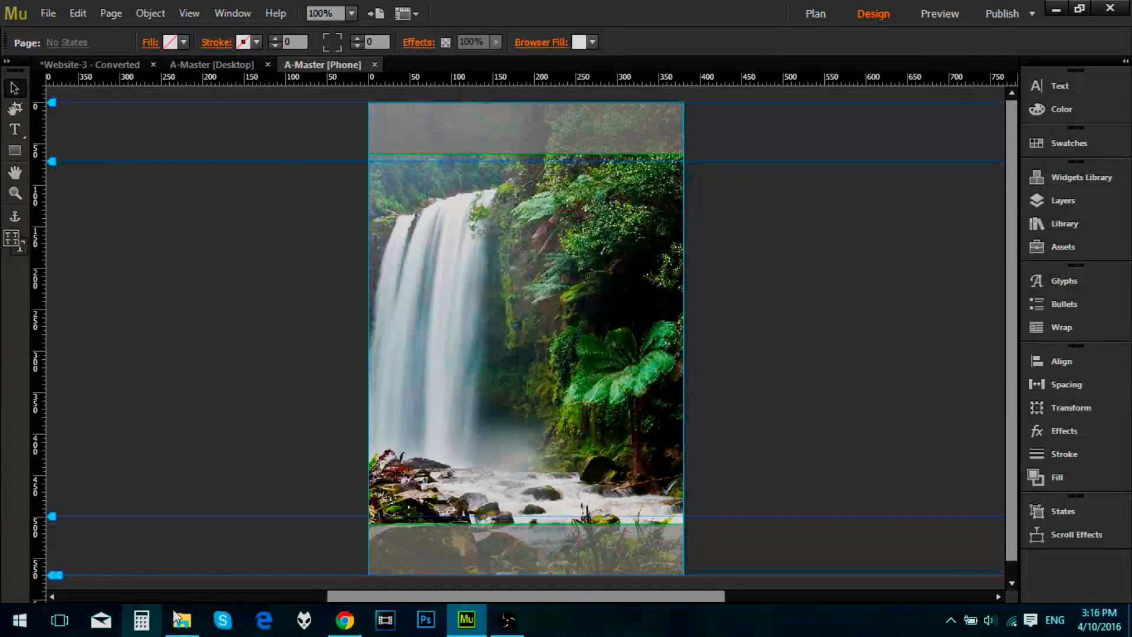
click(187, 622)
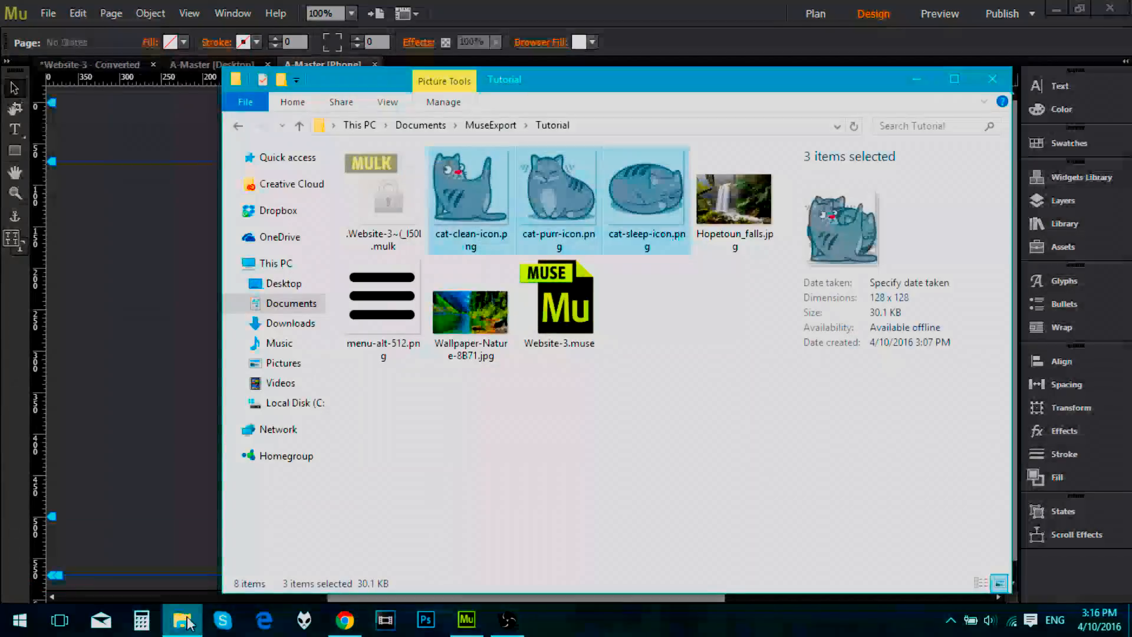
click(518, 384)
drag(405, 300, 175, 240)
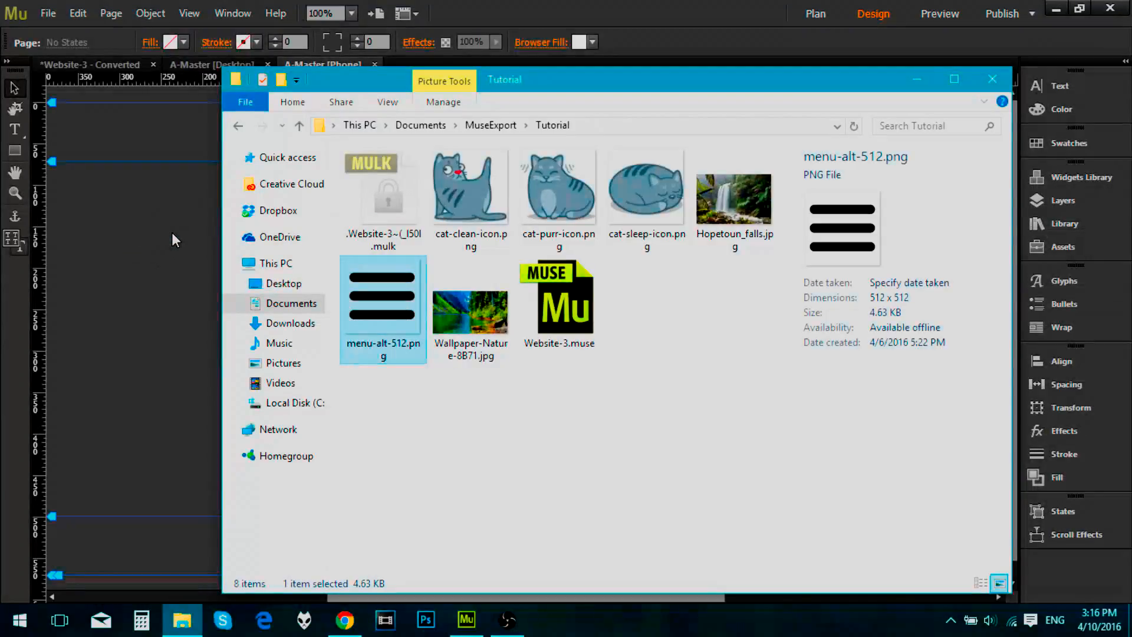
drag(382, 307, 468, 552)
click(141, 209)
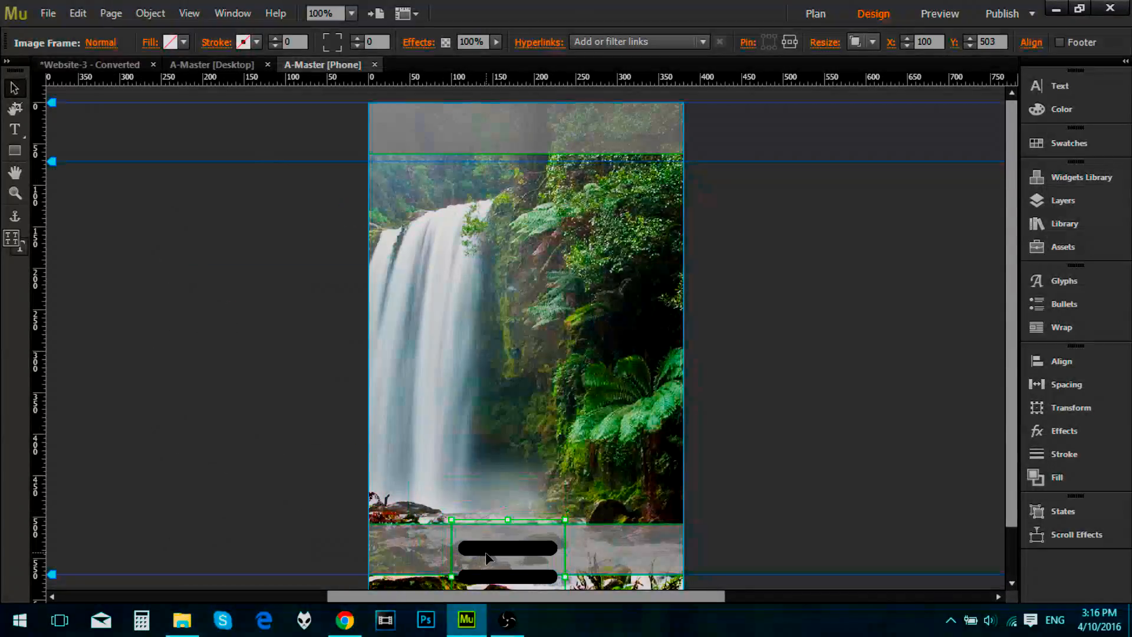
Step: Shrink the three-bar menu icon to fit the header and position it at X 25, Y 3
drag(450, 377, 413, 138)
key(Right)
key(Right)
key(Right)
key(Right)
key(Right)
key(Right)
key(Right)
click(448, 210)
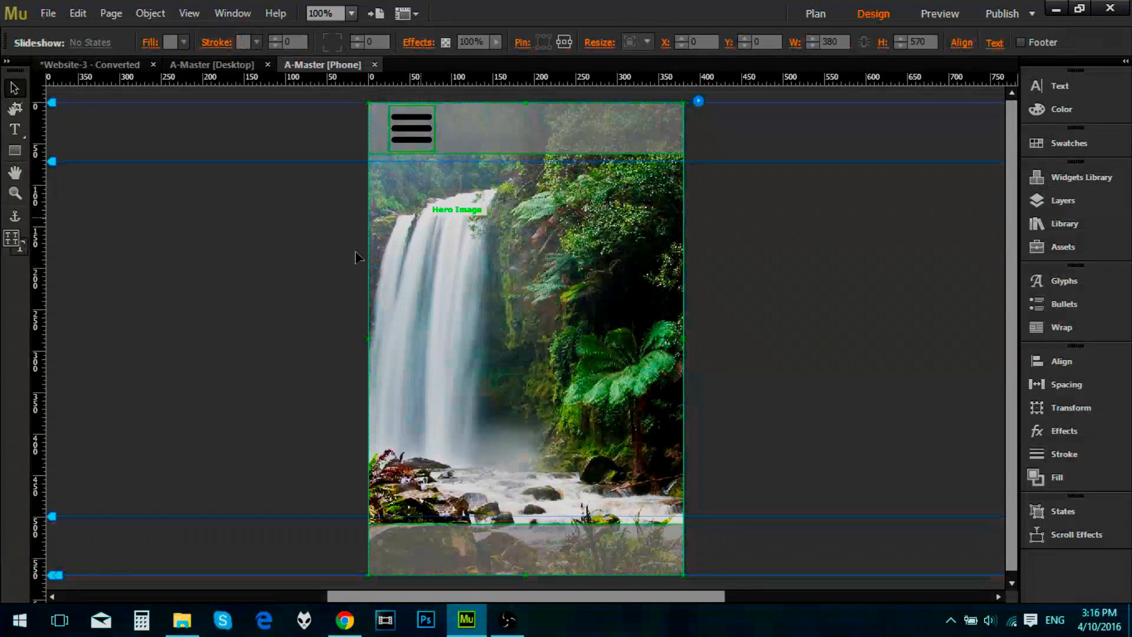
click(331, 267)
Step: Nudge the menu icon toward the page's left edge to X 5 and deselect it
click(424, 150)
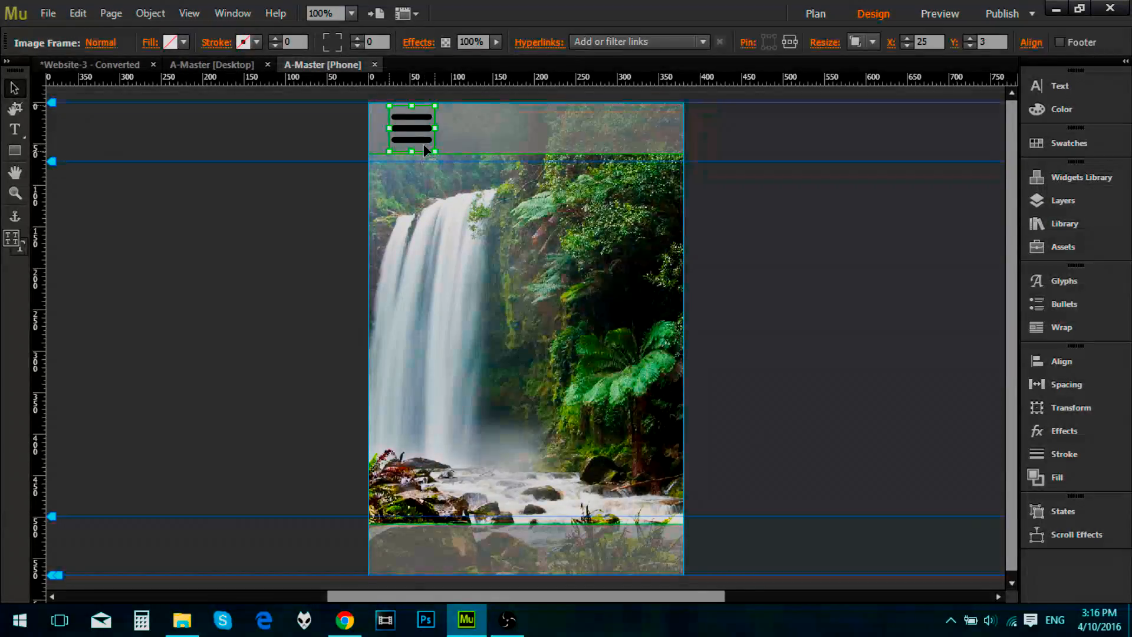
key(Left)
key(Left)
key(Left)
key(Left)
key(Left)
key(Left)
key(Left)
key(Left)
key(Left)
key(Left)
key(Left)
key(Left)
key(Left)
key(Left)
key(Left)
key(Left)
key(Left)
key(Left)
key(Left)
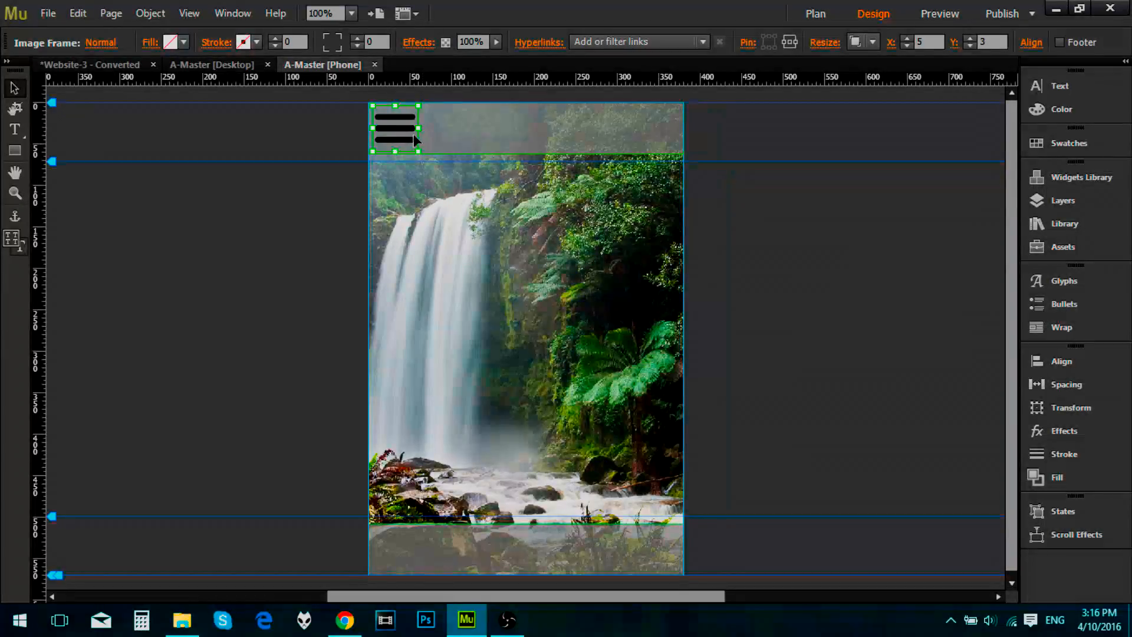
click(837, 289)
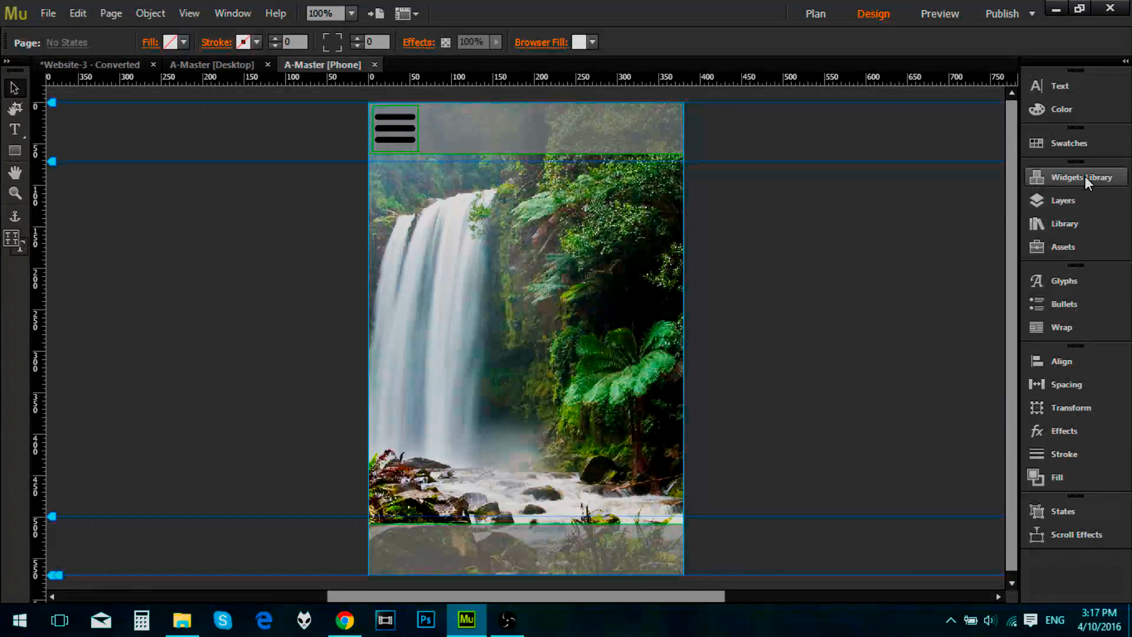
Step: Add a Blank composition widget from the Widgets Library to the phone A-Master page
click(1070, 178)
drag(878, 323, 461, 259)
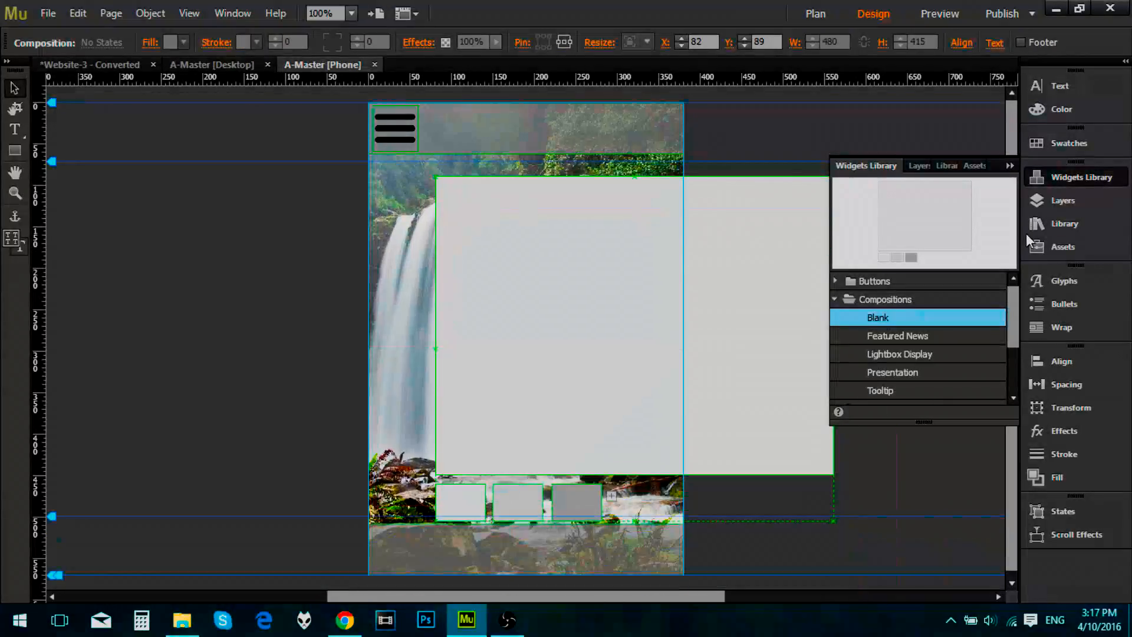
click(1009, 166)
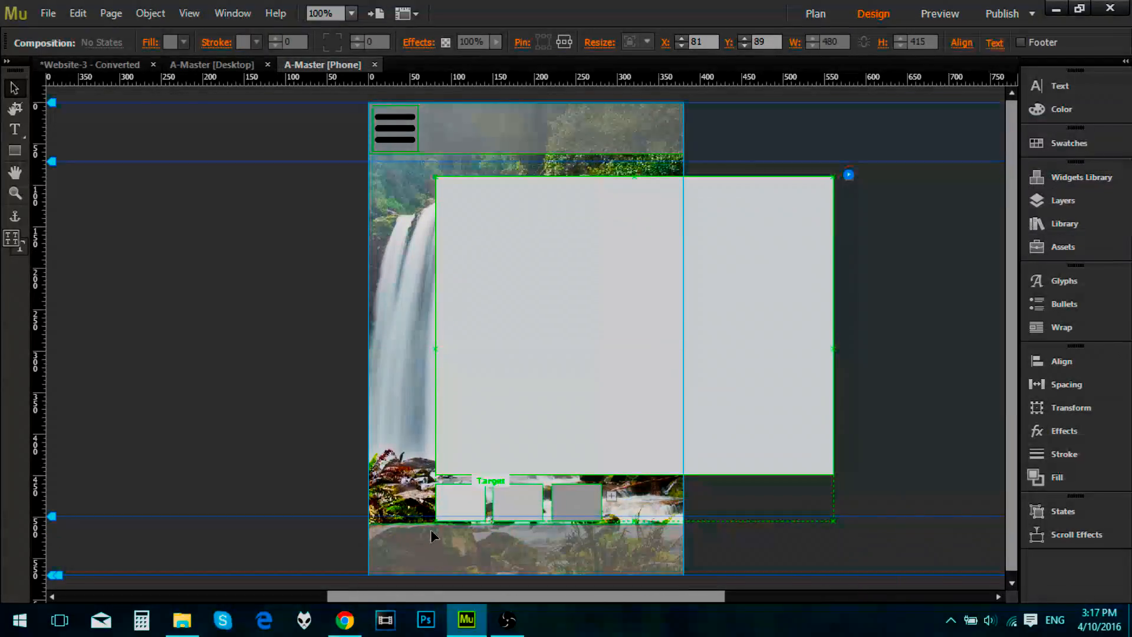
Step: Delete the second and third triggers of the blank composition, keeping only the first one
click(530, 498)
key(Delete)
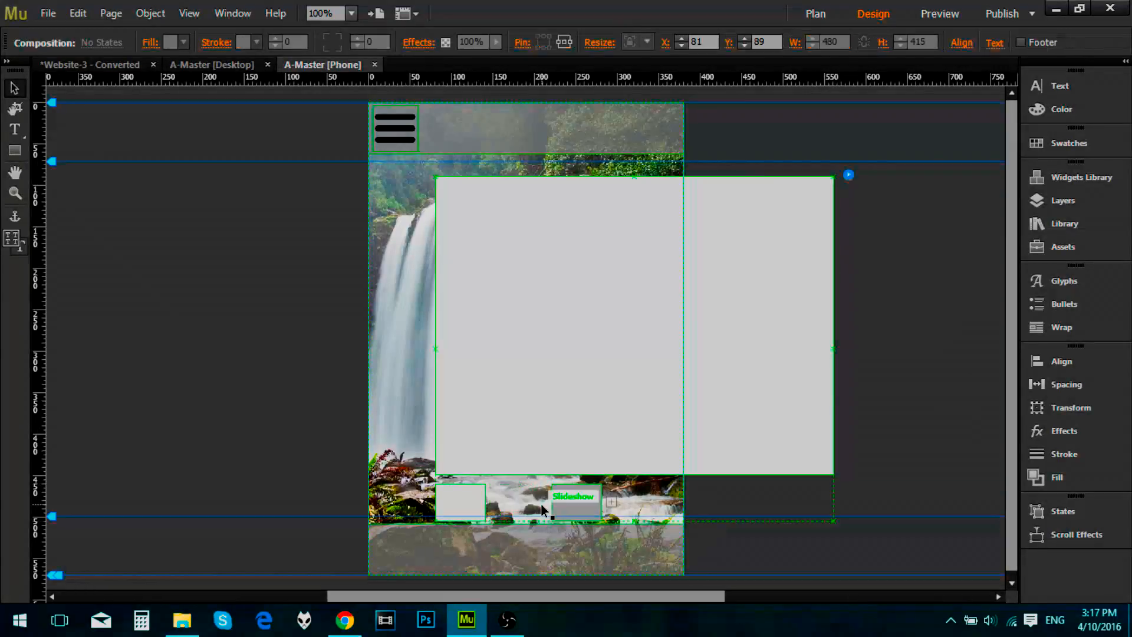
click(561, 500)
key(Delete)
Step: Clear all styling from the composition's remaining trigger and from its large target container
click(471, 504)
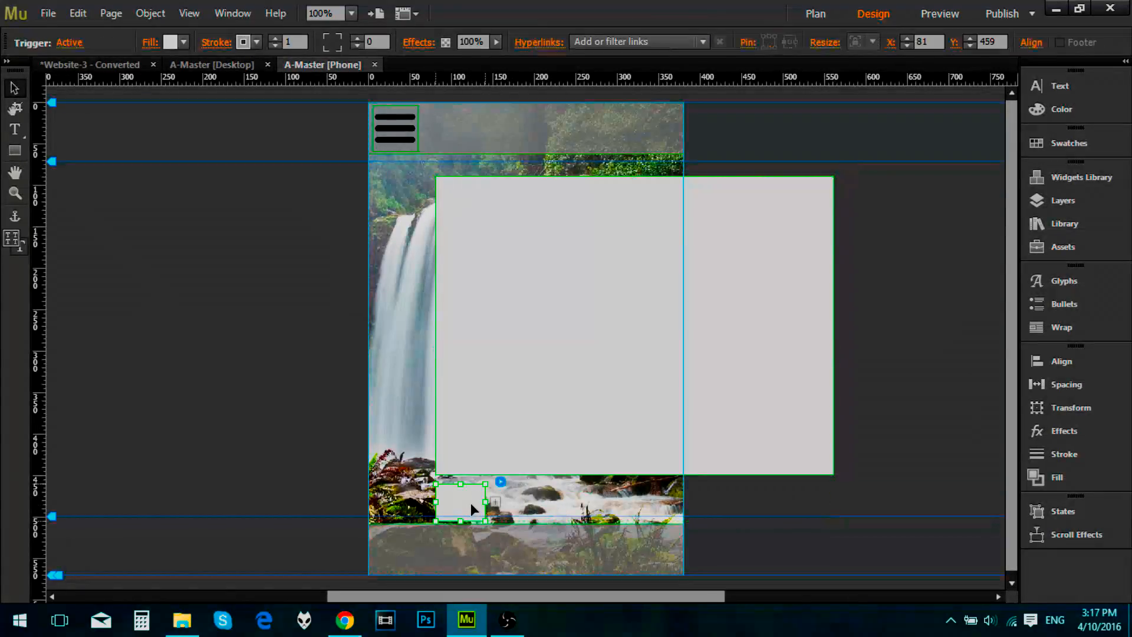
right_click(471, 504)
click(513, 472)
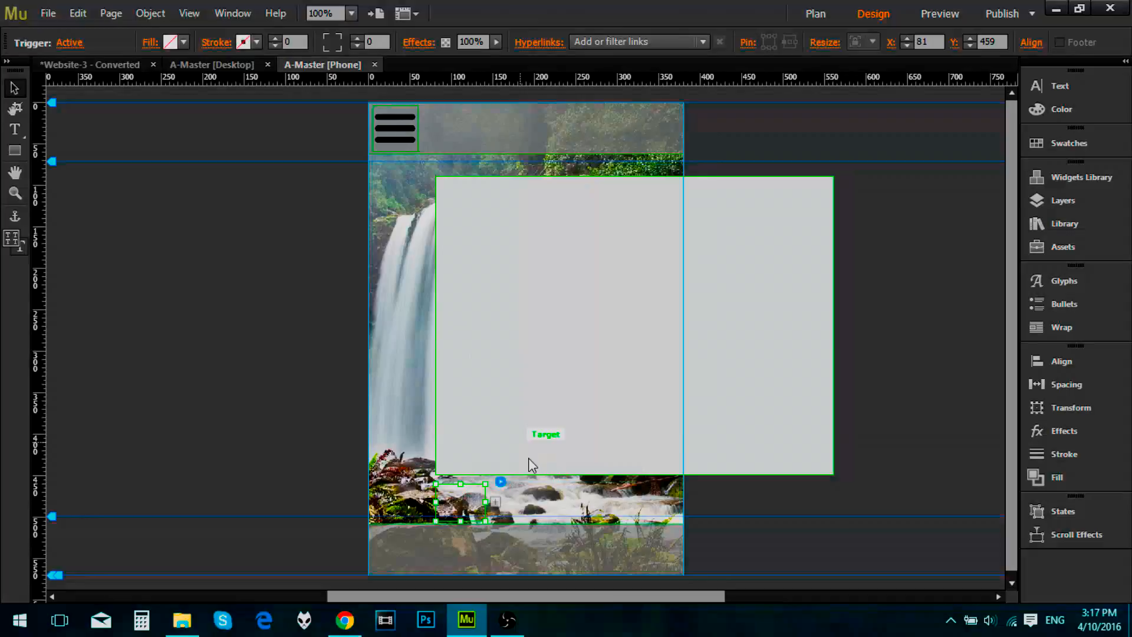
right_click(519, 446)
click(485, 442)
right_click(486, 446)
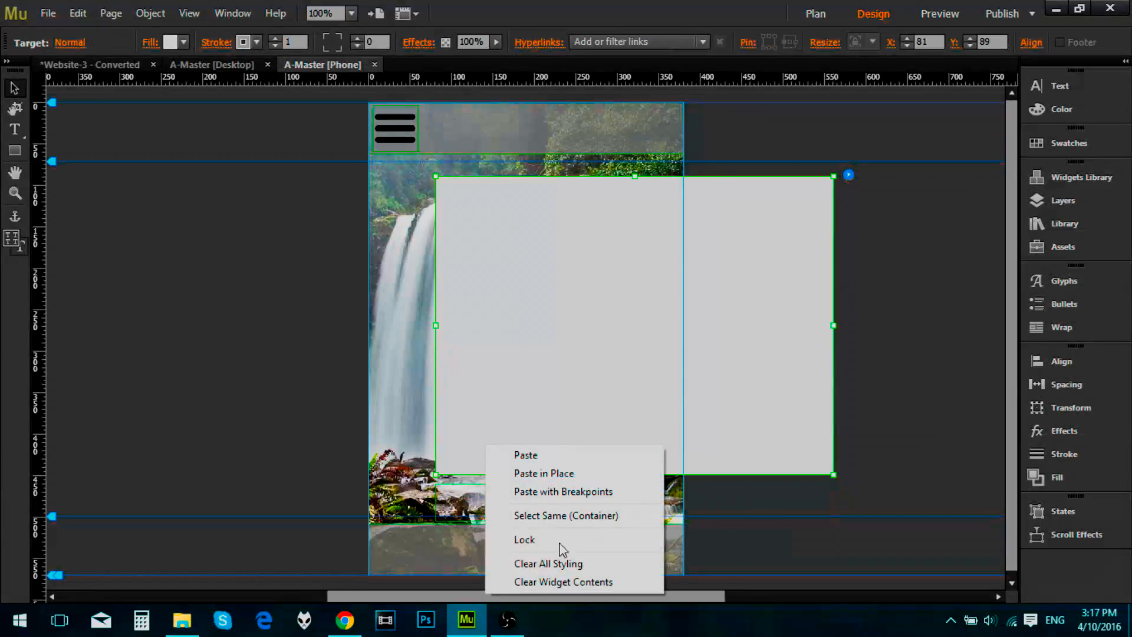
click(568, 561)
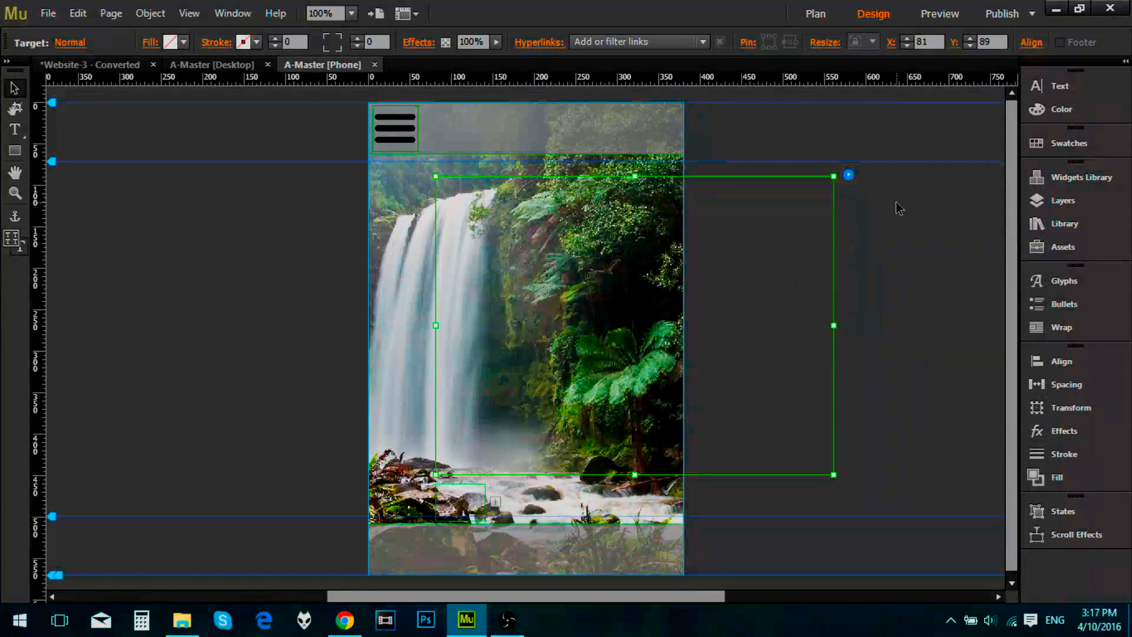
Step: Position the composition's target container at X 0, Y 58 and resize it to the full page width, ending about 300 px down
drag(620, 282, 562, 271)
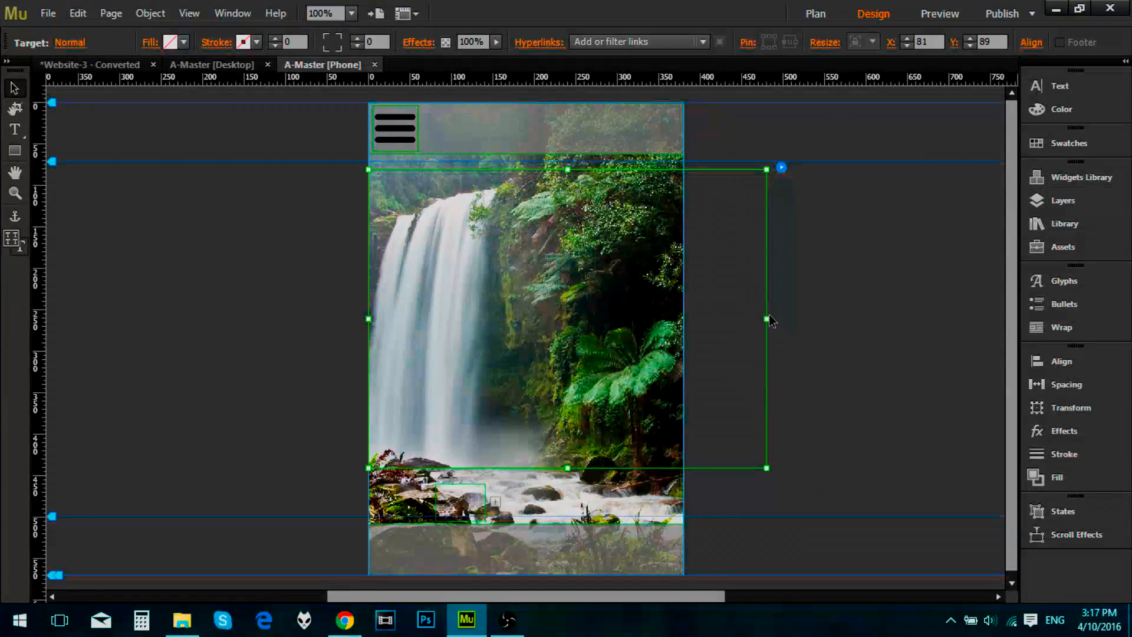
drag(769, 317, 684, 320)
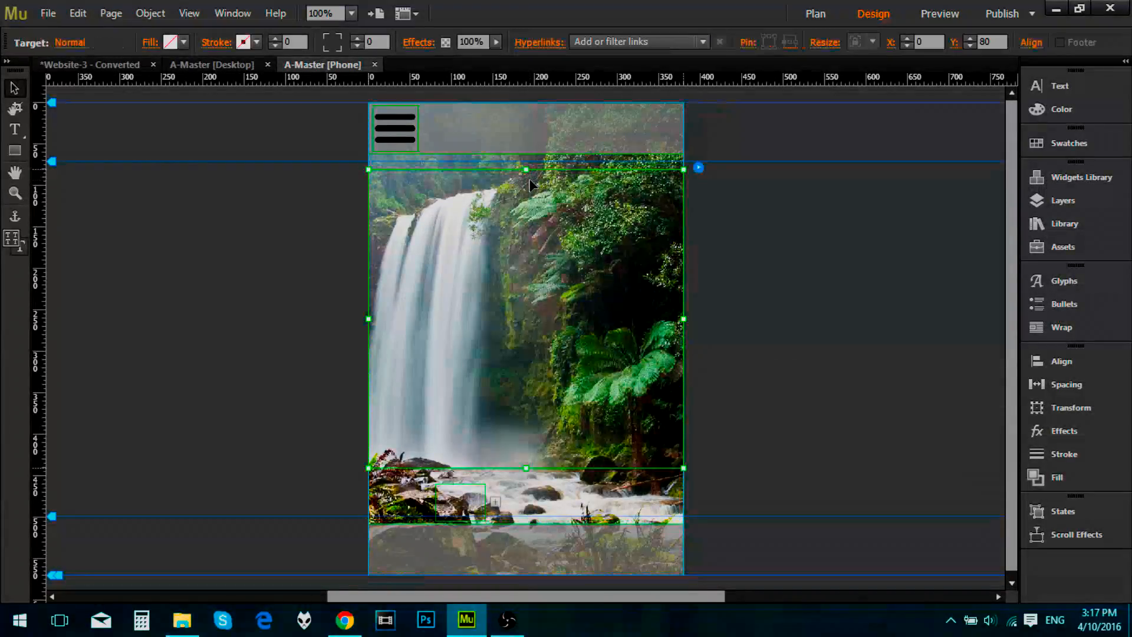
drag(526, 170, 526, 152)
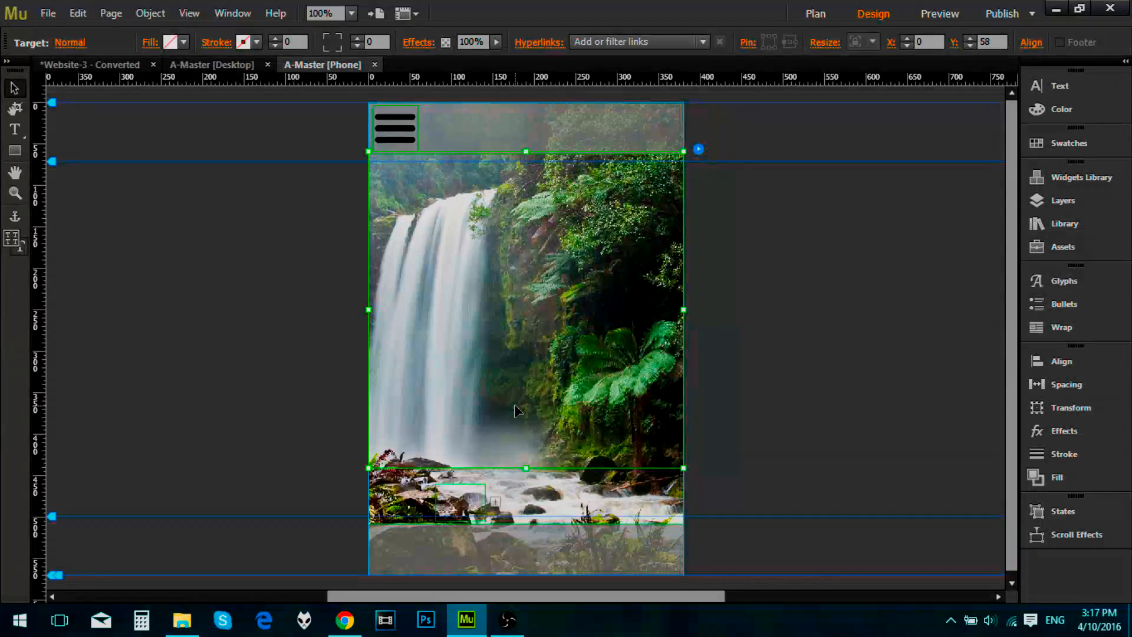
drag(529, 468, 518, 352)
Step: Move the composition's trigger from below the target container onto the three-bar menu icon at X 2, Y 10
click(481, 497)
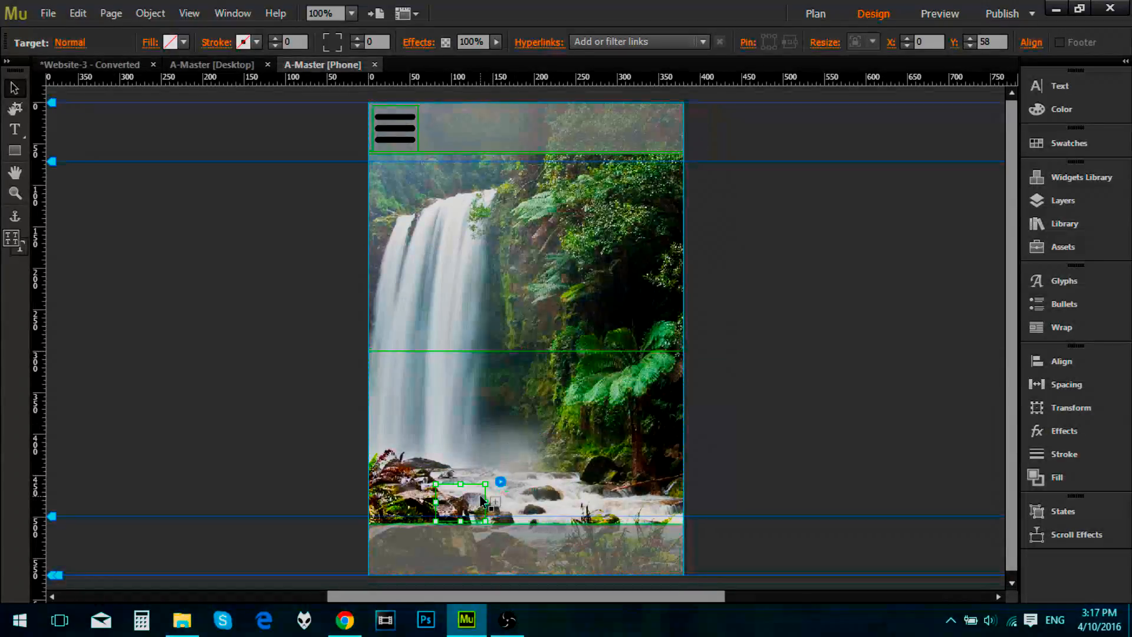
drag(469, 507, 491, 417)
drag(441, 167, 405, 137)
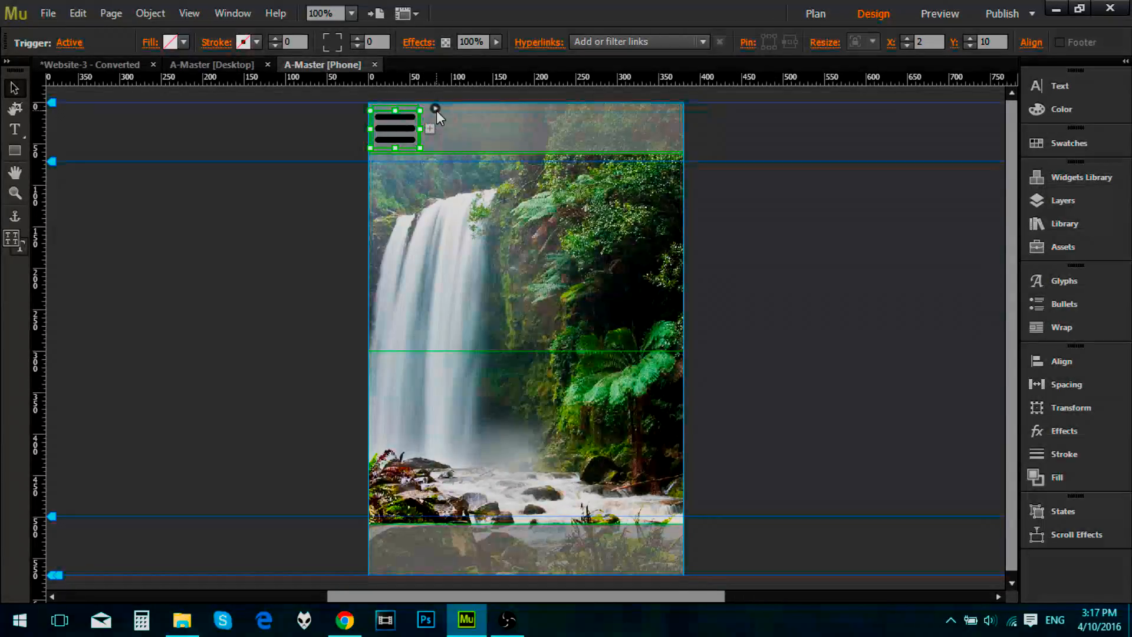
Step: Set the composition to show its target On Rollover and hide it with the On Rollout of Trigger option
click(436, 109)
click(576, 156)
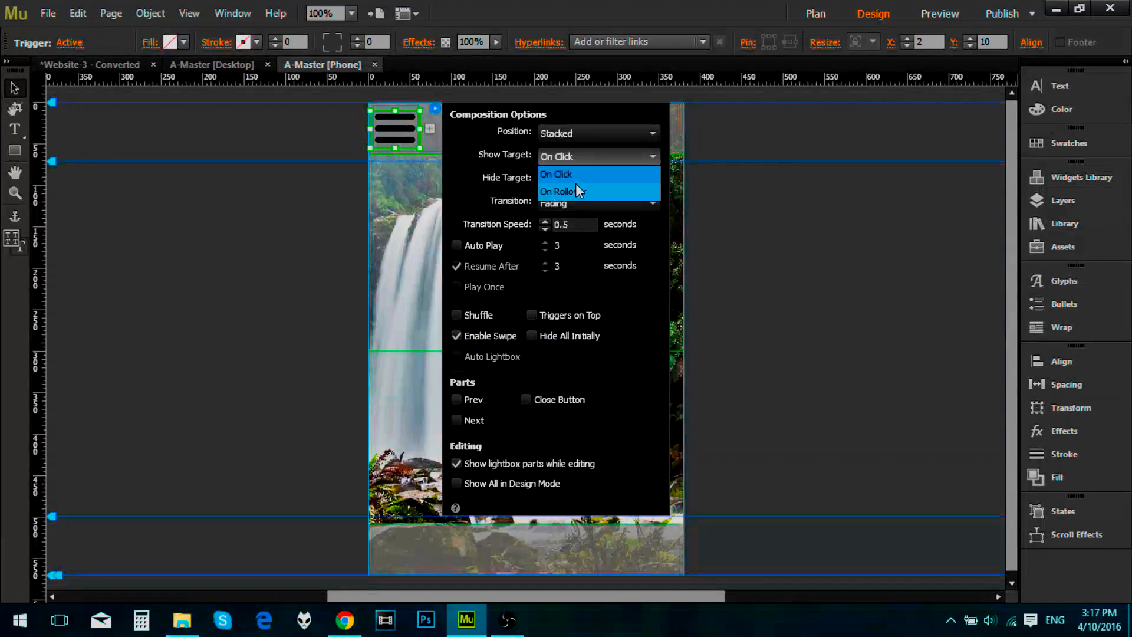
click(575, 191)
click(584, 180)
click(584, 230)
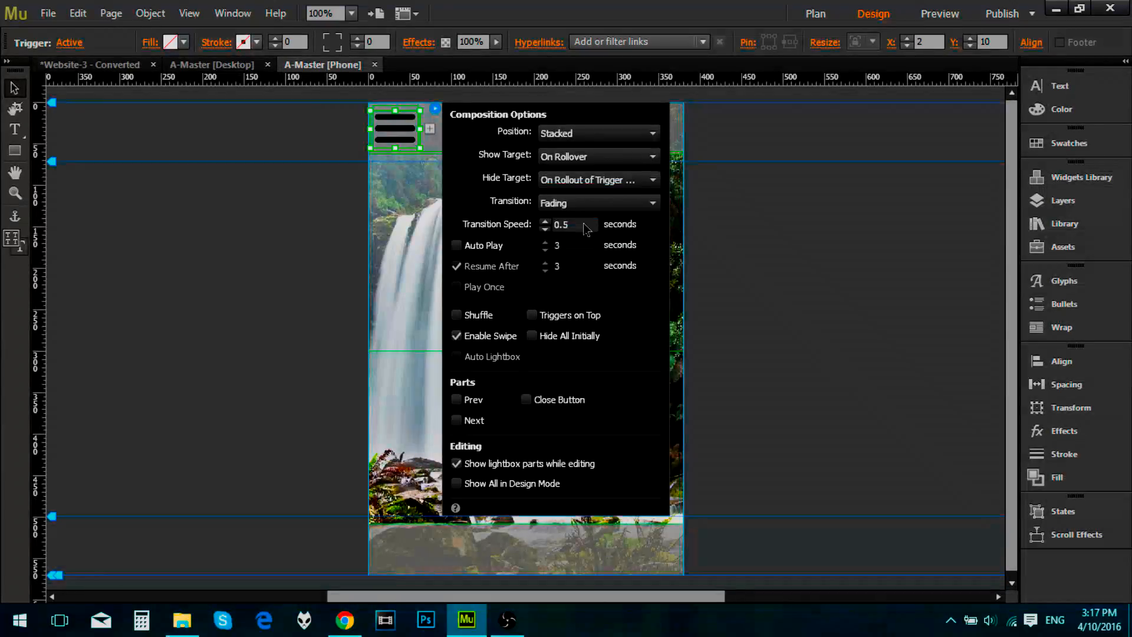
Step: Set the composition's transition speed to 0.3 seconds, with Triggers on Top and Hide All Initially enabled, and preview the page
click(544, 229)
click(544, 229)
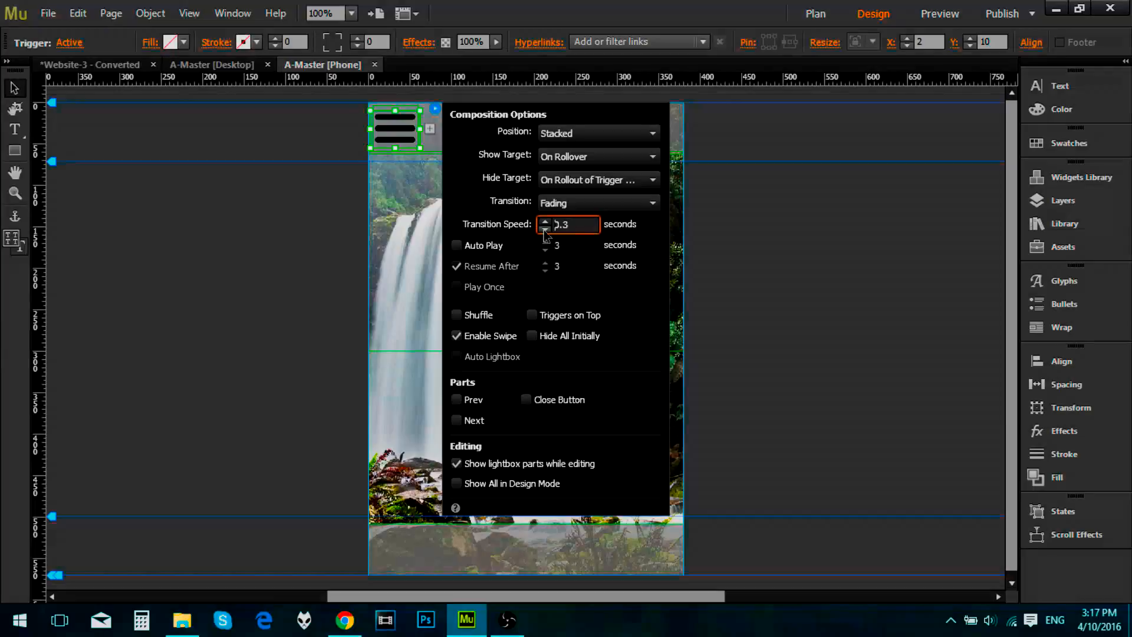
click(532, 316)
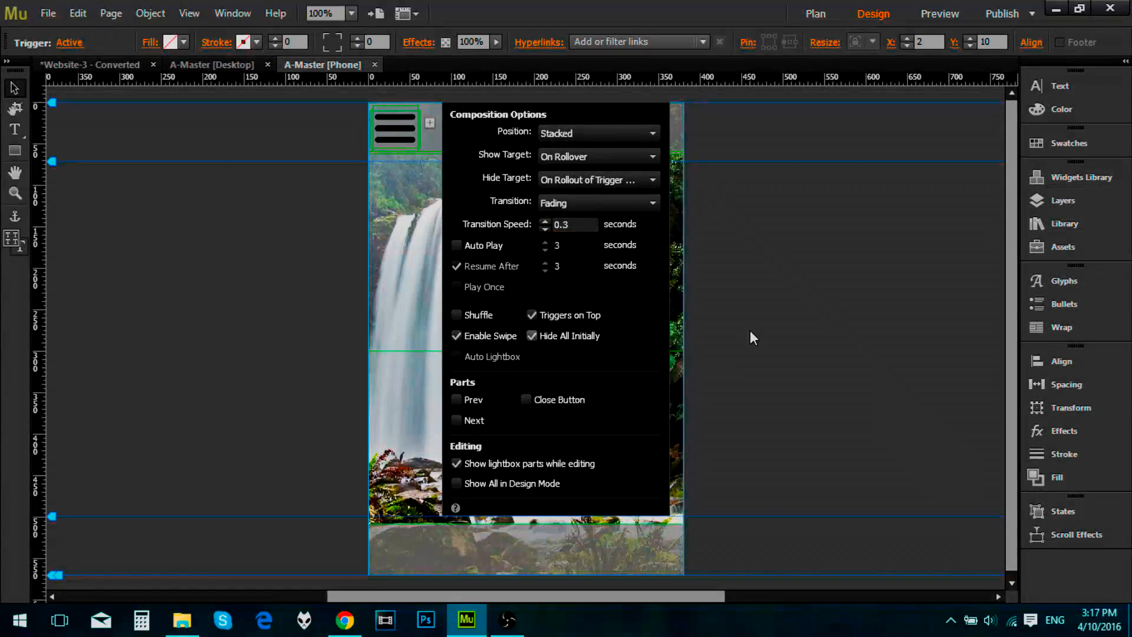
click(946, 12)
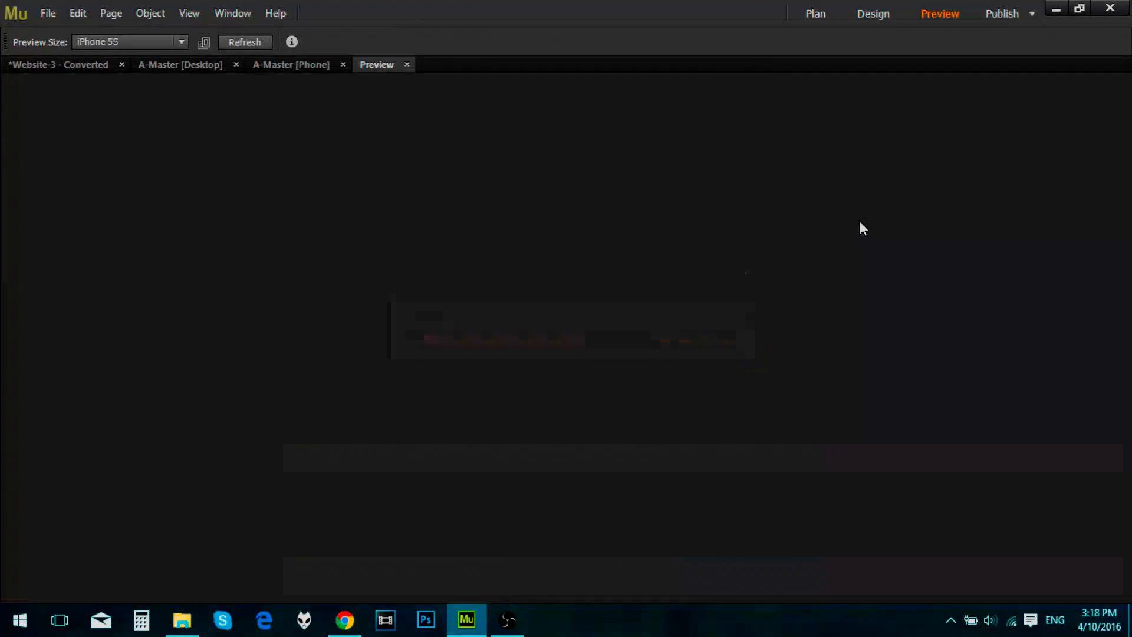
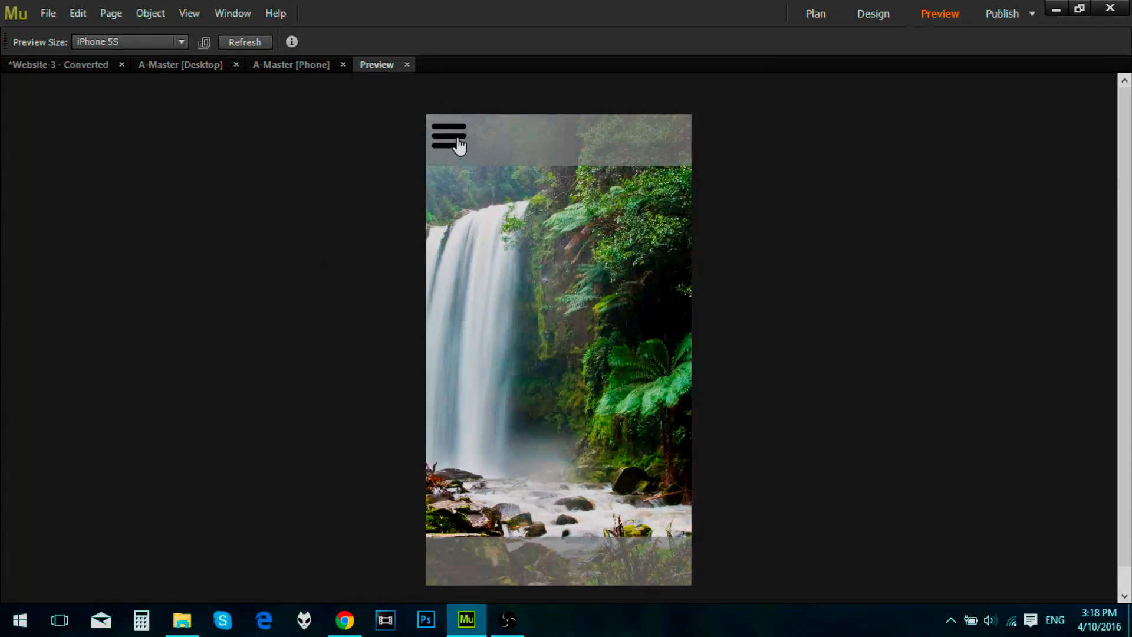
Step: Fill the composition's target container with the solid grey swatch and preview the menu's rollover on the three-bar icon
click(407, 64)
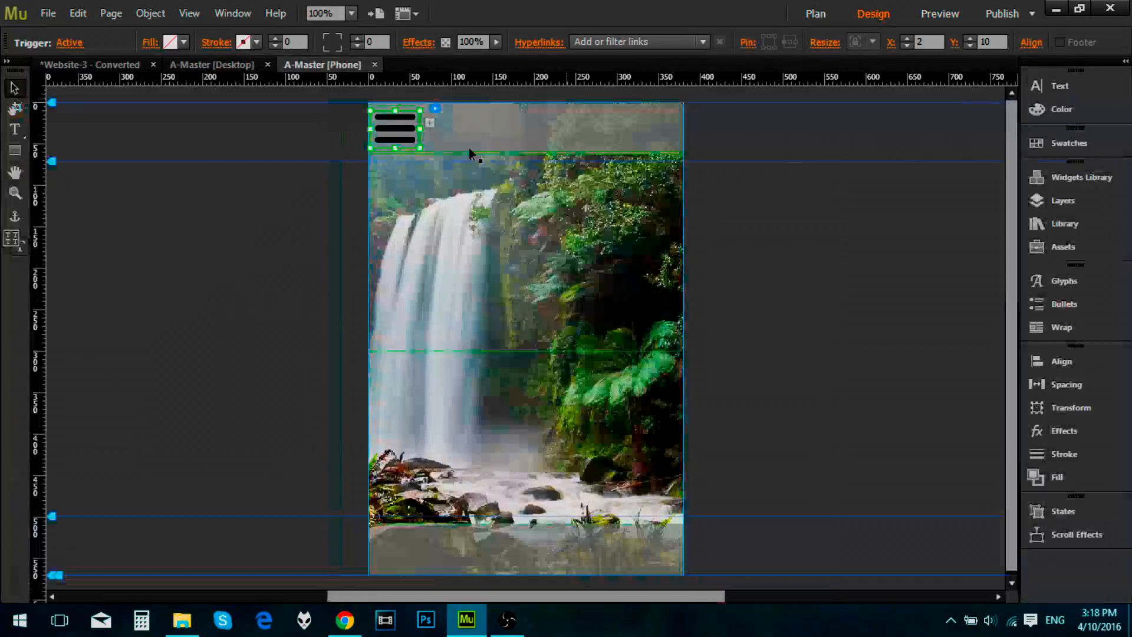
click(438, 109)
click(365, 277)
click(448, 253)
click(448, 252)
click(170, 42)
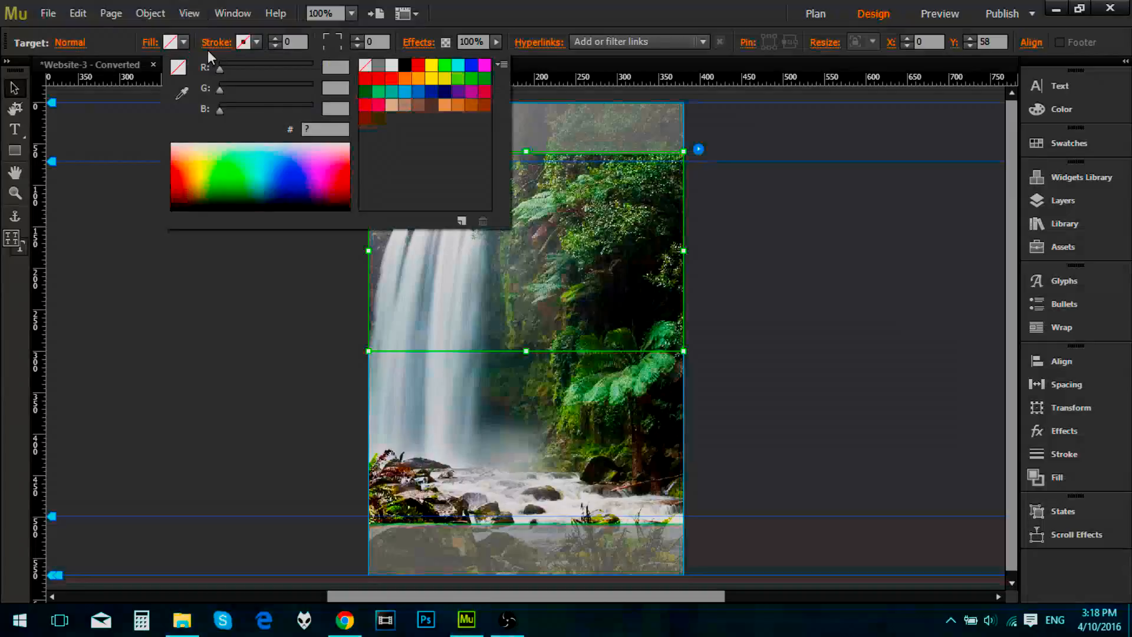
click(378, 65)
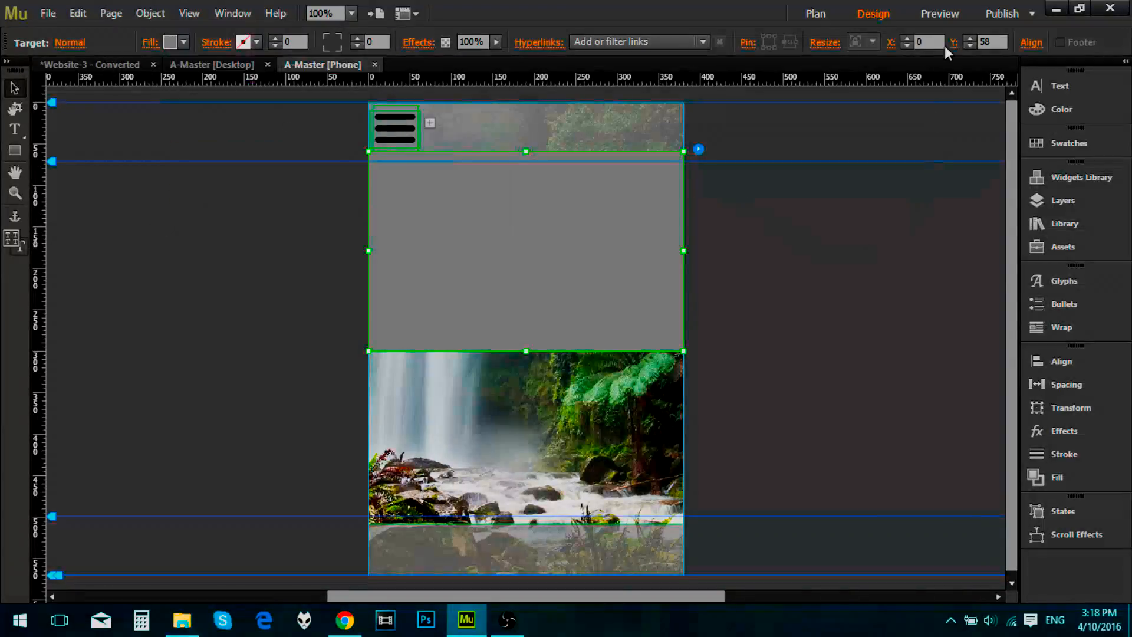
click(942, 21)
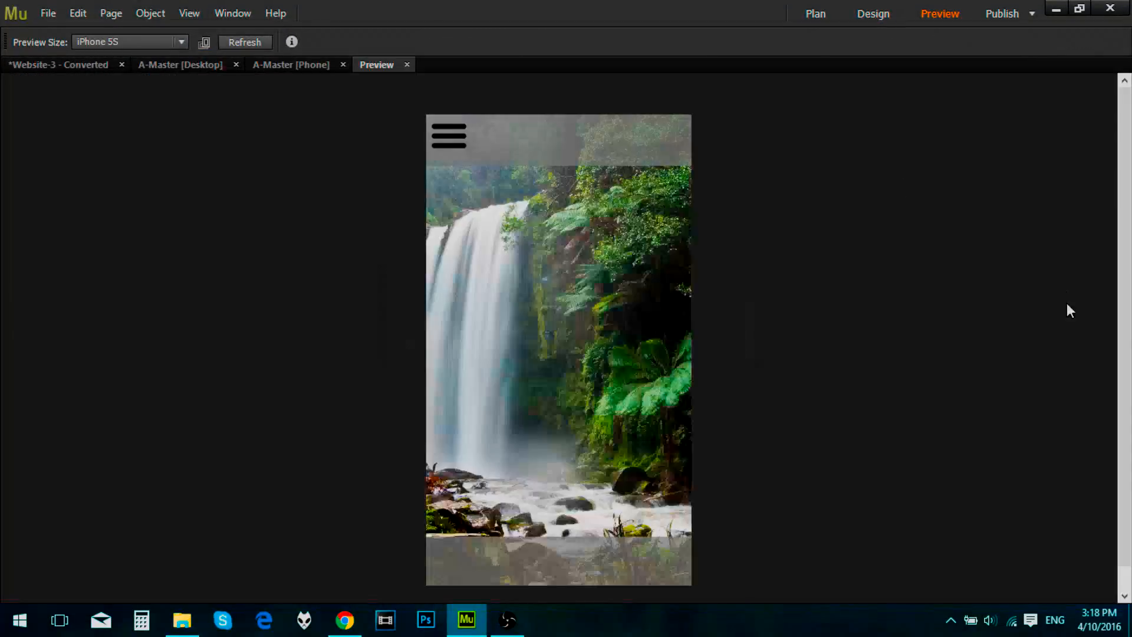
mouse_move(447, 146)
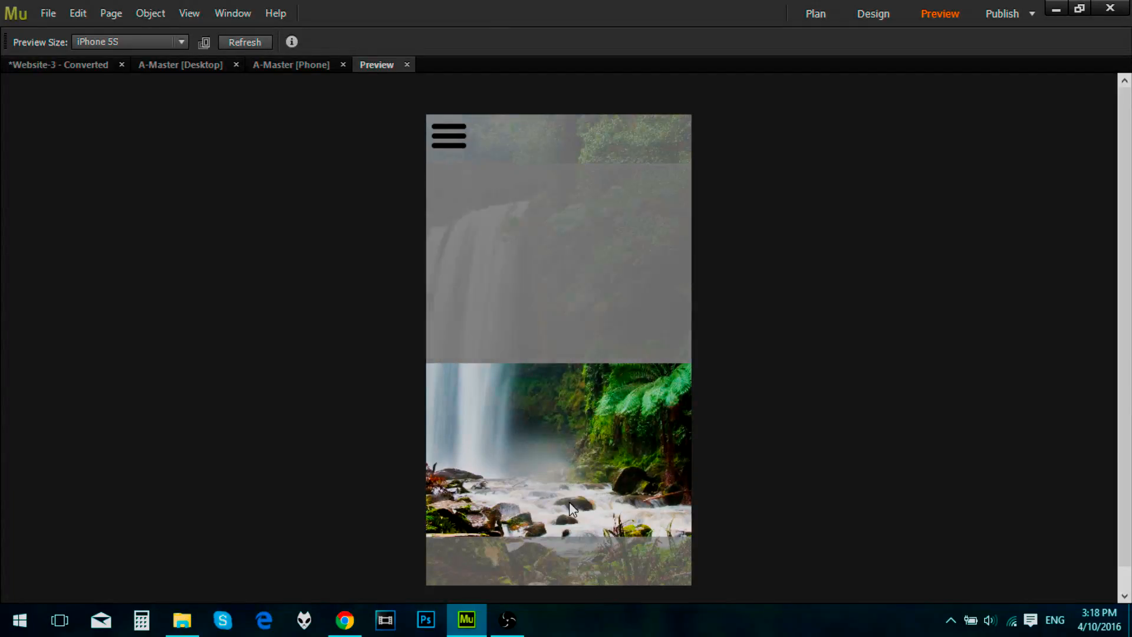
click(407, 65)
Step: Shrink the three-bar icon and the composition's trigger frame to matching sizes, and place the icon inside the trigger at X 67, Y 17
click(411, 136)
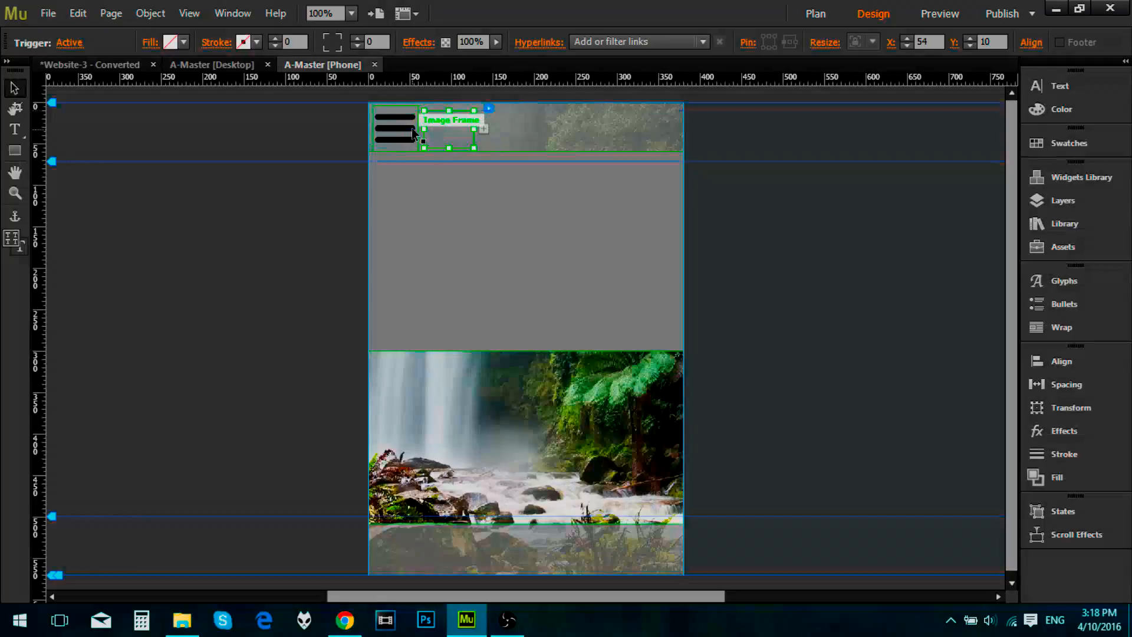
click(409, 132)
drag(418, 105, 408, 118)
click(450, 131)
click(455, 134)
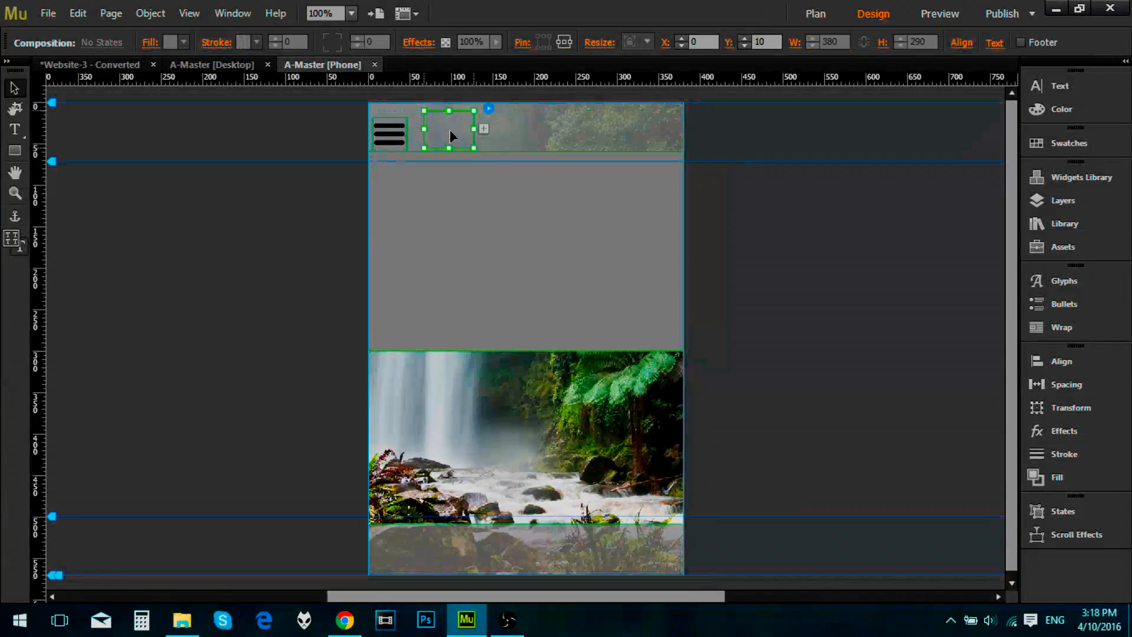
drag(474, 111, 448, 140)
click(412, 136)
click(499, 149)
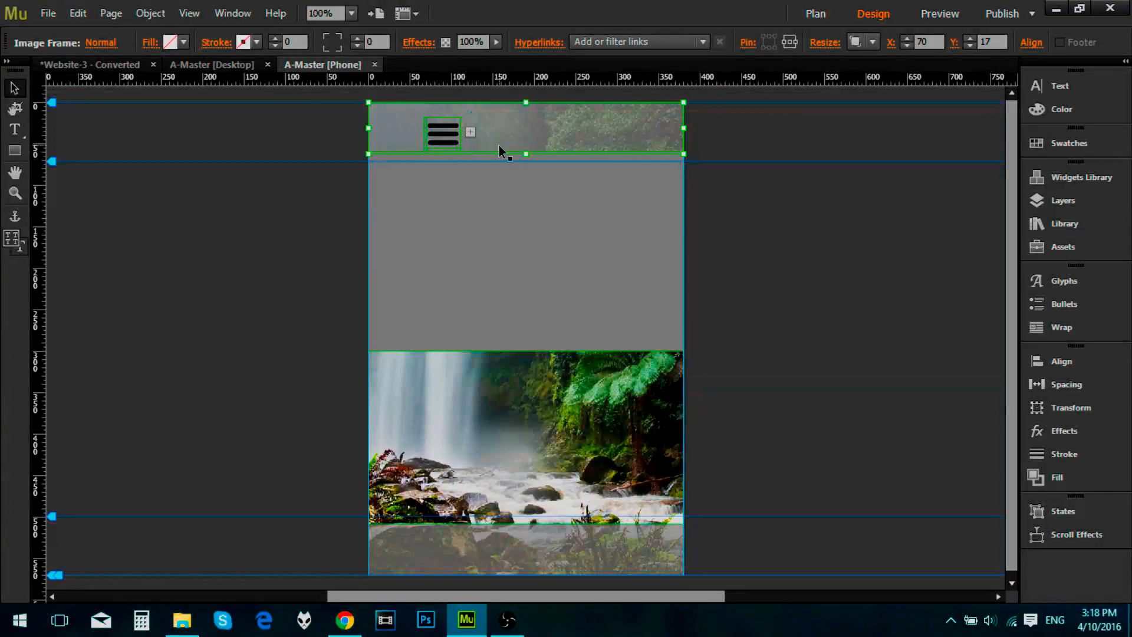
Step: Move the composition's trigger with its three-bar icon to X 13, Y 10 in the header
click(336, 213)
click(442, 135)
click(442, 136)
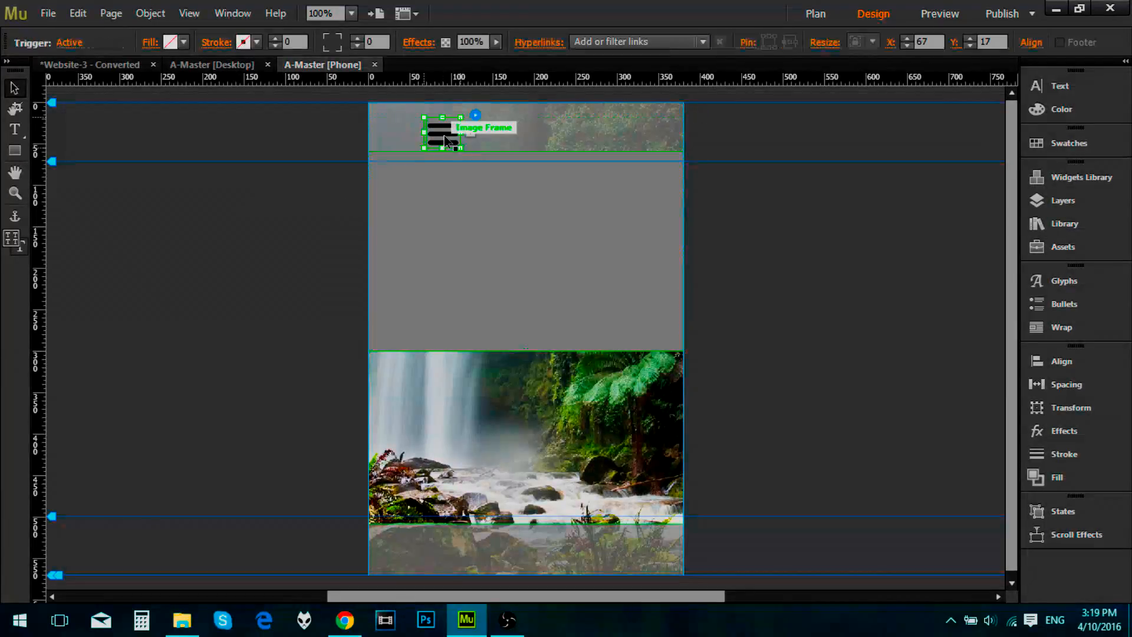
drag(439, 135, 397, 134)
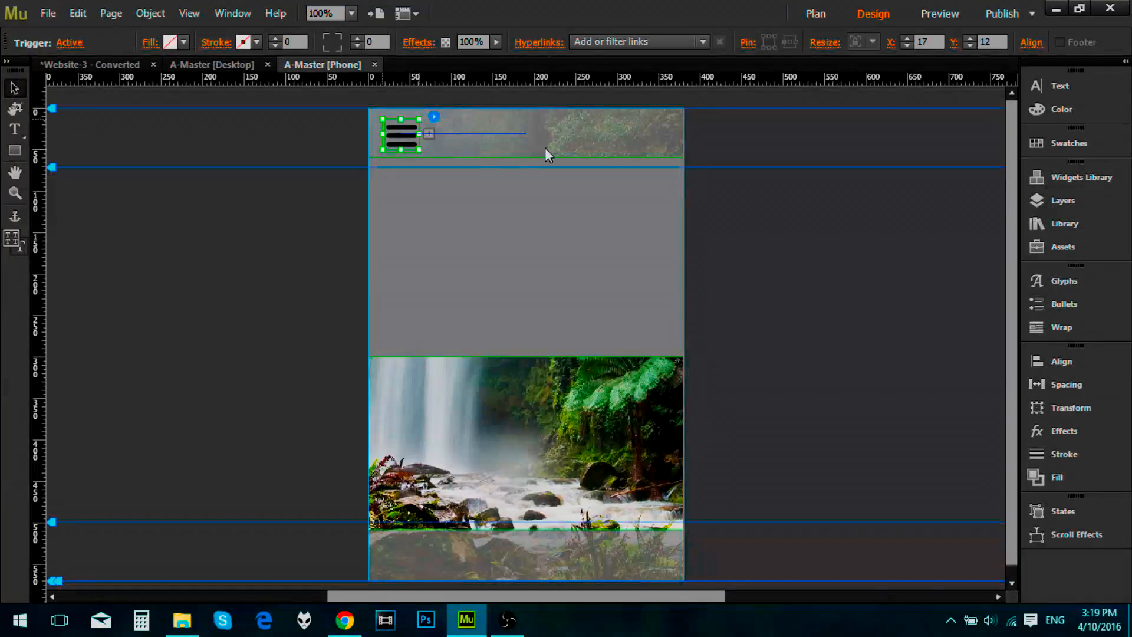
click(559, 152)
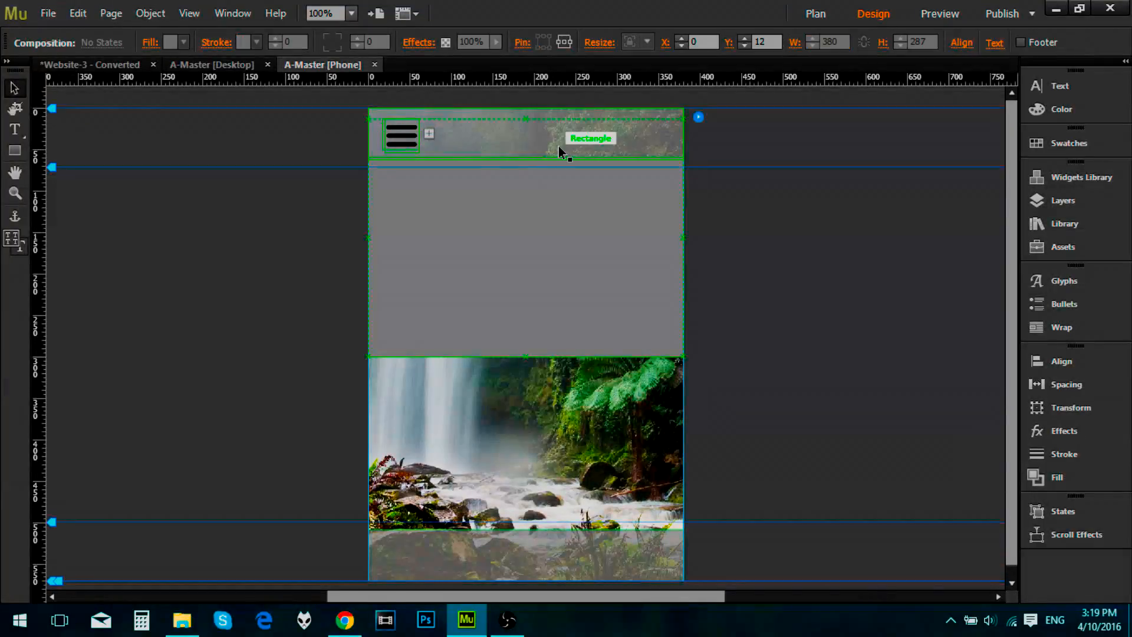
click(410, 145)
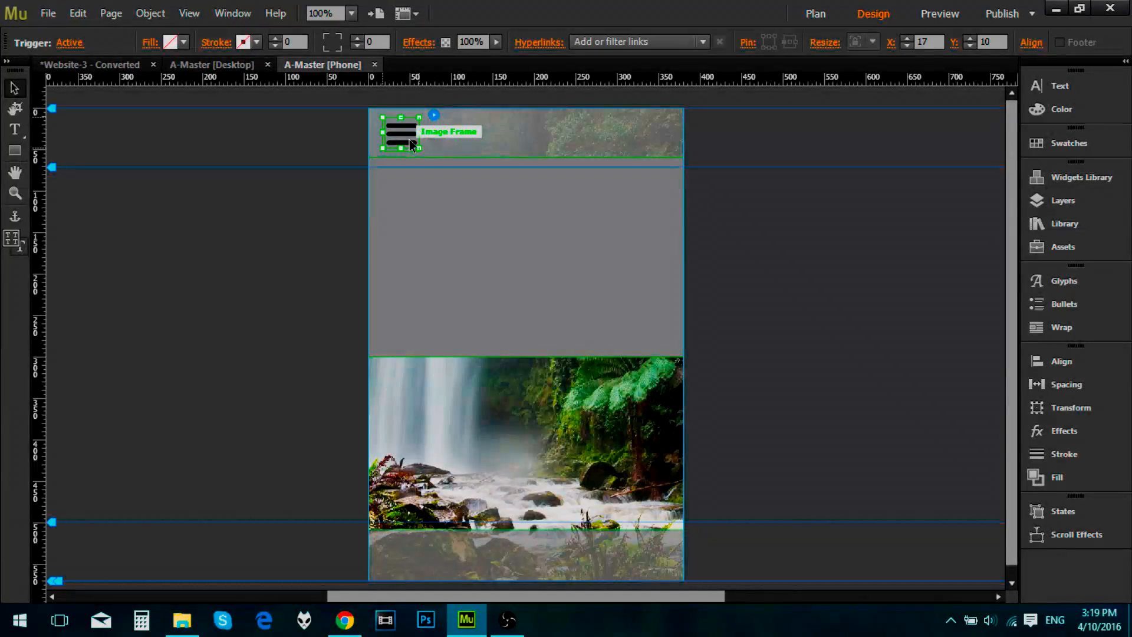
key(Left)
key(Left)
key(Down)
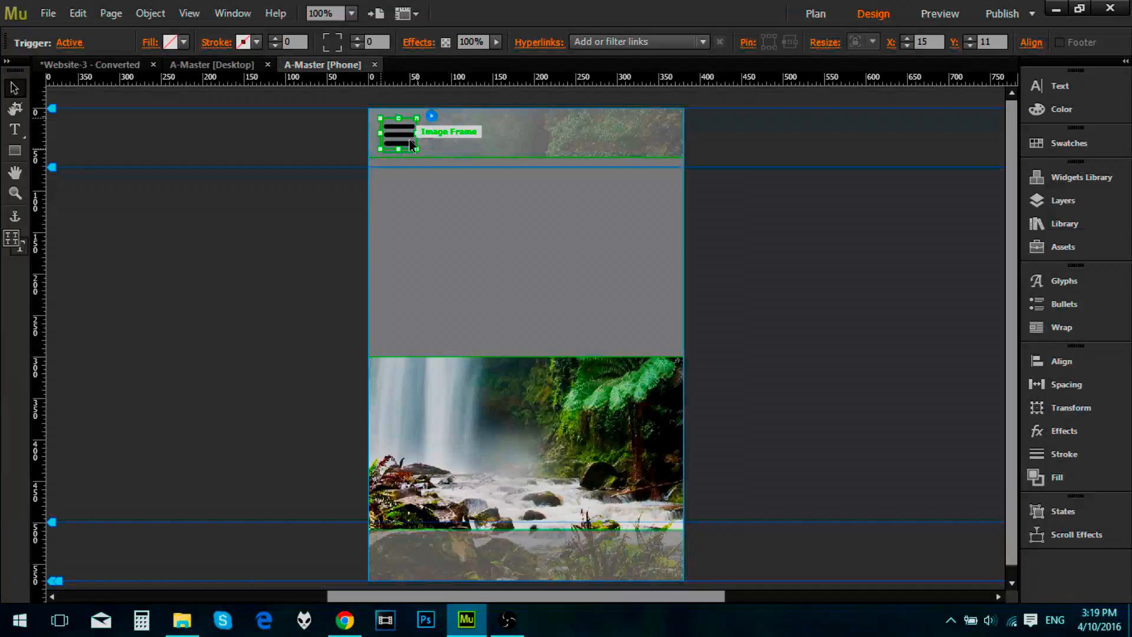
key(Left)
key(Up)
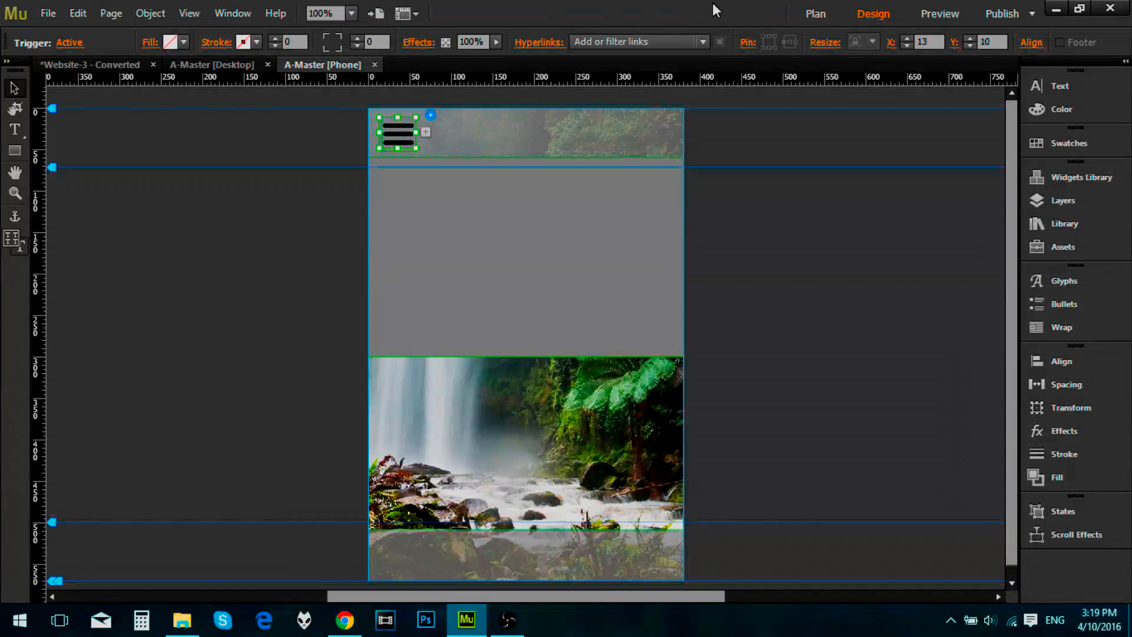
Step: Preview the phone page and test how the menu panel shows and hides from the three-bar icon
click(939, 14)
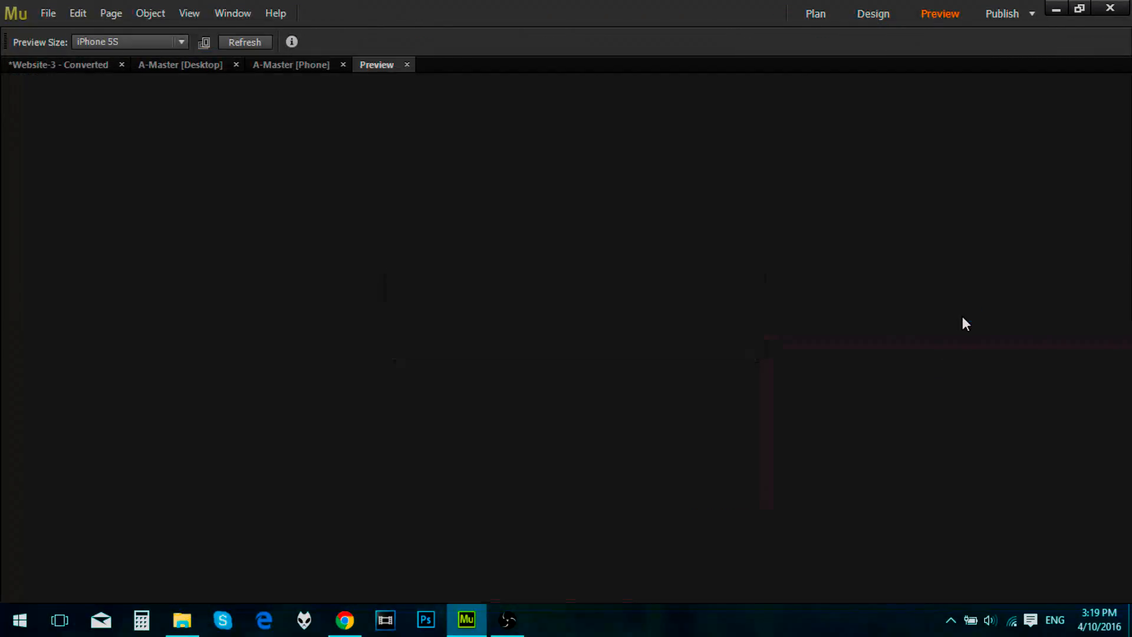
click(458, 147)
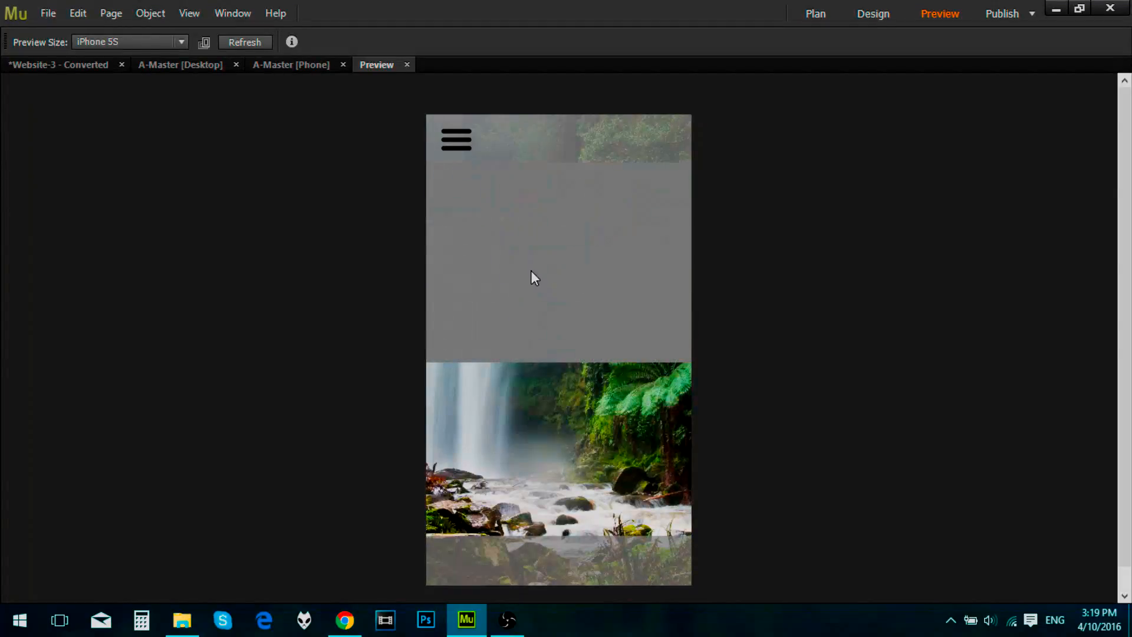
click(645, 422)
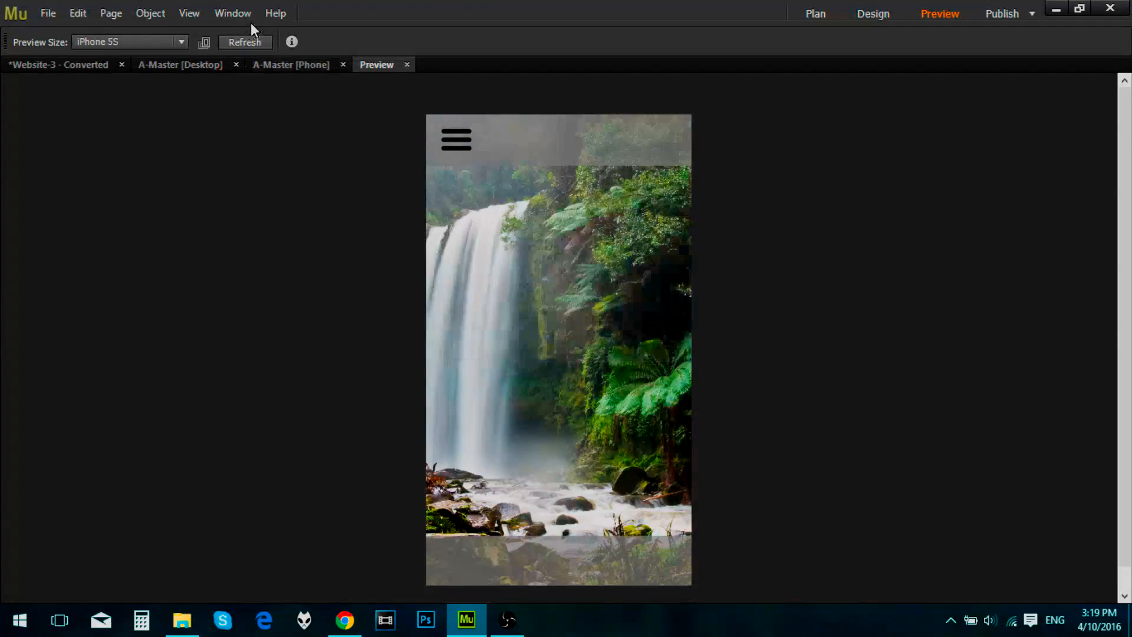
click(407, 64)
Step: Place a Vertical menu widget in the grey target container at about X 86, Y 96 and set its Menu Type to Manual
click(1098, 177)
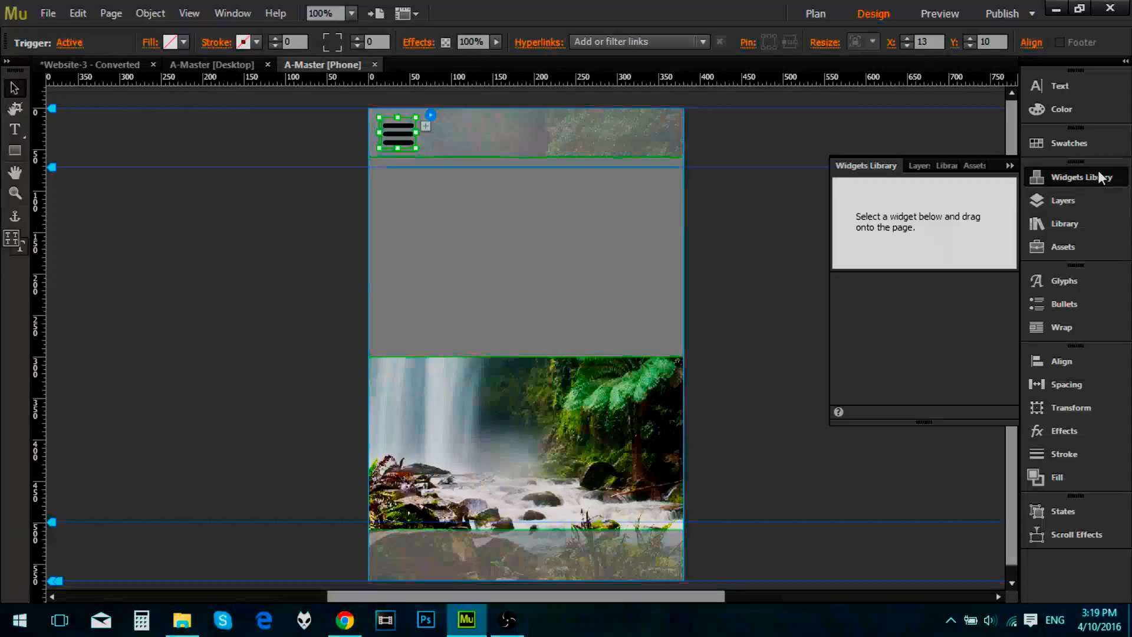
click(834, 299)
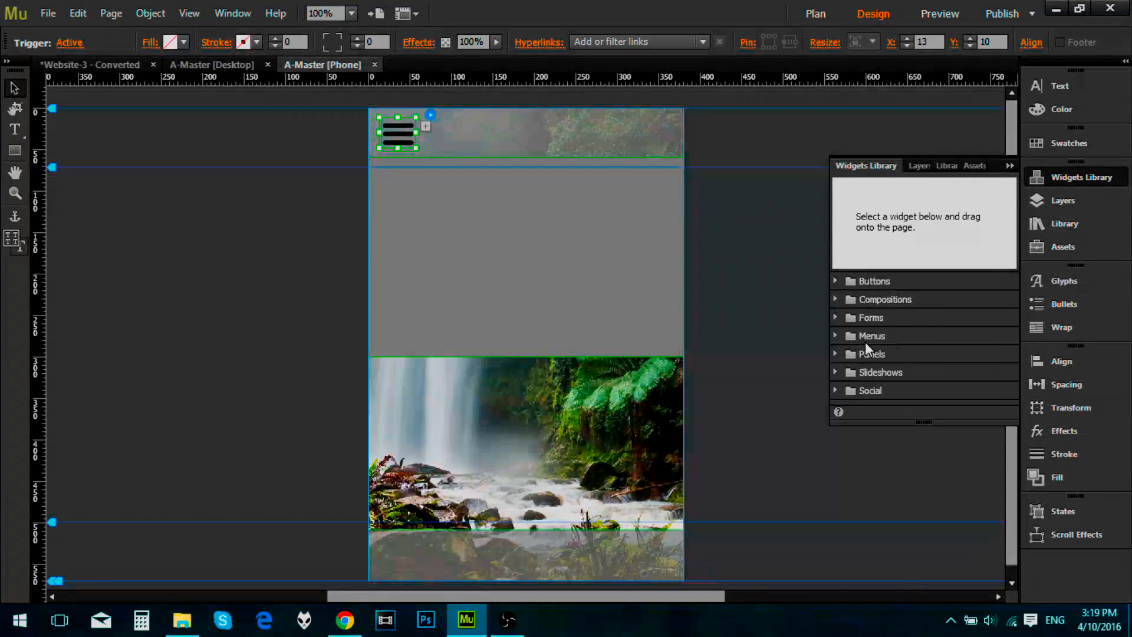
click(840, 336)
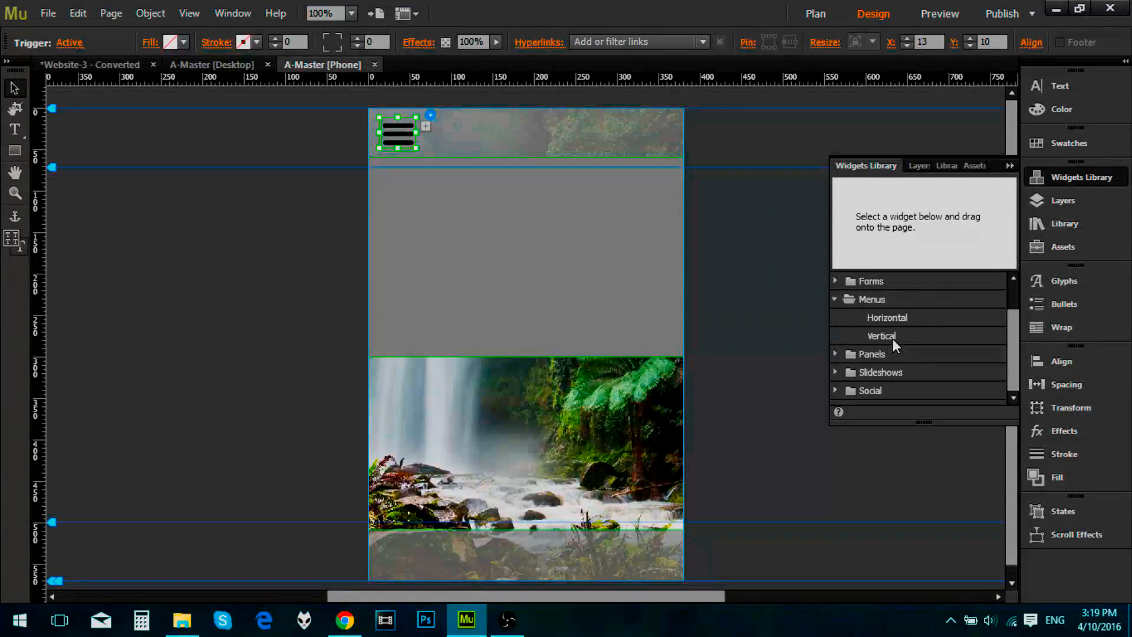
drag(890, 336, 440, 187)
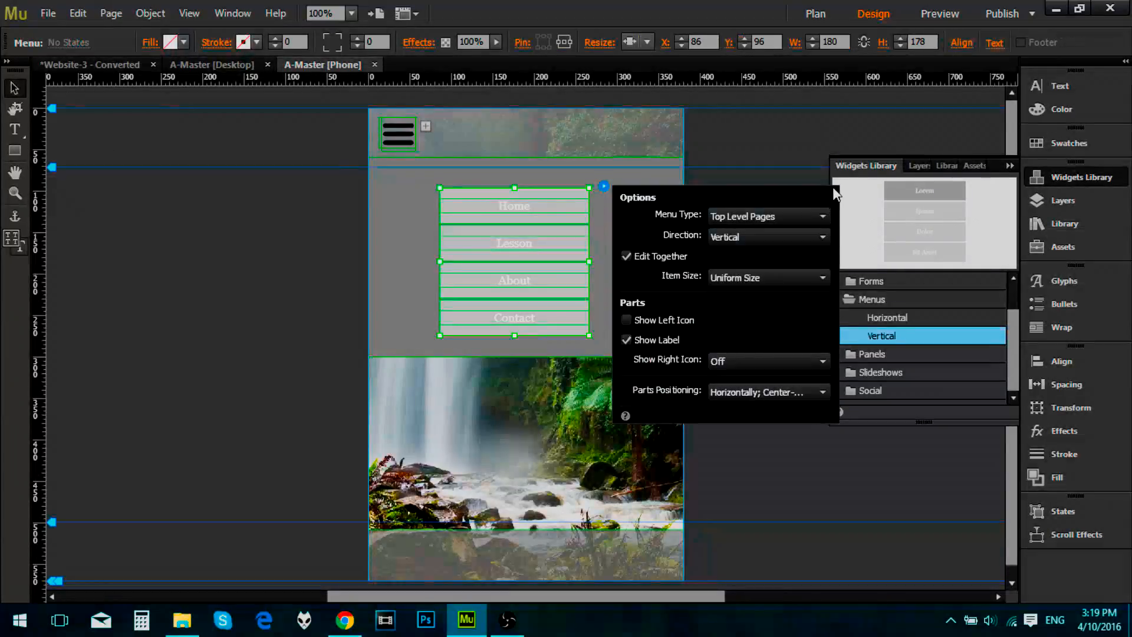
click(757, 215)
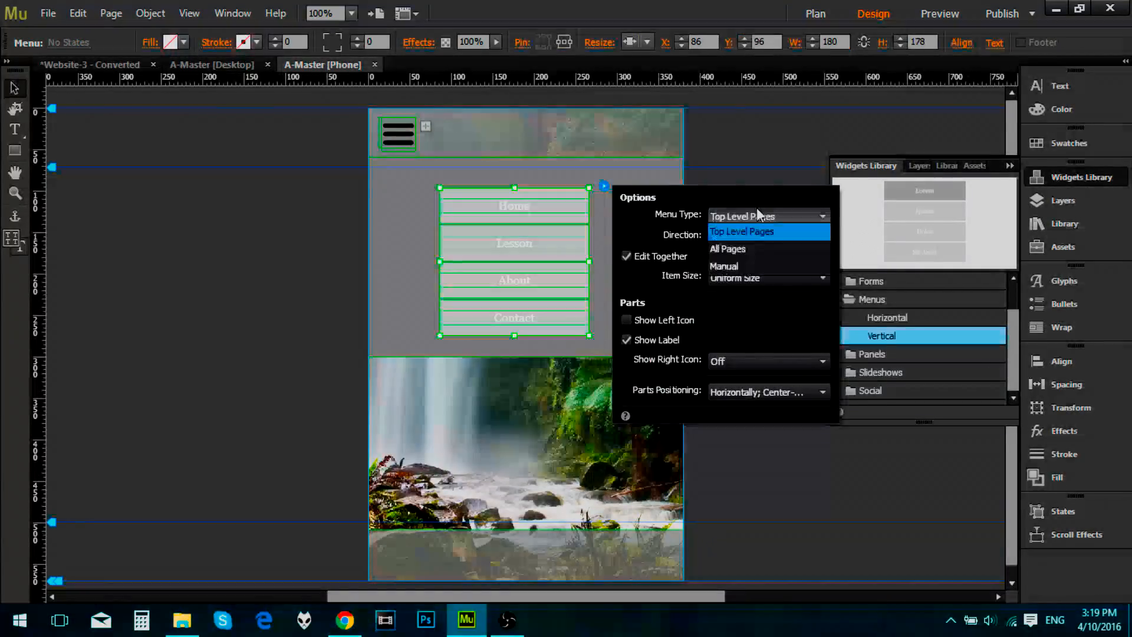
click(748, 265)
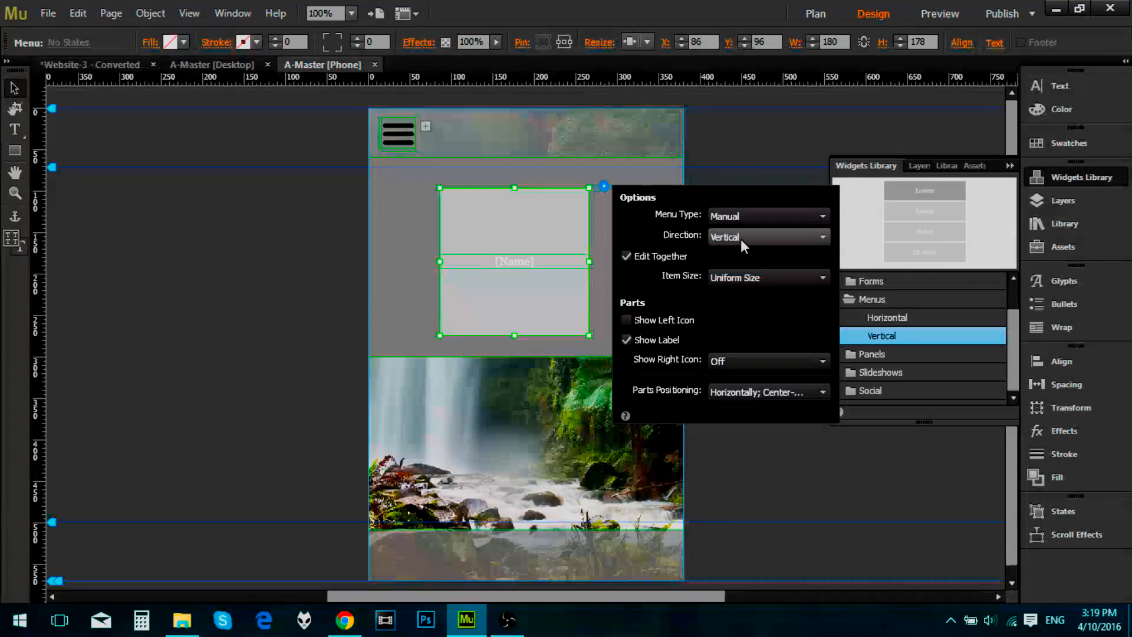
click(731, 277)
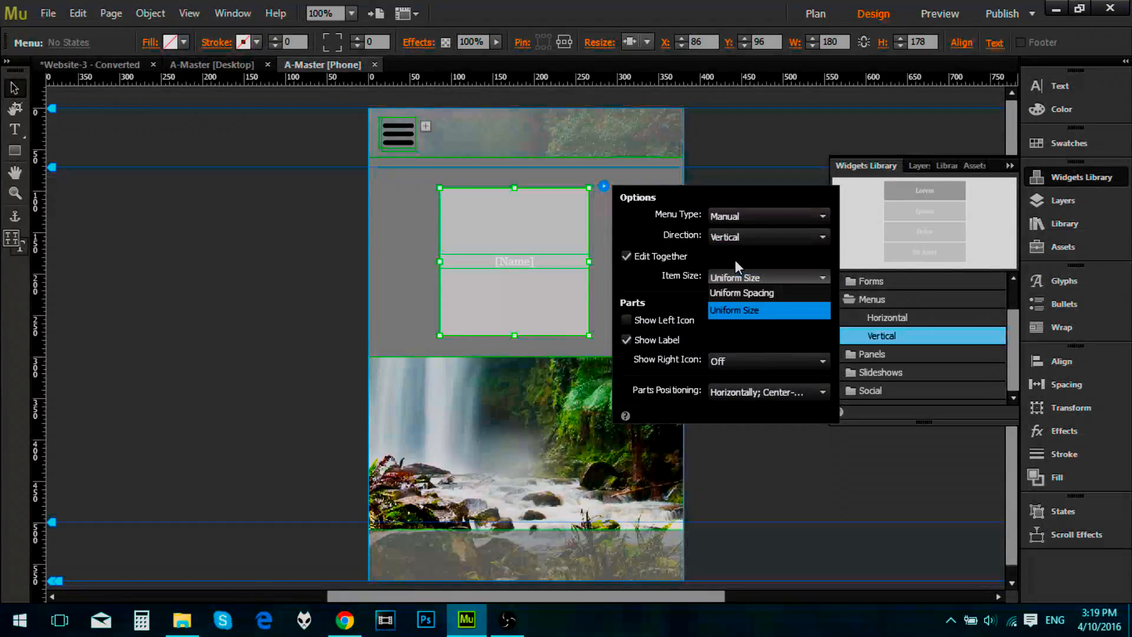
click(735, 259)
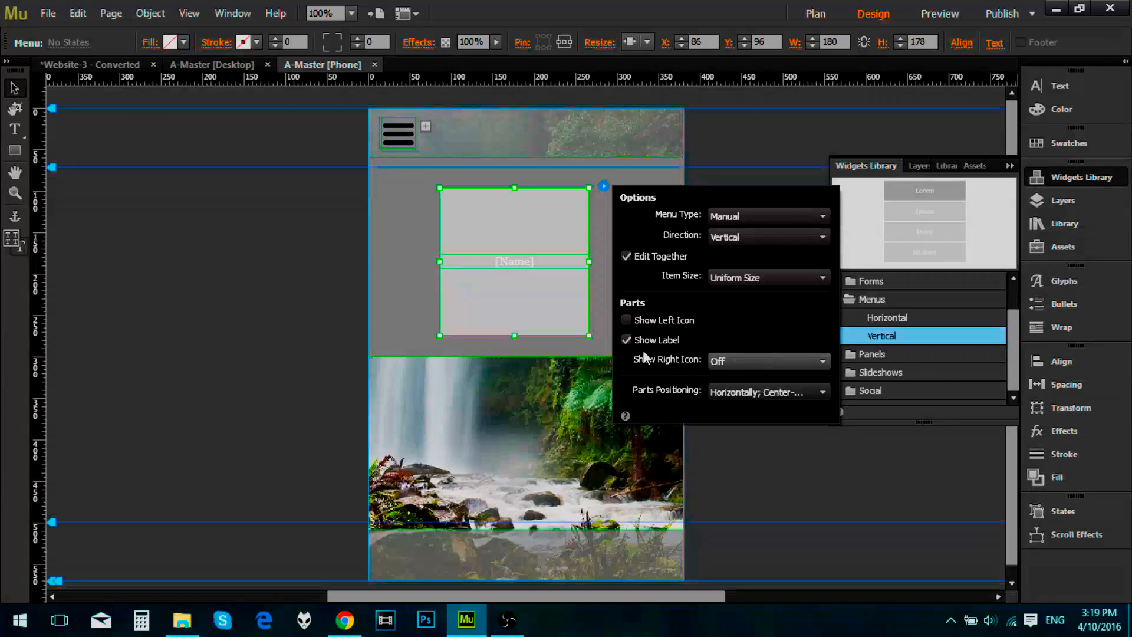
click(628, 341)
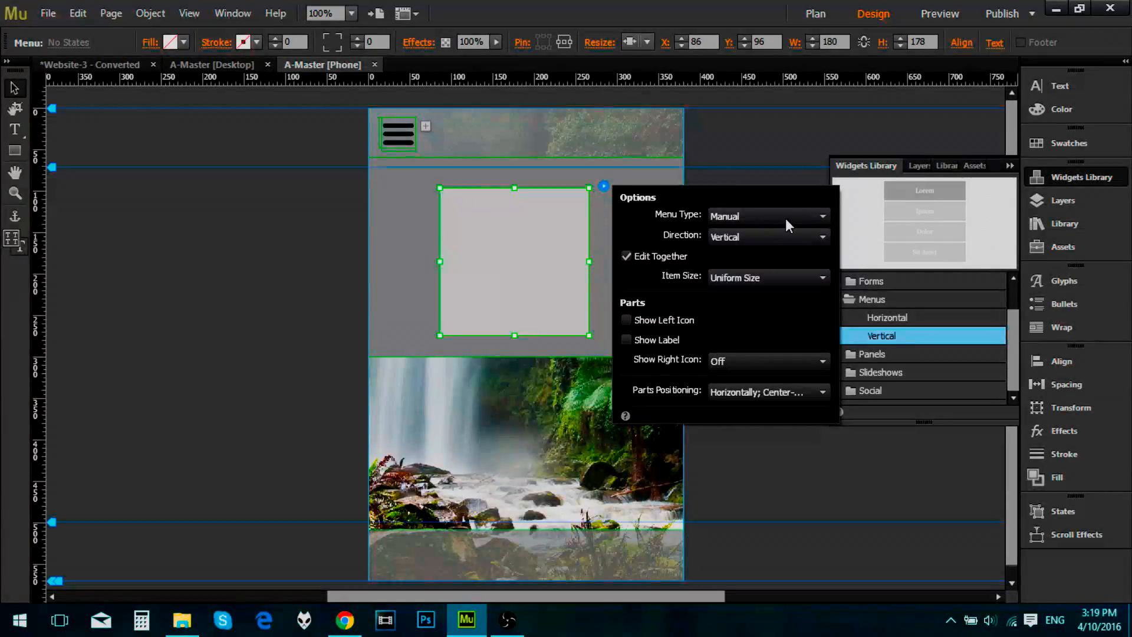
click(628, 340)
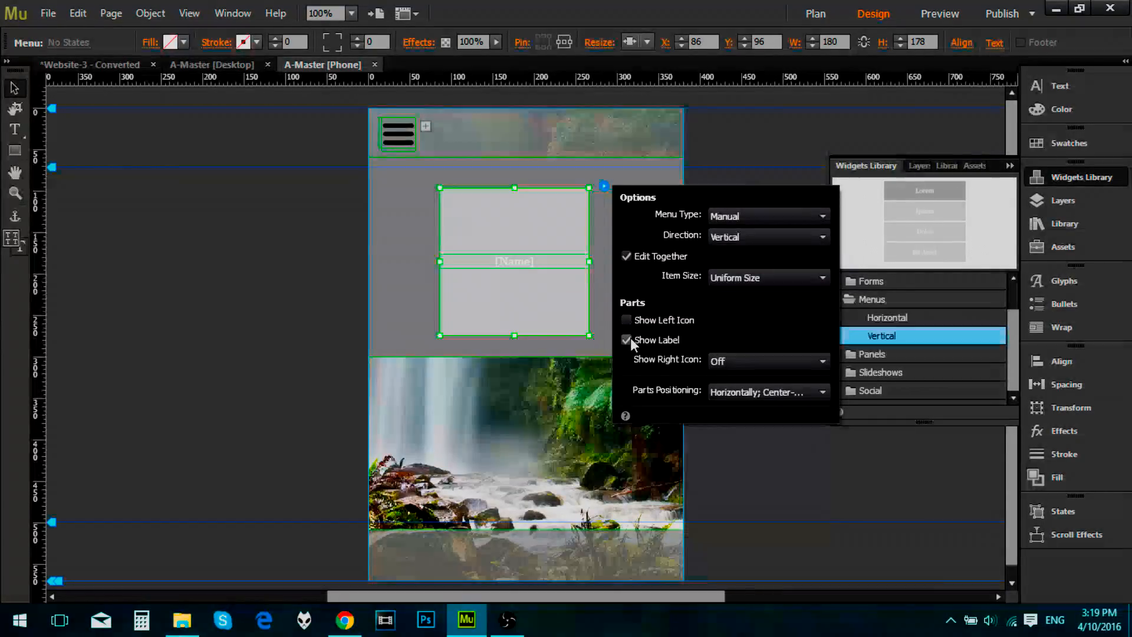
Step: Close the widgets library and rename the menu item's [Name] label to Home
click(1009, 171)
click(1011, 166)
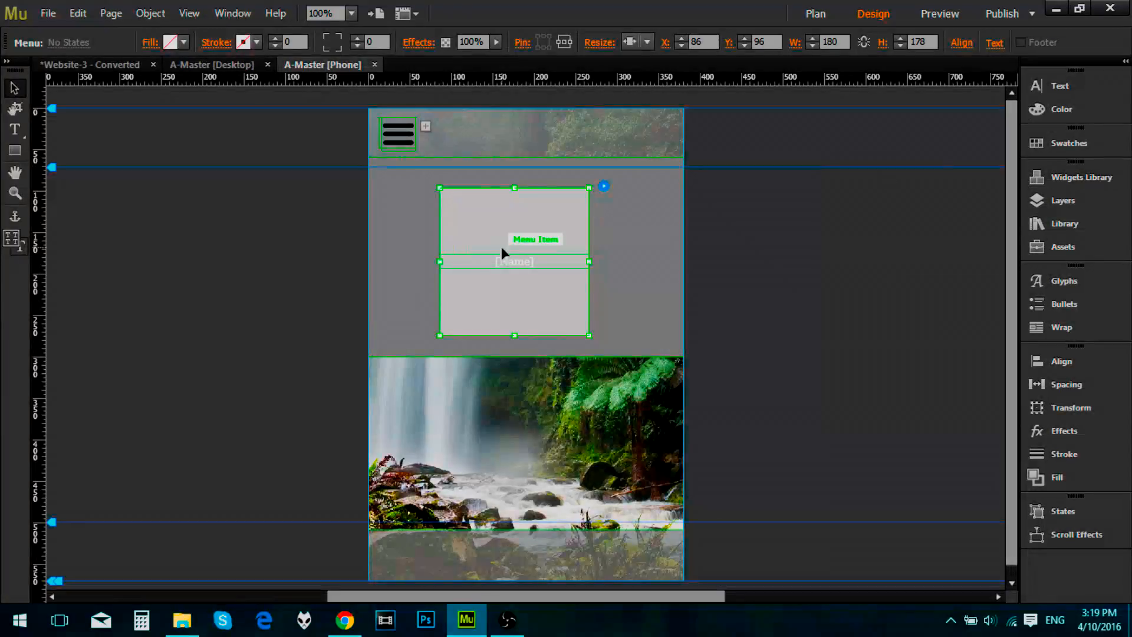
click(529, 263)
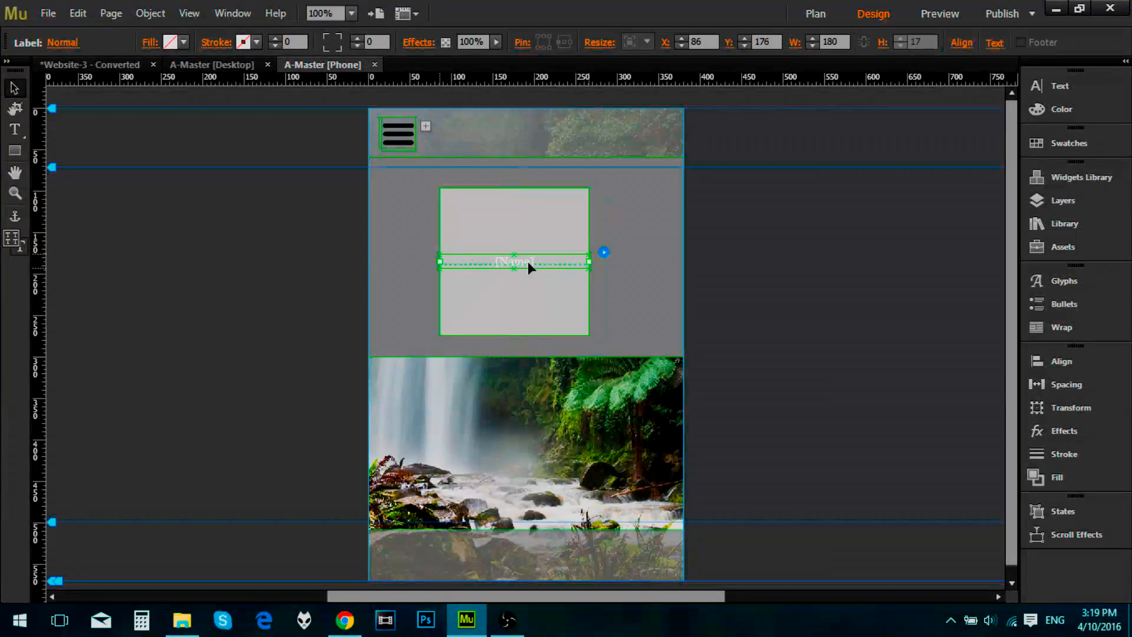
double_click(529, 262)
drag(540, 261, 446, 264)
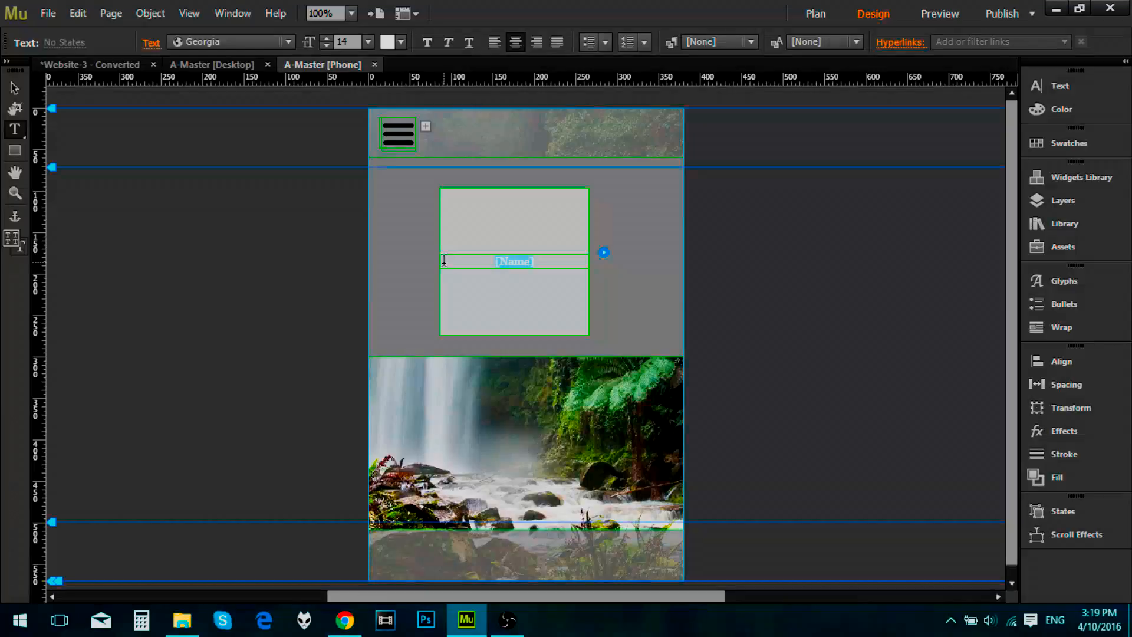
text(Ho)
key(Escape)
Step: Add a second menu item below Home and label it Lessons
click(521, 324)
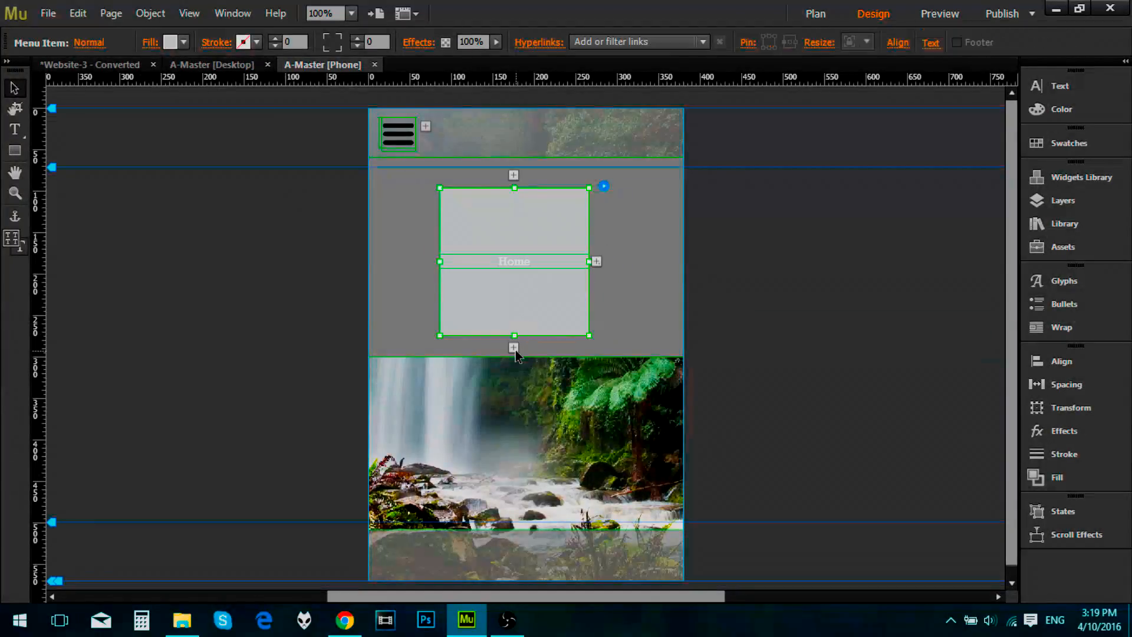
click(515, 349)
click(528, 299)
click(527, 299)
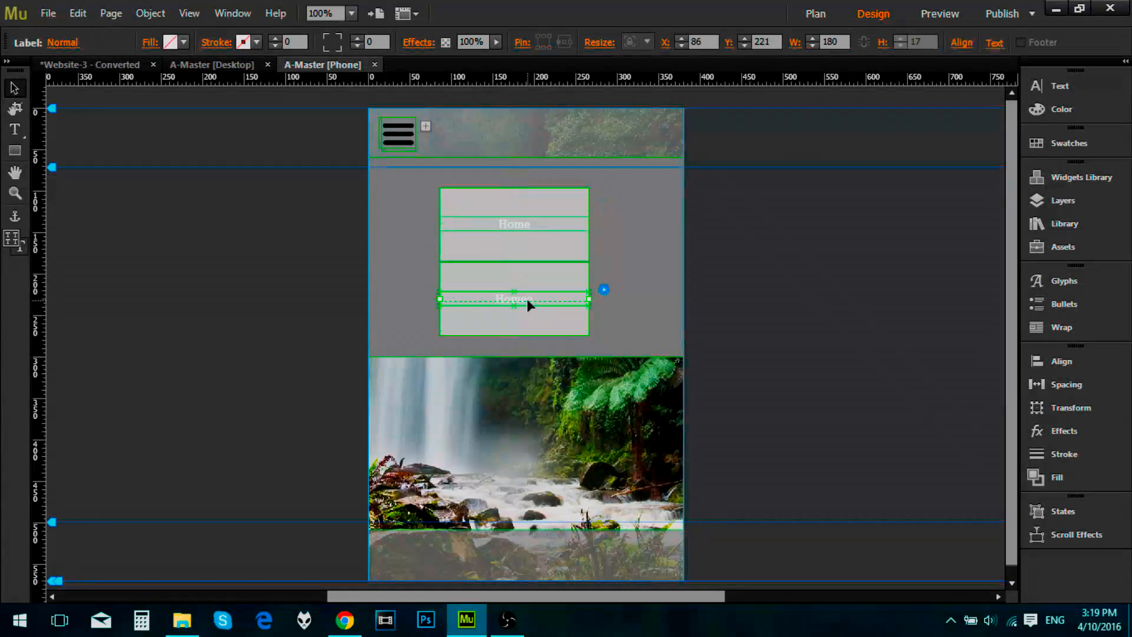
double_click(534, 299)
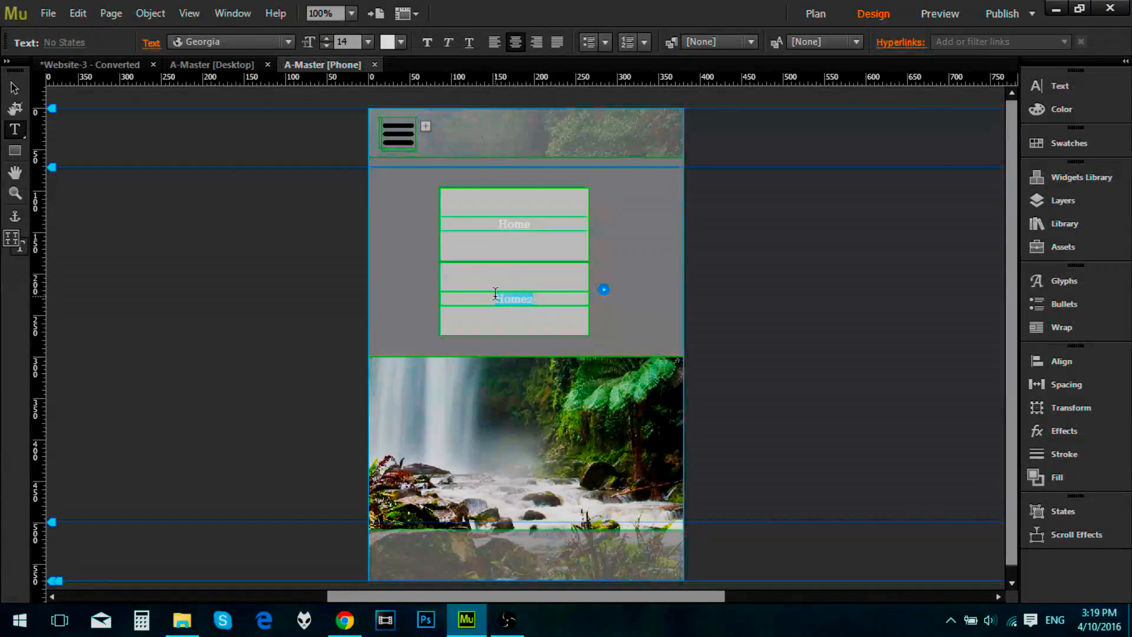
text(Lessons)
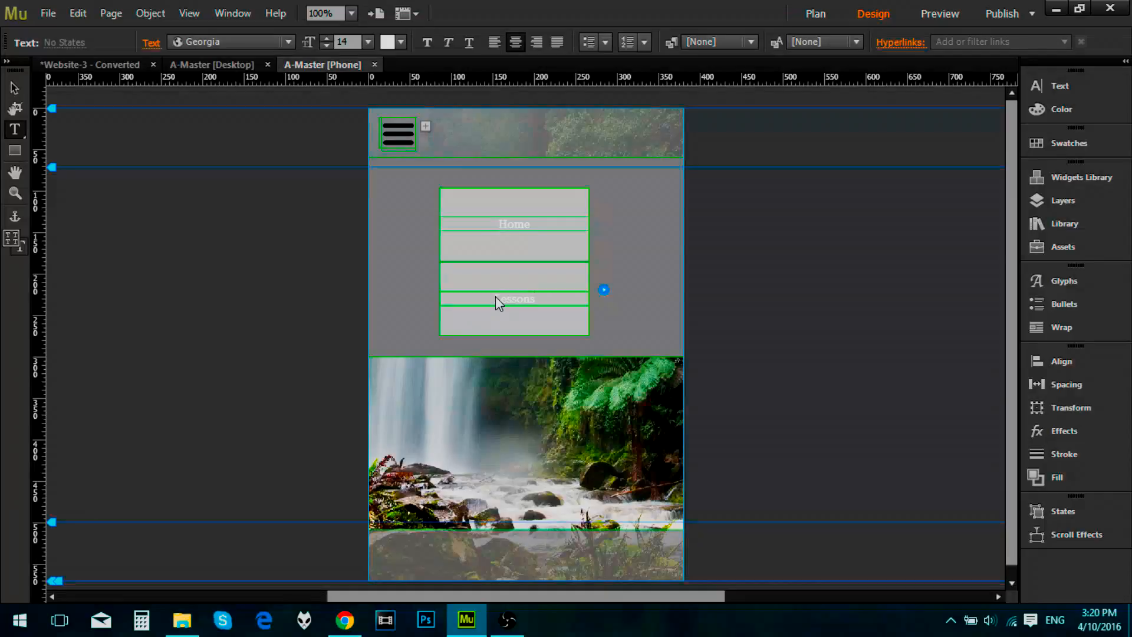
key(Escape)
Step: Add a third menu item below Lessons and label it About, checking the page names in the site plan
click(514, 348)
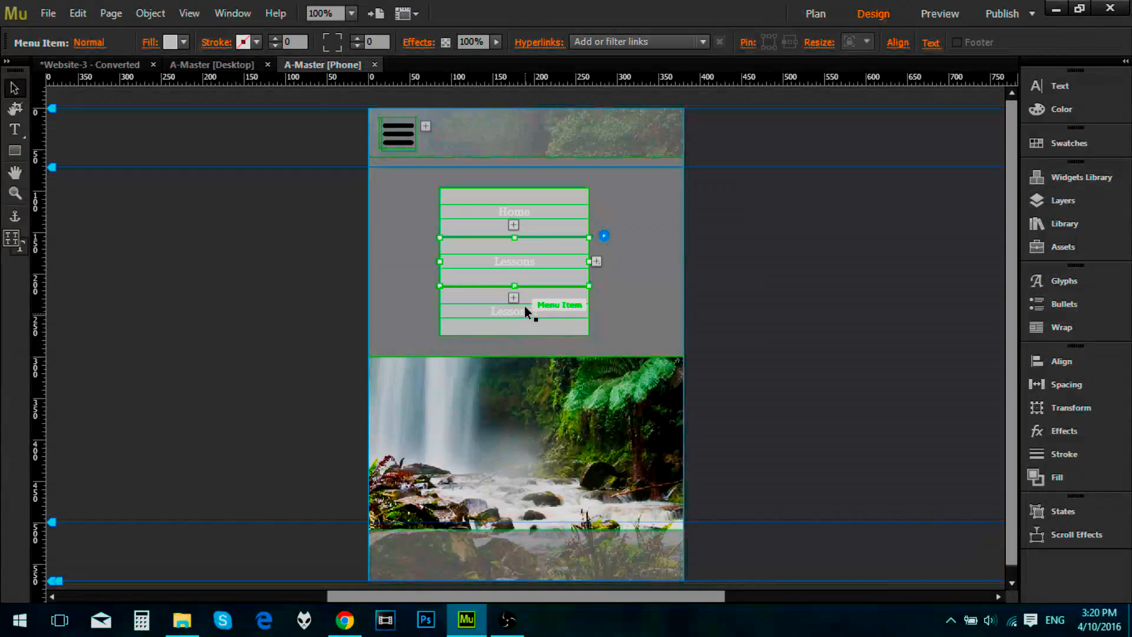
click(115, 66)
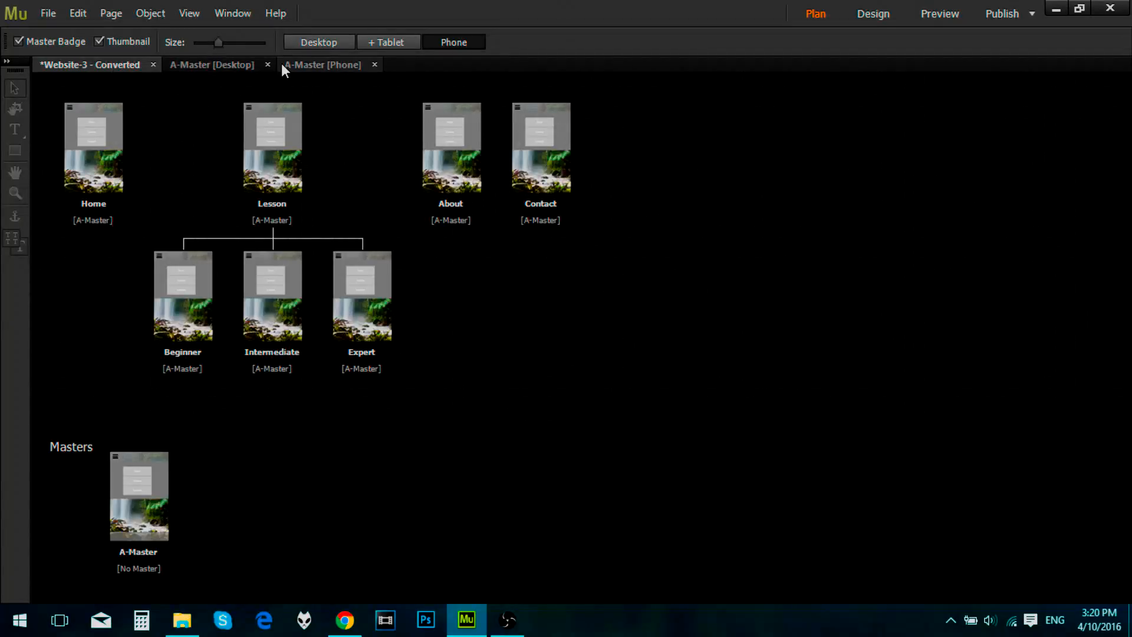
click(319, 67)
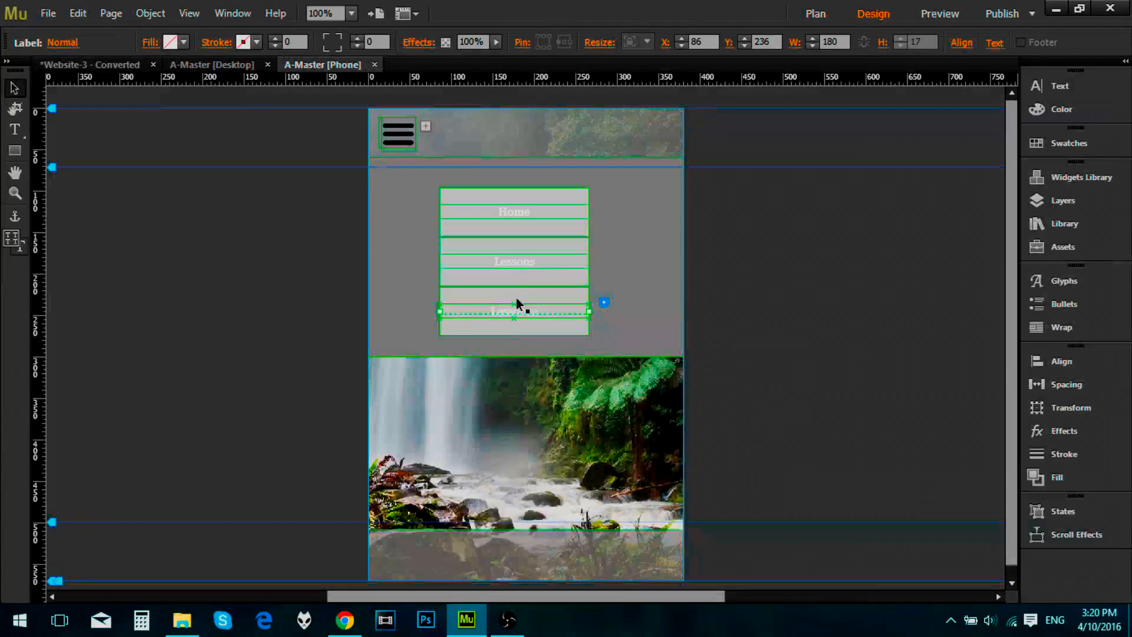
click(518, 320)
click(530, 316)
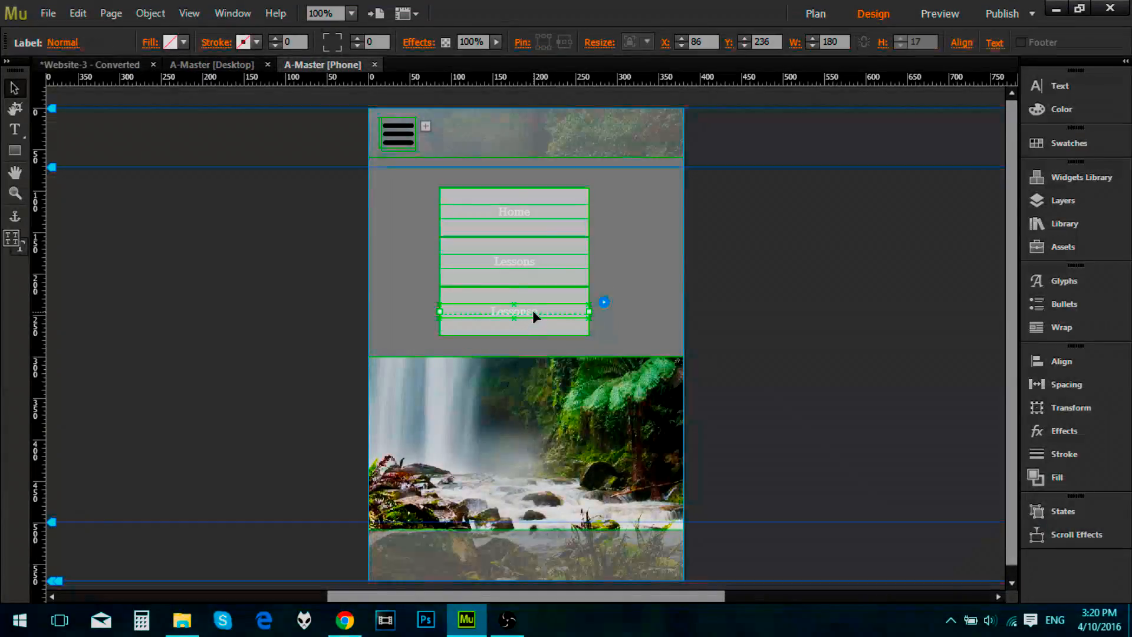
double_click(532, 310)
drag(544, 311, 446, 313)
text(About)
key(Escape)
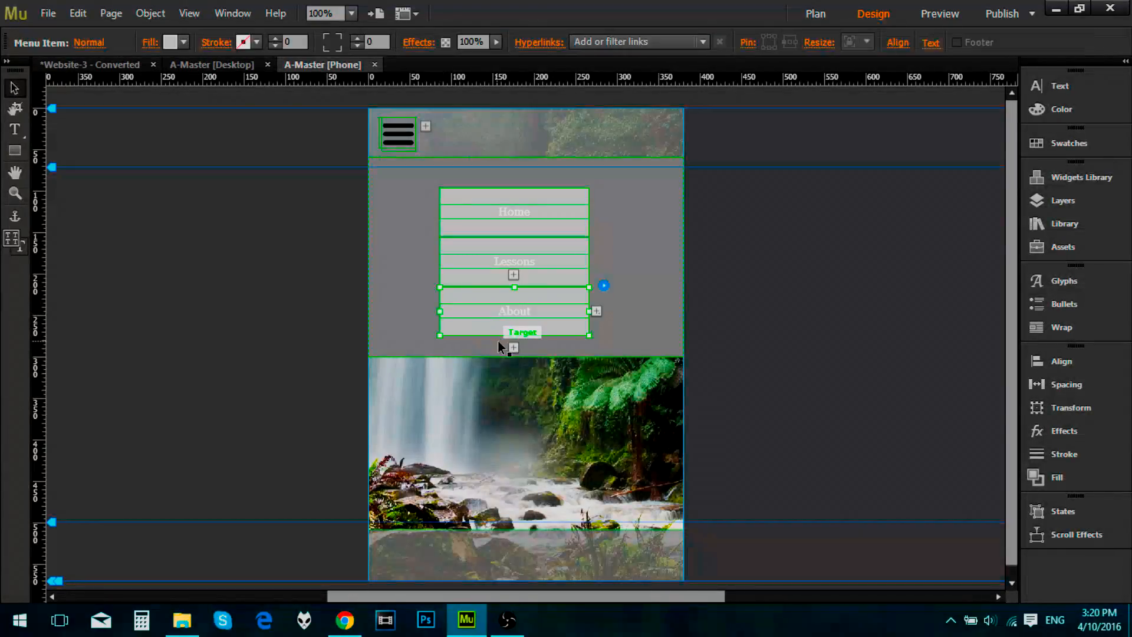
Step: Add a fourth menu item below About and label it Contact
click(519, 348)
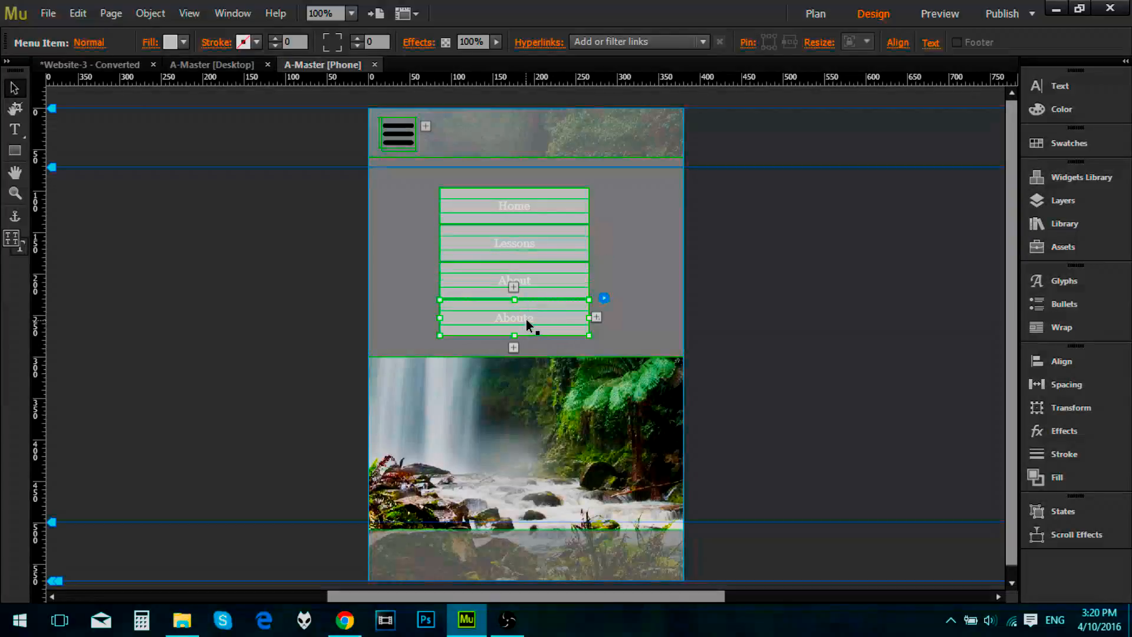
click(529, 317)
double_click(535, 317)
drag(537, 317, 475, 312)
text(Contact)
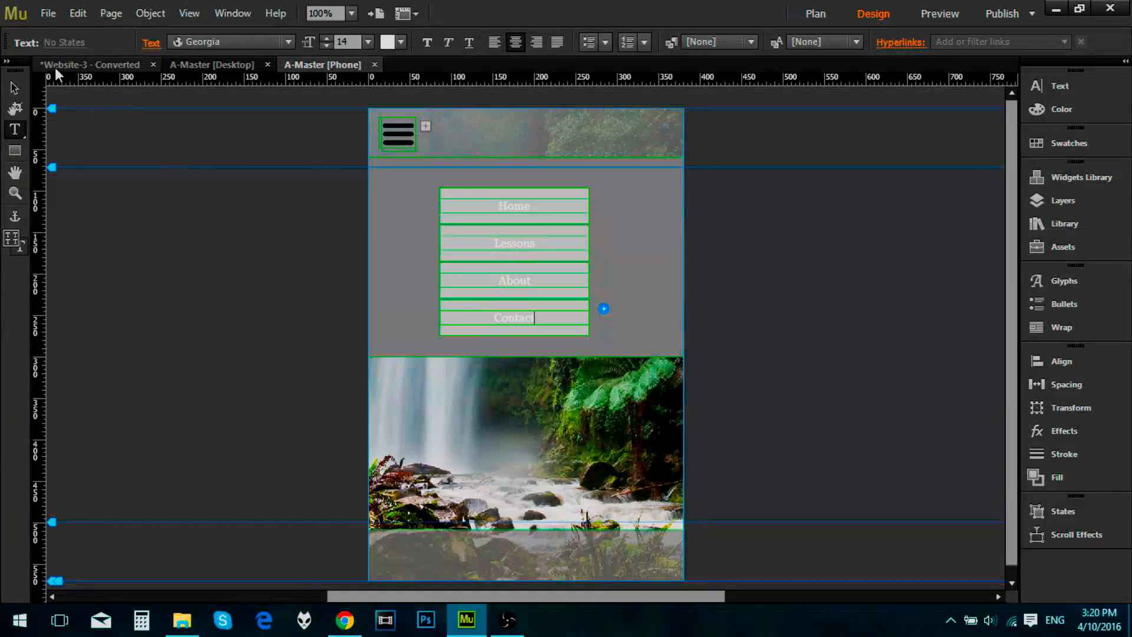
click(21, 88)
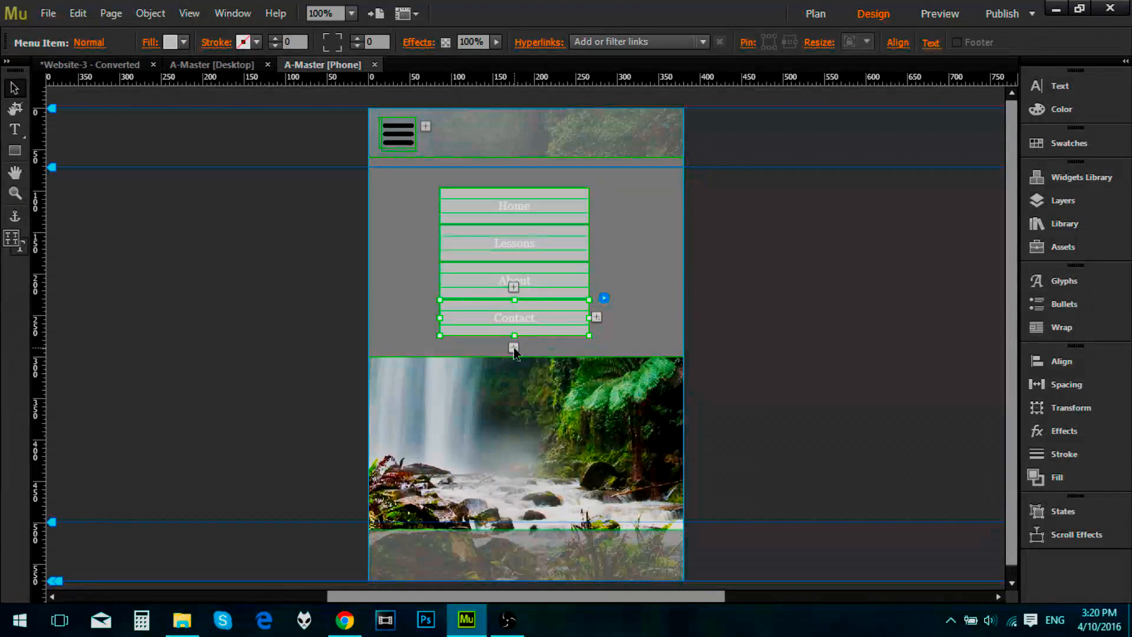
Step: Add a submenu to the Lessons menu item and label its first item Beginner
click(577, 241)
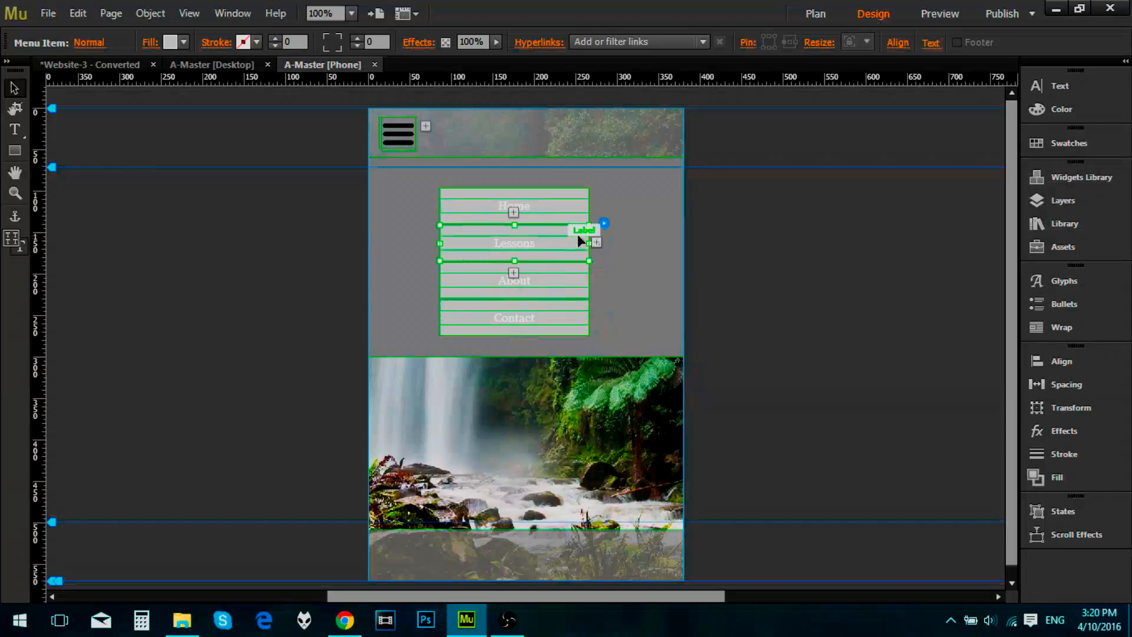
click(597, 243)
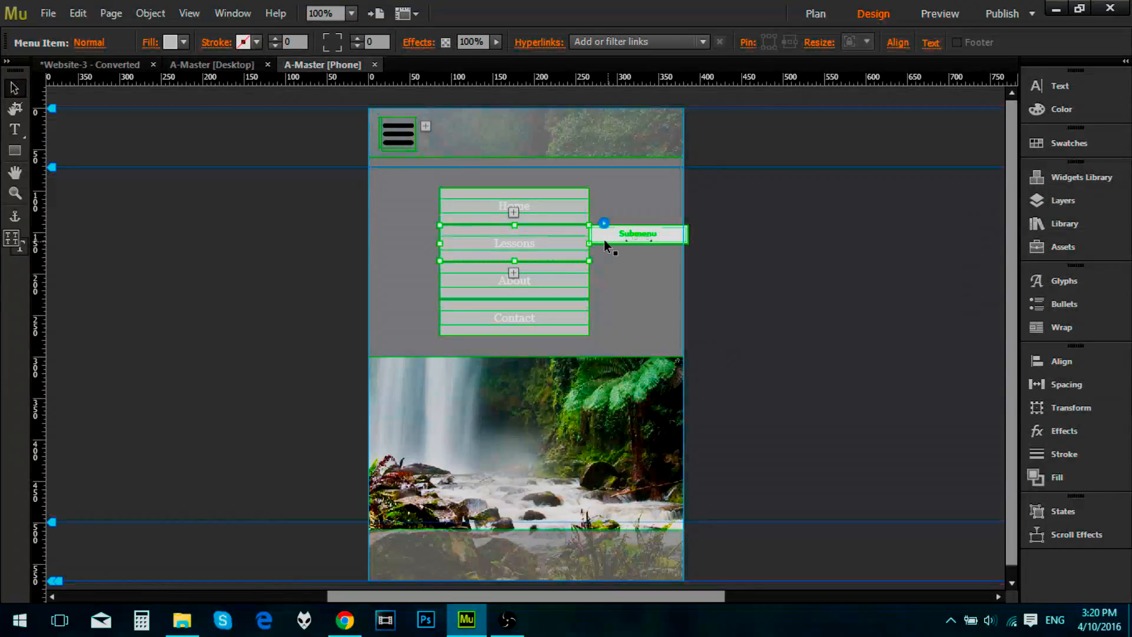
double_click(640, 236)
double_click(661, 236)
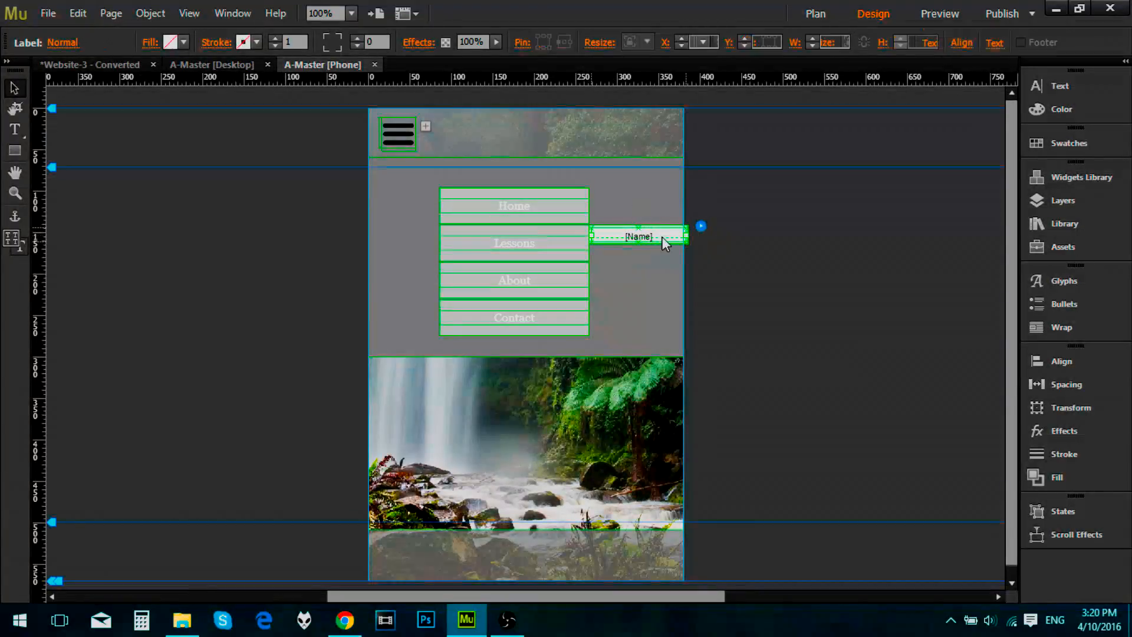
drag(662, 234, 607, 235)
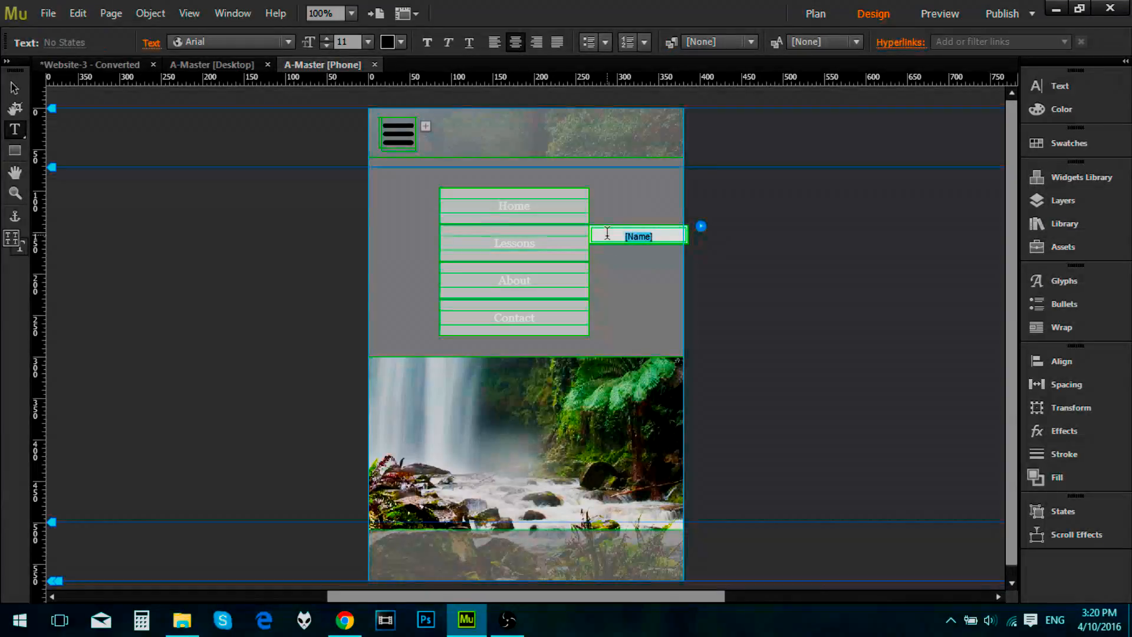
text(Beginner)
key(Escape)
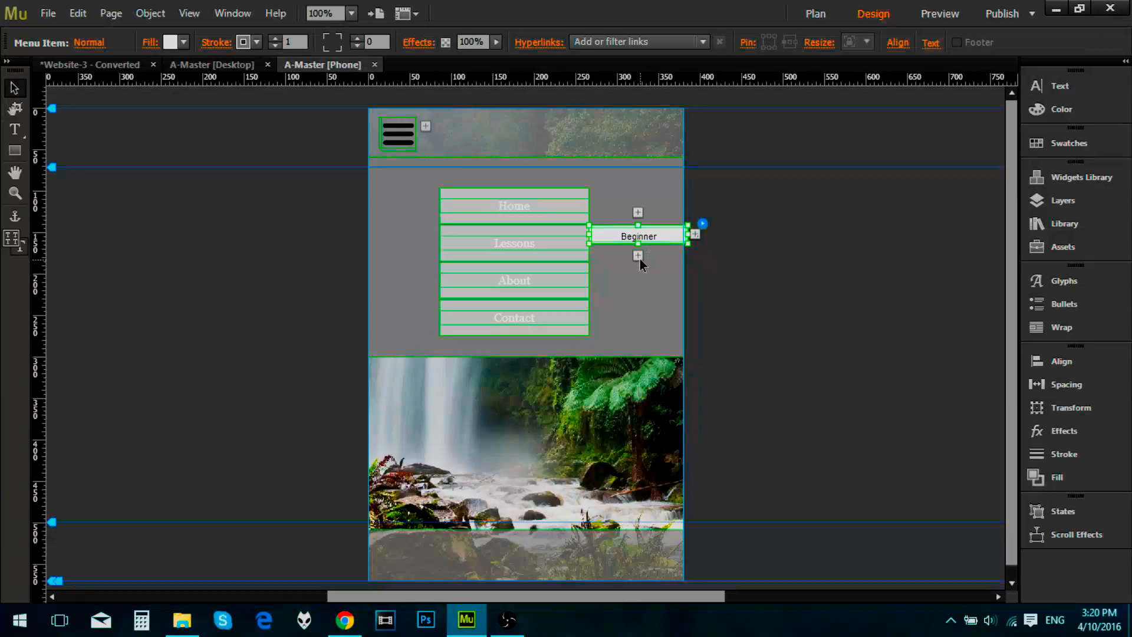
Step: Add a second submenu item below Beginner and label it Intermediate
click(639, 255)
click(663, 257)
double_click(664, 256)
text(Intermed)
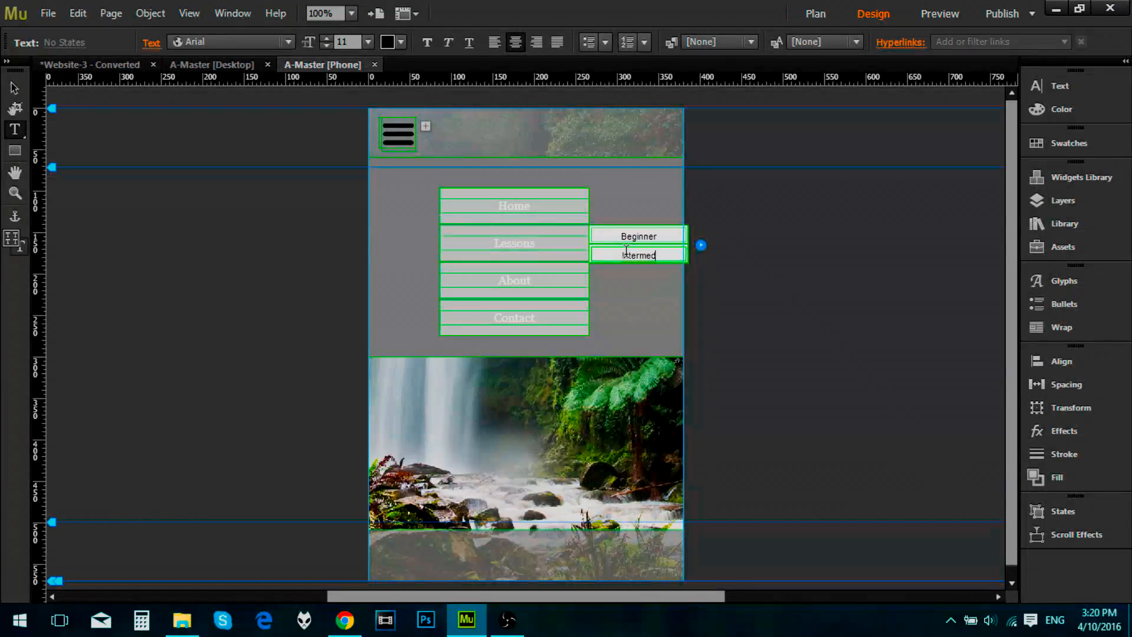
text(iate)
Step: Check the lesson page names in the site plan and add a third submenu item labelled Expert below Intermediate
click(94, 65)
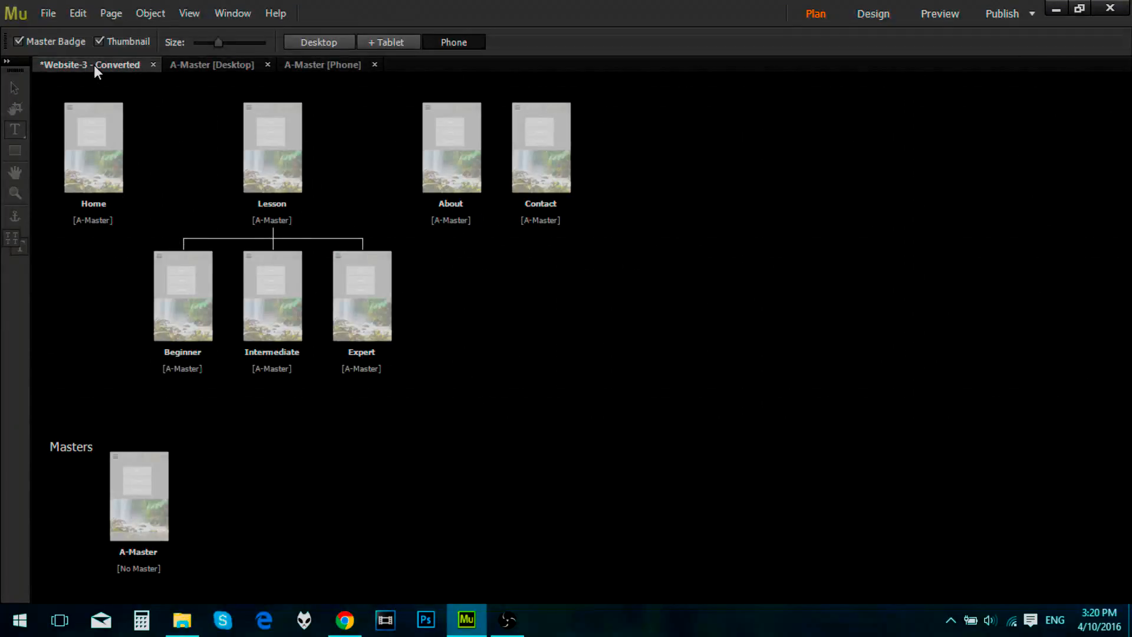
click(281, 66)
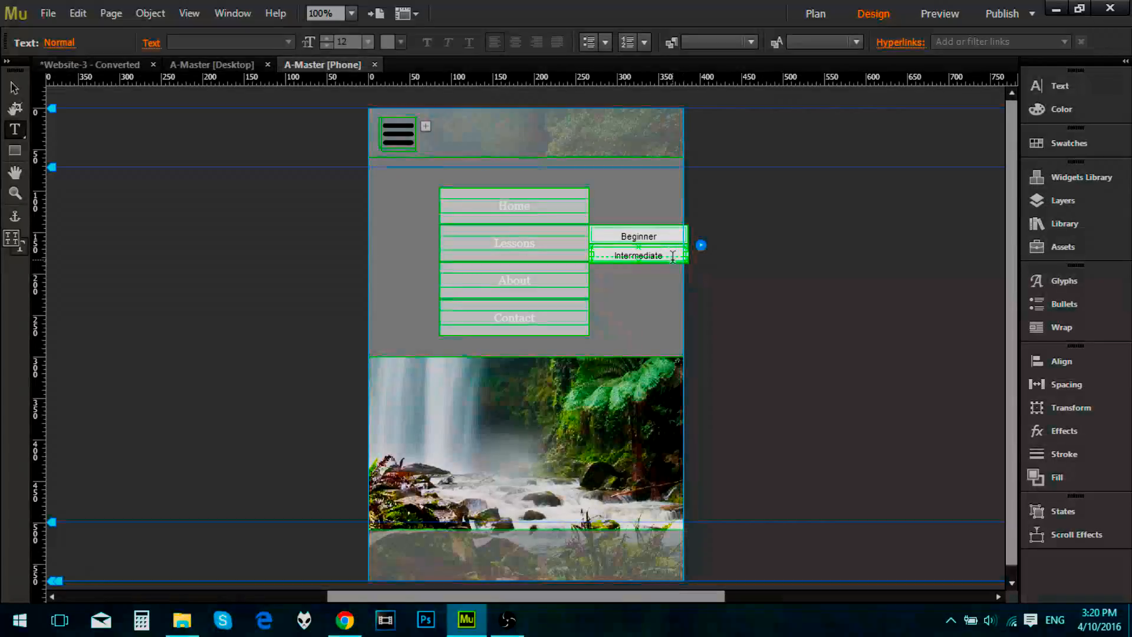
click(659, 259)
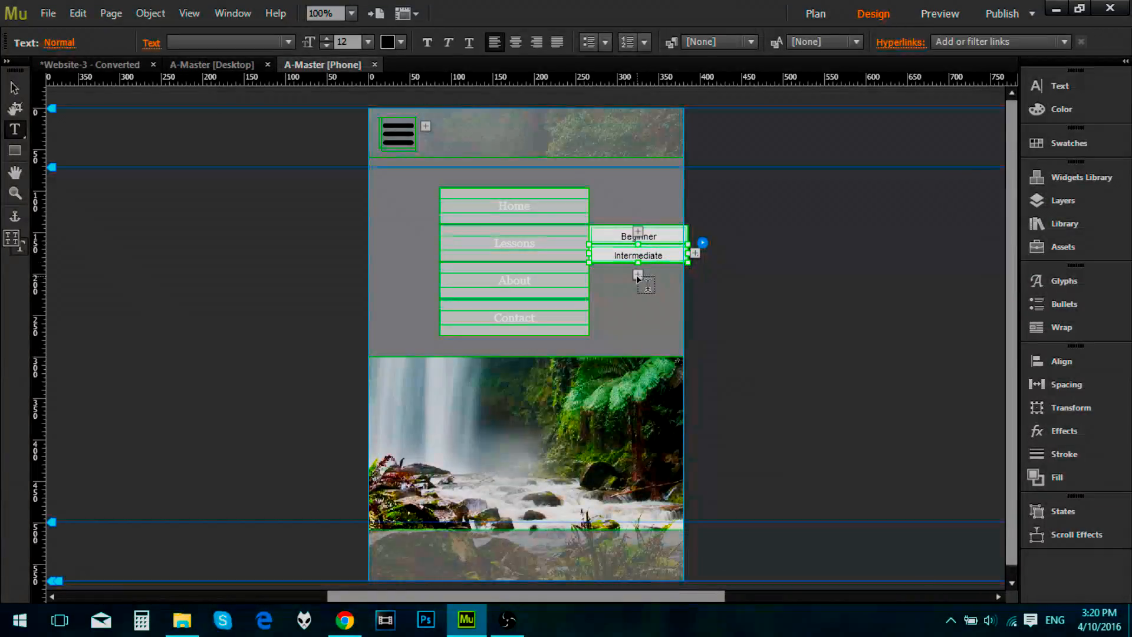
click(641, 275)
click(646, 253)
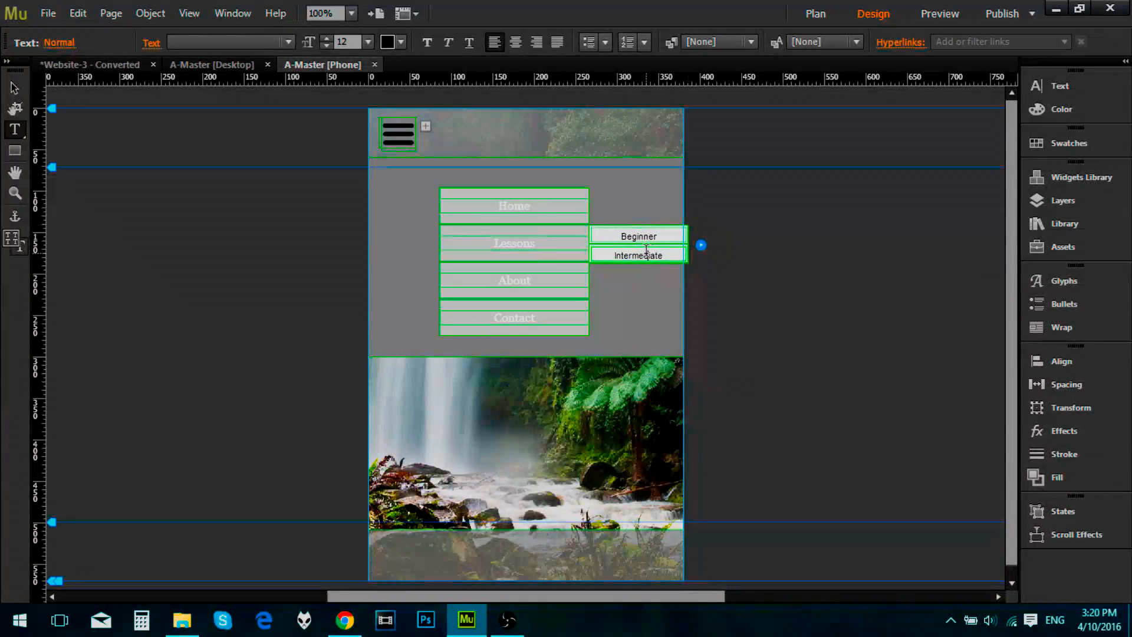
key(Escape)
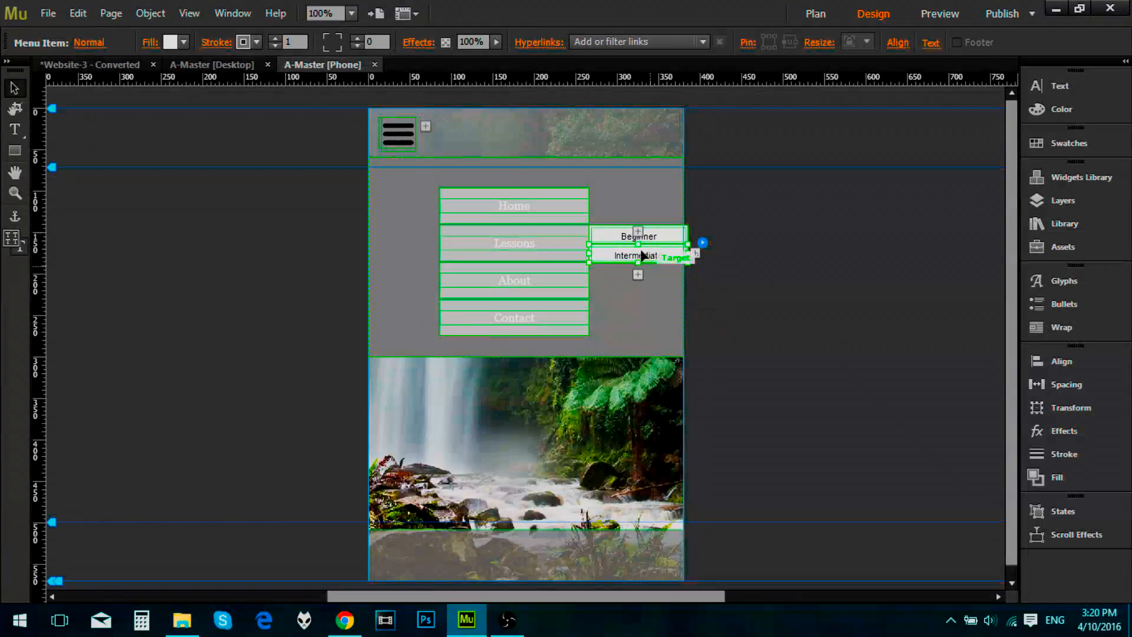
click(638, 275)
click(666, 277)
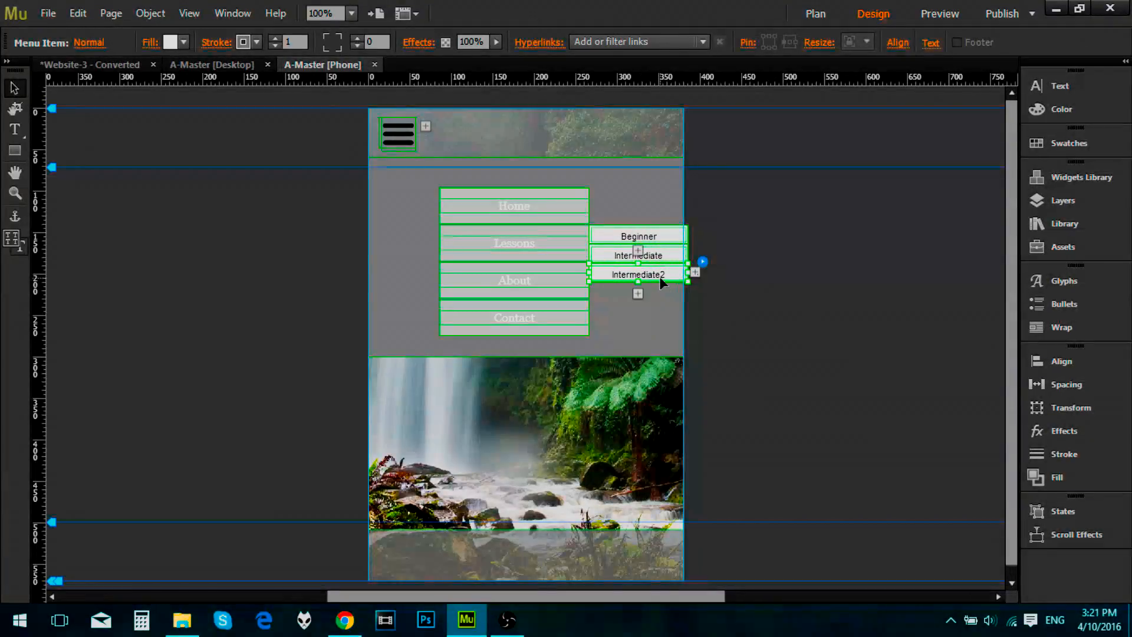
double_click(670, 274)
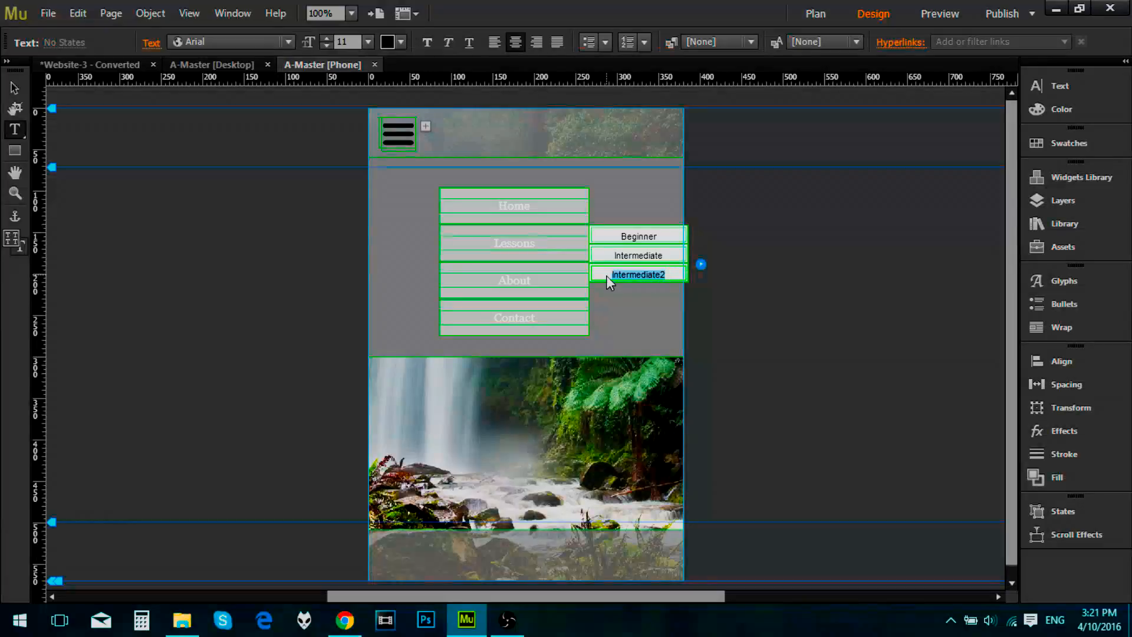
text(Expert)
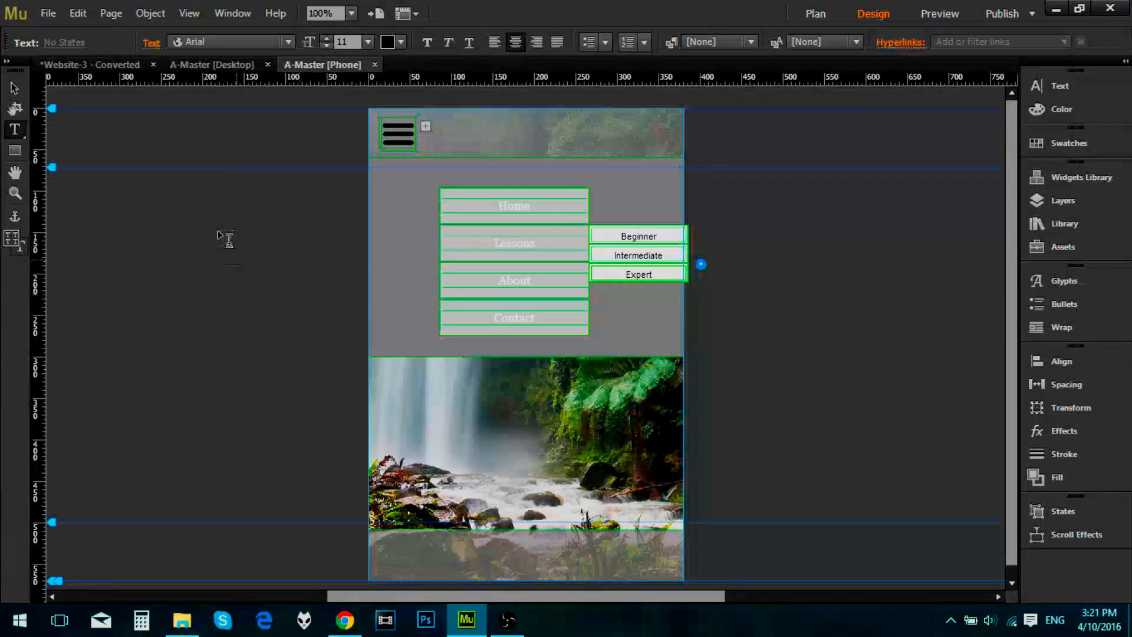
click(14, 88)
Step: Move the whole vertical menu to about X 34, Y 71 and stretch its height to about 223 px
click(447, 238)
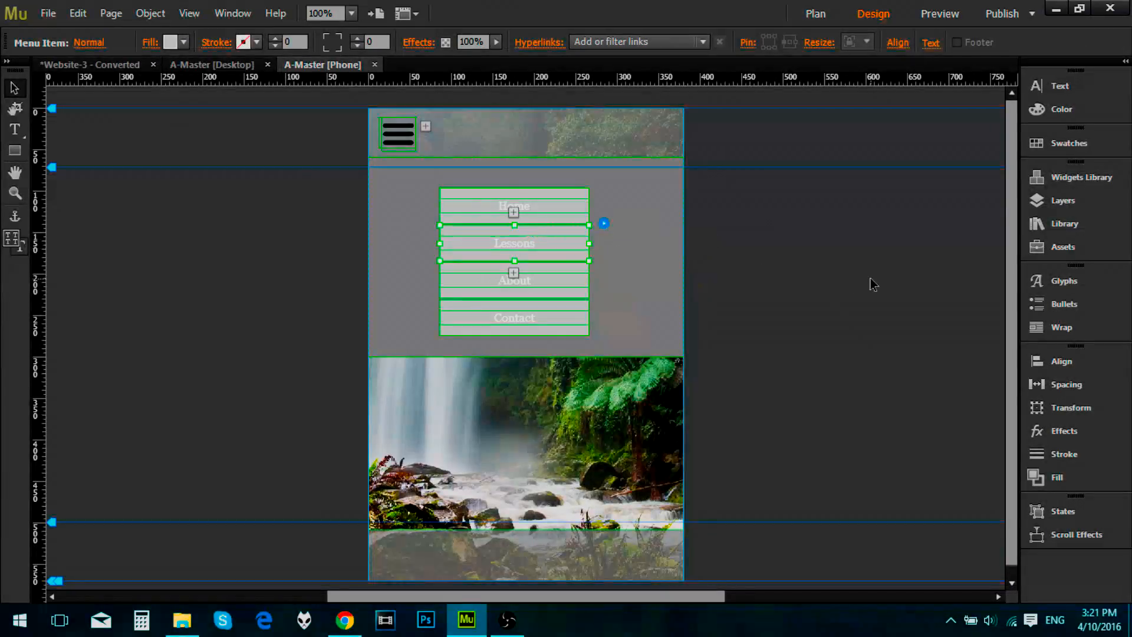
drag(465, 222, 487, 228)
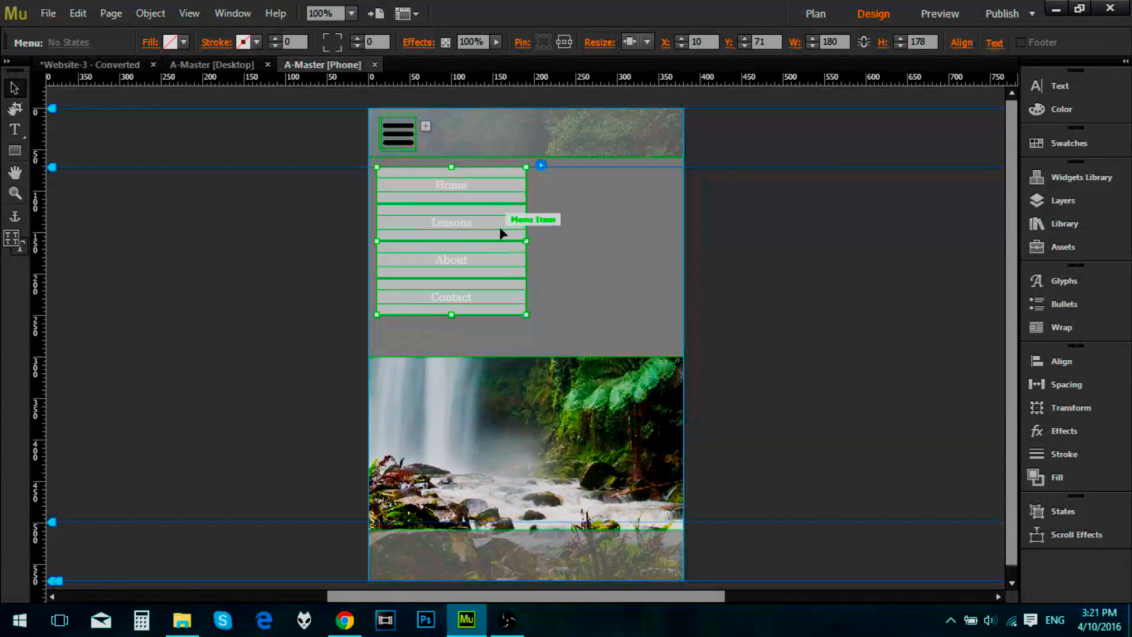
click(490, 223)
click(479, 294)
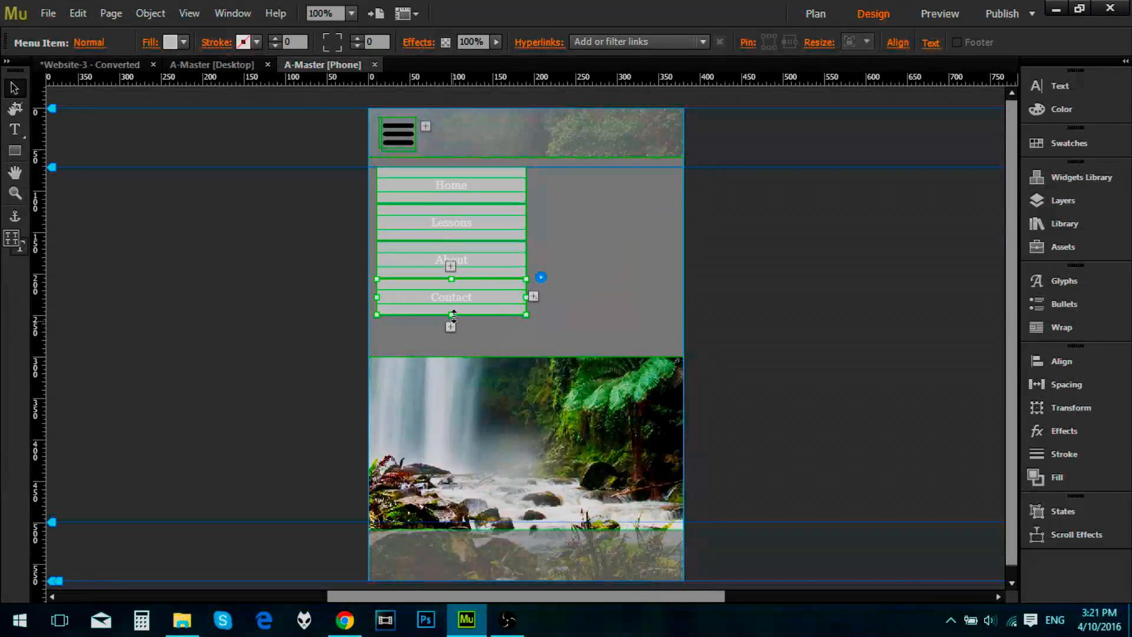
key(Escape)
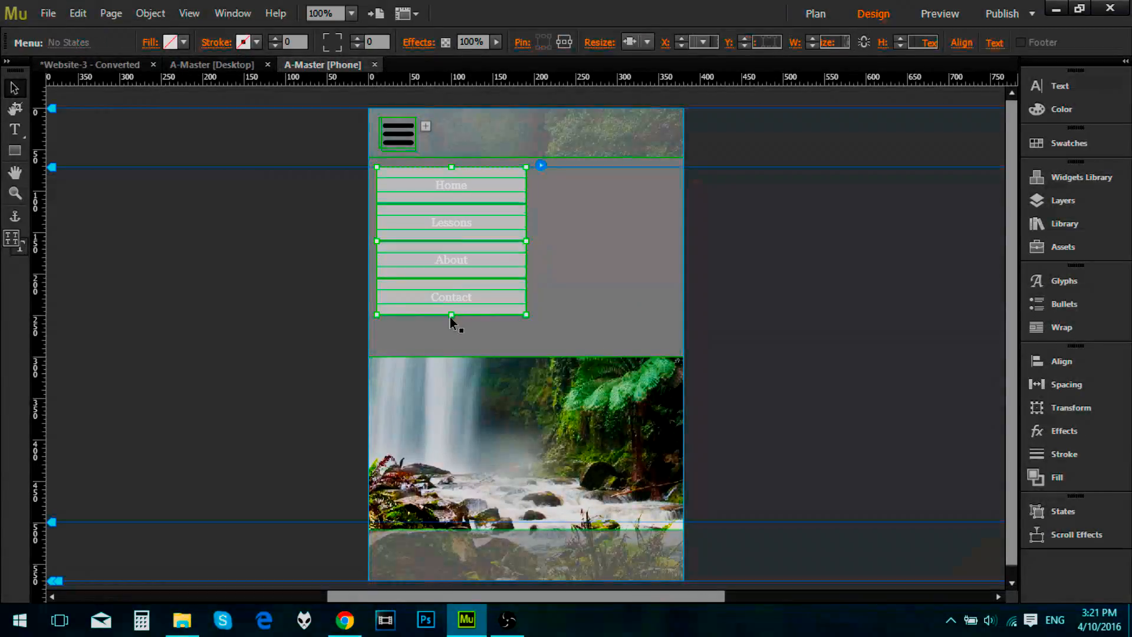
drag(451, 315, 450, 353)
key(Right)
key(Right)
key(Right)
key(Right)
key(Right)
key(Right)
key(Right)
key(Right)
key(Right)
key(Right)
key(Right)
key(Right)
key(Right)
key(Right)
key(Right)
key(Right)
key(Right)
key(Right)
key(Right)
key(Right)
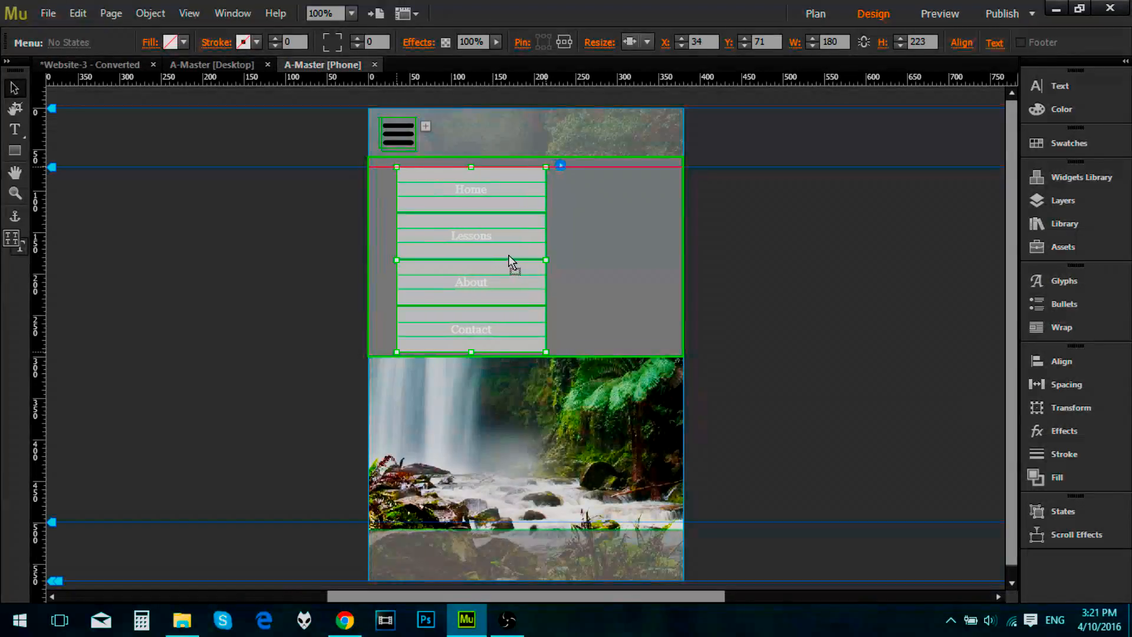
Step: Examine the Lessons submenu's widget options and the commands available for it
click(516, 241)
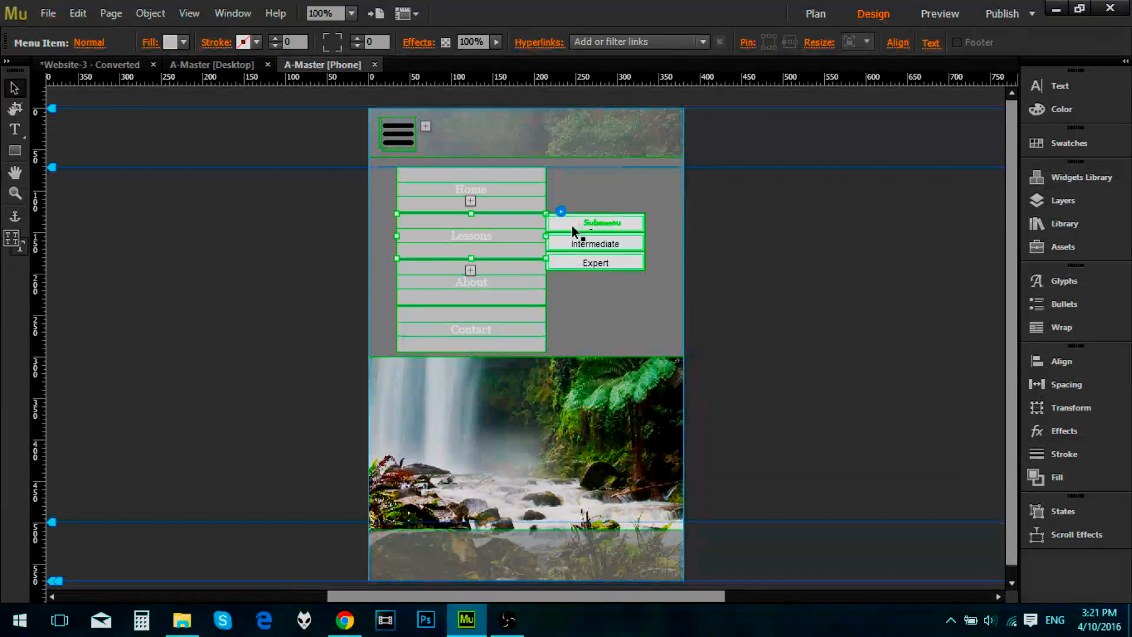
click(590, 225)
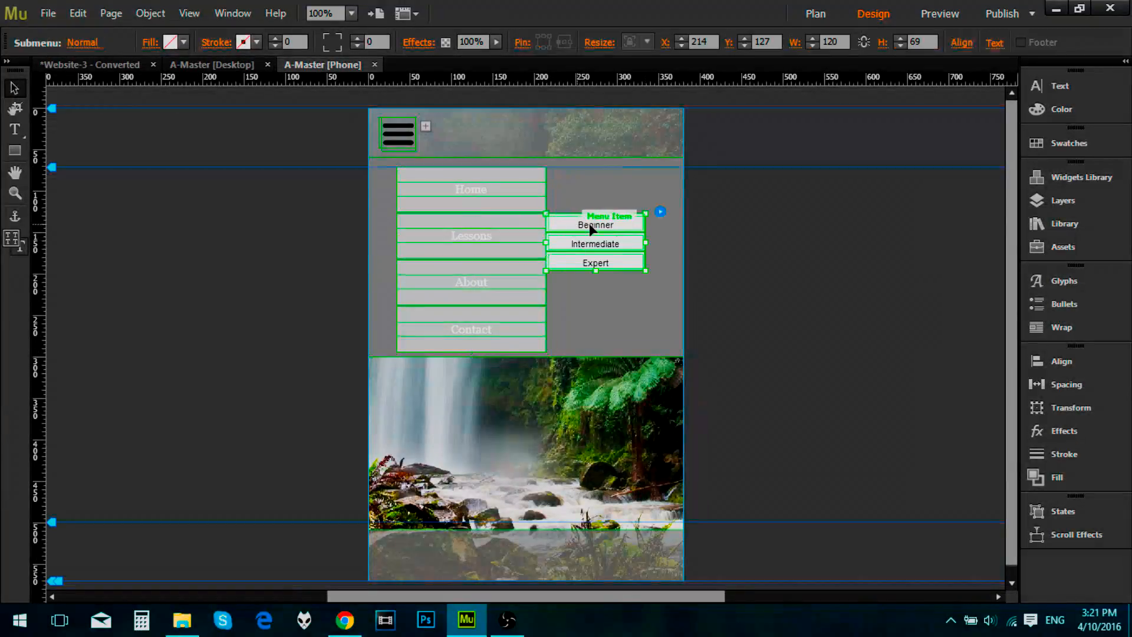
click(661, 211)
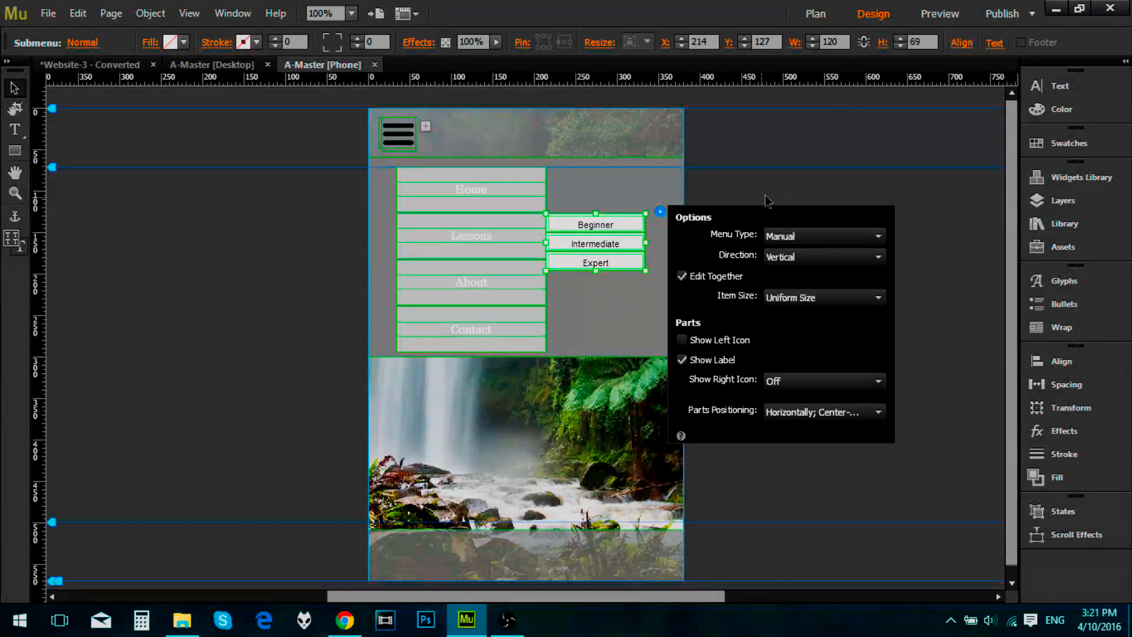
click(531, 236)
click(563, 236)
click(572, 233)
click(573, 235)
right_click(574, 237)
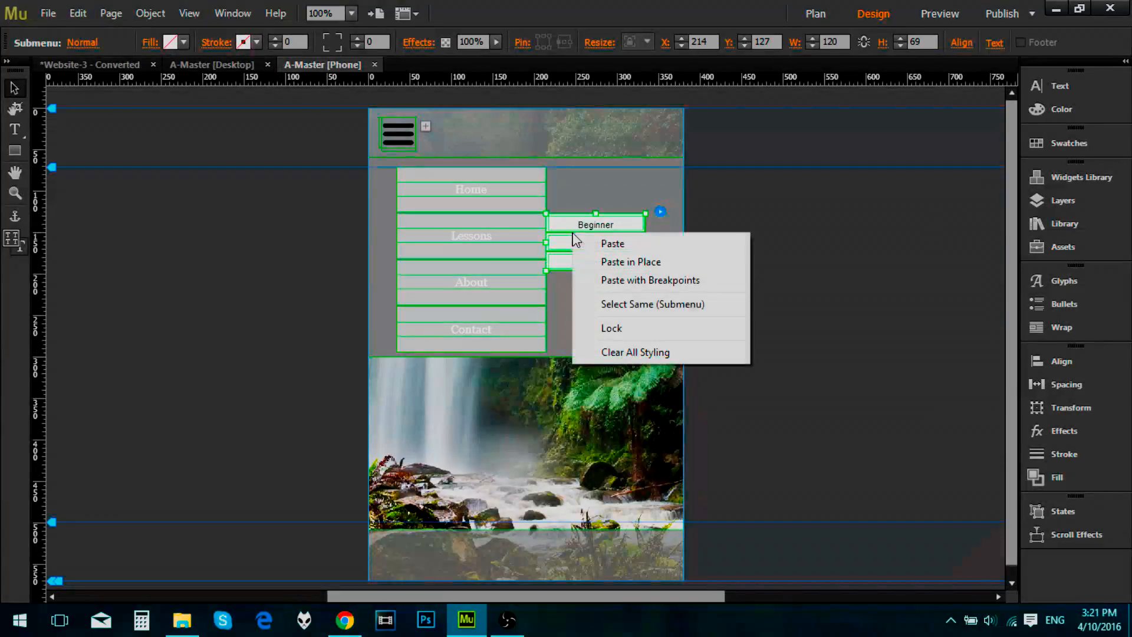
click(881, 267)
click(606, 233)
click(606, 234)
click(608, 238)
click(608, 239)
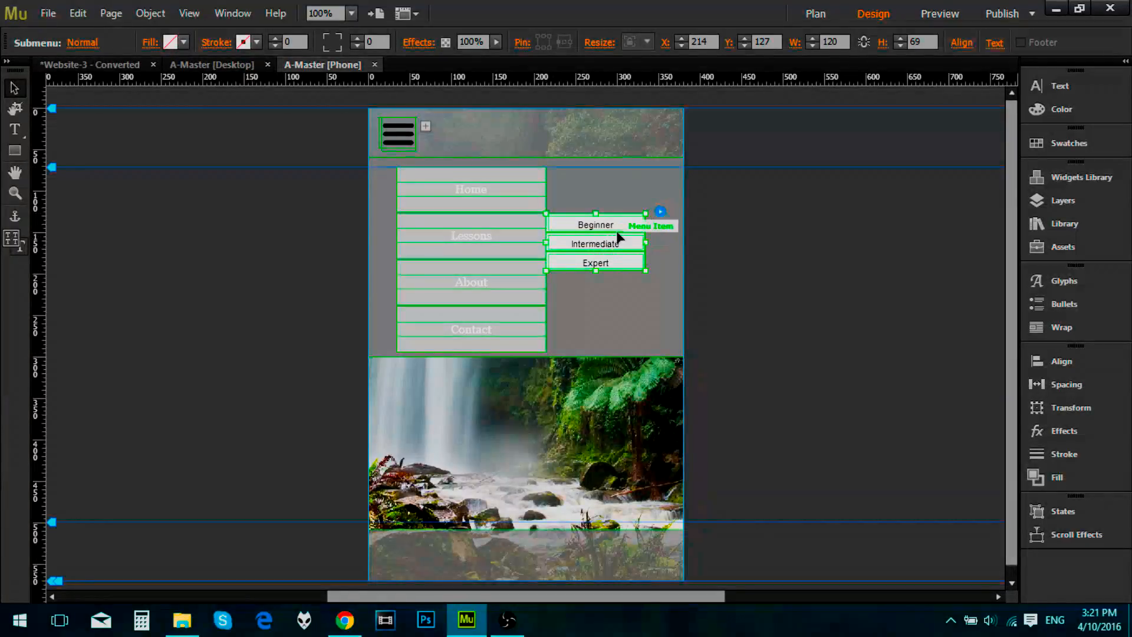
right_click(633, 230)
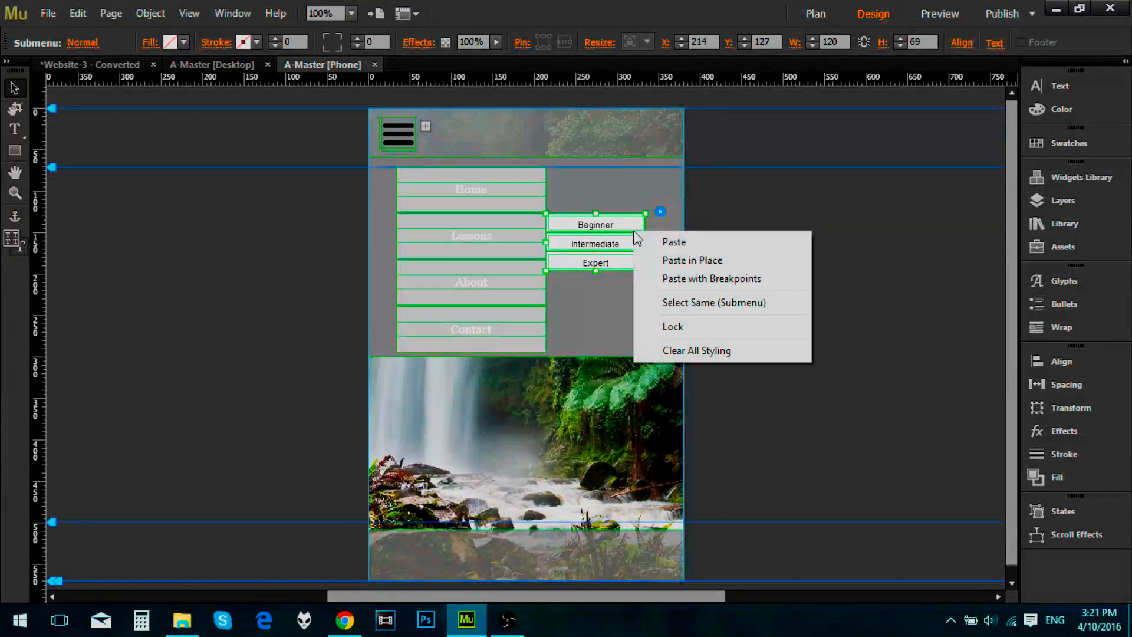
click(610, 258)
click(516, 235)
click(570, 237)
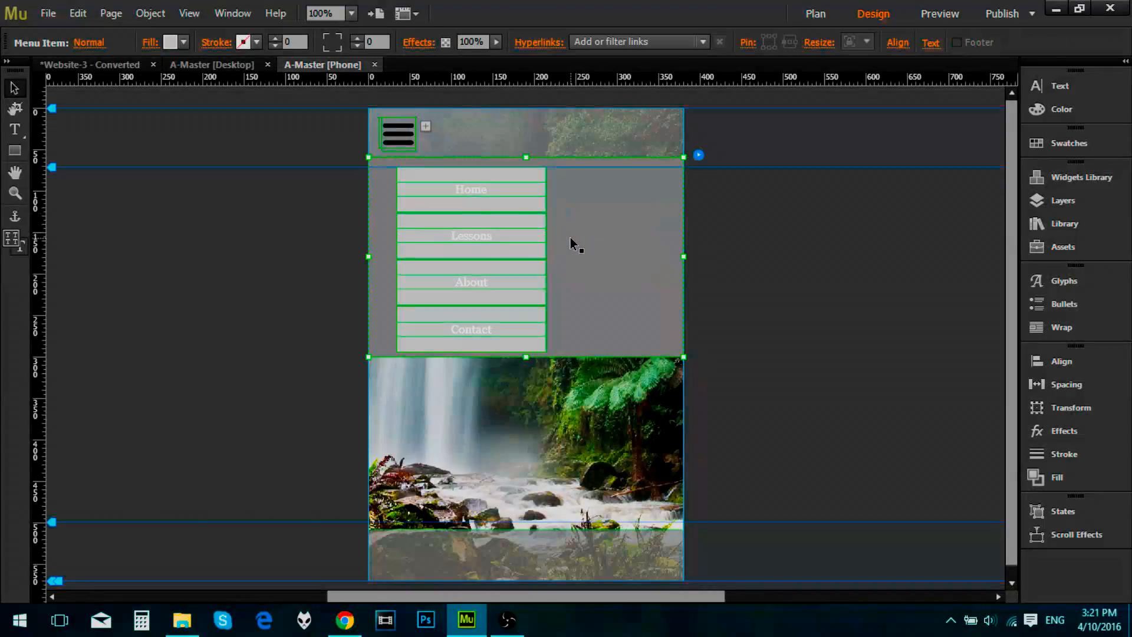
Step: Delete the Beginner, Intermediate and Expert submenu items from the Lessons menu item
click(526, 238)
click(528, 239)
click(594, 230)
click(594, 230)
key(Delete)
click(593, 230)
key(Delete)
click(594, 230)
key(Delete)
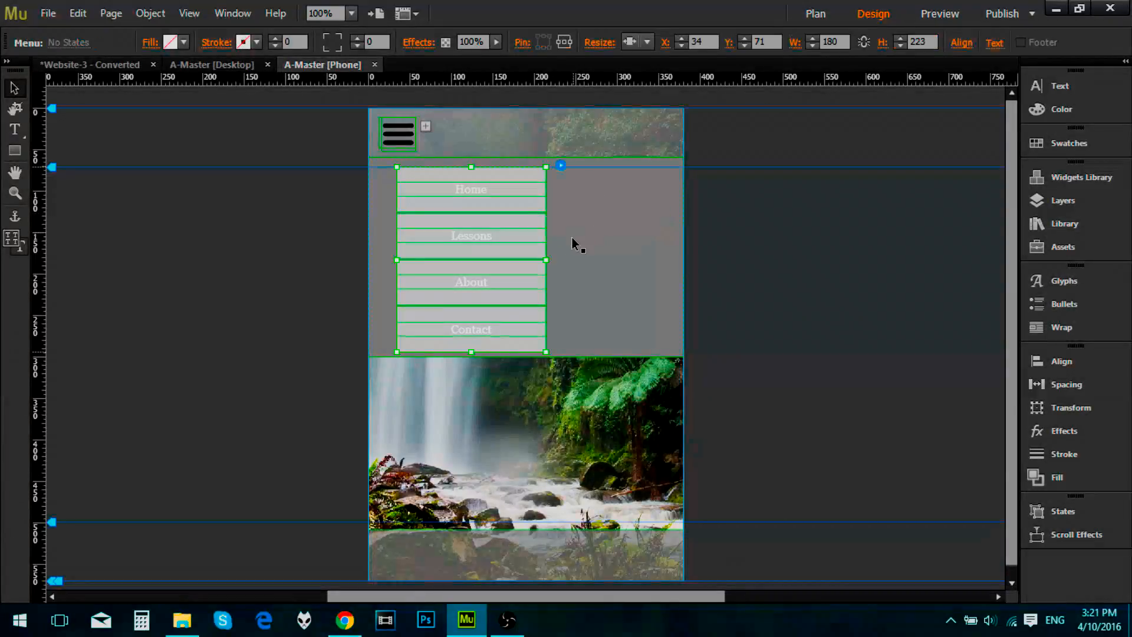
Step: Add a menu item directly below Lessons in the vertical menu and name it Expert
click(539, 245)
click(481, 298)
click(485, 329)
click(500, 247)
click(472, 270)
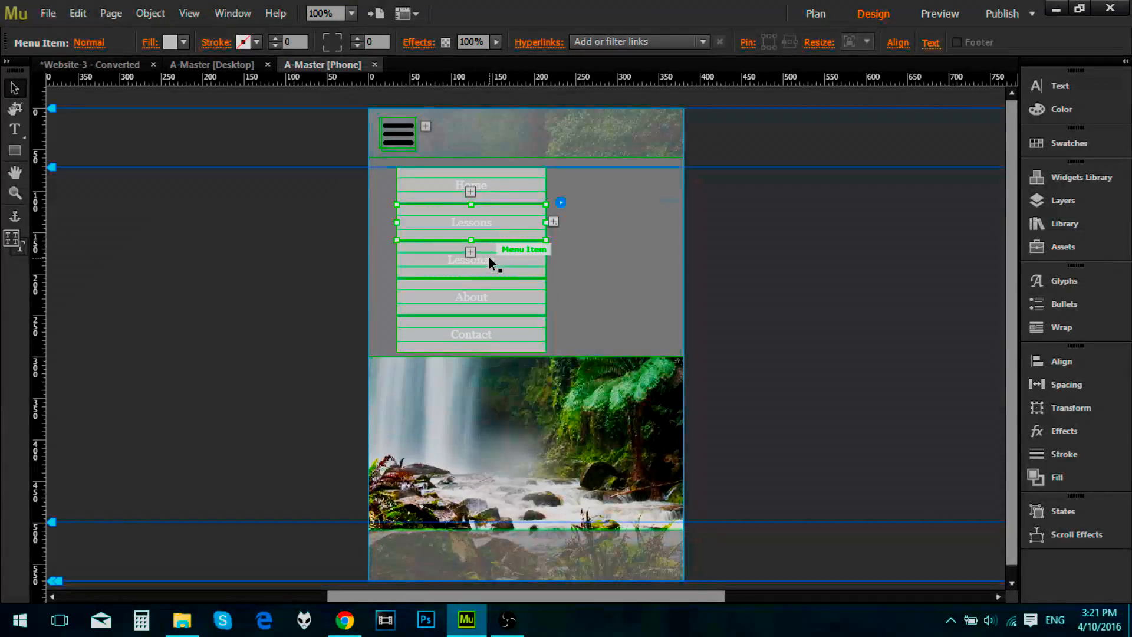
click(501, 258)
double_click(501, 263)
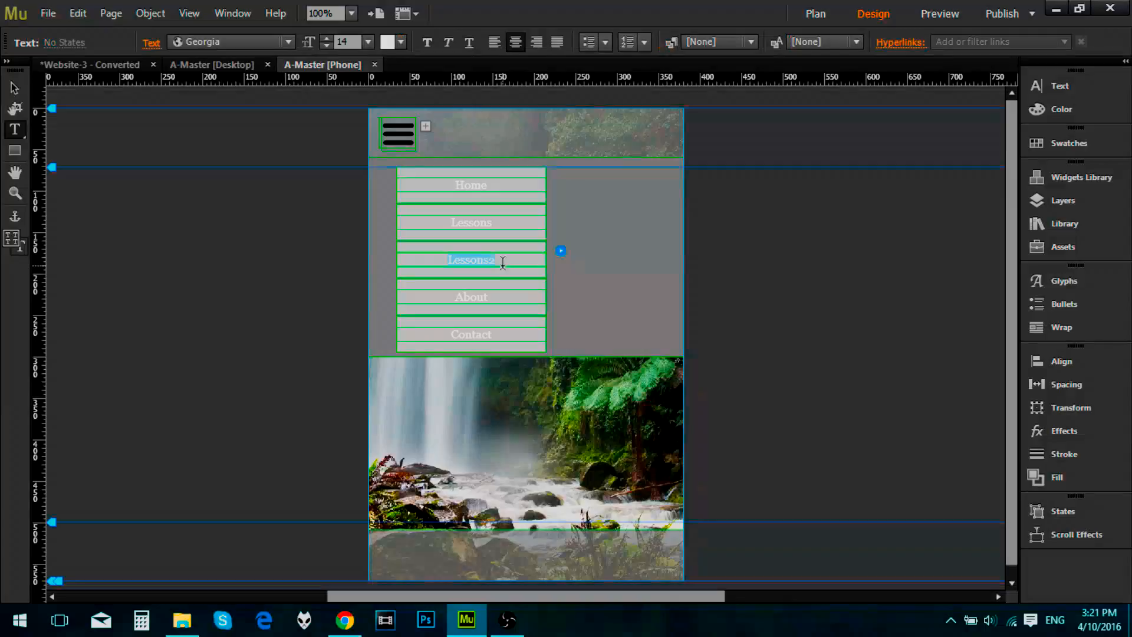
text(Expert)
click(14, 88)
Step: Insert a menu item between Lessons and Expert and name it Intermediate
click(487, 228)
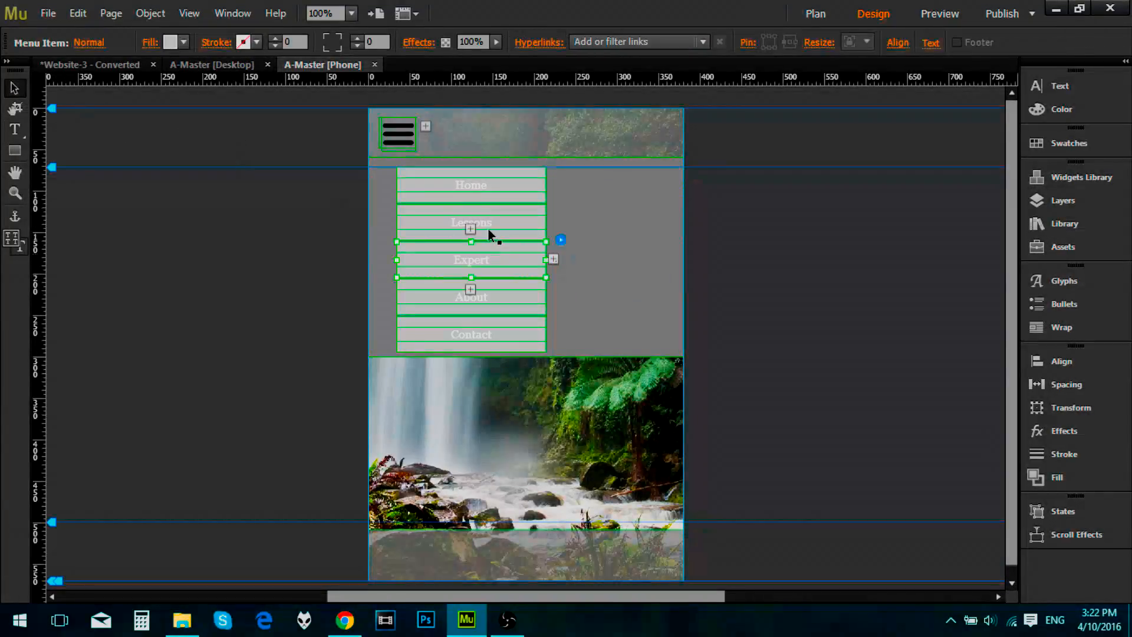
click(472, 248)
click(470, 229)
click(493, 239)
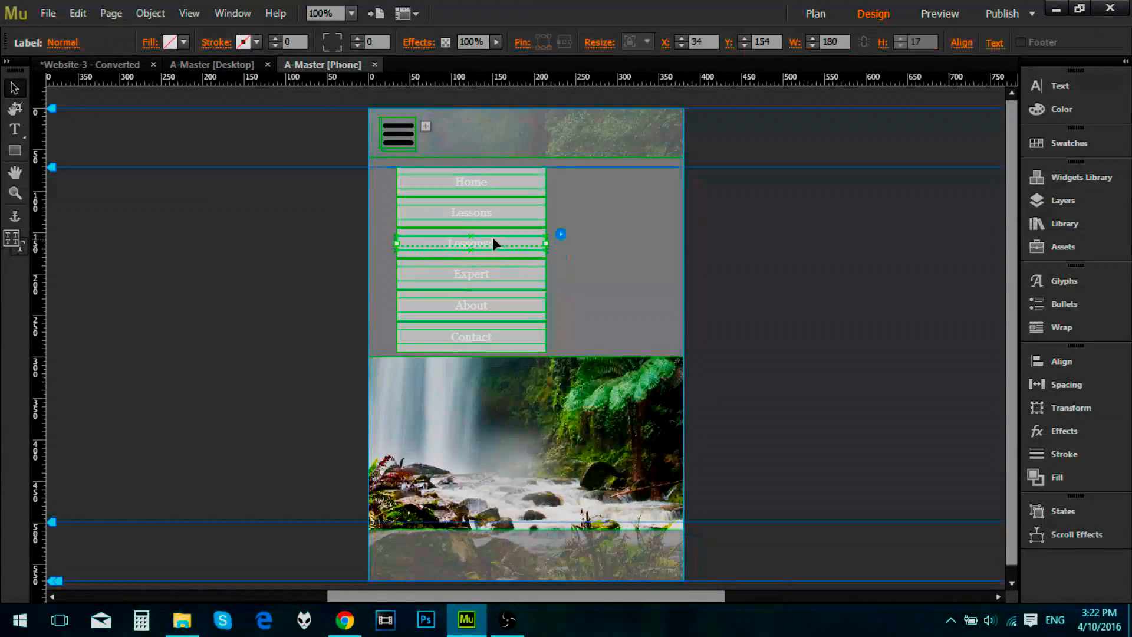
double_click(497, 246)
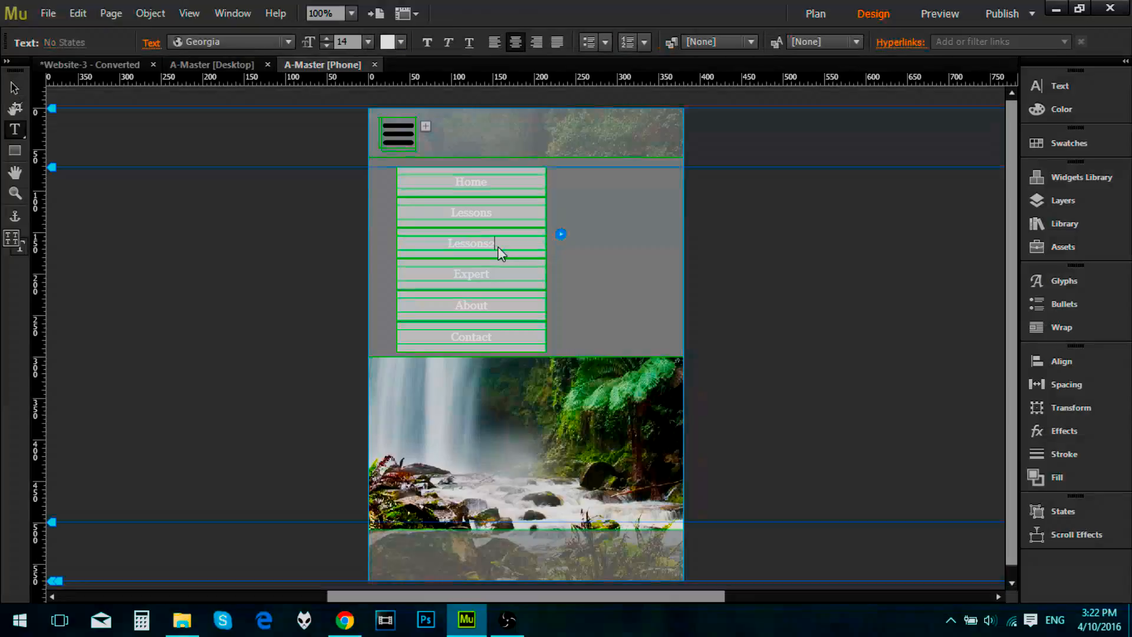
drag(497, 243, 431, 243)
text(Intermediate)
key(Escape)
Step: Insert a menu item between Lessons and Intermediate and name it Beginner
click(483, 214)
click(472, 235)
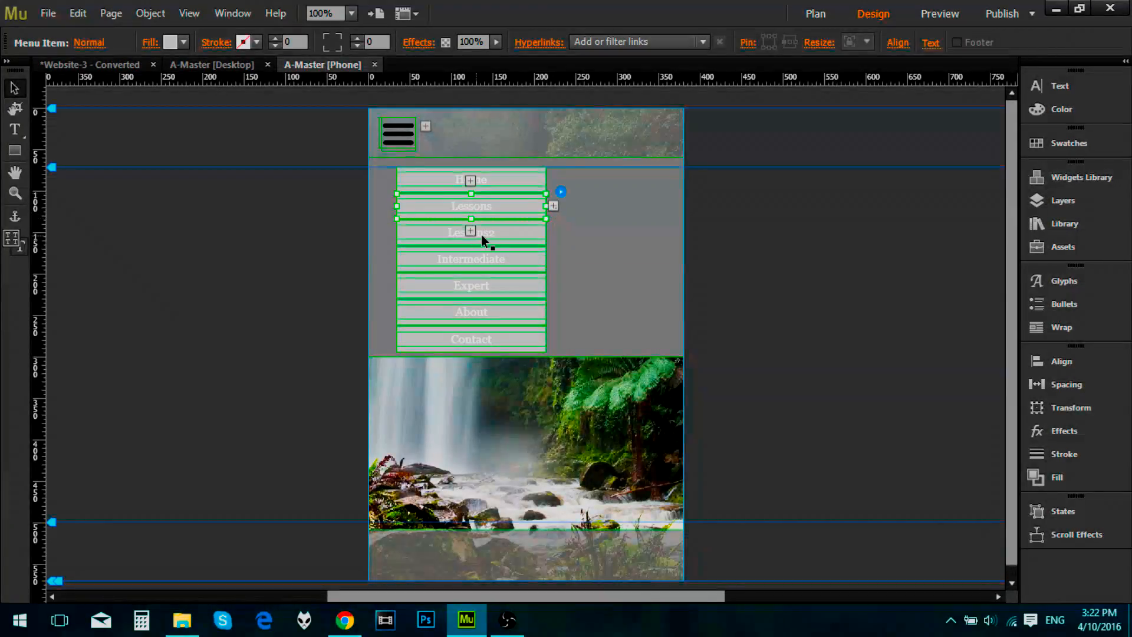
click(489, 235)
click(500, 234)
drag(499, 234, 428, 239)
text(I)
text(eginner)
click(387, 258)
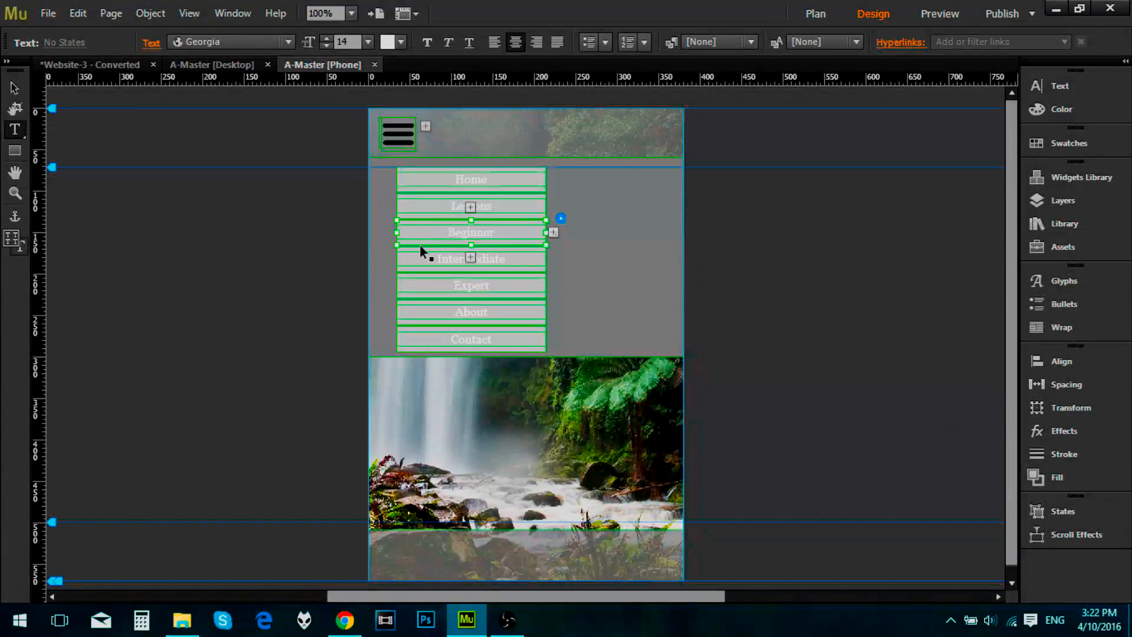
Step: Nudge the whole vertical menu slightly left and turn off Edit Together in its options
click(473, 185)
click(508, 215)
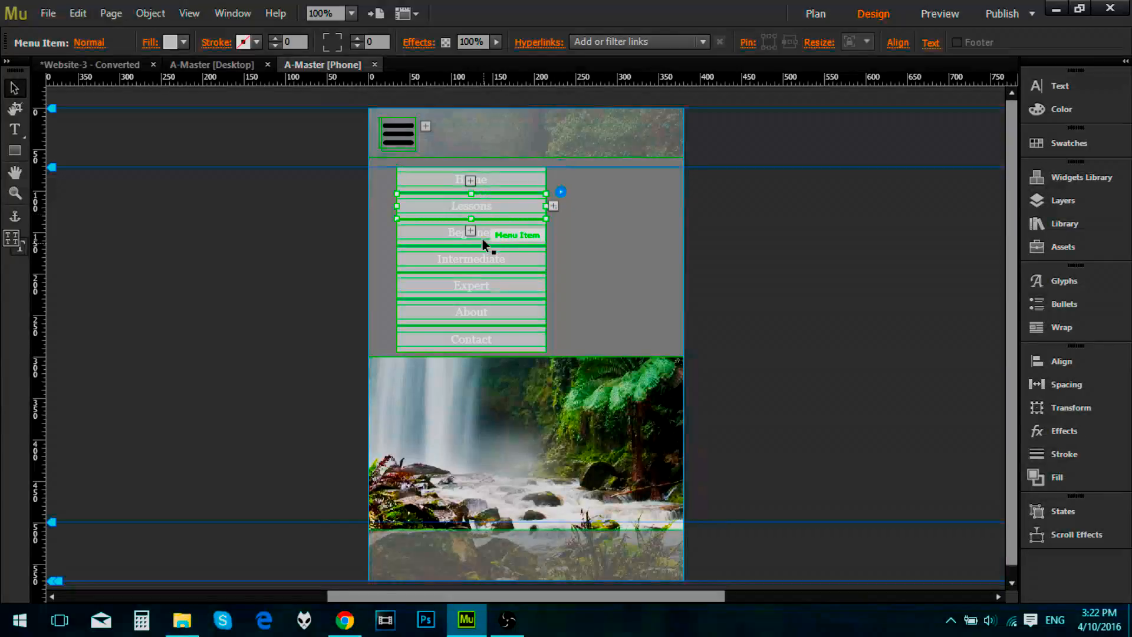
click(492, 245)
click(494, 277)
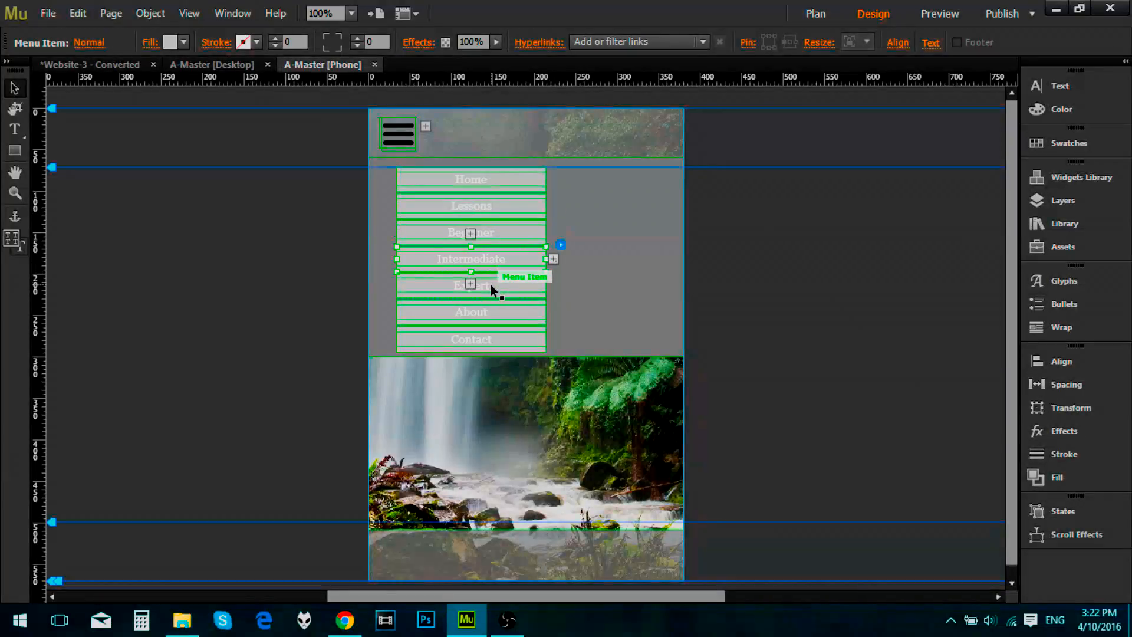
click(490, 284)
drag(504, 286, 516, 282)
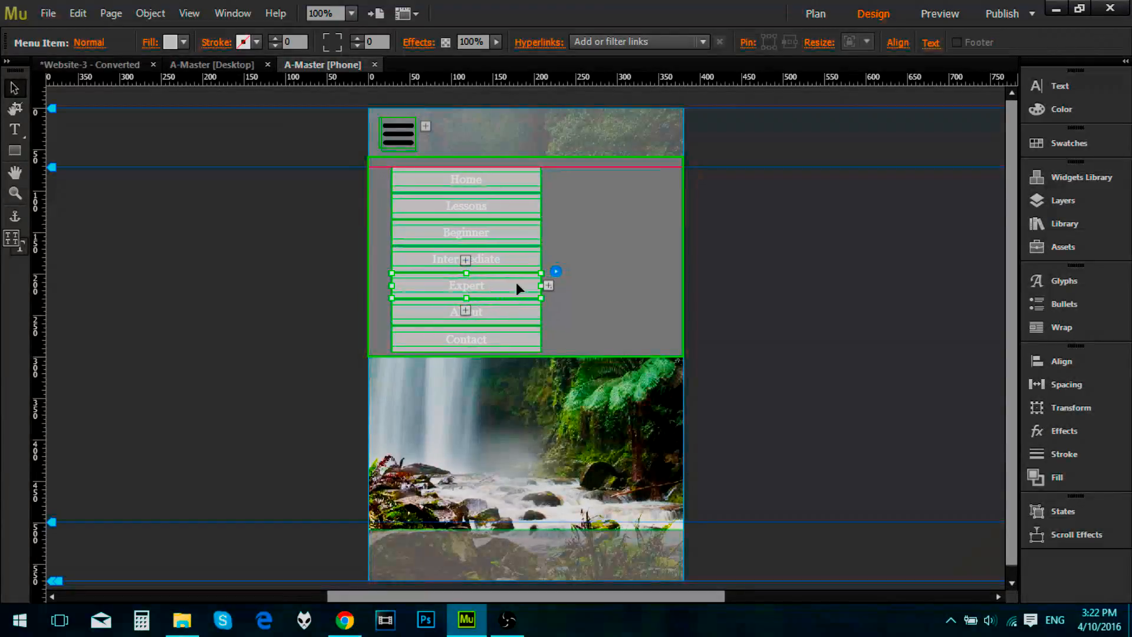
click(555, 272)
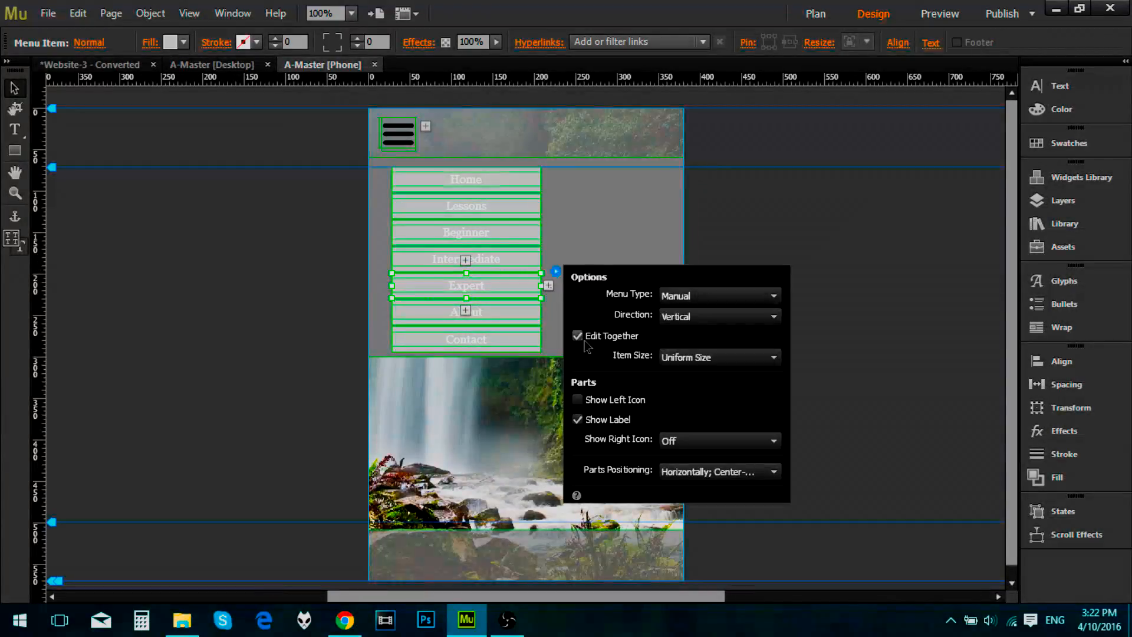
Step: Nudge the vertical menu slightly up and left, and remove its Beginner, Intermediate and Expert items
drag(521, 285, 494, 256)
click(494, 260)
right_click(494, 256)
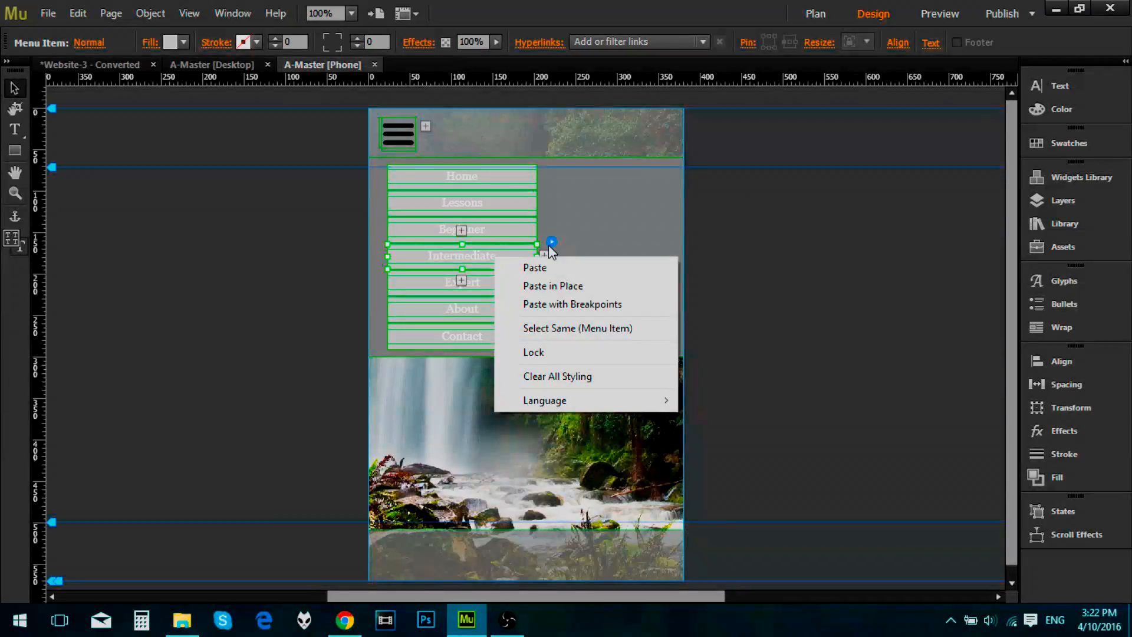
click(551, 244)
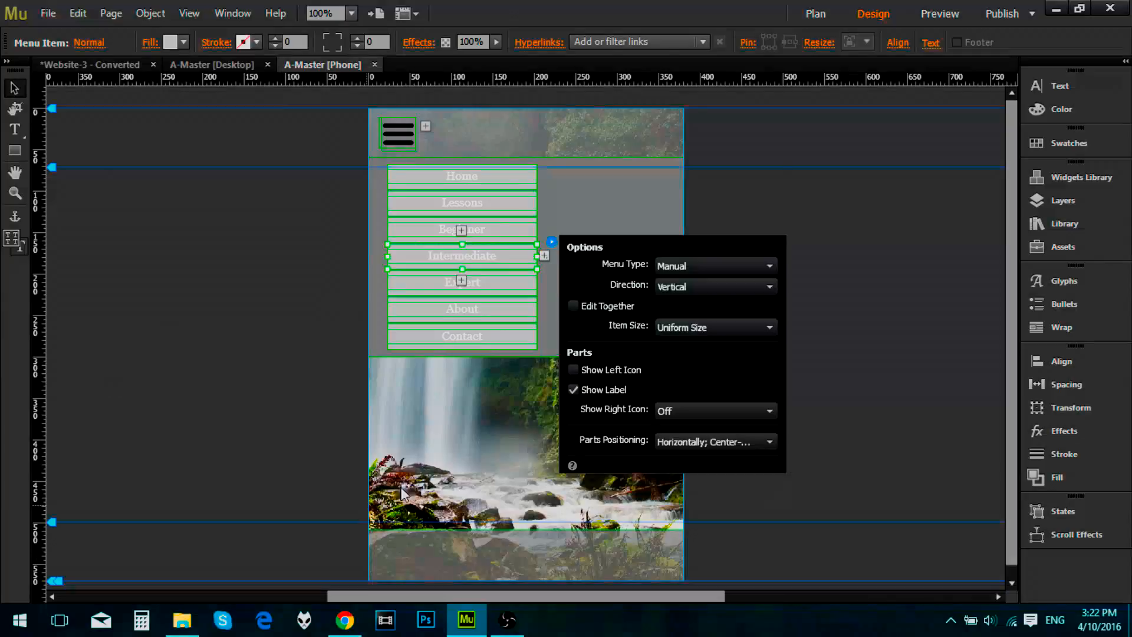
click(836, 292)
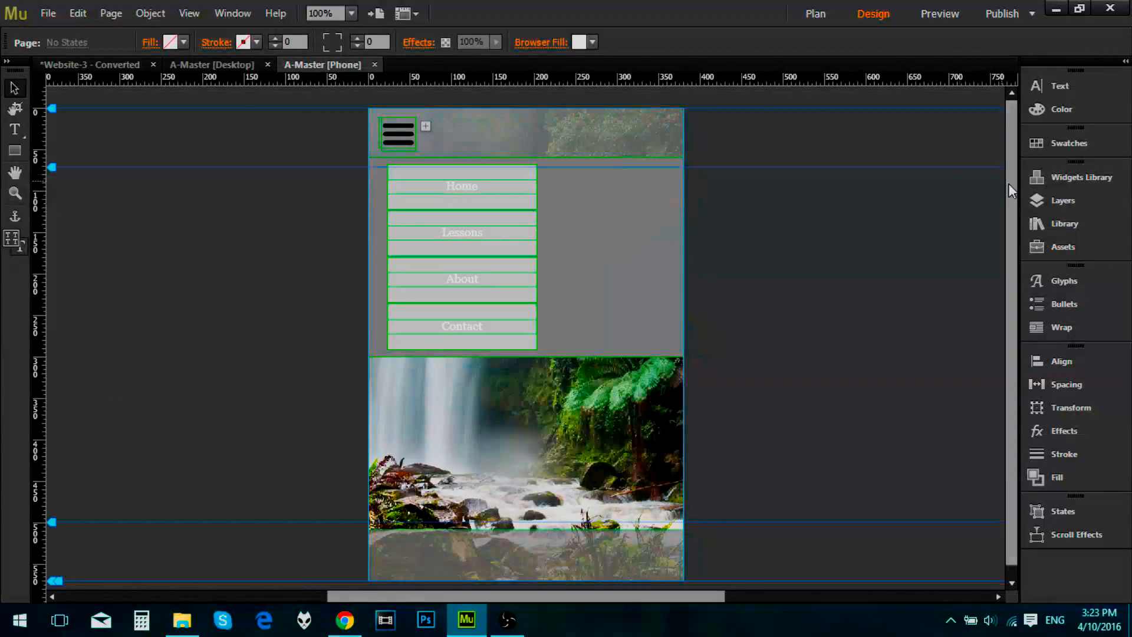
Step: Place a second vertical menu widget to the right of the existing menu and set its Menu Type to Manual
click(1071, 178)
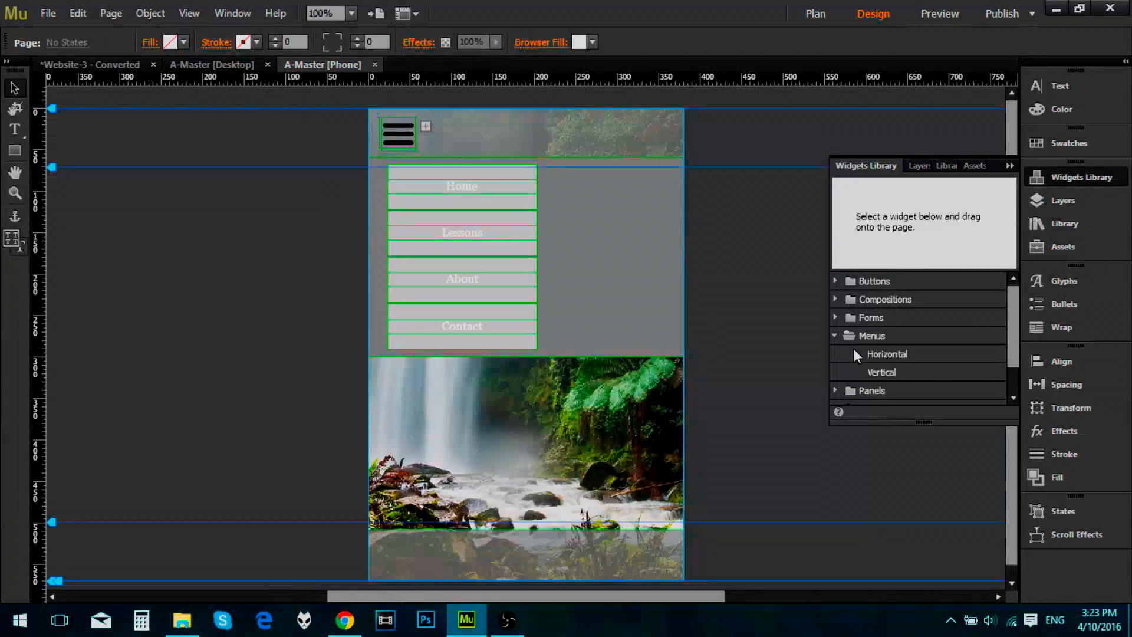
drag(890, 367, 612, 207)
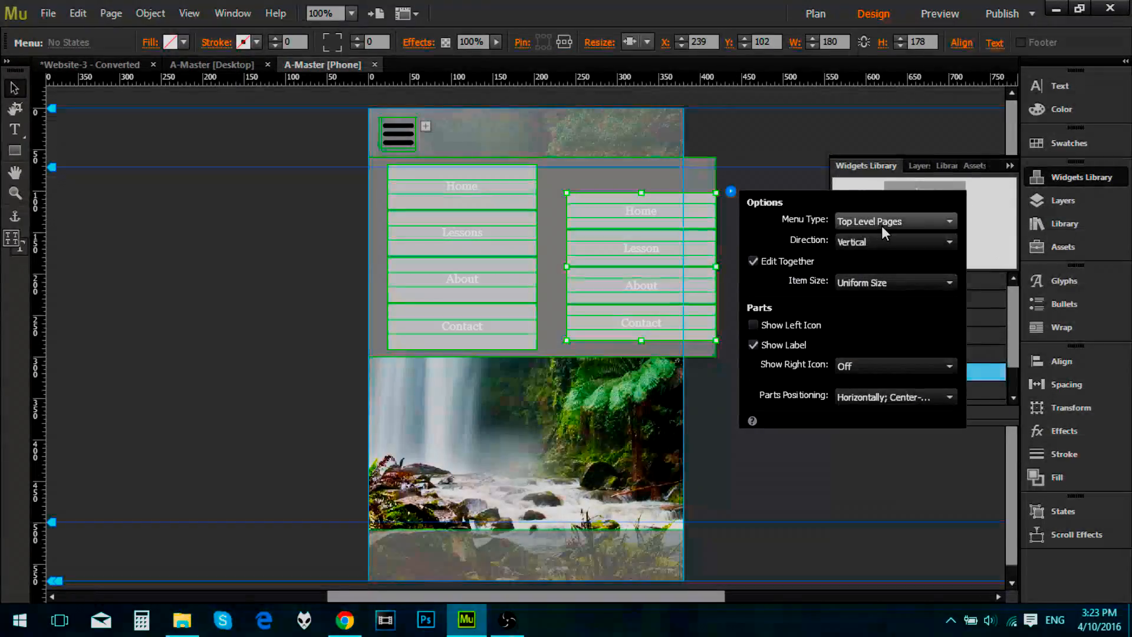
click(883, 223)
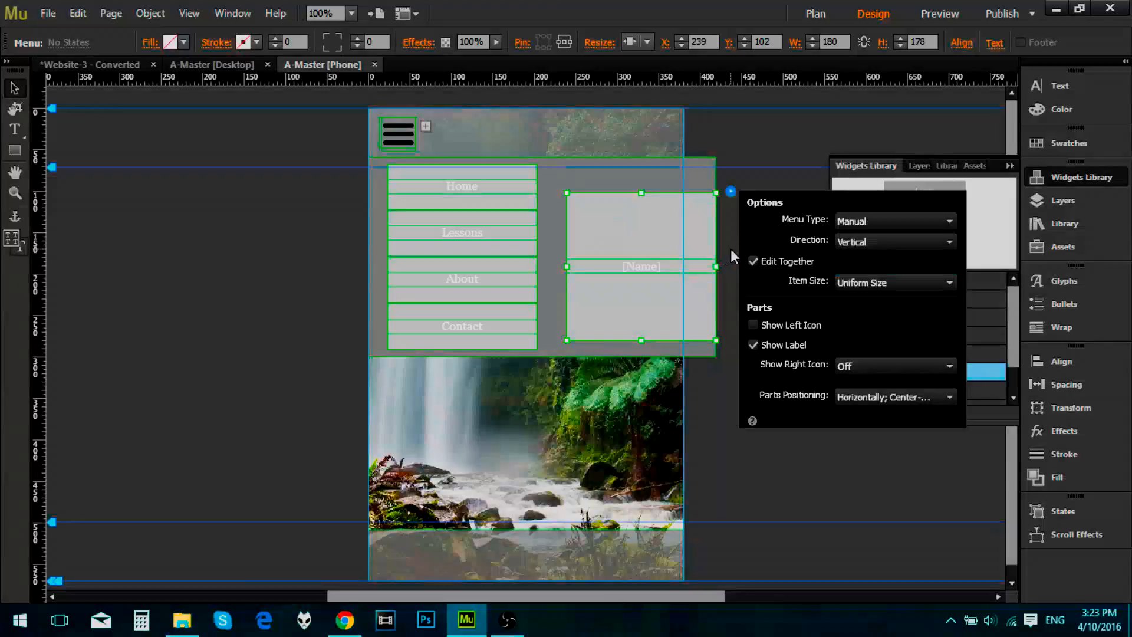
Step: Rename the new menu's placeholder item as Beginner
click(641, 267)
click(671, 263)
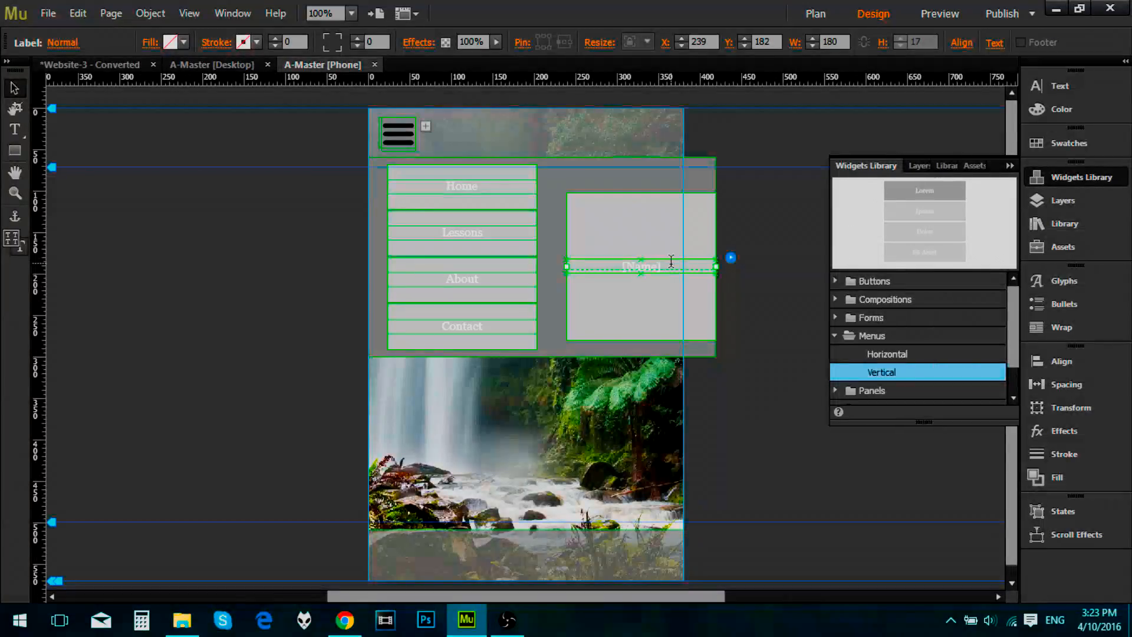
click(669, 265)
drag(669, 265, 607, 264)
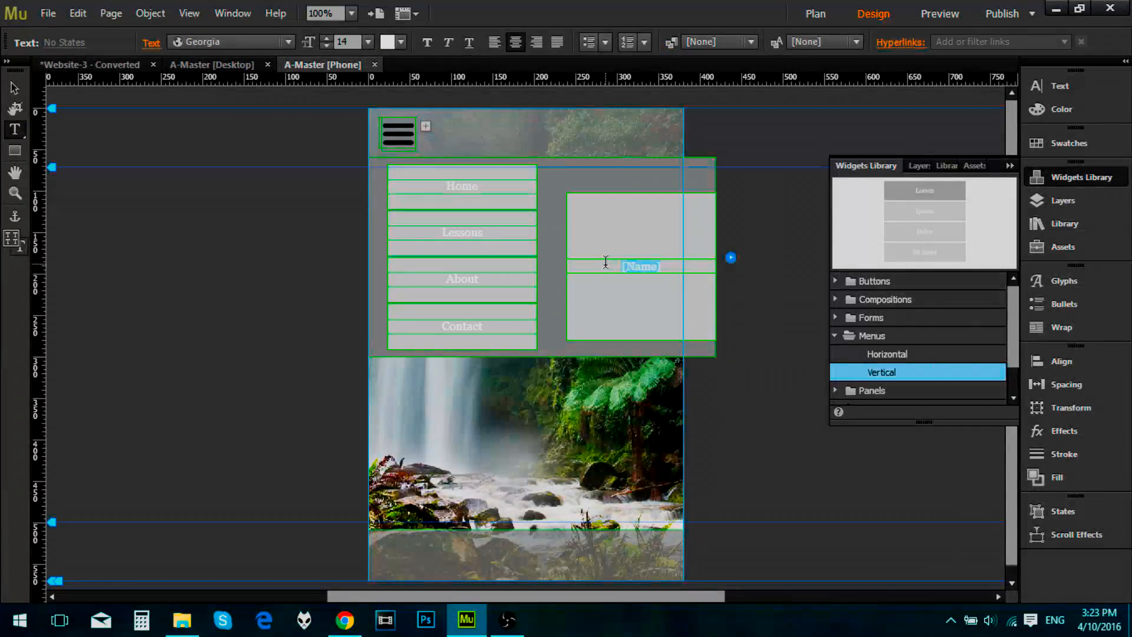
text(Beginner)
key(Escape)
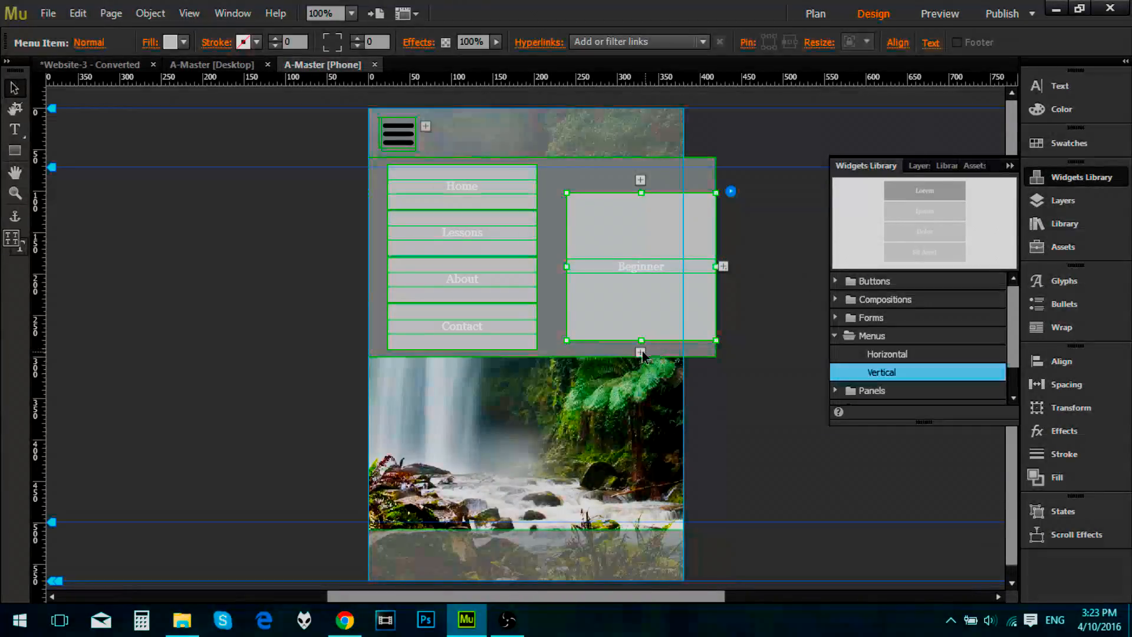
Step: Add a menu item below Beginner in the new menu and name it Intermediate
click(642, 353)
click(667, 307)
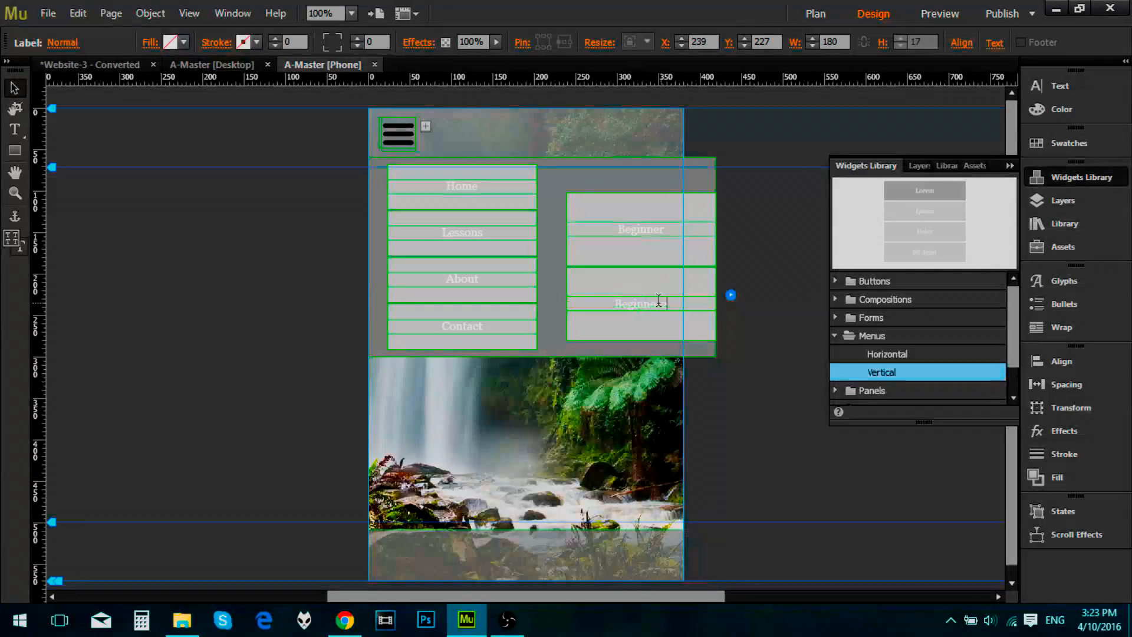
click(672, 302)
key(BackSpace)
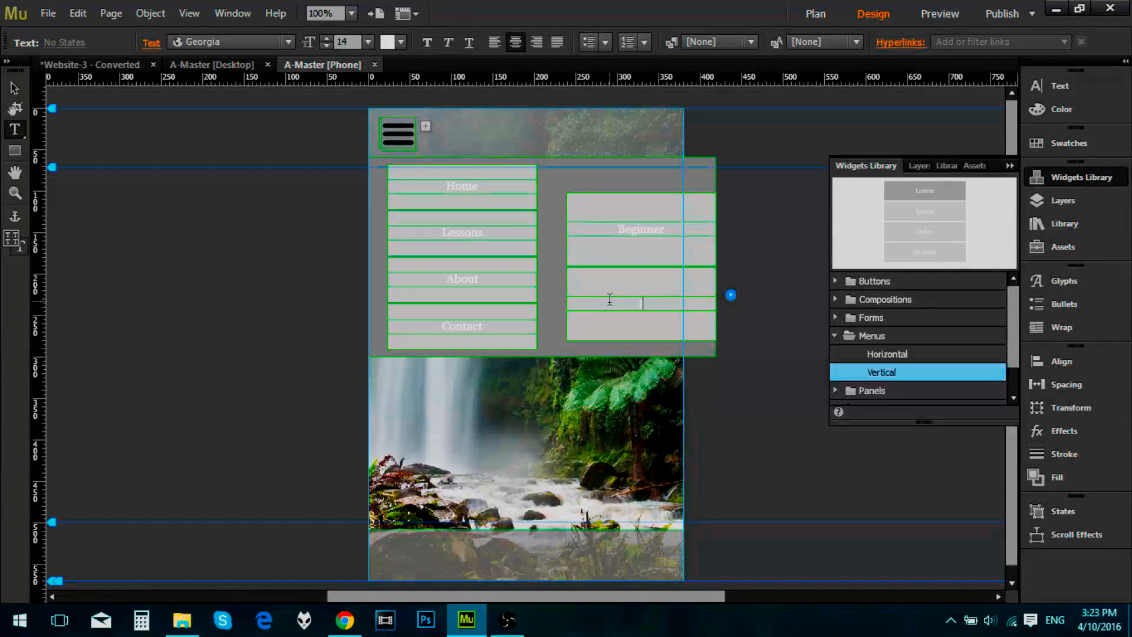
text(Intermediate)
key(Escape)
Step: Add a third item below Intermediate in the new menu and name it Expert
click(641, 352)
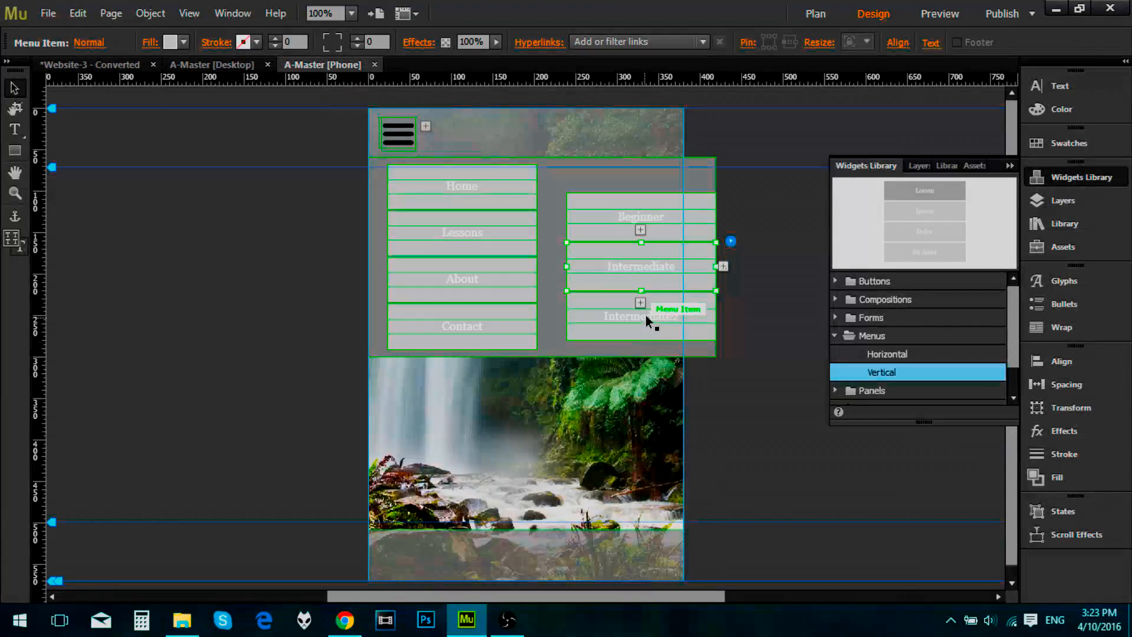
click(651, 314)
double_click(683, 314)
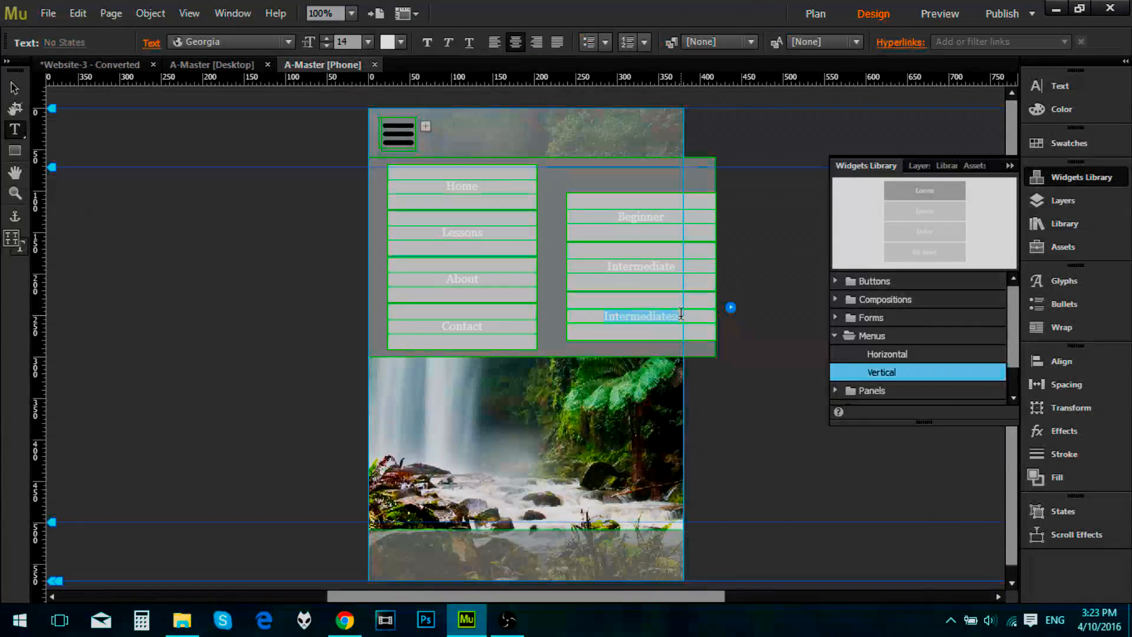
text(Expert)
key(Escape)
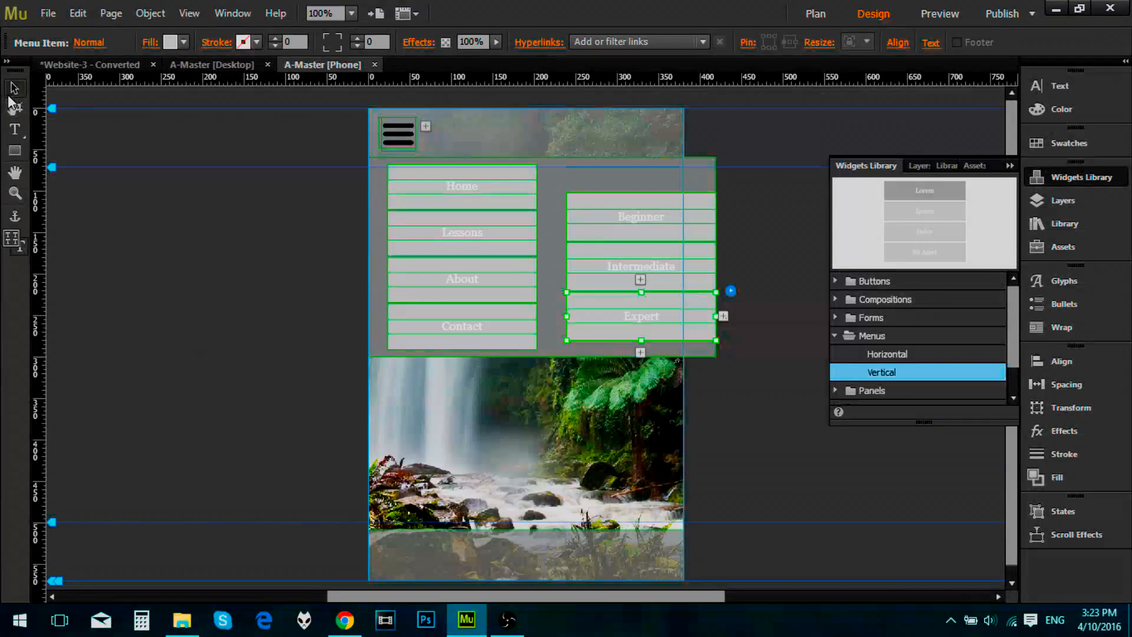
Step: Narrow the whole lesson-level menu to about 100 px and position it at about X 239, Y 96
click(663, 224)
click(671, 262)
key(Escape)
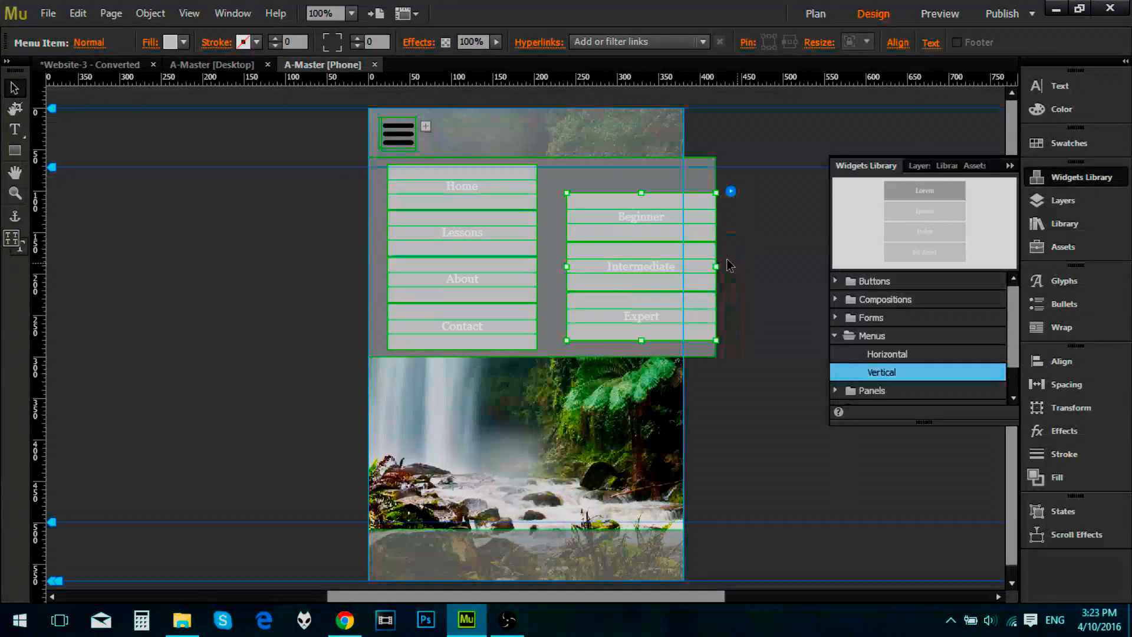
drag(650, 256, 613, 253)
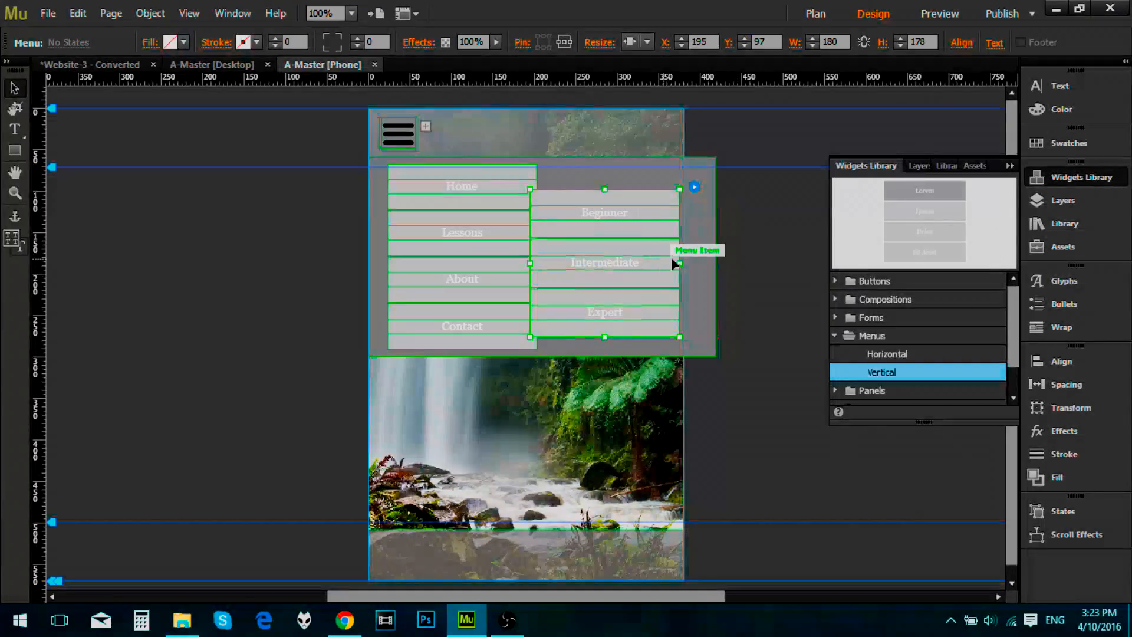
drag(680, 264, 627, 246)
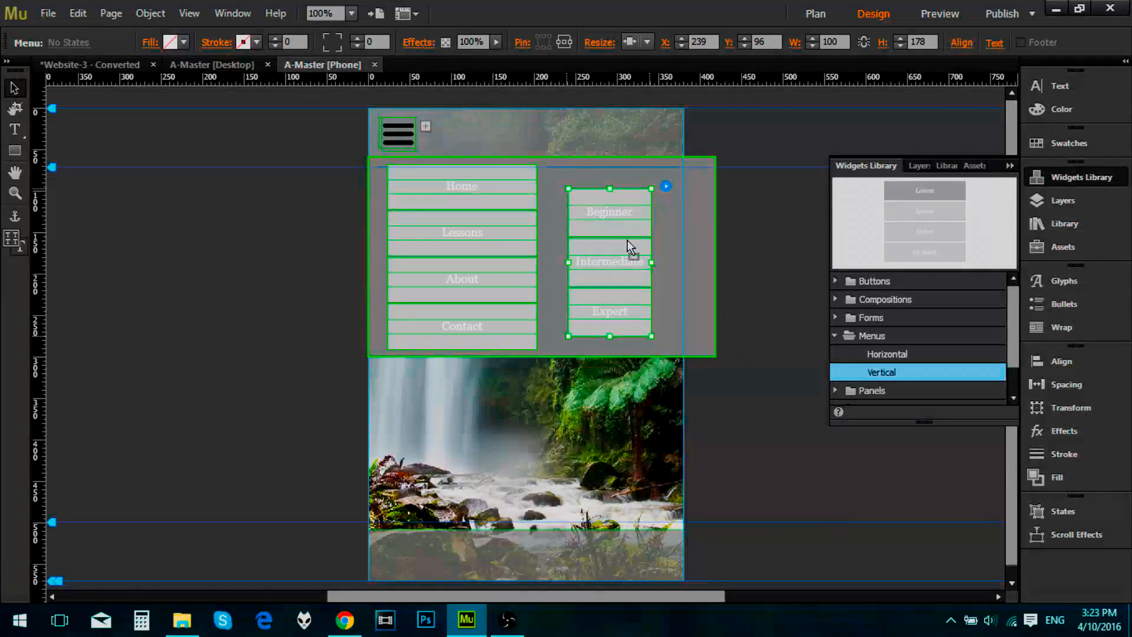
Step: Narrow the grey target container to the page width and raise the lesson-level menu to about Y 90
click(707, 239)
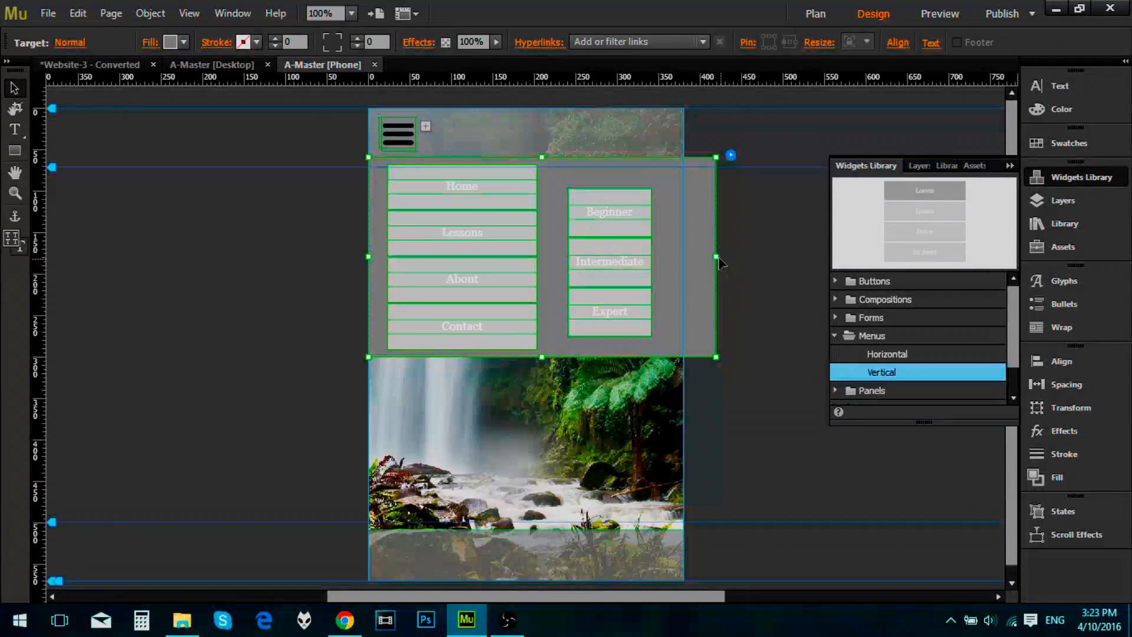
drag(716, 257, 632, 258)
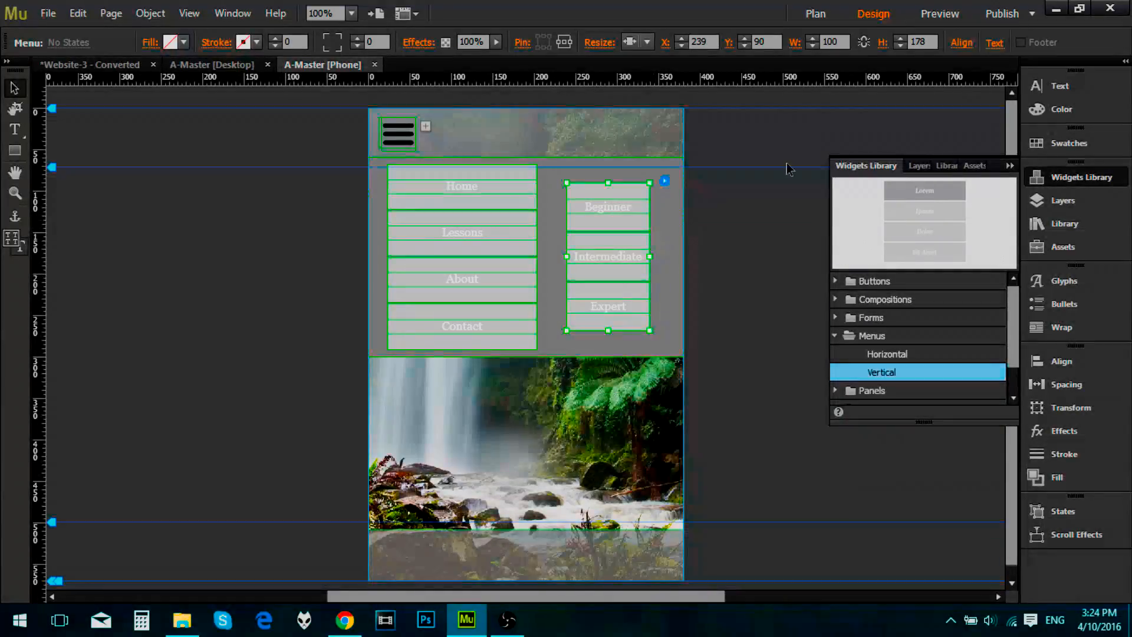
click(1010, 166)
Step: Delete the Lessons item from the main vertical menu
click(494, 229)
click(494, 227)
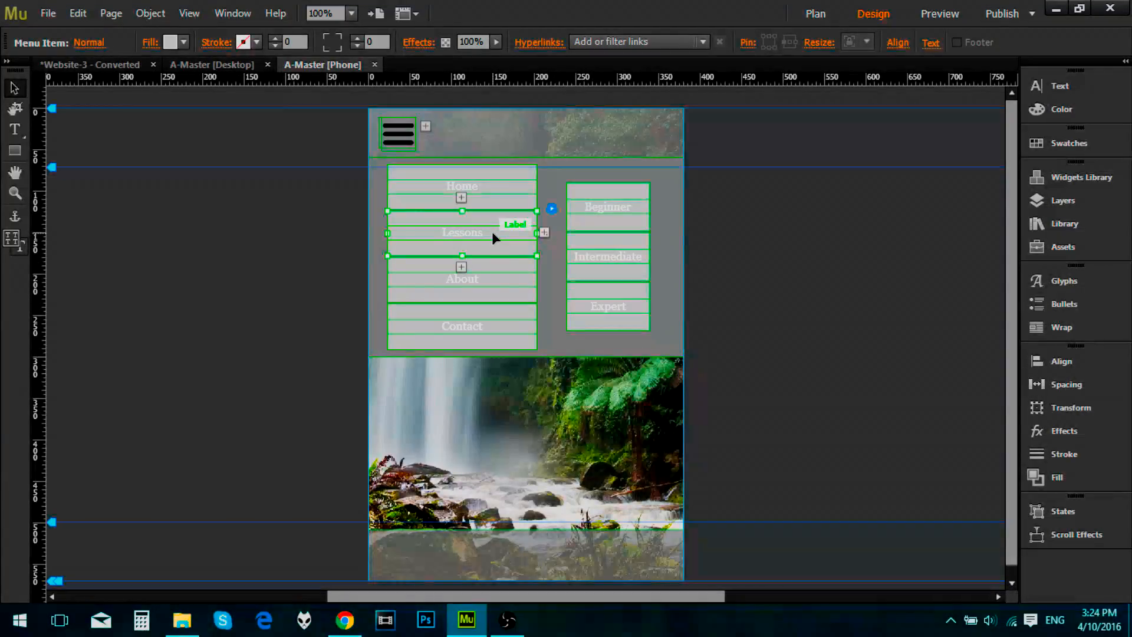
key(Delete)
Step: Move the whole Beginner, Intermediate and Expert menu down to about Y 107
click(607, 201)
click(618, 201)
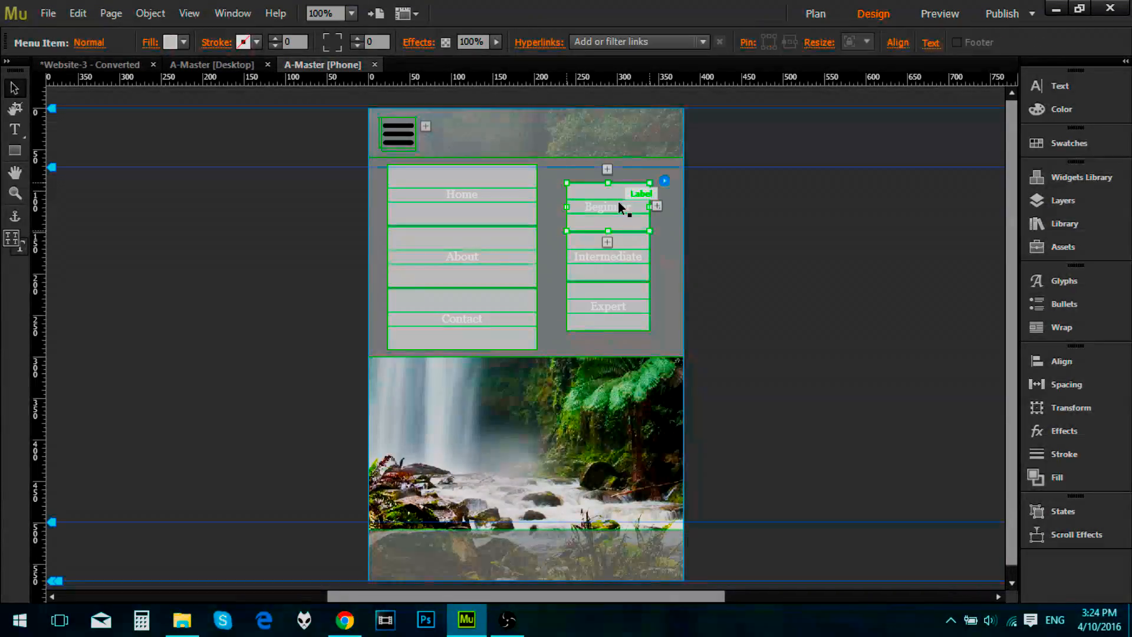
click(824, 282)
click(627, 249)
click(626, 249)
click(626, 248)
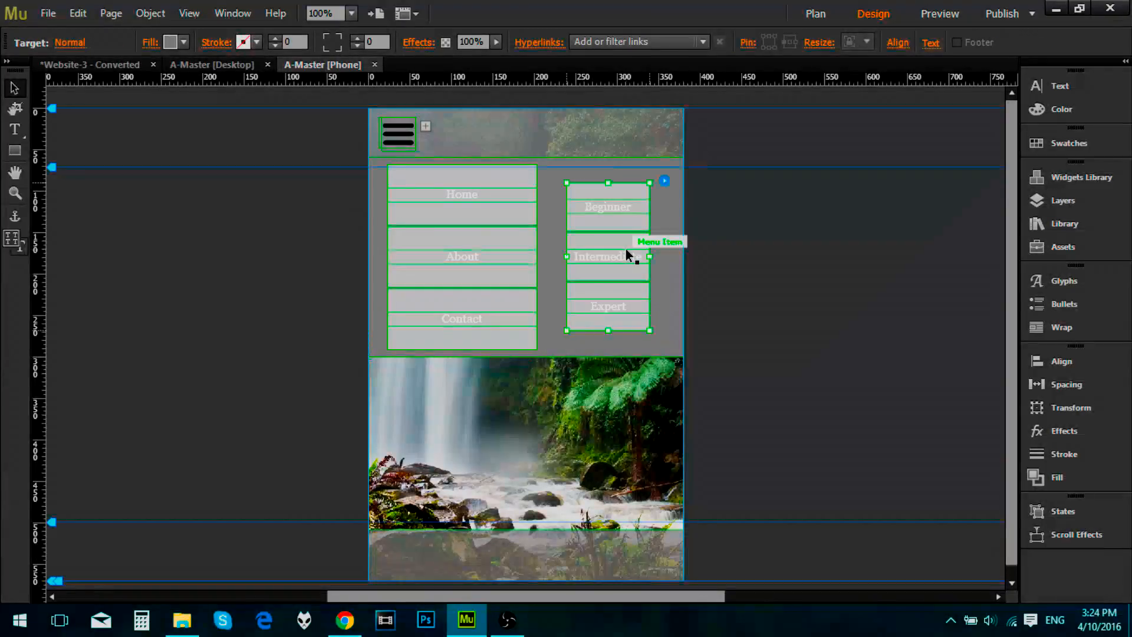
drag(626, 249, 626, 265)
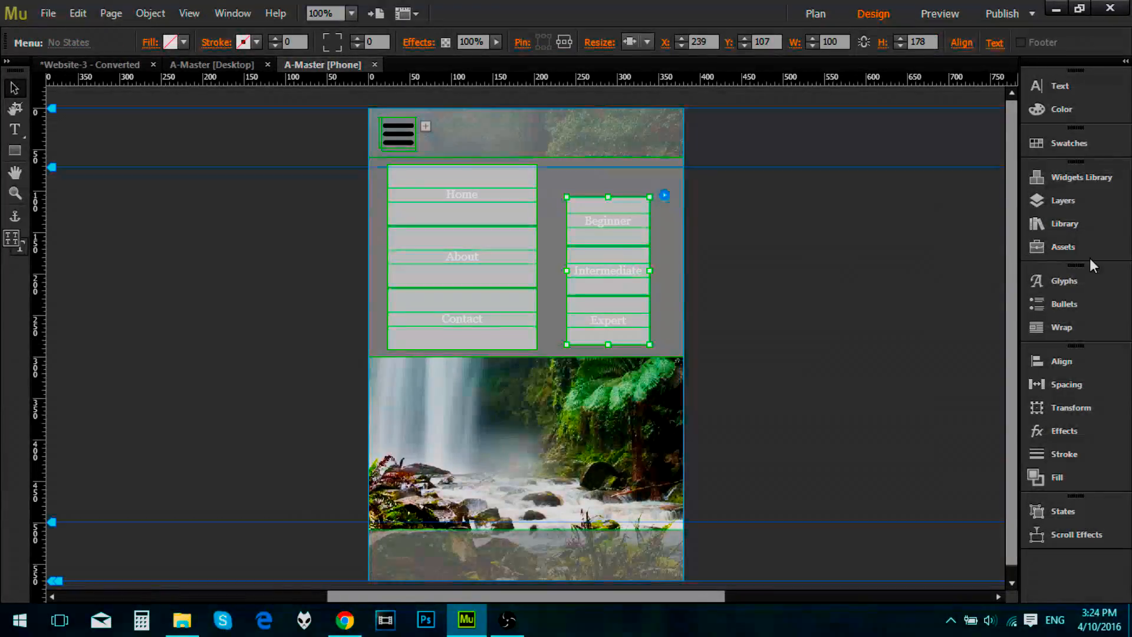
Step: Add a manual horizontal menu widget above the lesson-level menu, narrowed to about 147 px at about X 216, Y 67
click(1073, 184)
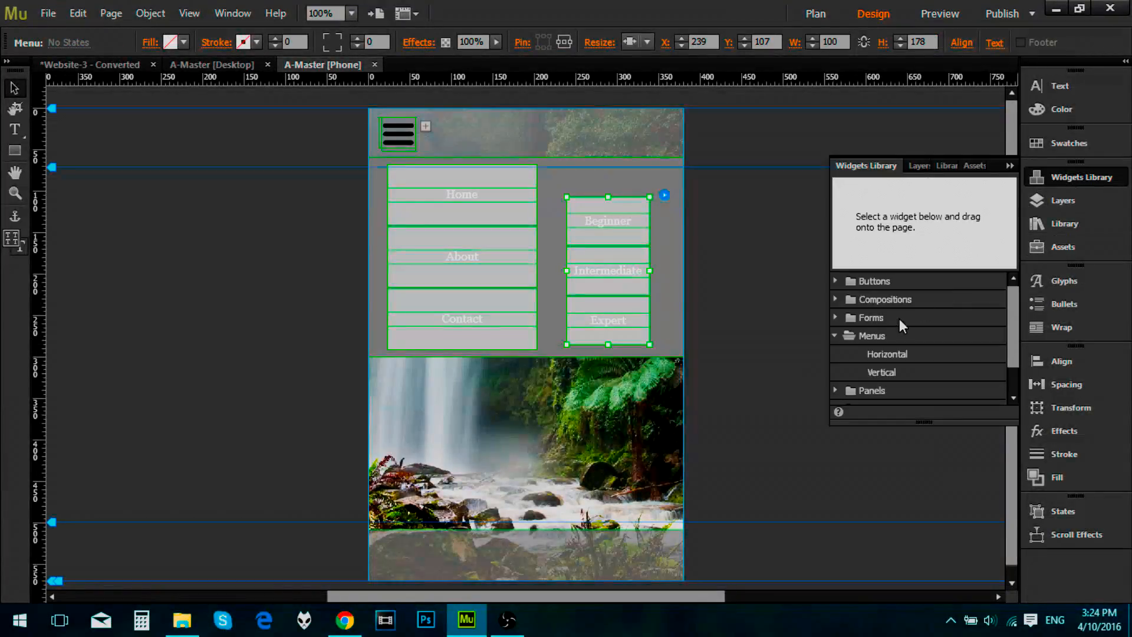
click(890, 354)
drag(891, 354, 661, 180)
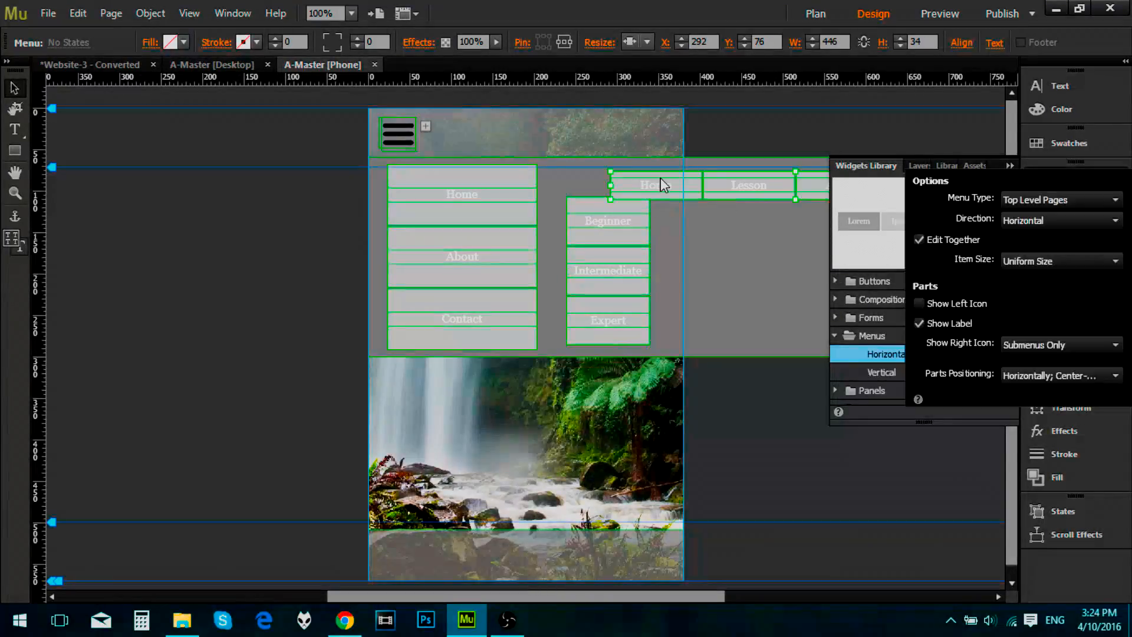
click(1073, 199)
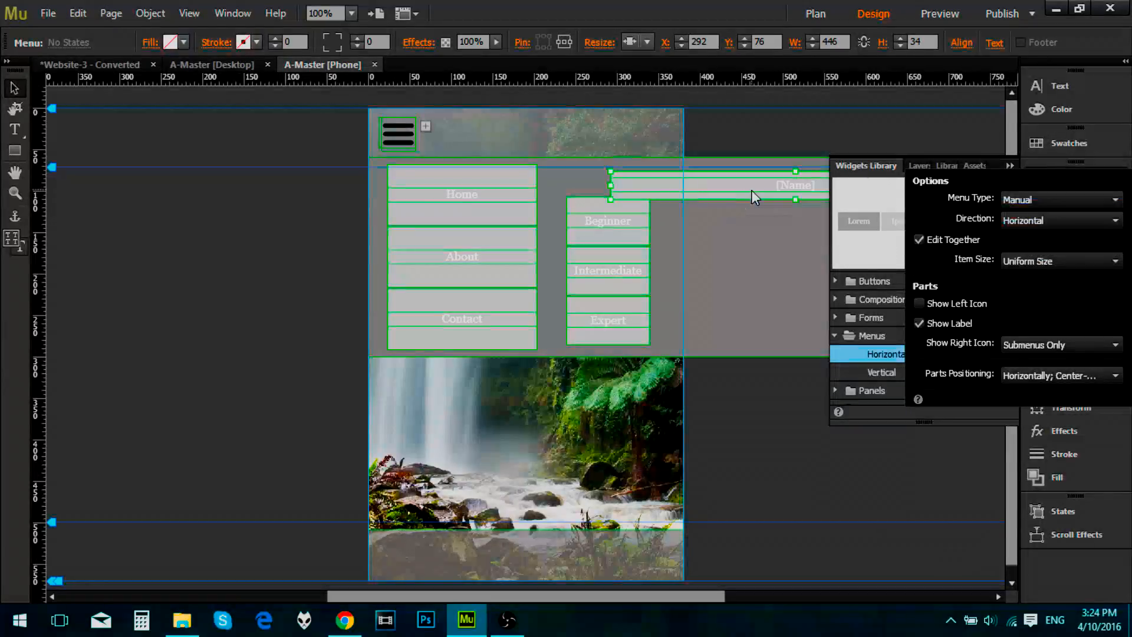
click(610, 184)
drag(610, 187, 657, 176)
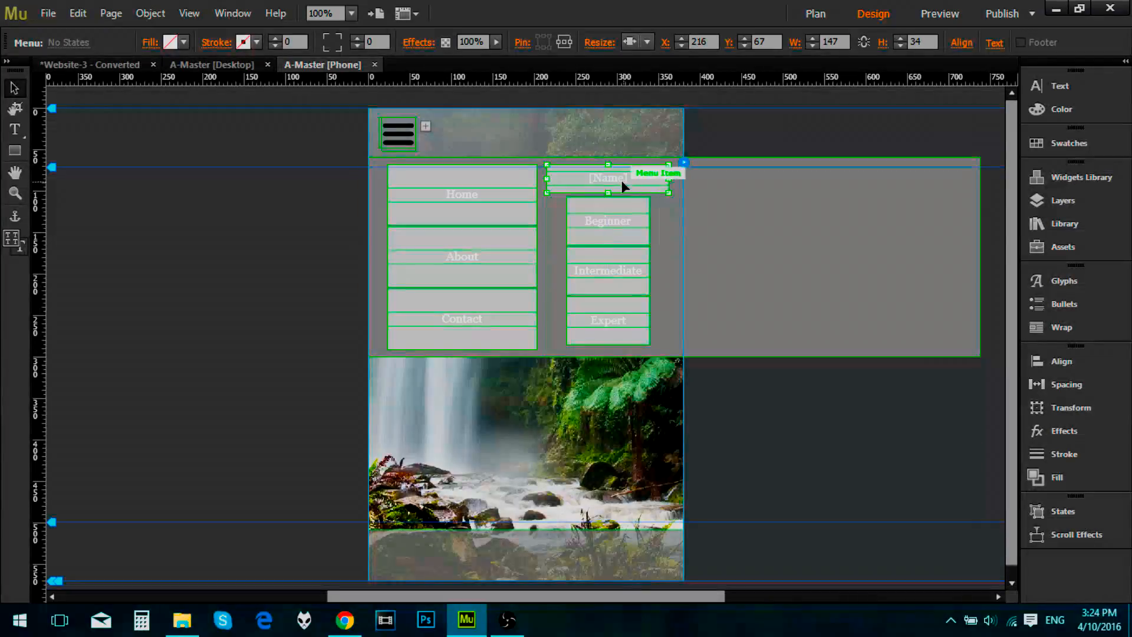
Step: Label the new horizontal menu's item Lessons and narrow the grey target container to 380 px, the page width
click(619, 179)
double_click(624, 178)
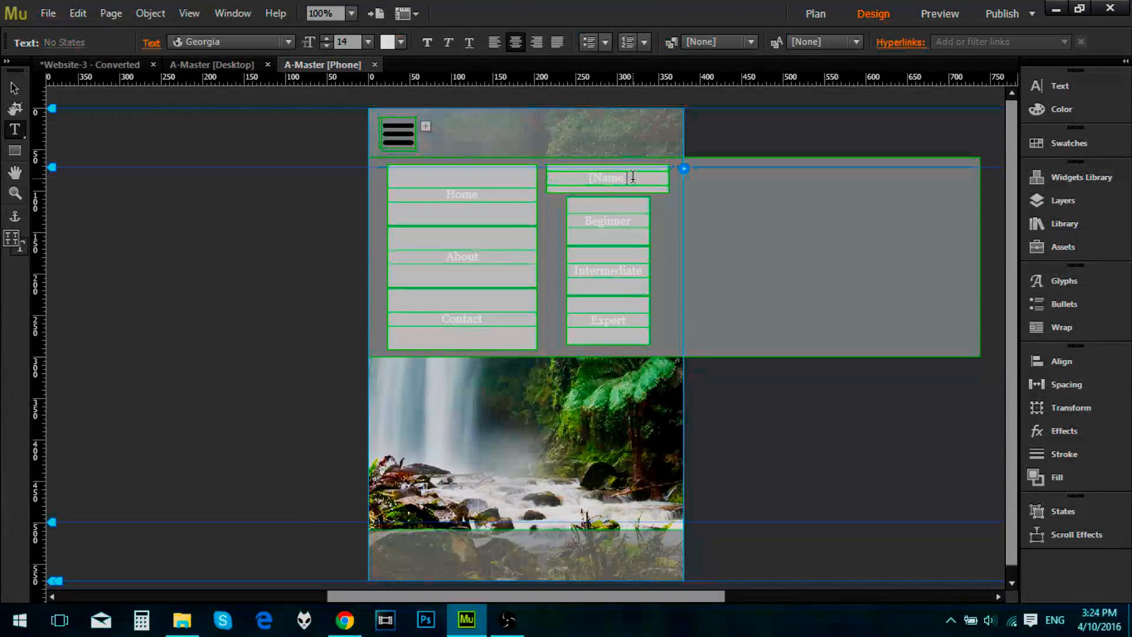
text(Lessons)
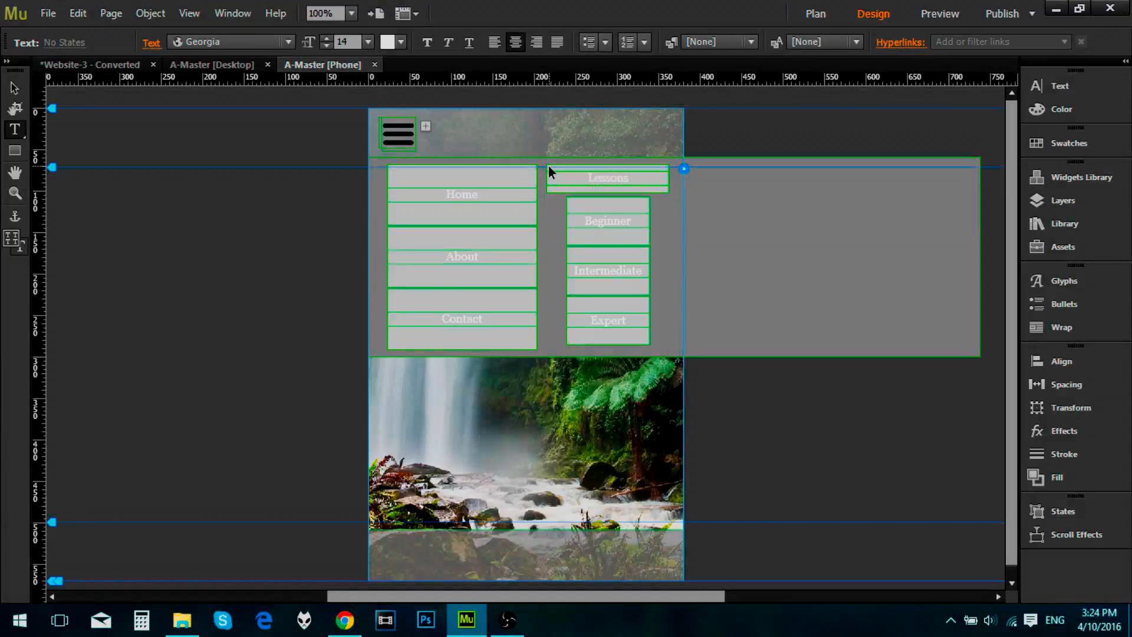
click(902, 239)
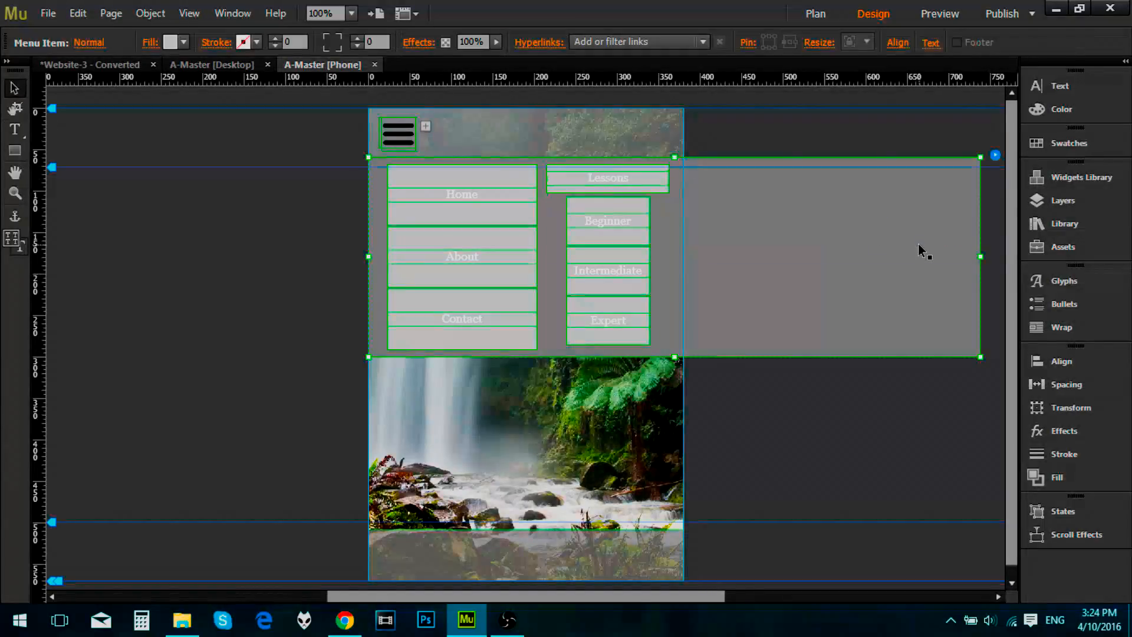
drag(856, 264, 674, 260)
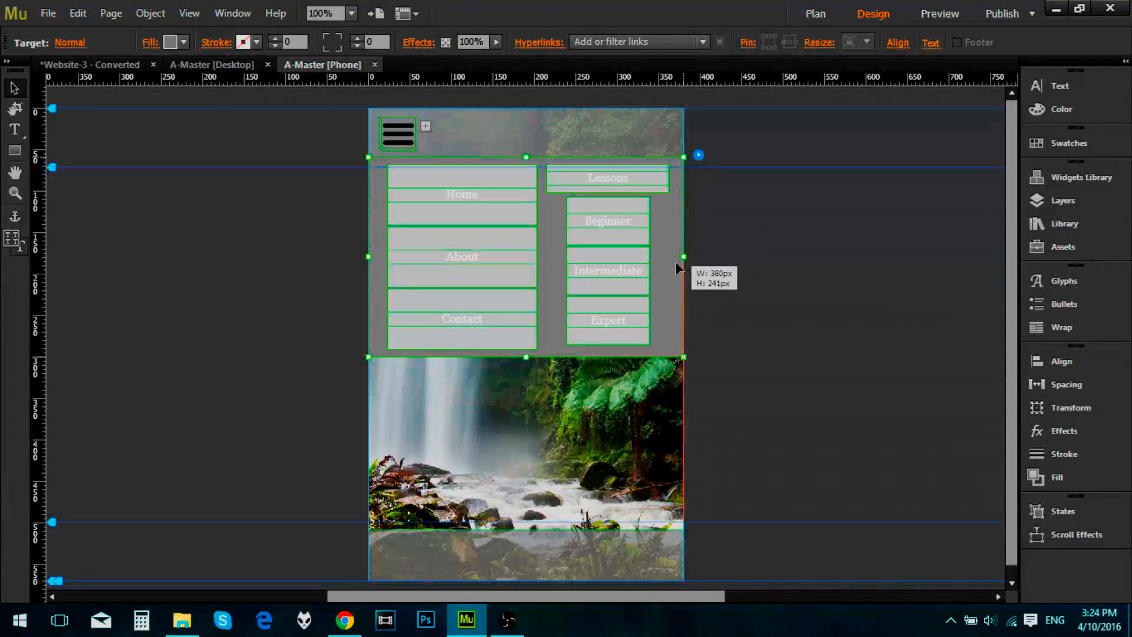
Step: Link the main menu's Home item to the desktop Home page
click(416, 188)
click(423, 182)
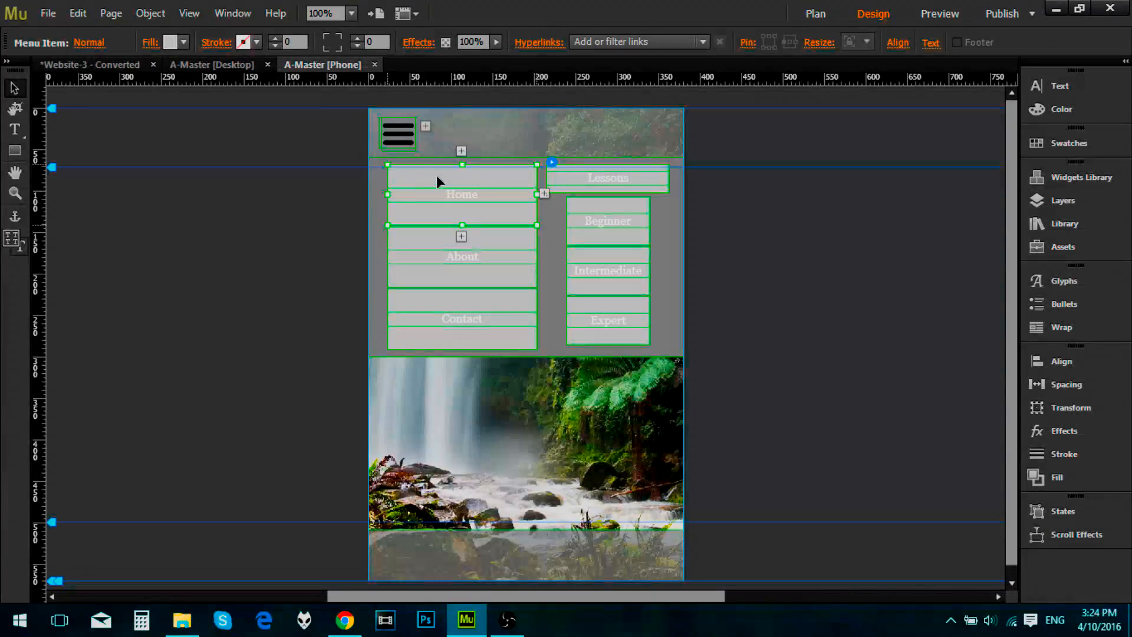
click(664, 40)
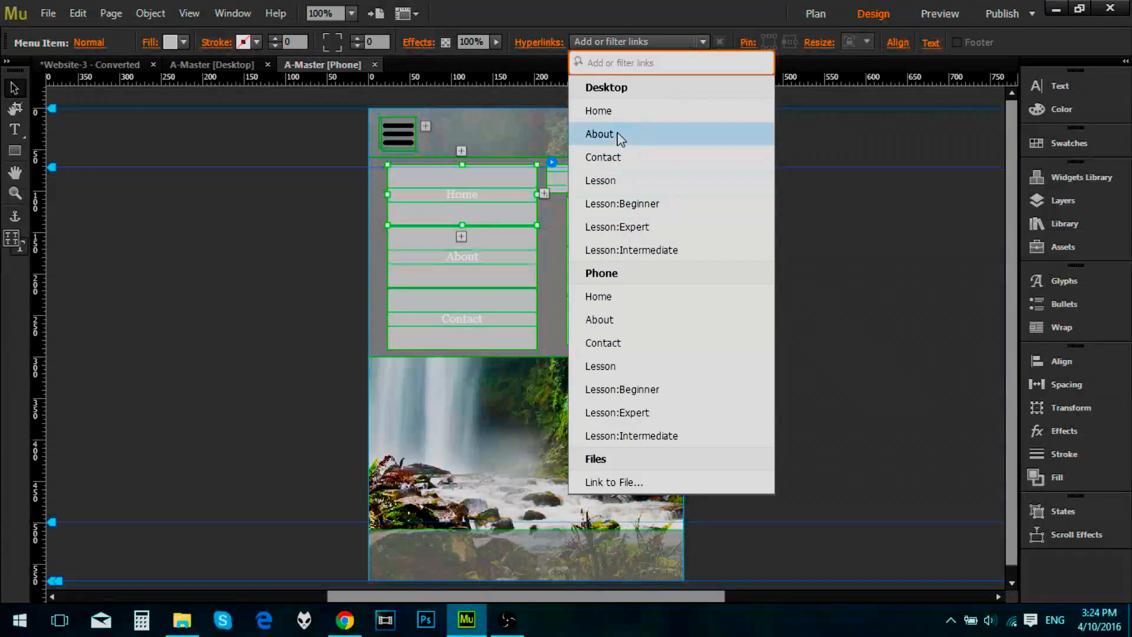
click(599, 111)
click(497, 259)
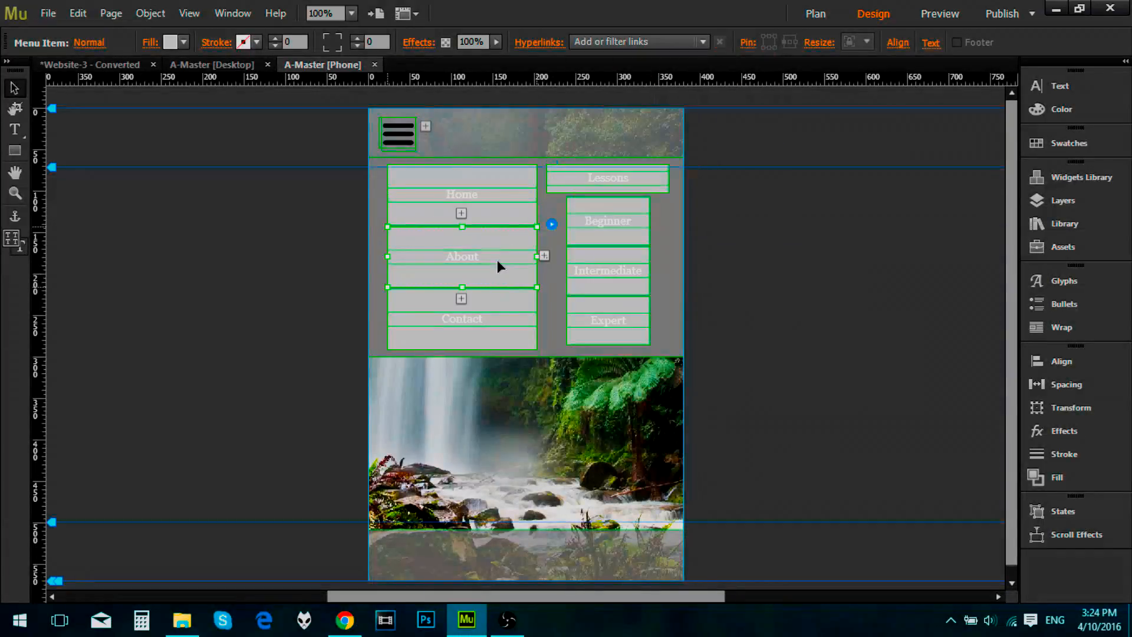
click(604, 42)
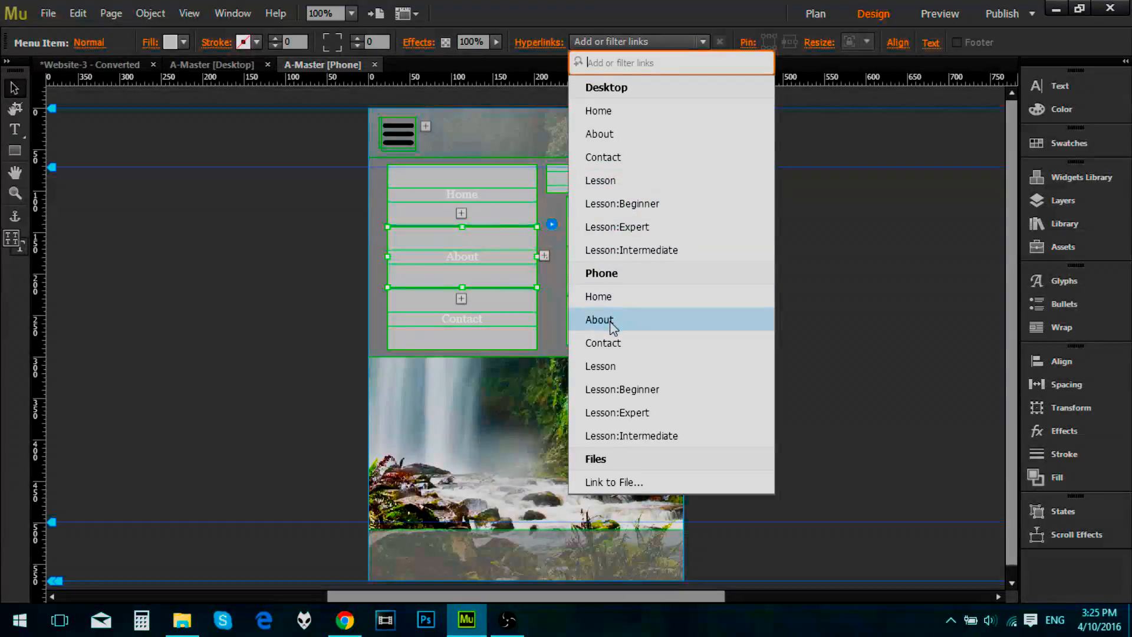
Step: Link the main menu's Home item to the phone About page
click(496, 197)
click(495, 197)
click(624, 42)
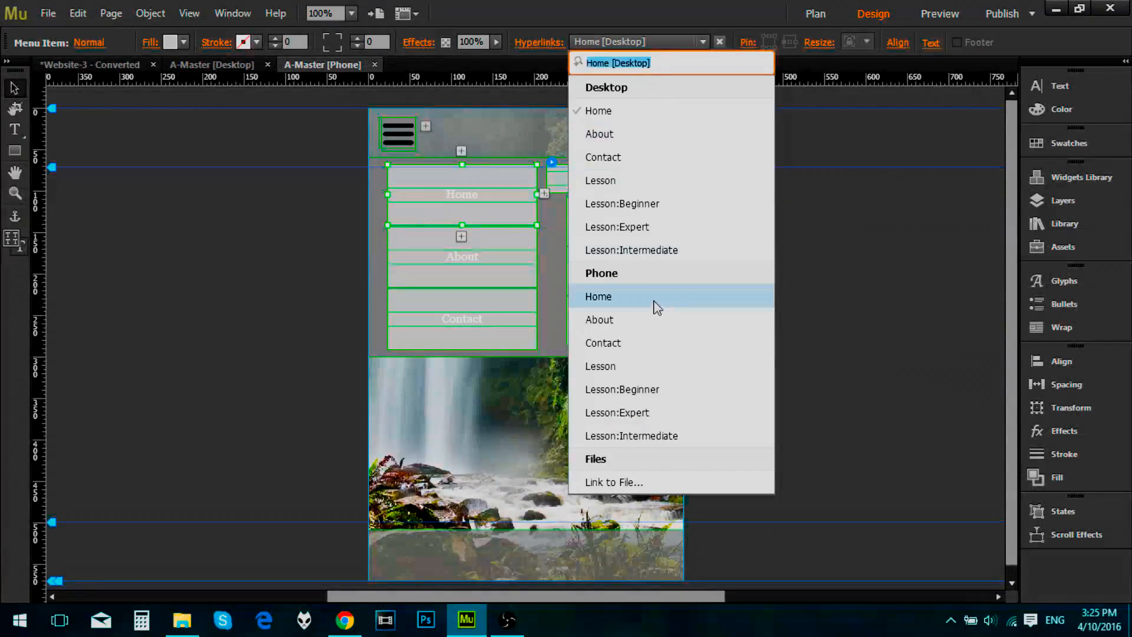
click(632, 320)
click(505, 259)
click(628, 42)
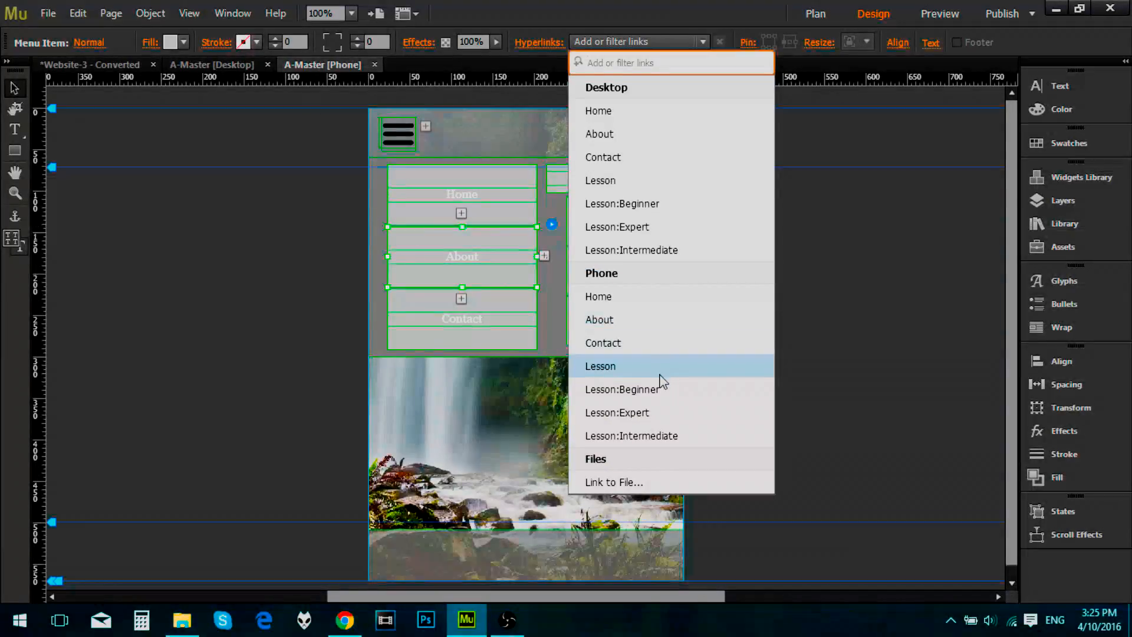
Step: Link the main menu's Home item to the phone Home page
click(516, 208)
click(516, 208)
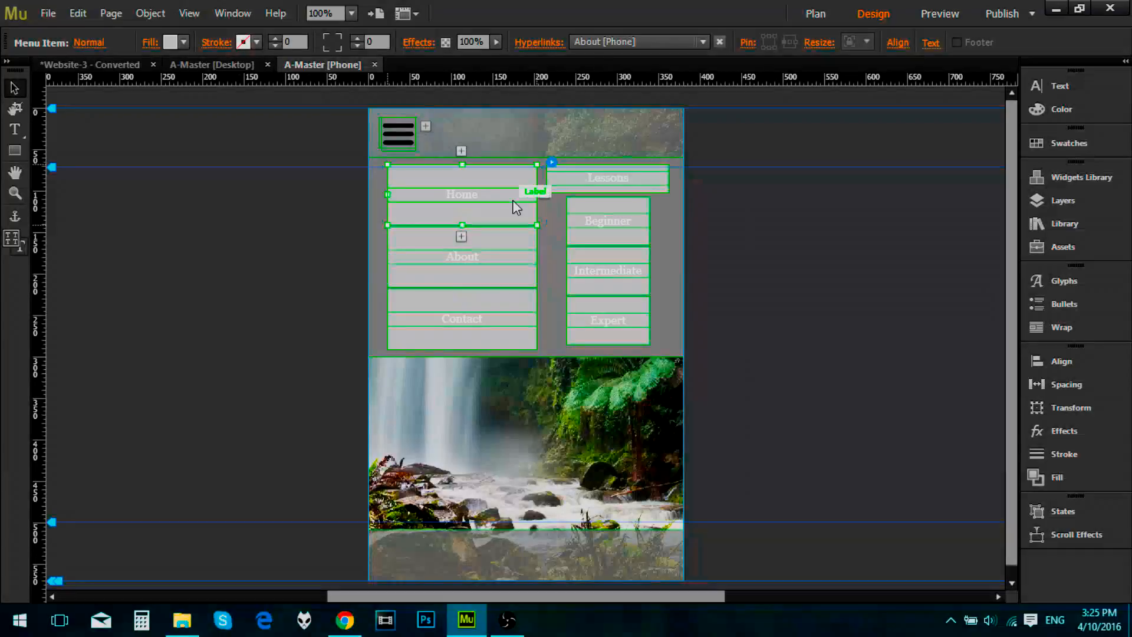
click(597, 40)
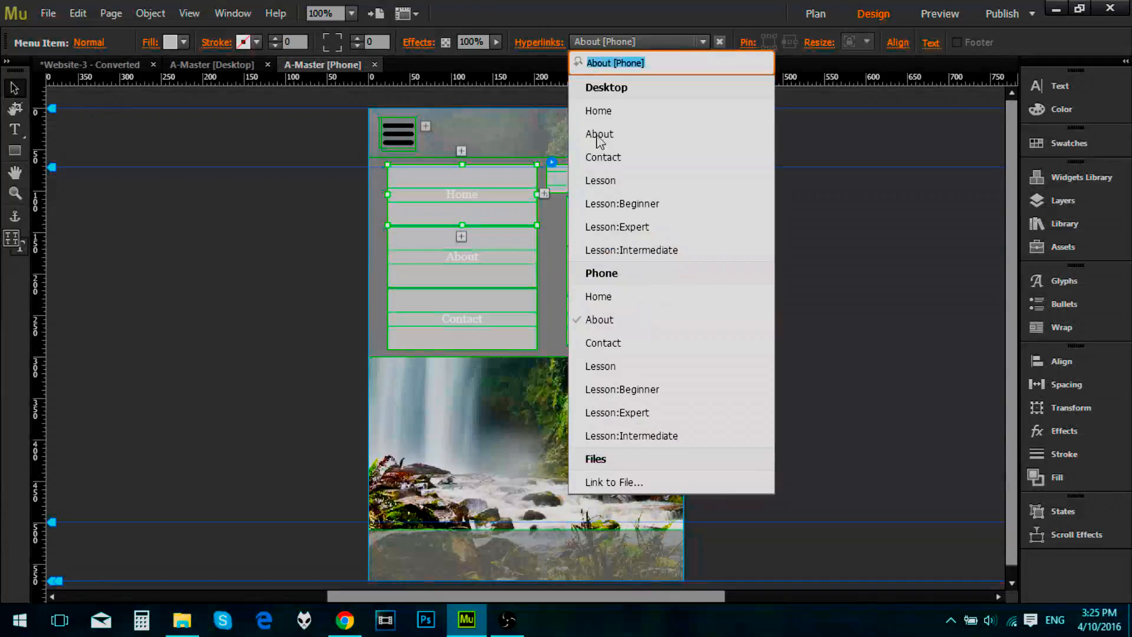
click(608, 306)
Step: Link the main menu's About and Contact items to the phone About and phone Contact pages
click(501, 246)
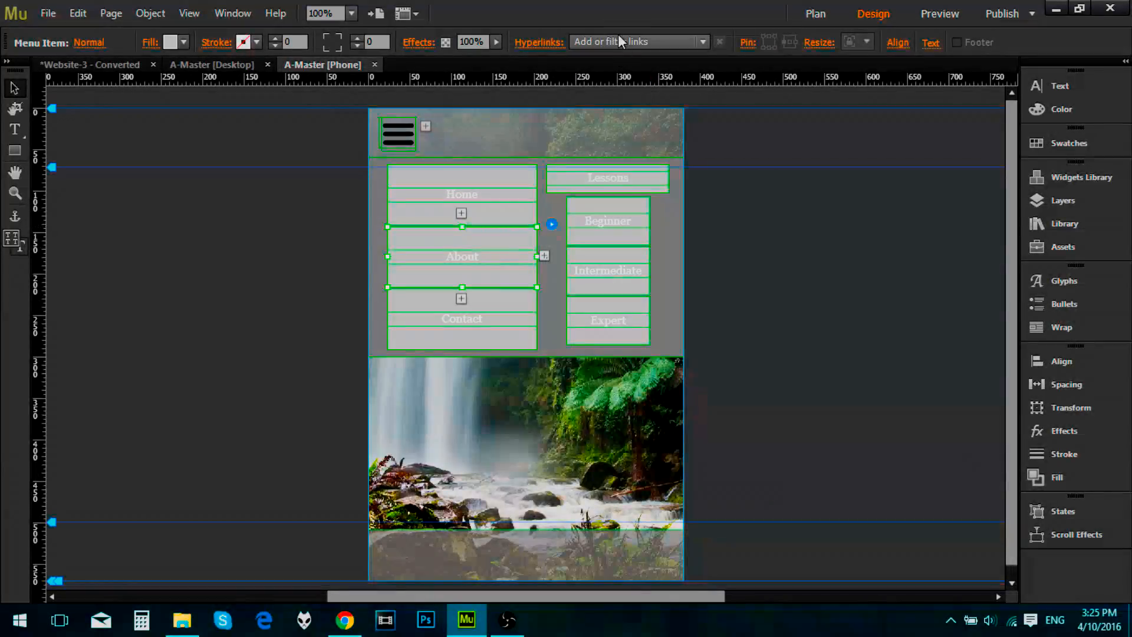
click(617, 40)
click(626, 320)
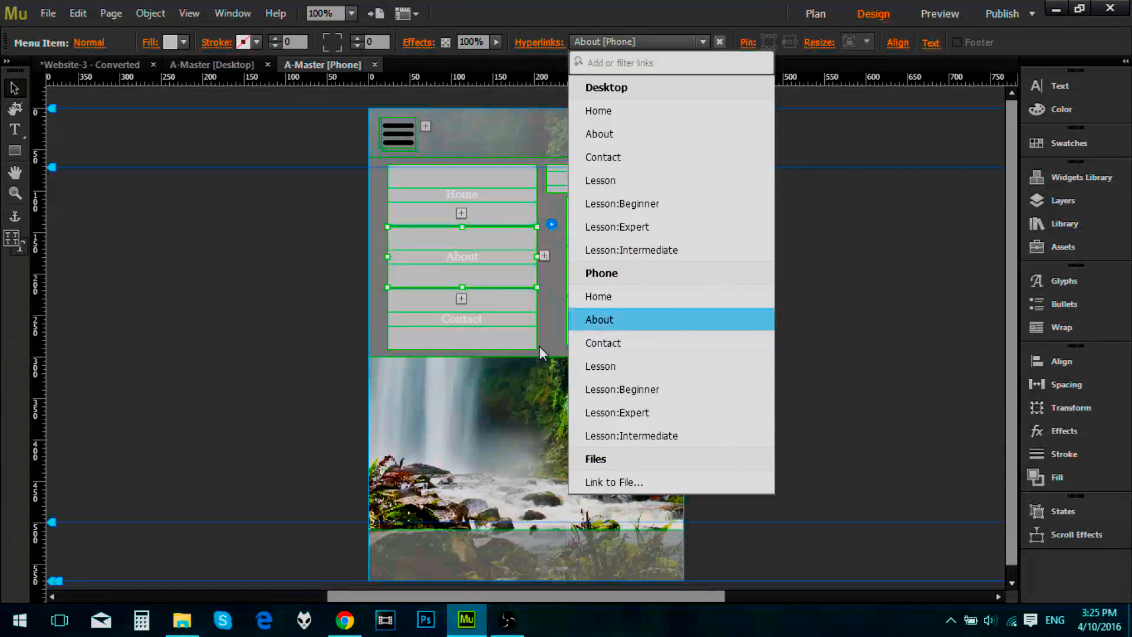
click(517, 296)
click(661, 40)
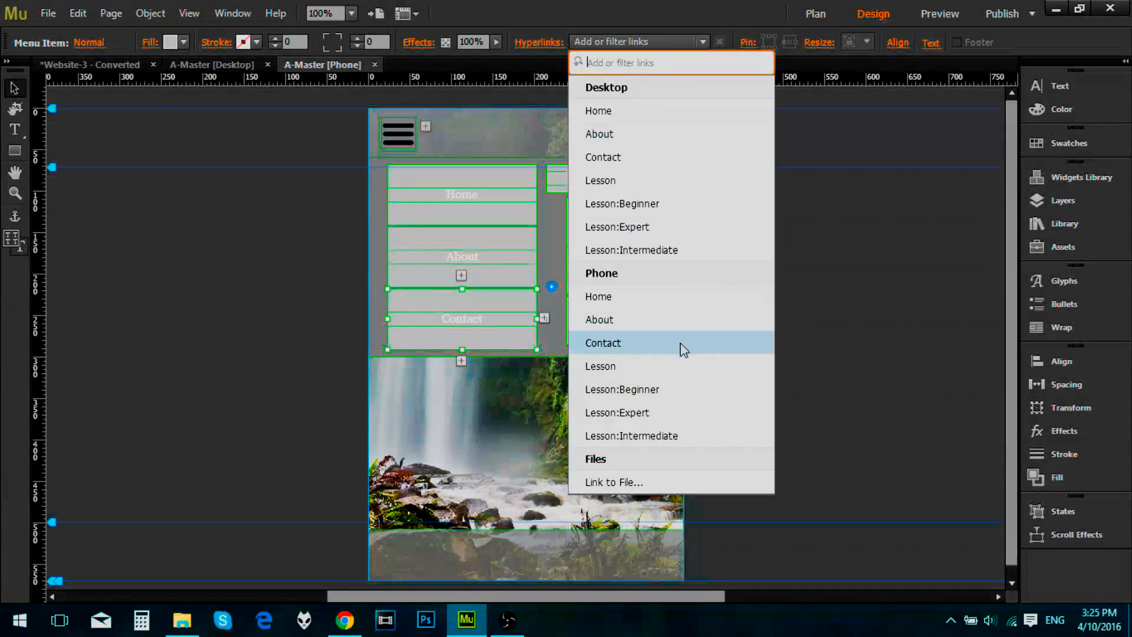
click(614, 344)
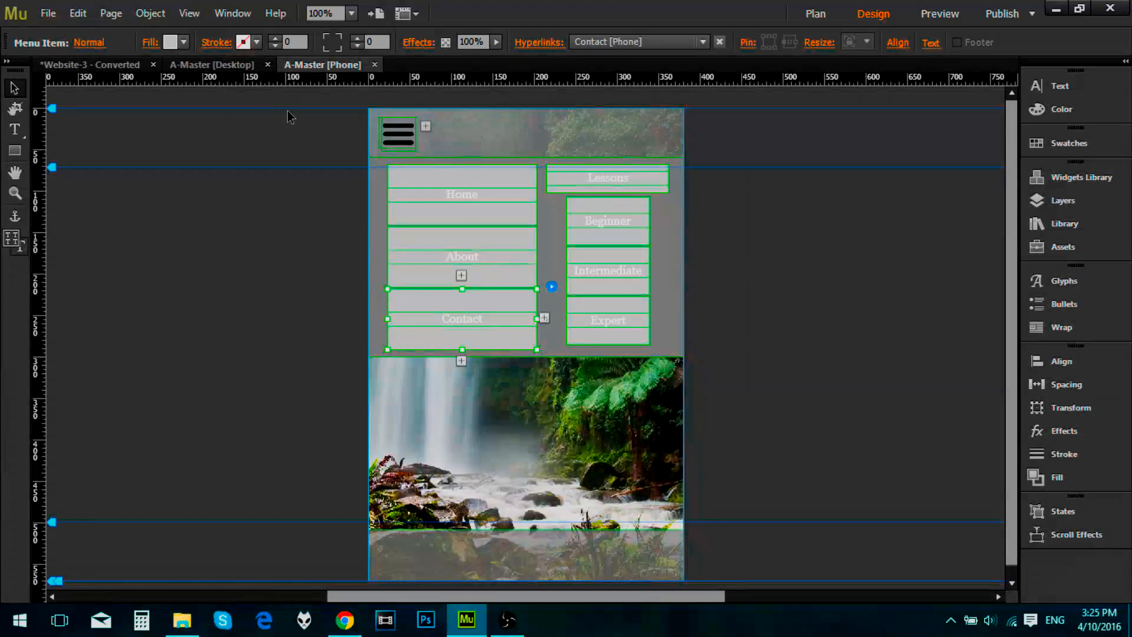
Step: Rename the desktop version of the Lesson page as Lessons in the site plan
click(108, 66)
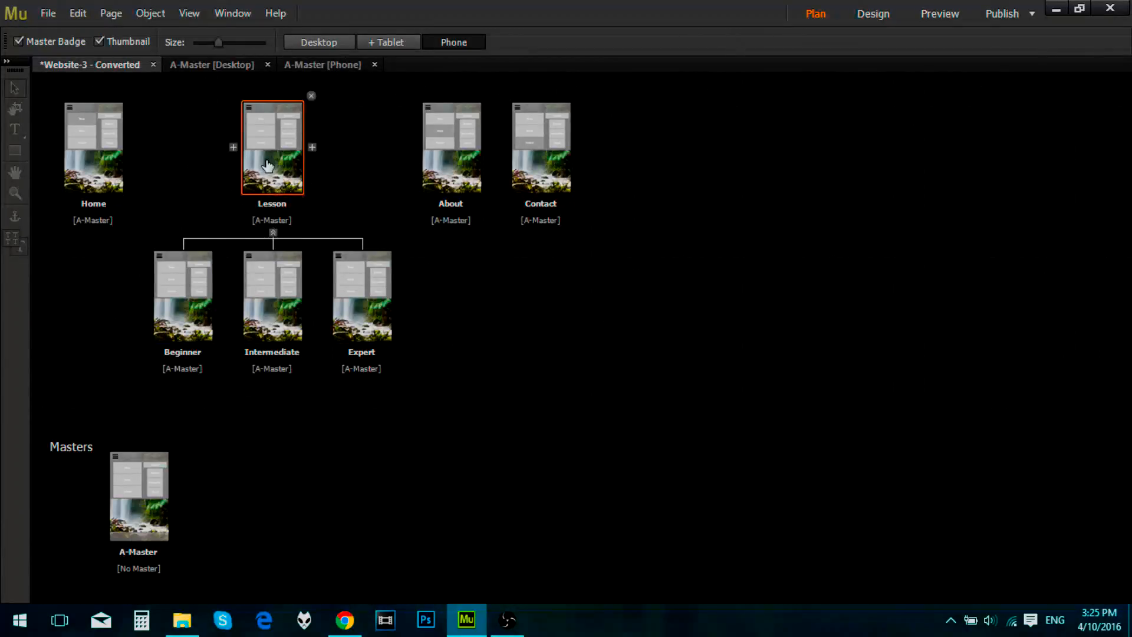
double_click(281, 204)
key(Return)
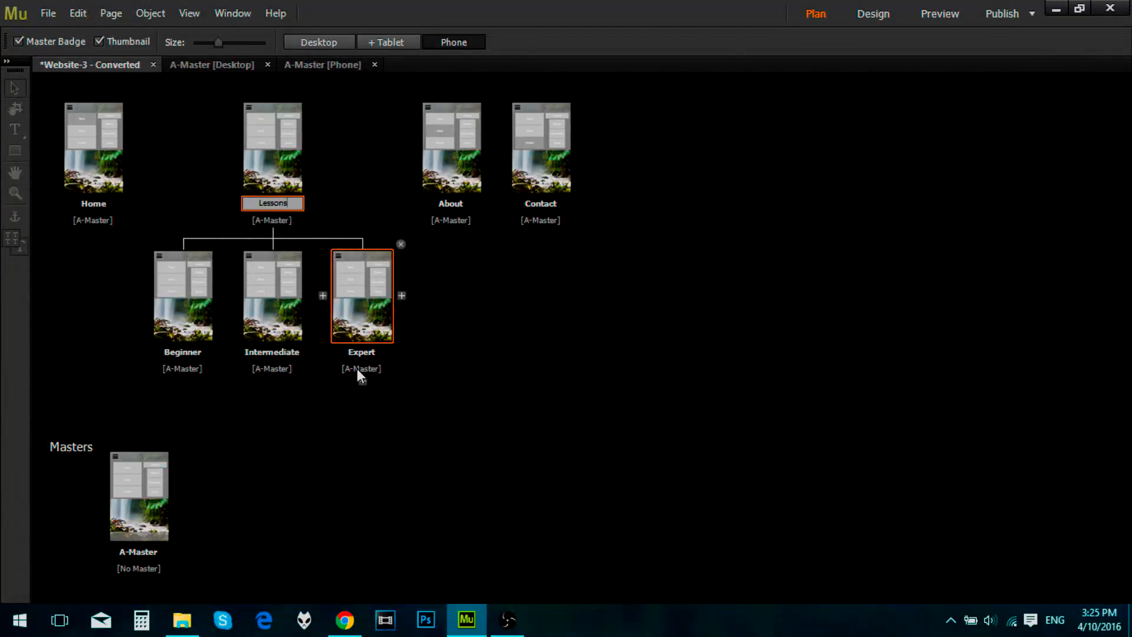
click(301, 40)
double_click(465, 213)
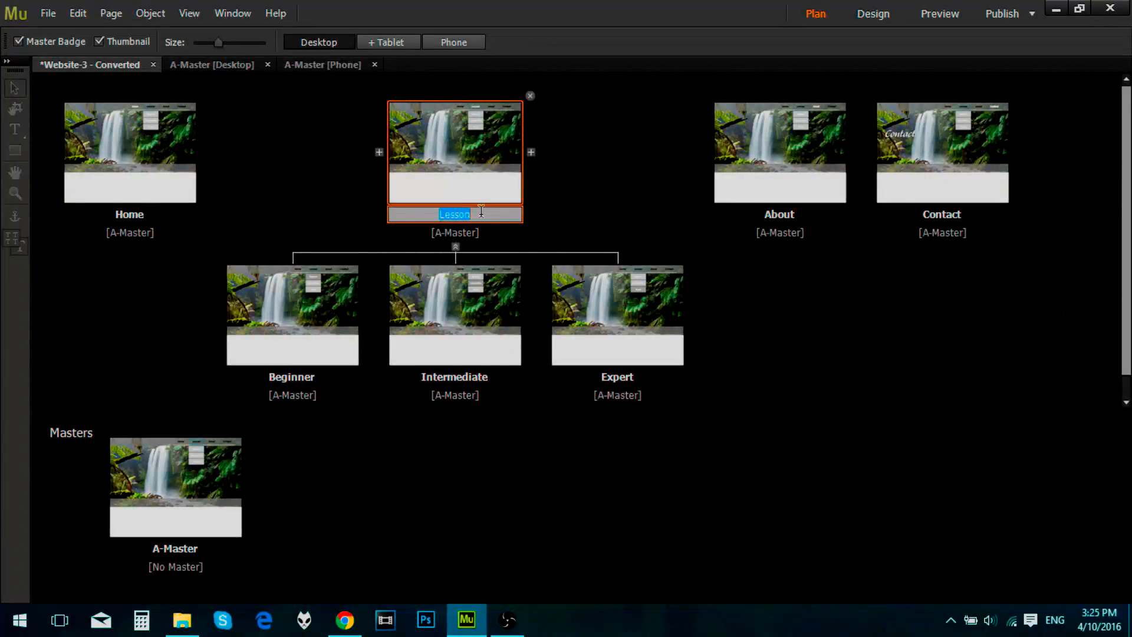
click(562, 454)
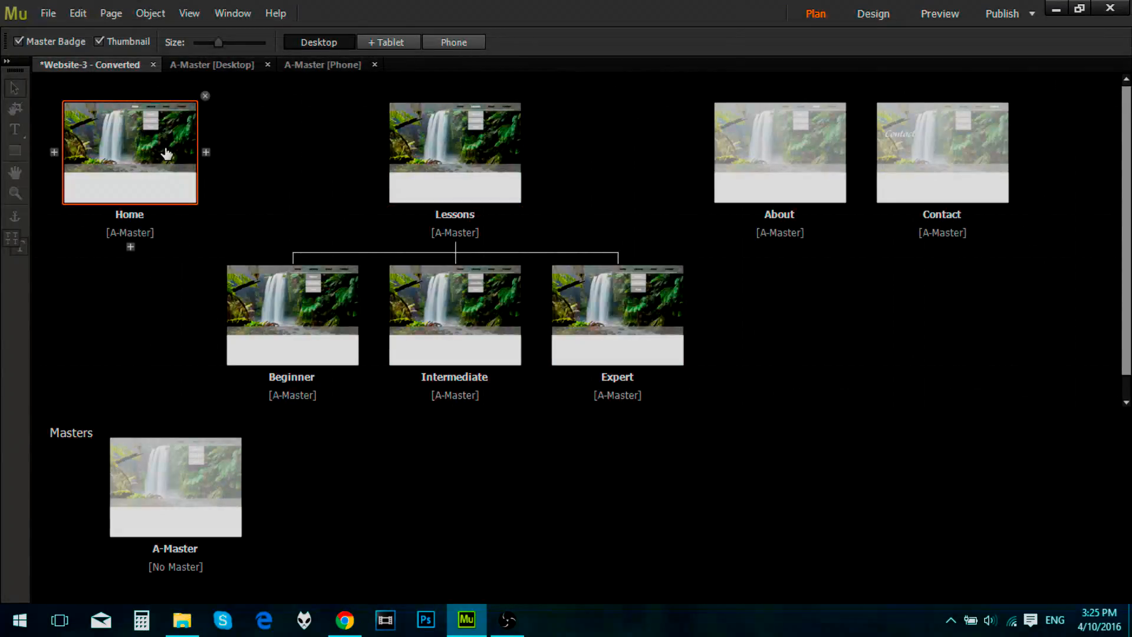
Step: Inspect the menu on the desktop Home page, close that page and return to the phone master
double_click(167, 154)
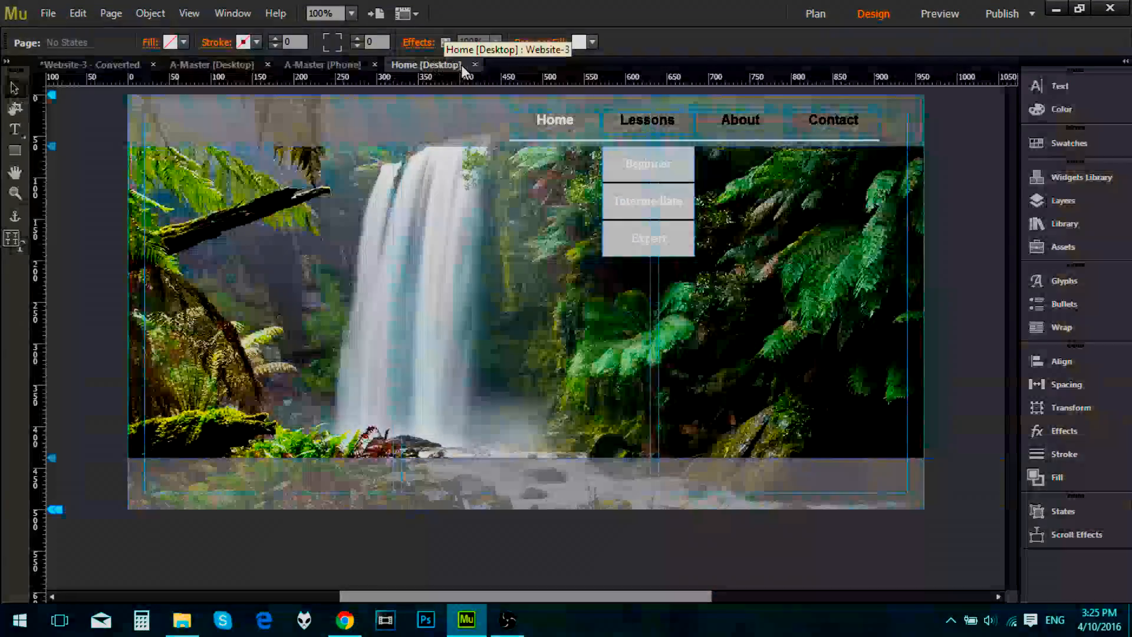
click(474, 65)
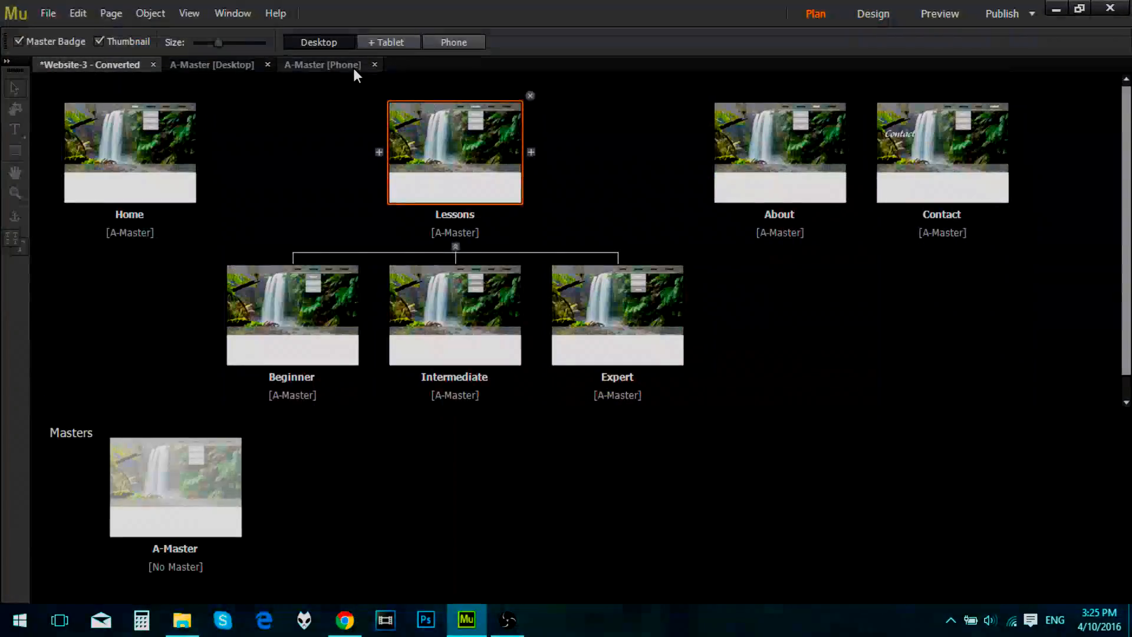
click(351, 67)
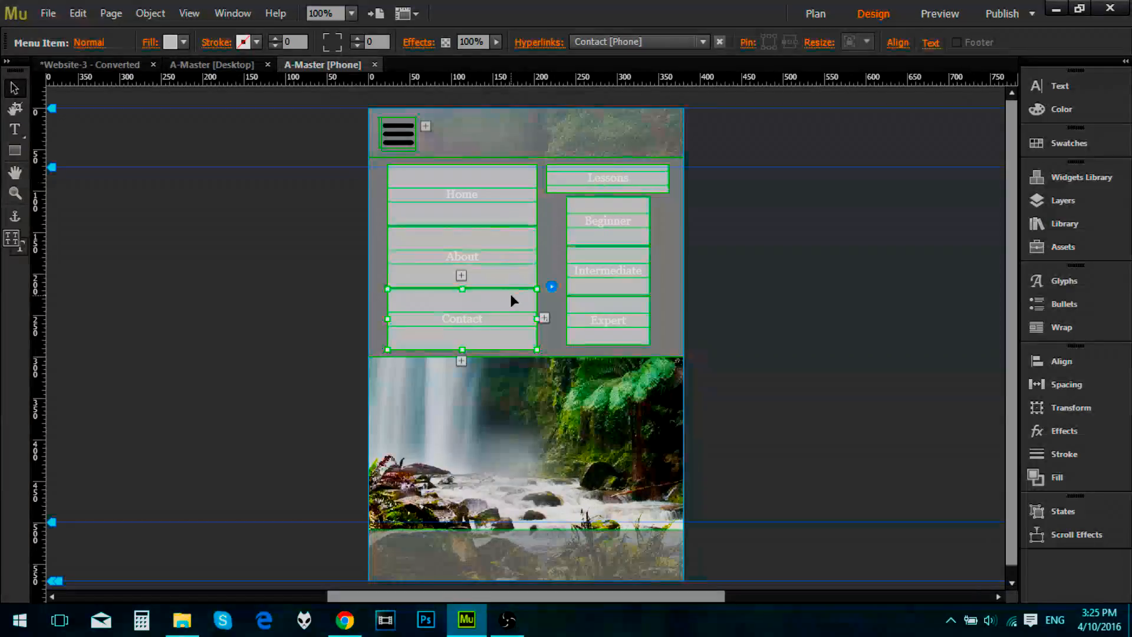
Step: Link the Lessons item above the lesson-level menu to the desktop Lessons page
click(595, 179)
click(634, 43)
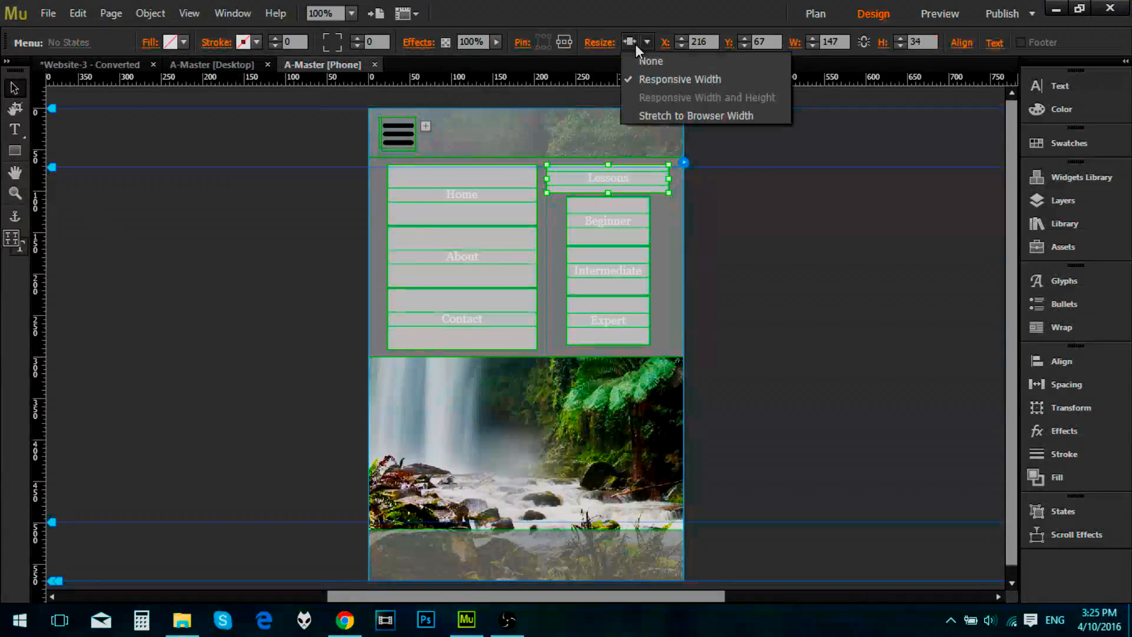
click(612, 194)
click(632, 179)
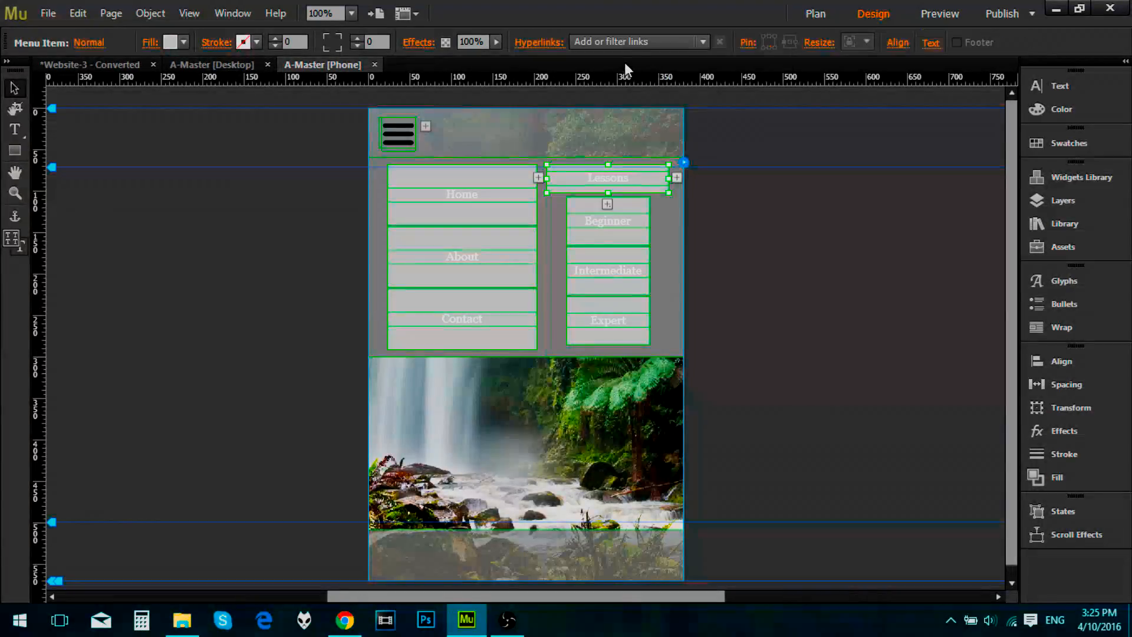
click(679, 41)
click(644, 180)
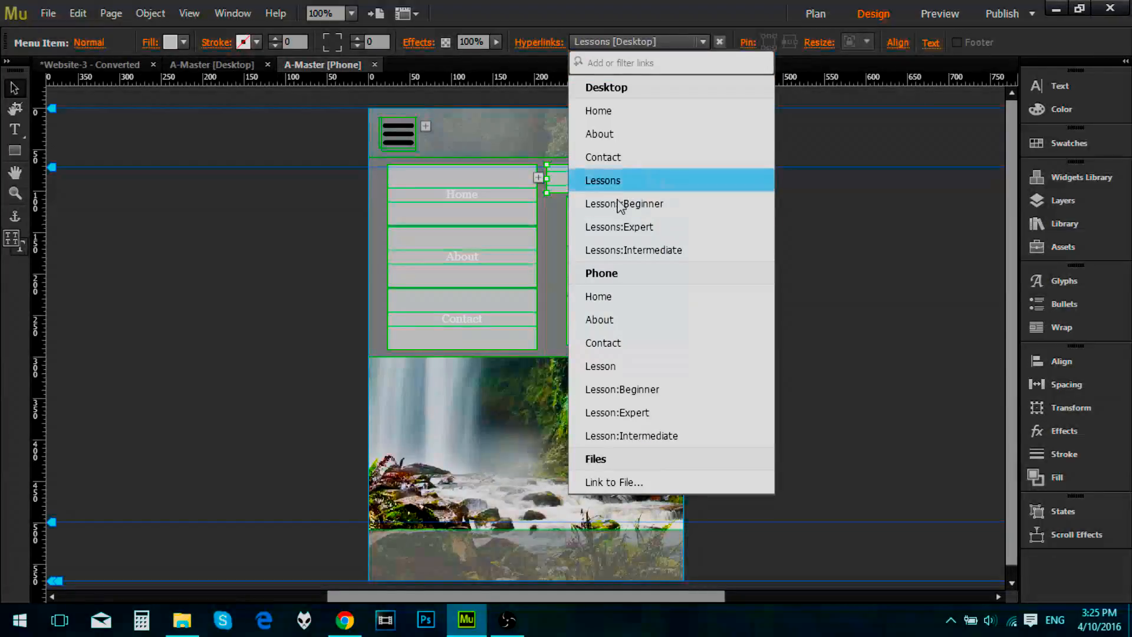
Step: Link the Beginner and Intermediate menu items to the desktop Lessons:Beginner and Lessons:Intermediate pages
click(614, 227)
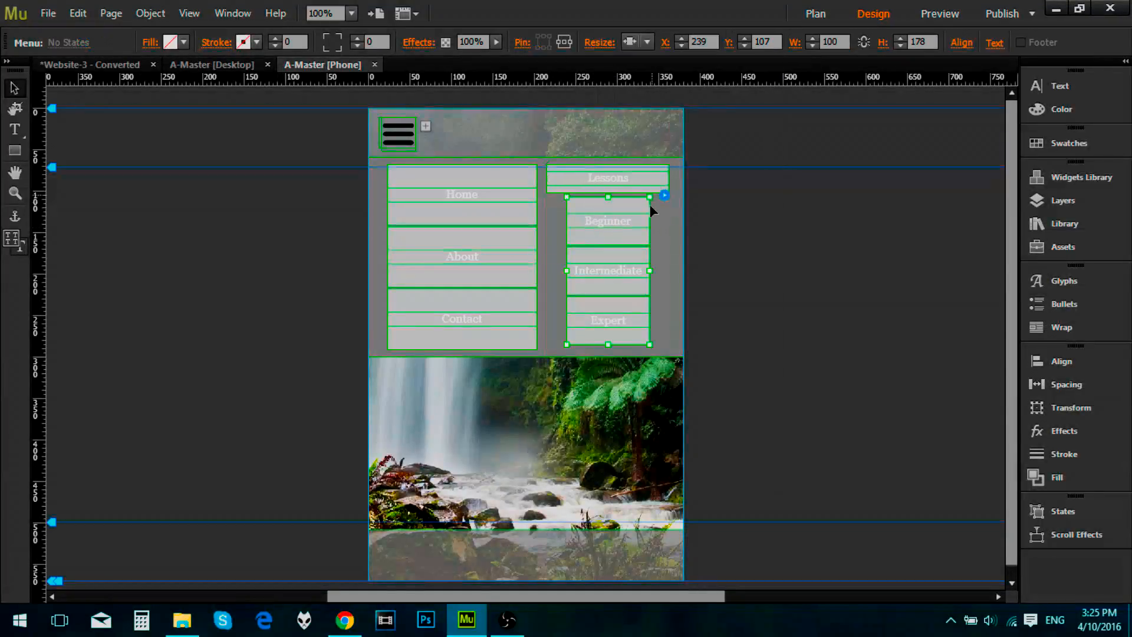
click(630, 228)
click(643, 41)
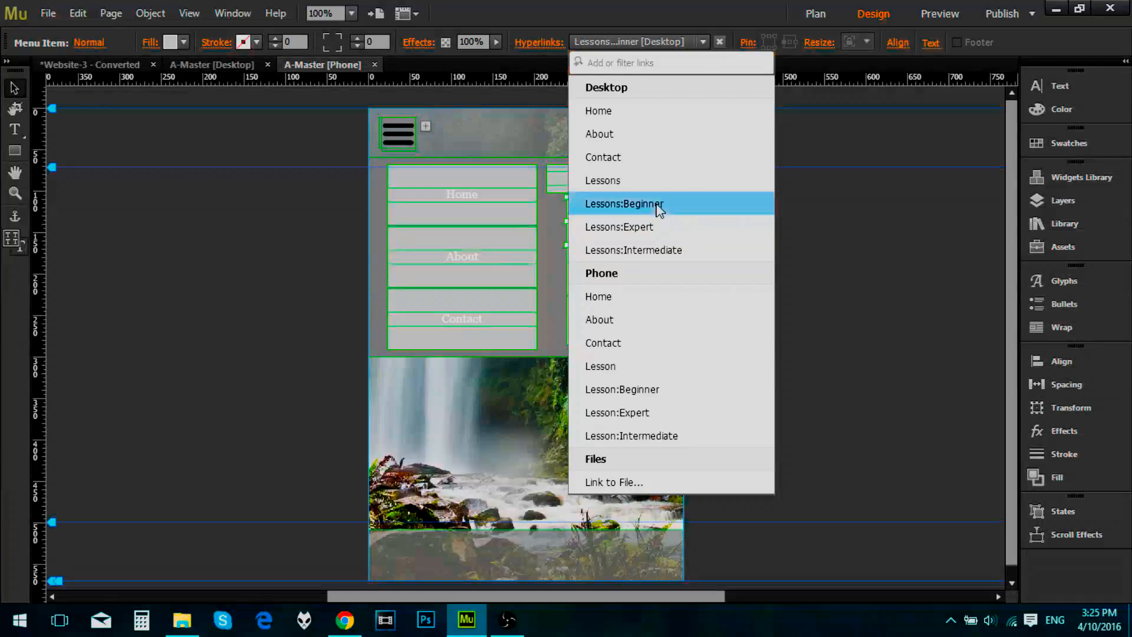
click(657, 206)
click(614, 270)
click(643, 41)
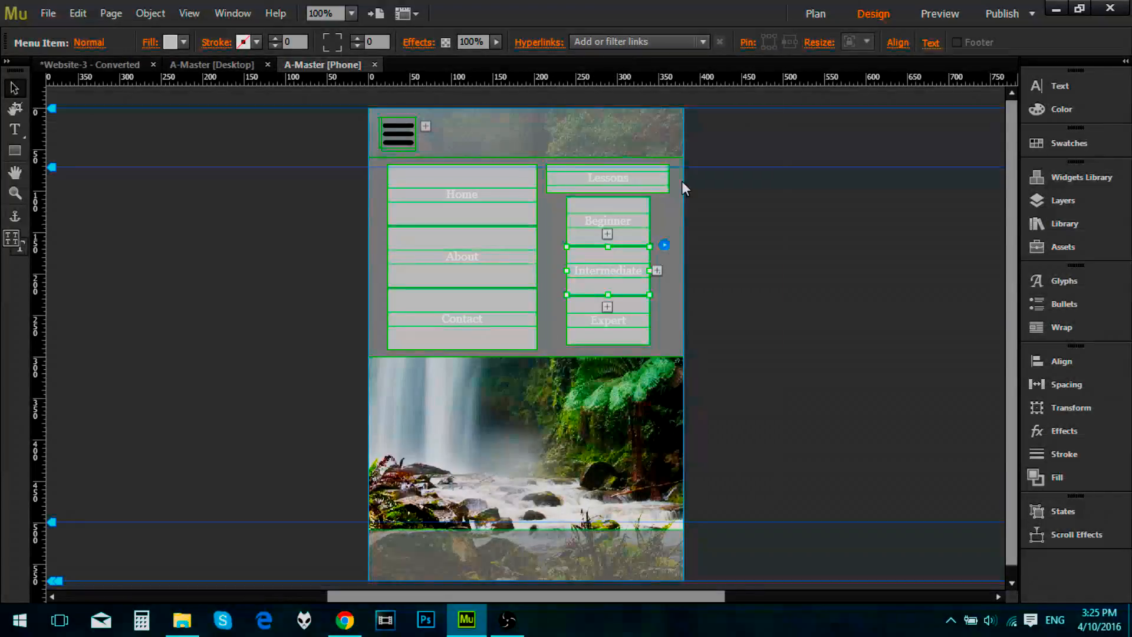
click(661, 250)
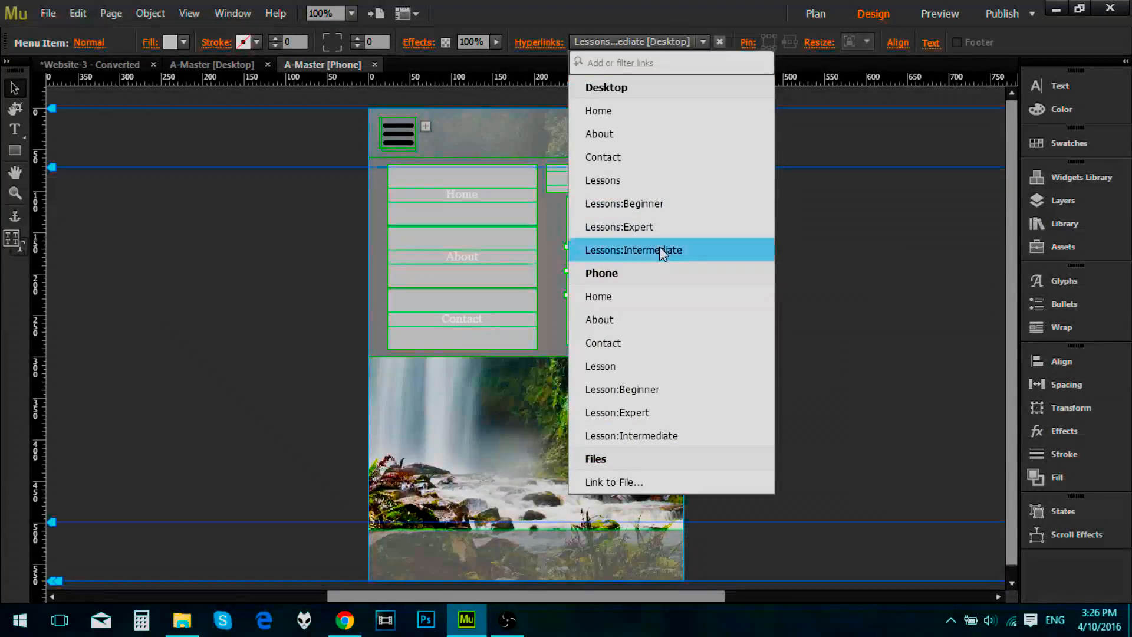
Step: Link the Expert menu item to the desktop Lessons:Expert page
click(634, 324)
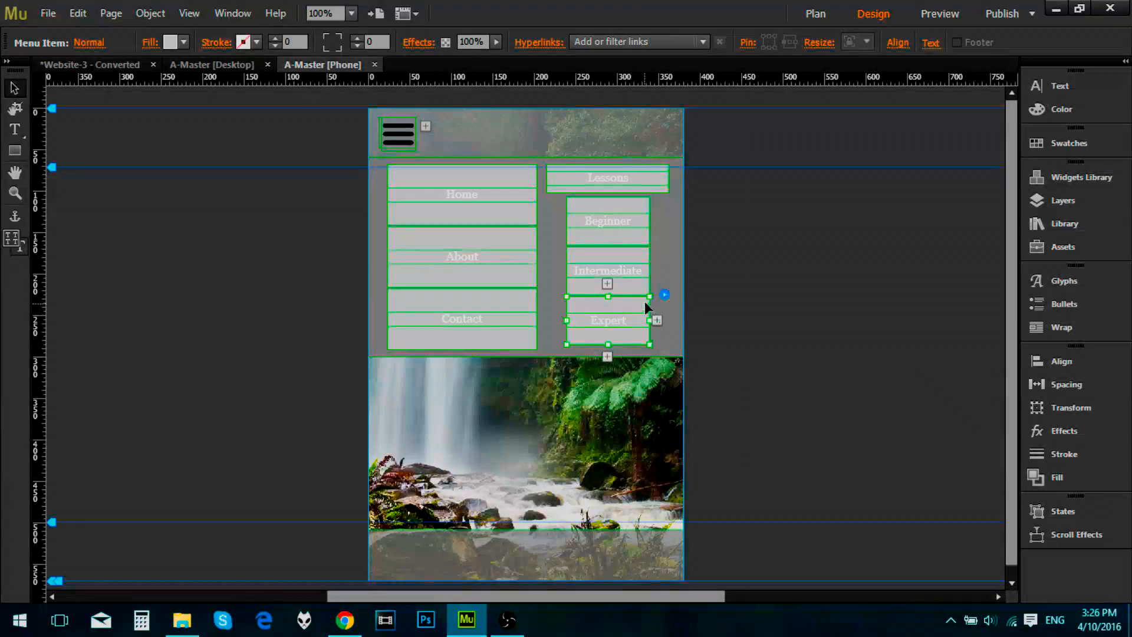
click(615, 41)
click(632, 225)
click(614, 264)
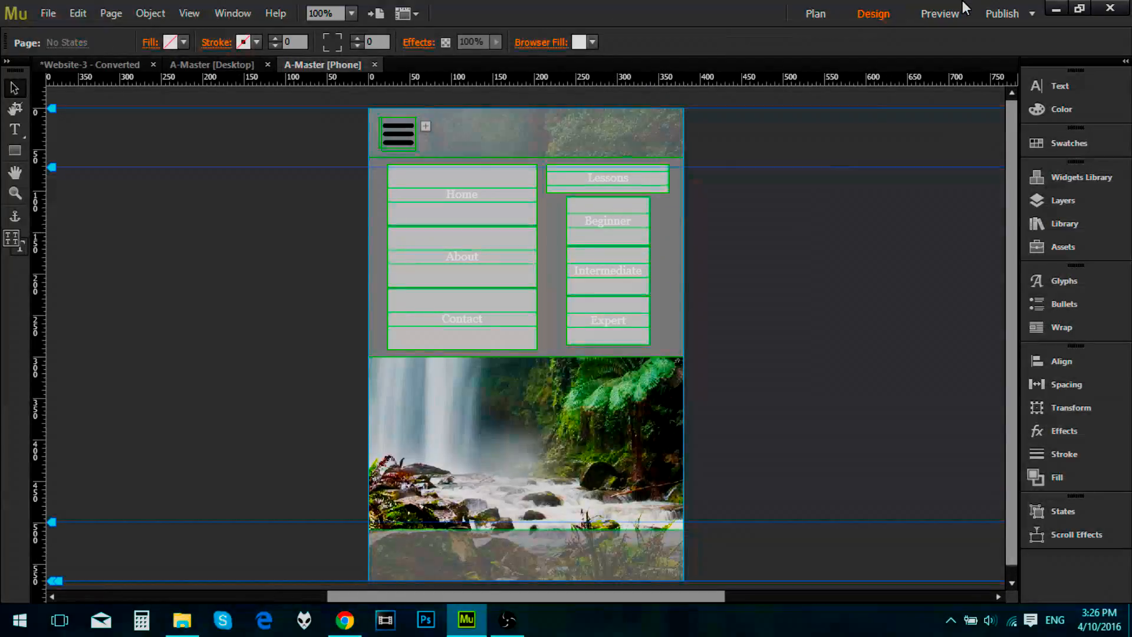
Step: Preview the phone master at iPhone 5S size with the three-bar menu opened, and close the preview
click(943, 18)
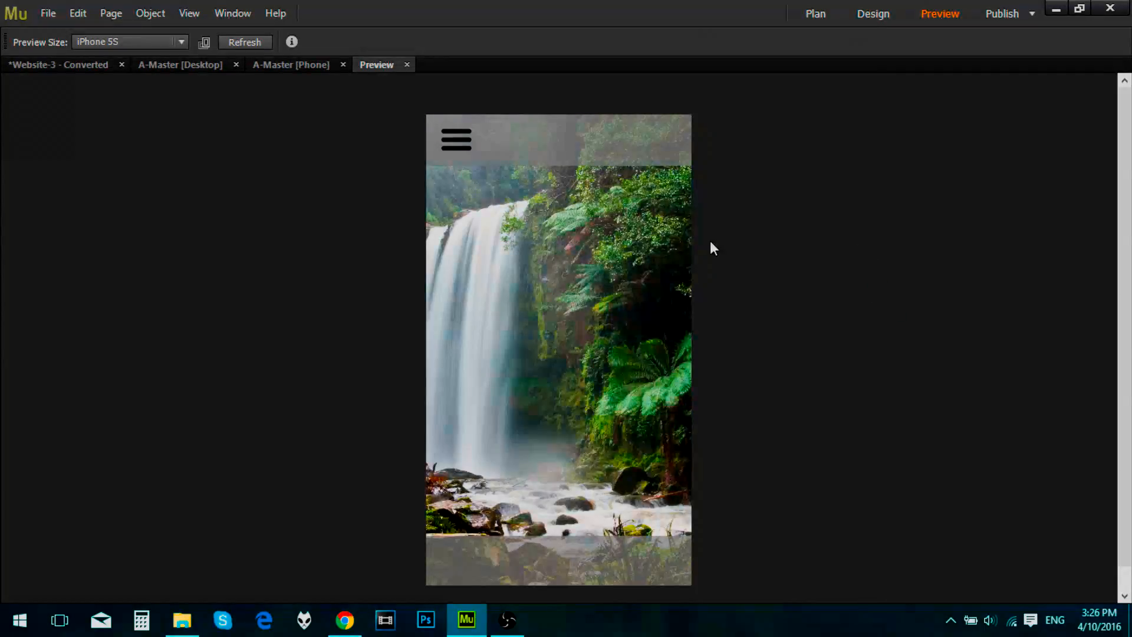
click(457, 141)
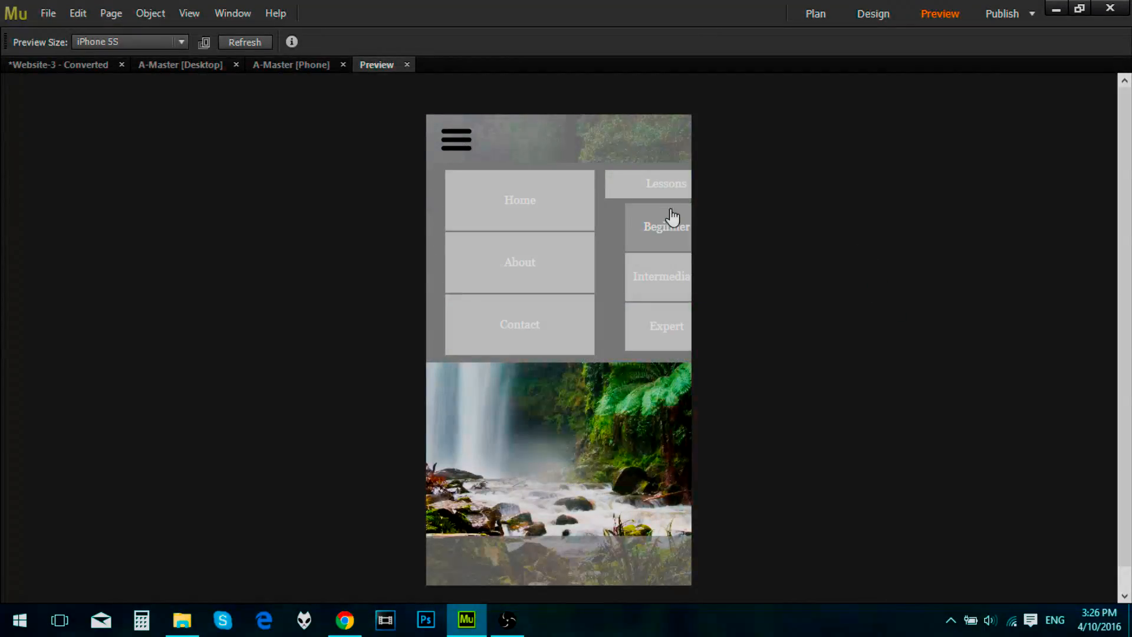
click(407, 65)
Step: Examine the settings of the composition's three-bar trigger, the header rectangle and the menu's target panel
click(616, 173)
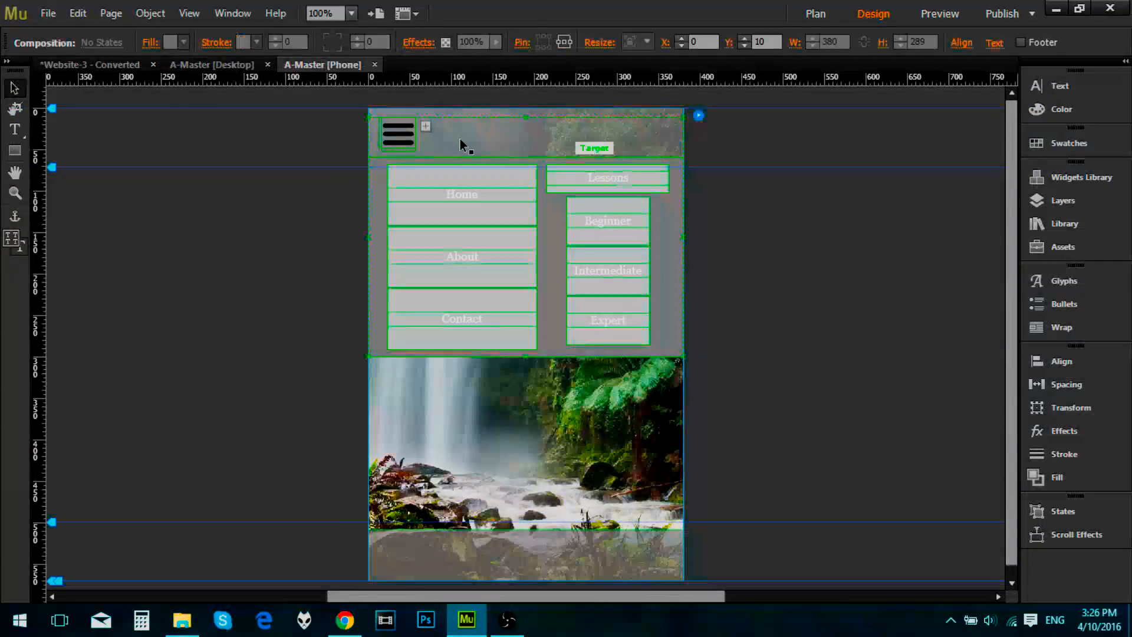
click(412, 127)
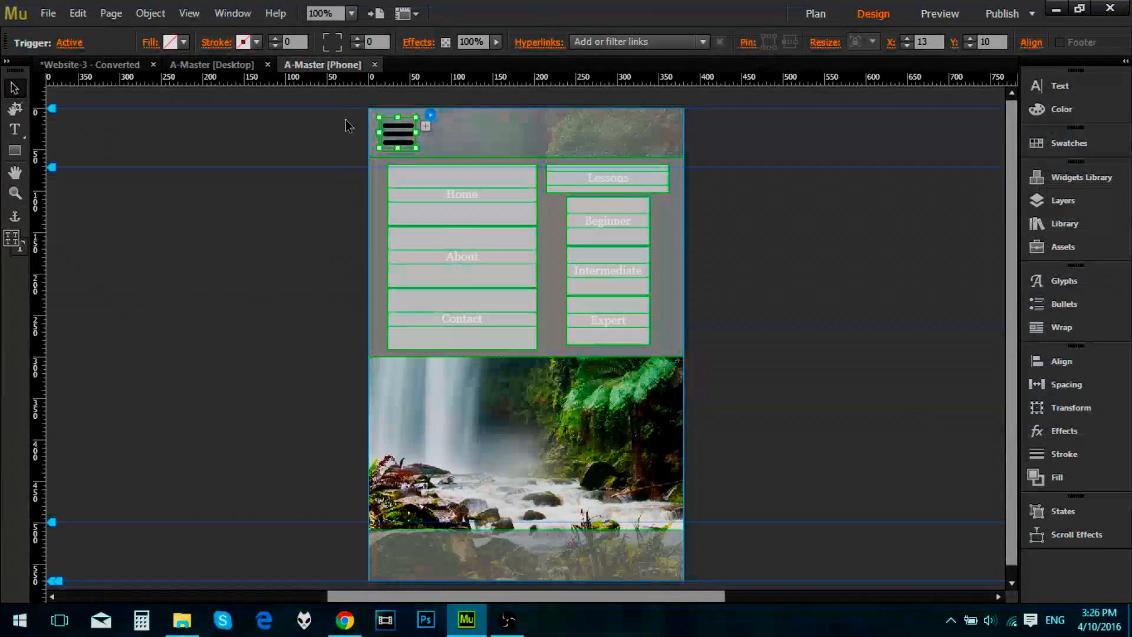
click(362, 151)
click(403, 146)
click(437, 134)
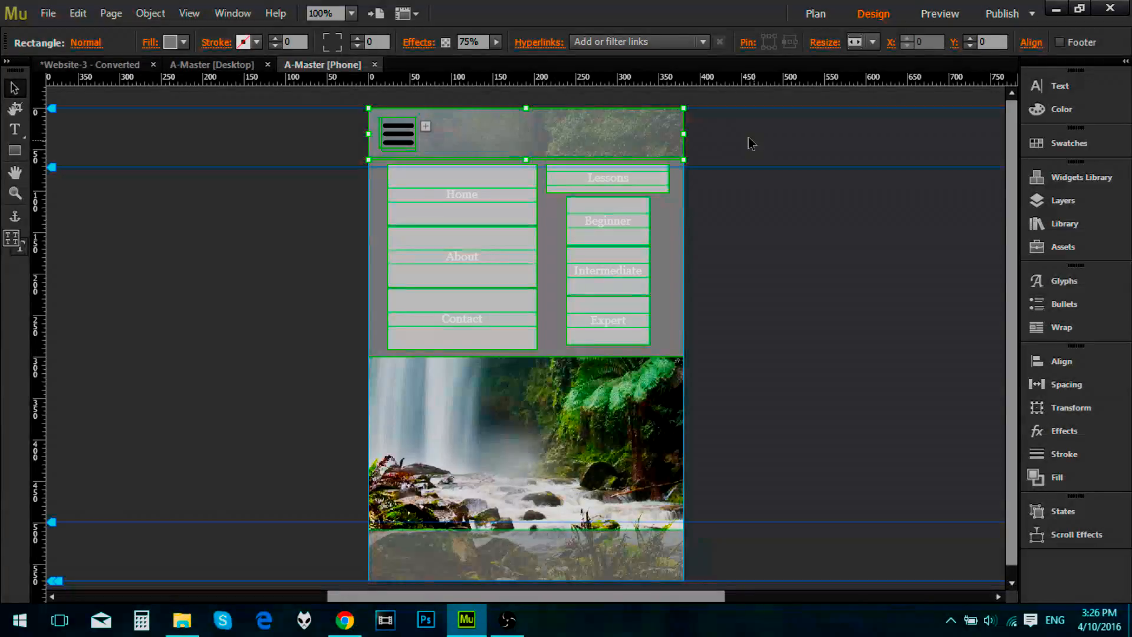
click(731, 170)
click(594, 157)
click(590, 147)
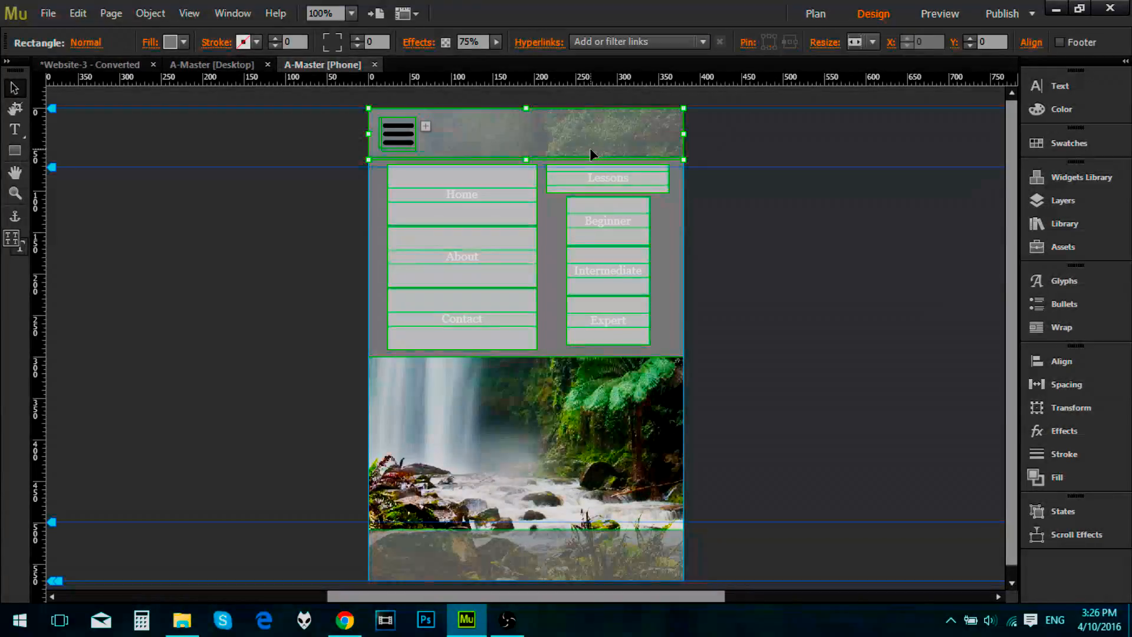
click(679, 233)
click(676, 228)
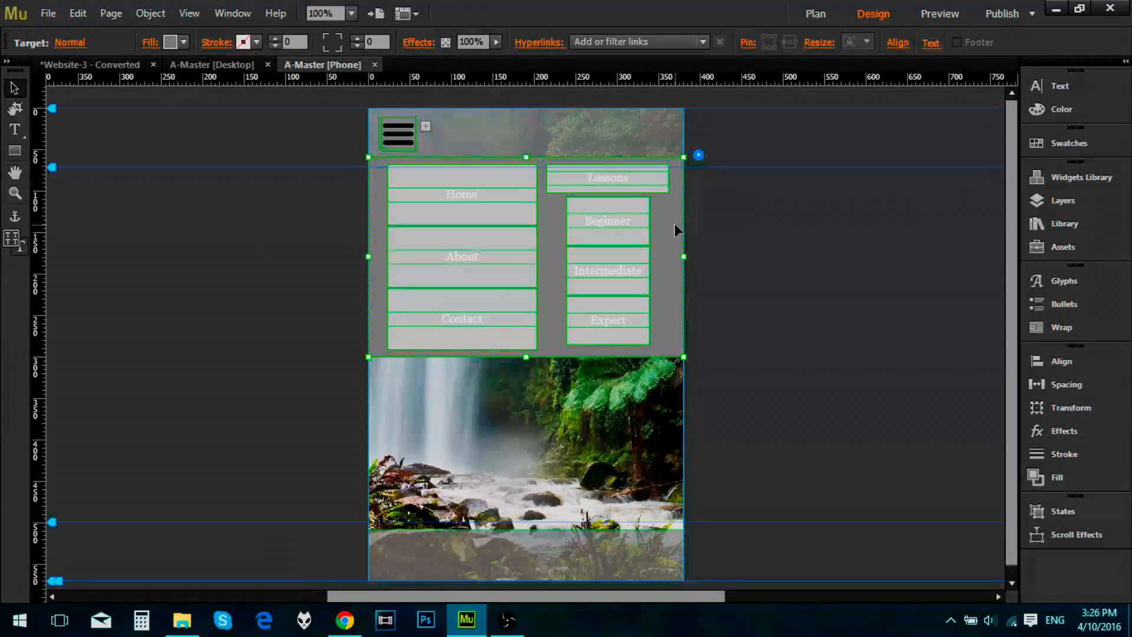
Step: Check the pin and resize settings of the Lessons, lesson-level and main menus and the three-bar icon, and briefly preview the phone master
click(621, 180)
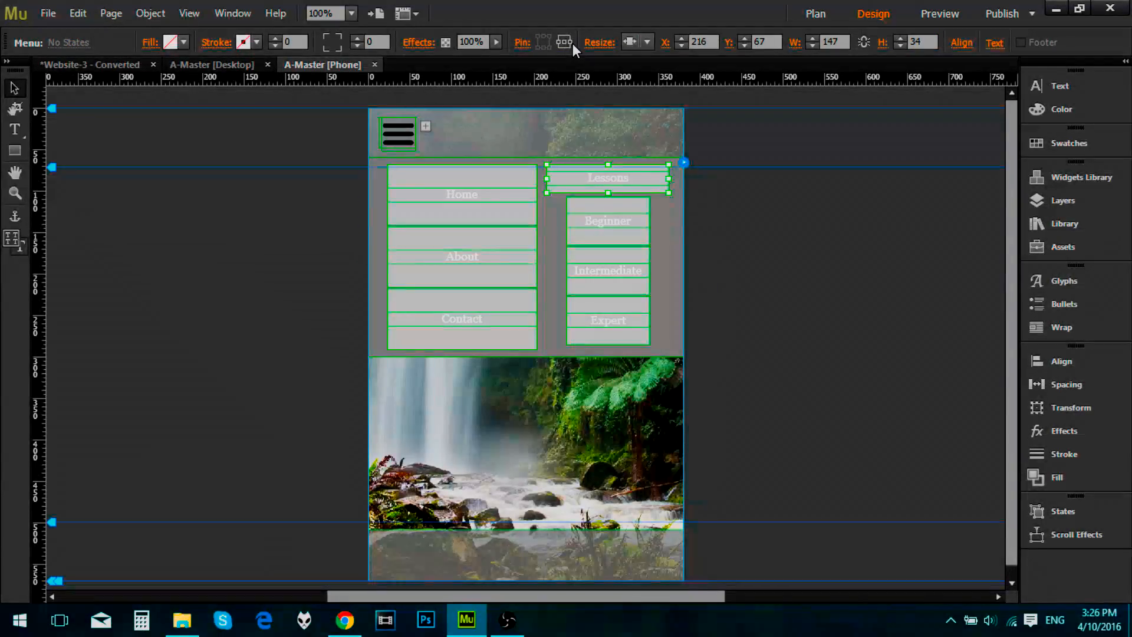
click(616, 222)
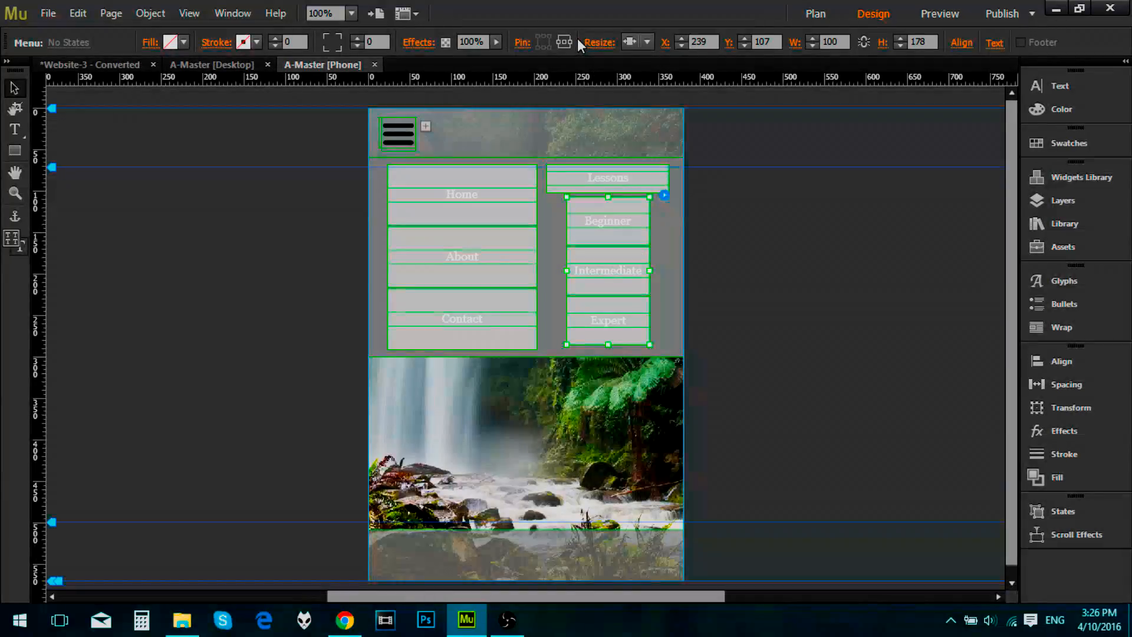
click(493, 214)
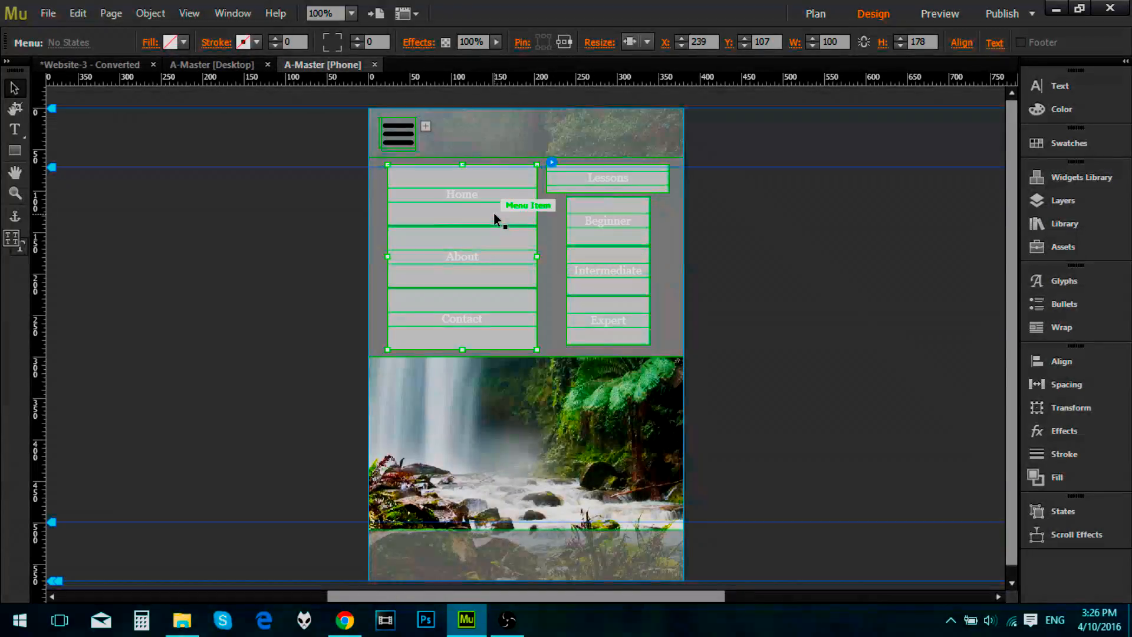
click(528, 144)
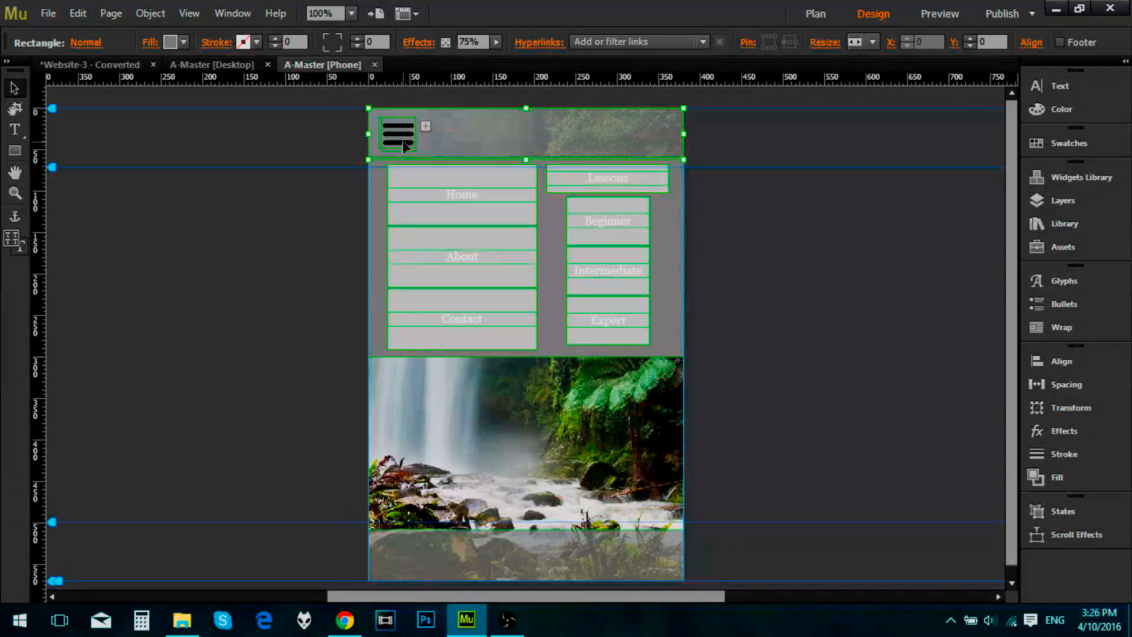
click(329, 236)
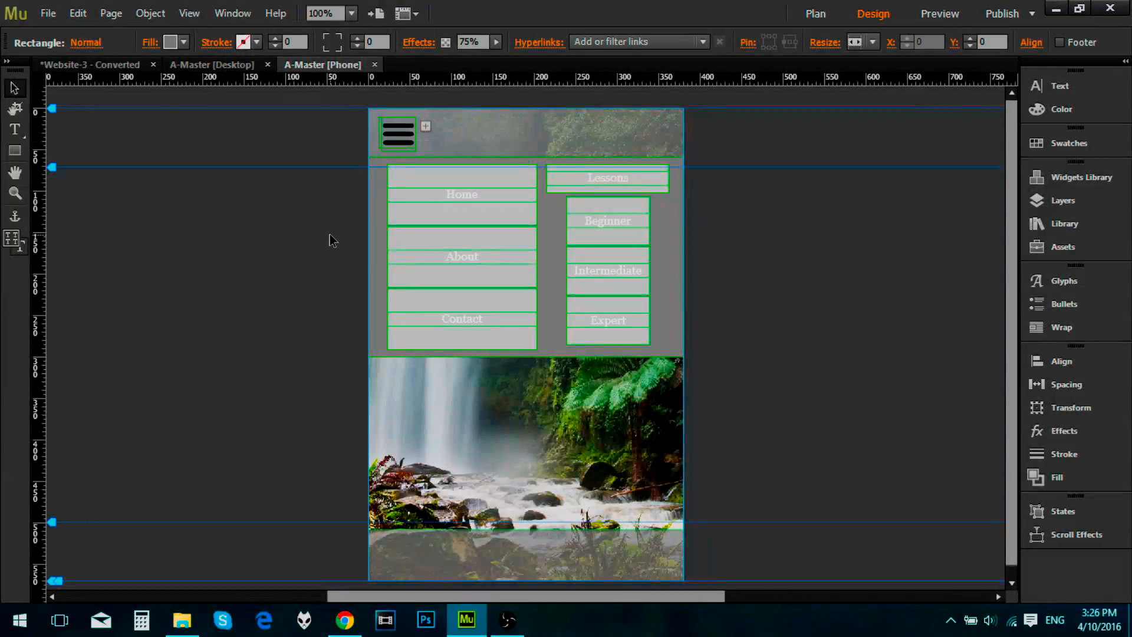
click(406, 126)
click(408, 137)
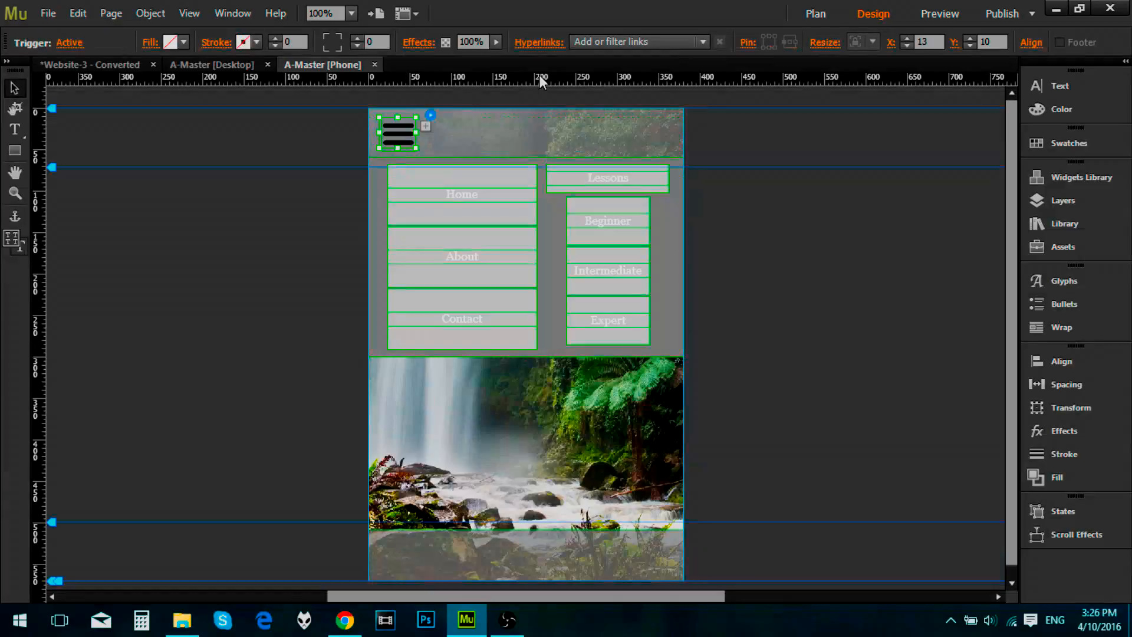
click(938, 20)
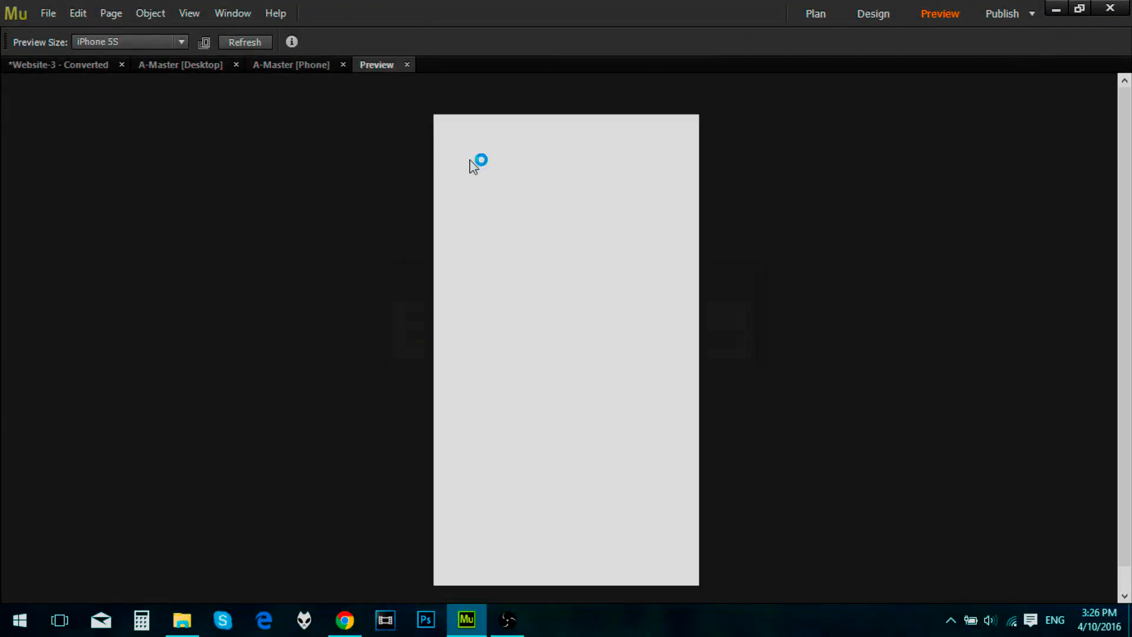
click(407, 64)
Step: Narrow the Home, About and Contact menu, shift the Lessons and lesson-level menus left toward it, and preview the phone master
click(466, 230)
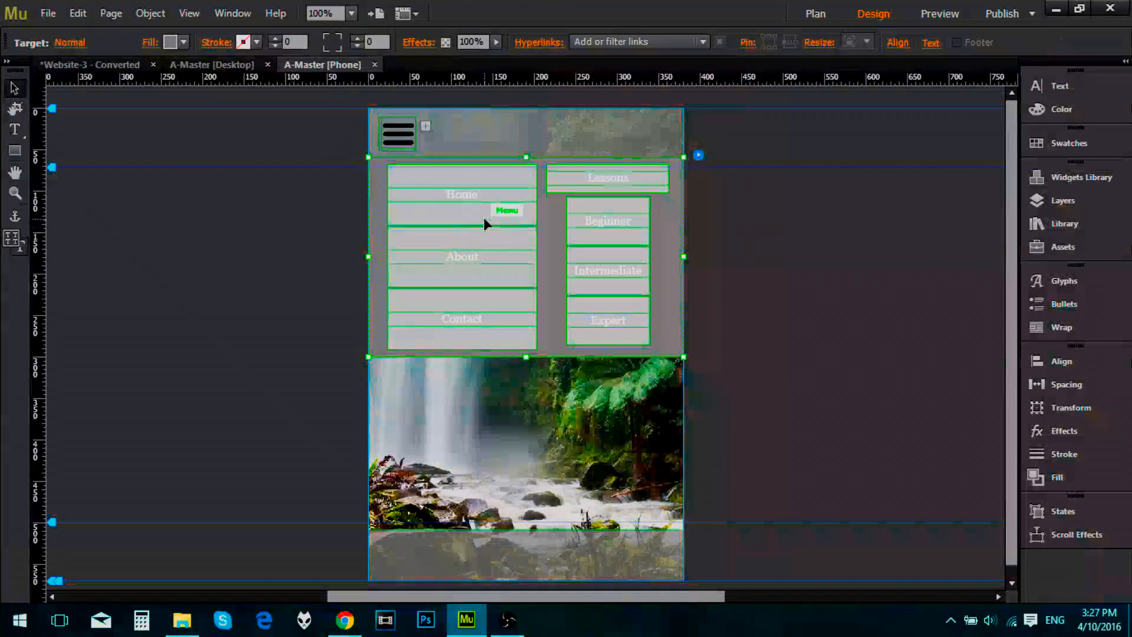
drag(537, 257, 499, 257)
click(605, 173)
click(608, 173)
drag(609, 174, 591, 194)
drag(600, 235, 592, 235)
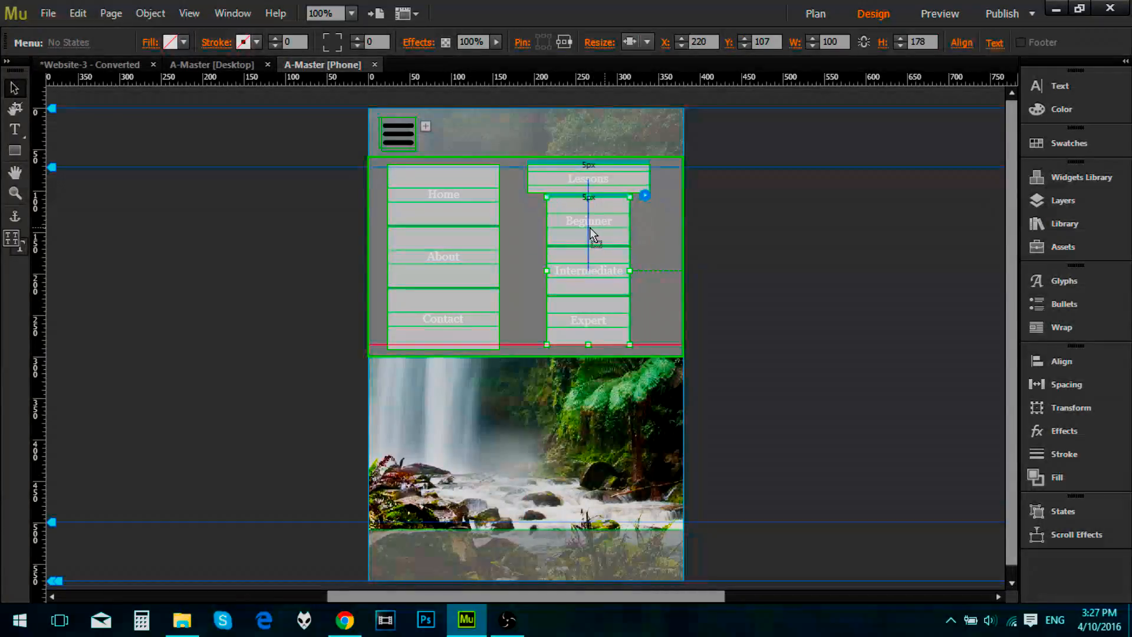
click(940, 13)
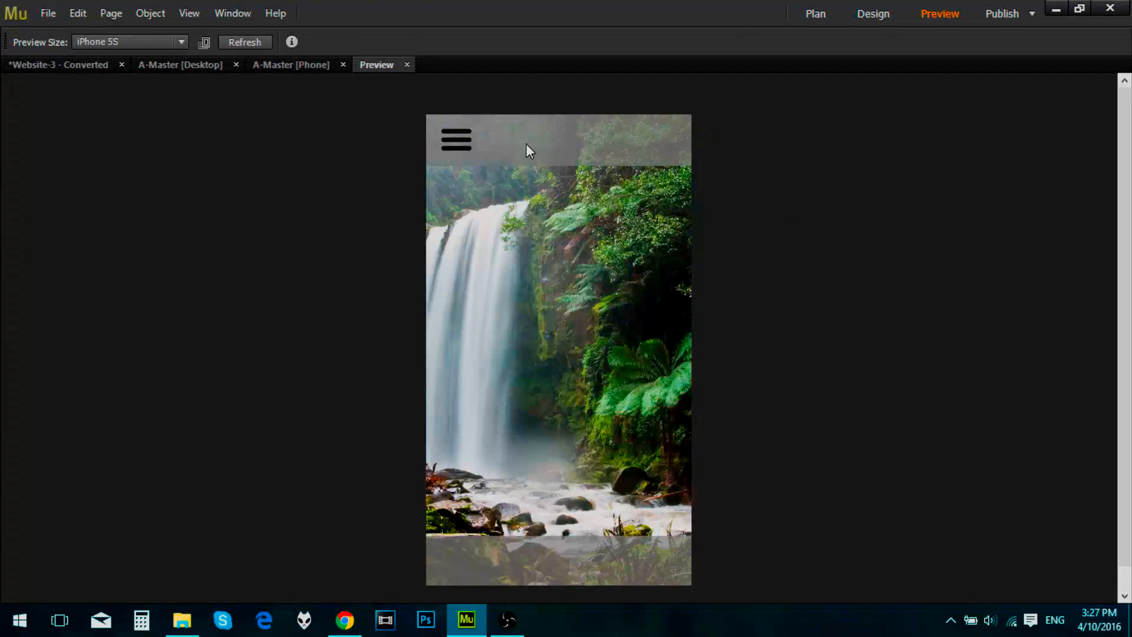
click(407, 64)
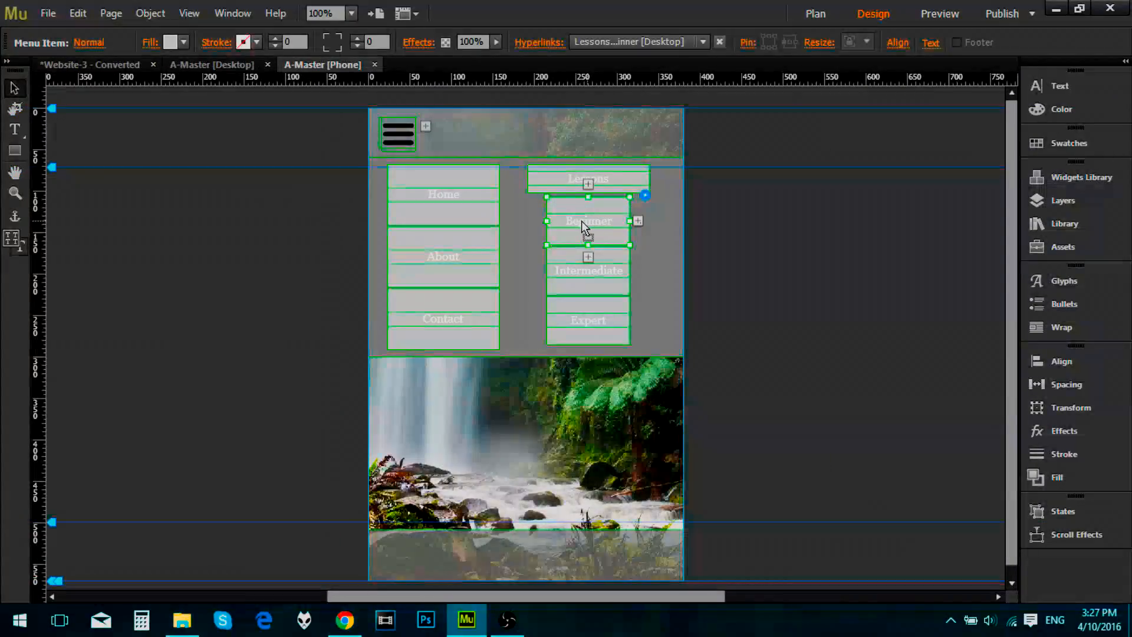
Step: Shift the lesson-level menu and the Lessons item further left so they fit the iPhone 5S width, and check them in the preview
drag(582, 225, 570, 226)
click(571, 182)
drag(571, 183, 546, 181)
click(940, 14)
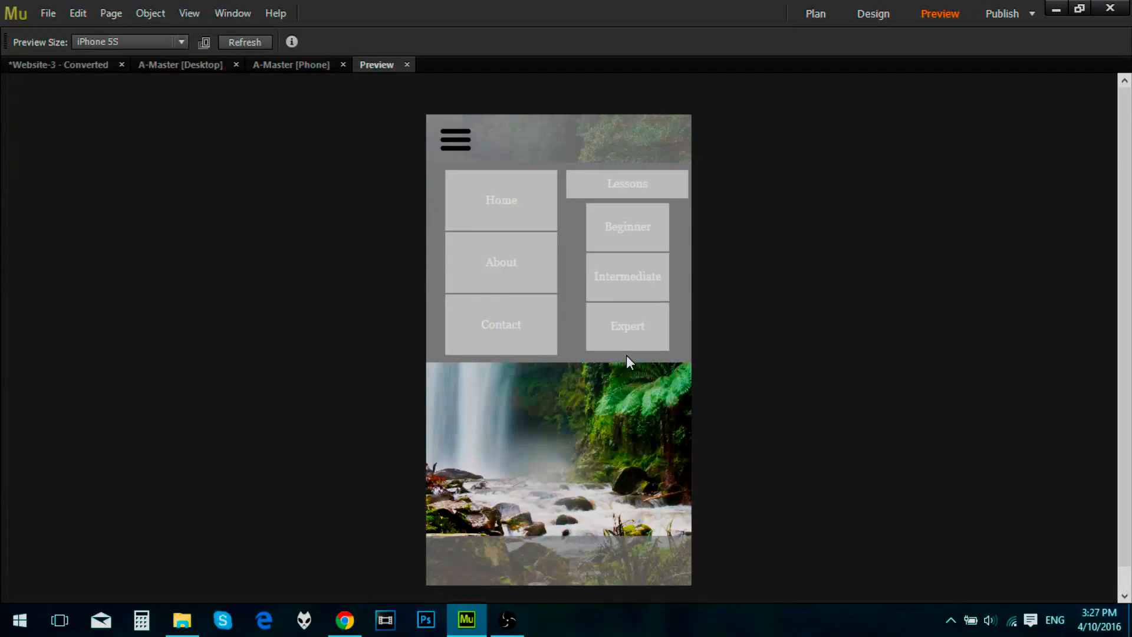
click(407, 65)
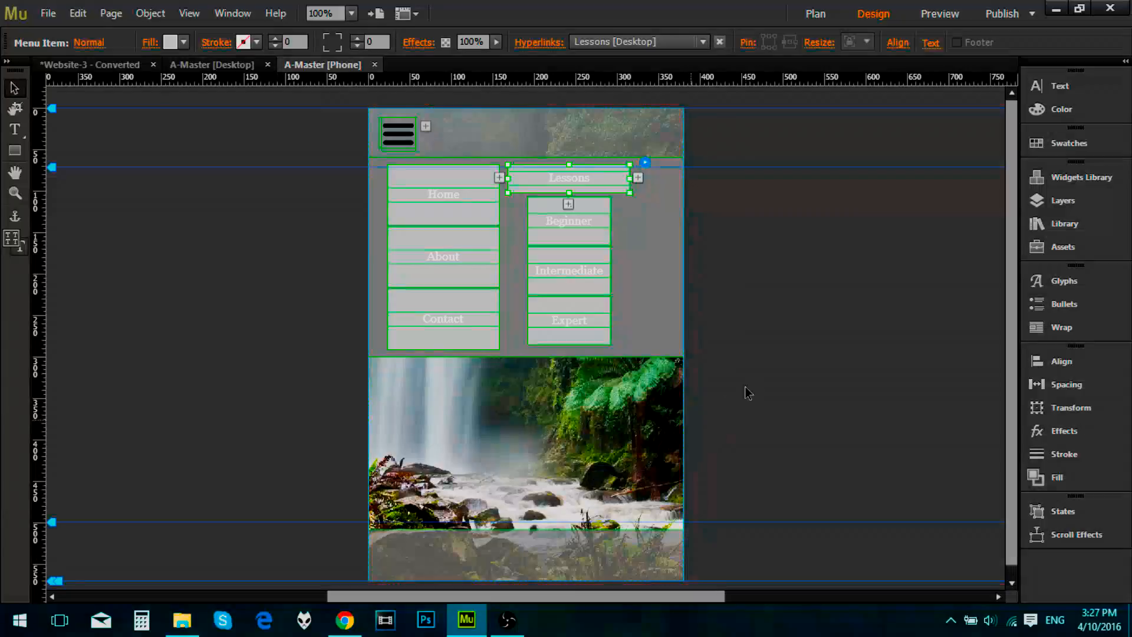
Step: Try to move the composition, both rectangles and the slideshow from the Content layer into the Header layer
click(788, 262)
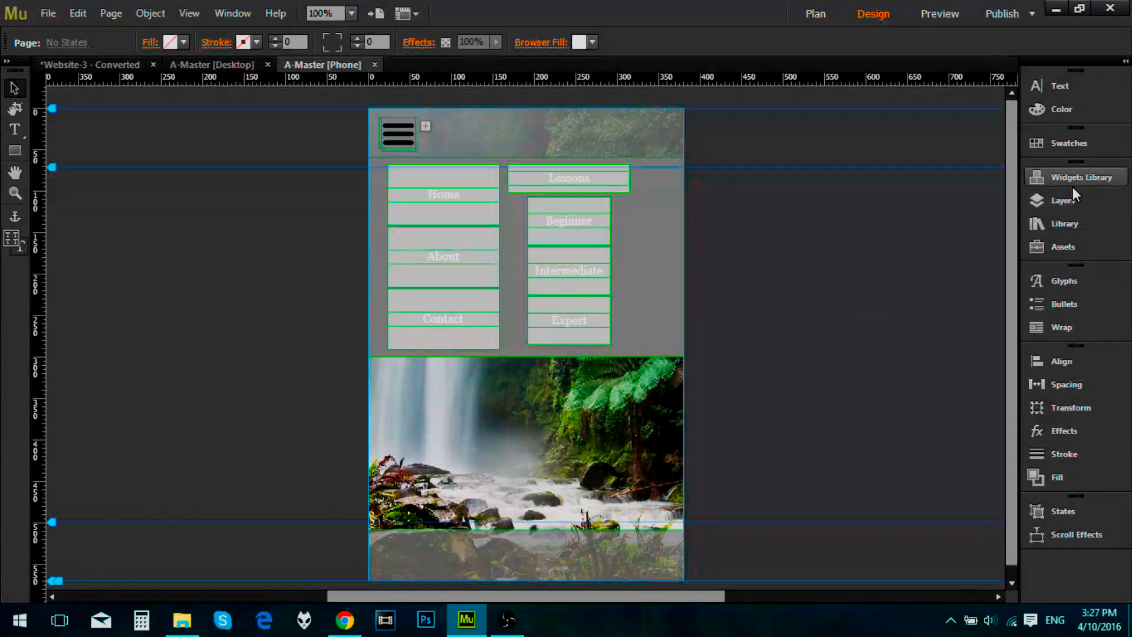
click(1081, 200)
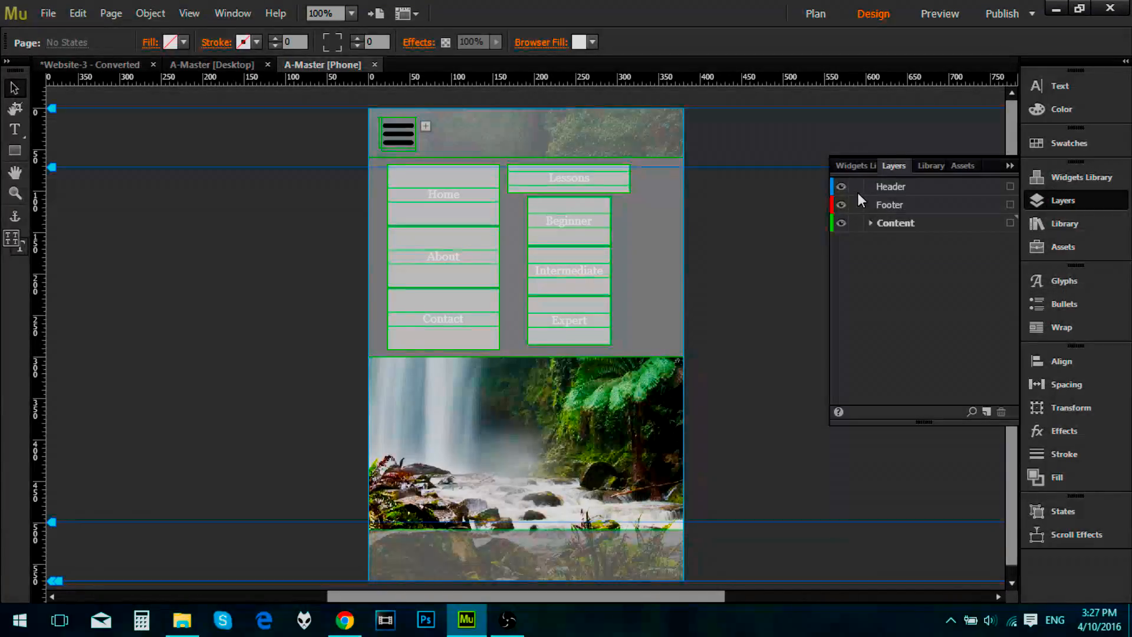
click(870, 223)
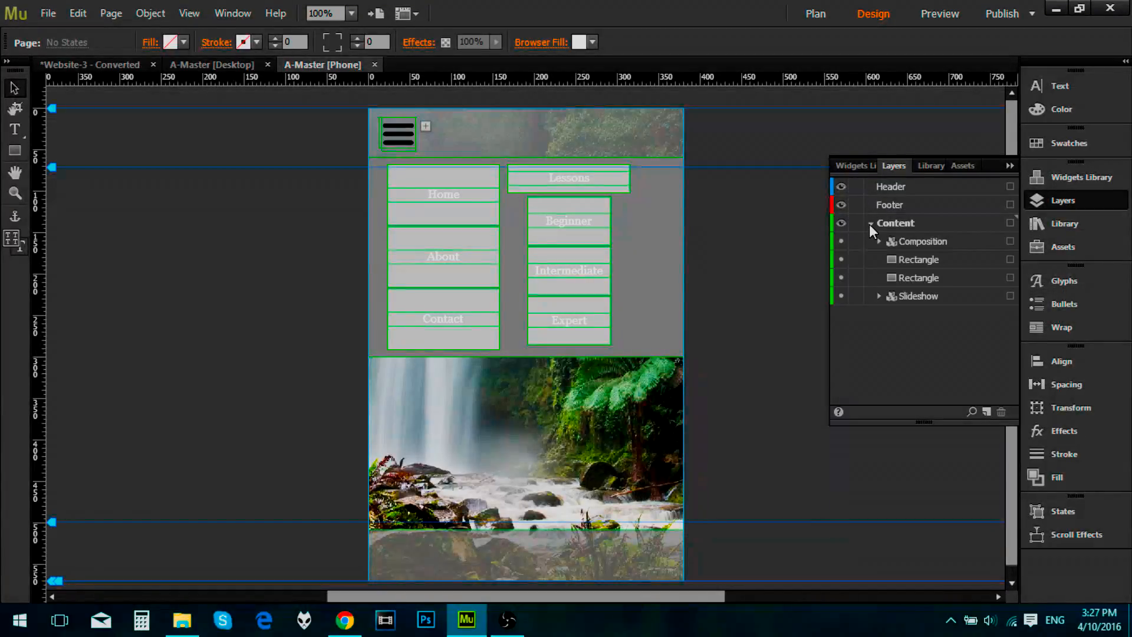
click(911, 240)
ctrl+click(916, 296)
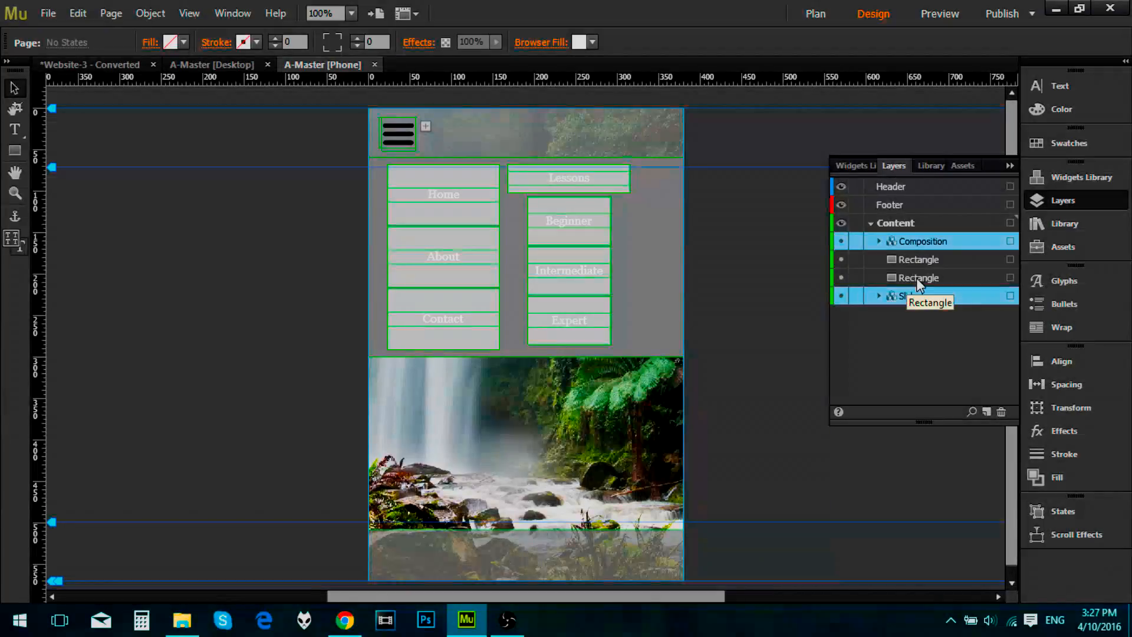
shift+click(913, 277)
shift+click(907, 242)
click(916, 297)
shift+click(917, 243)
drag(924, 268, 890, 187)
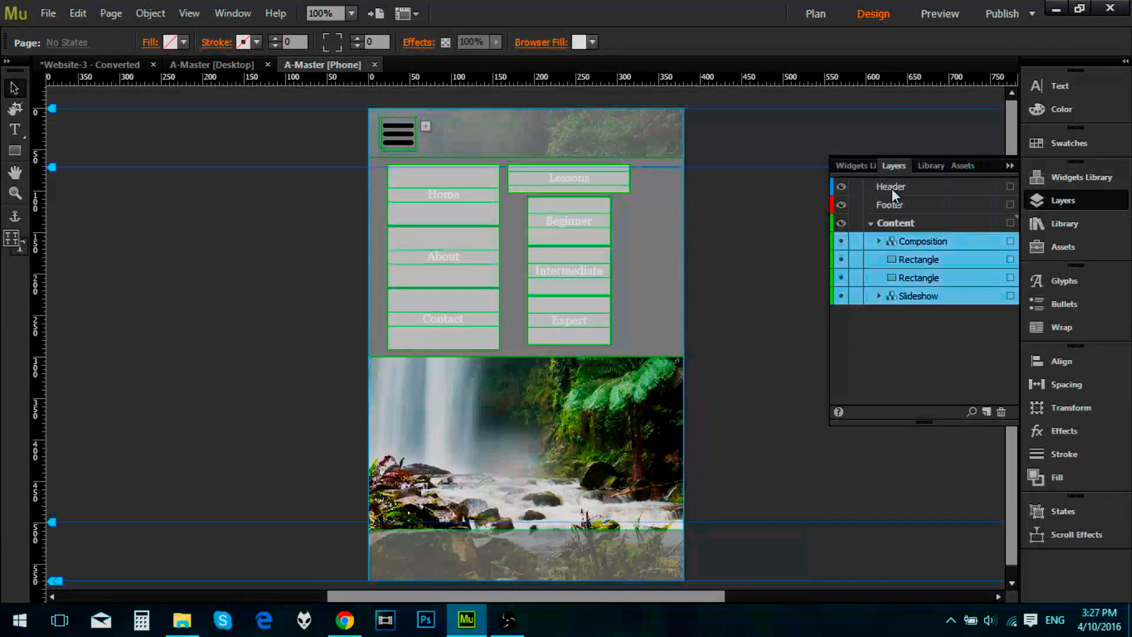
click(915, 260)
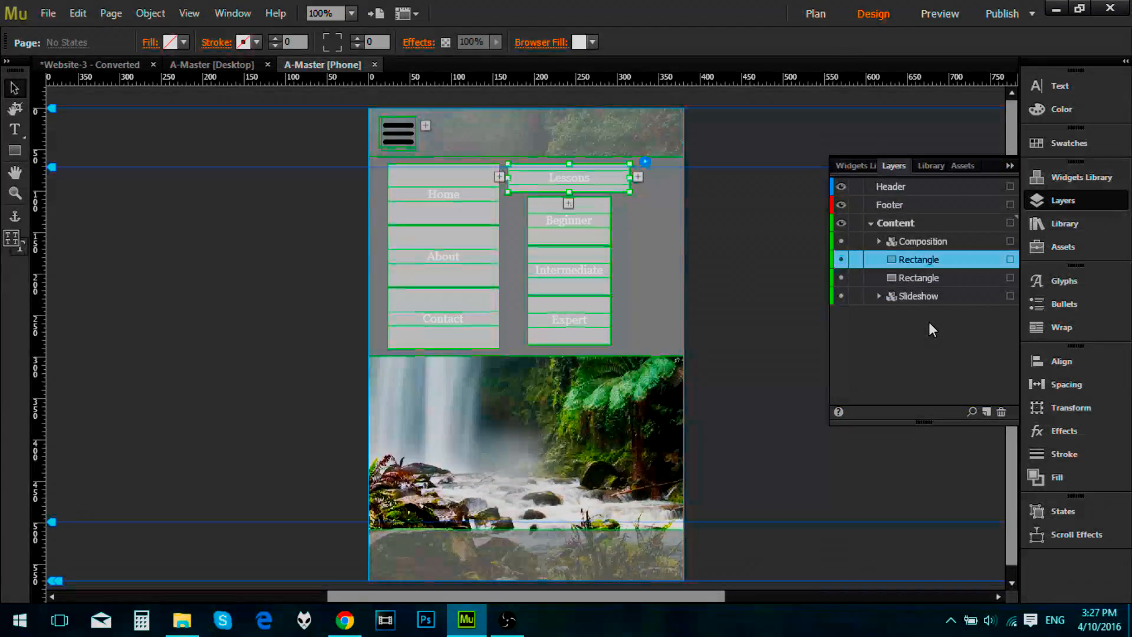
click(929, 297)
shift+click(923, 241)
right_click(921, 255)
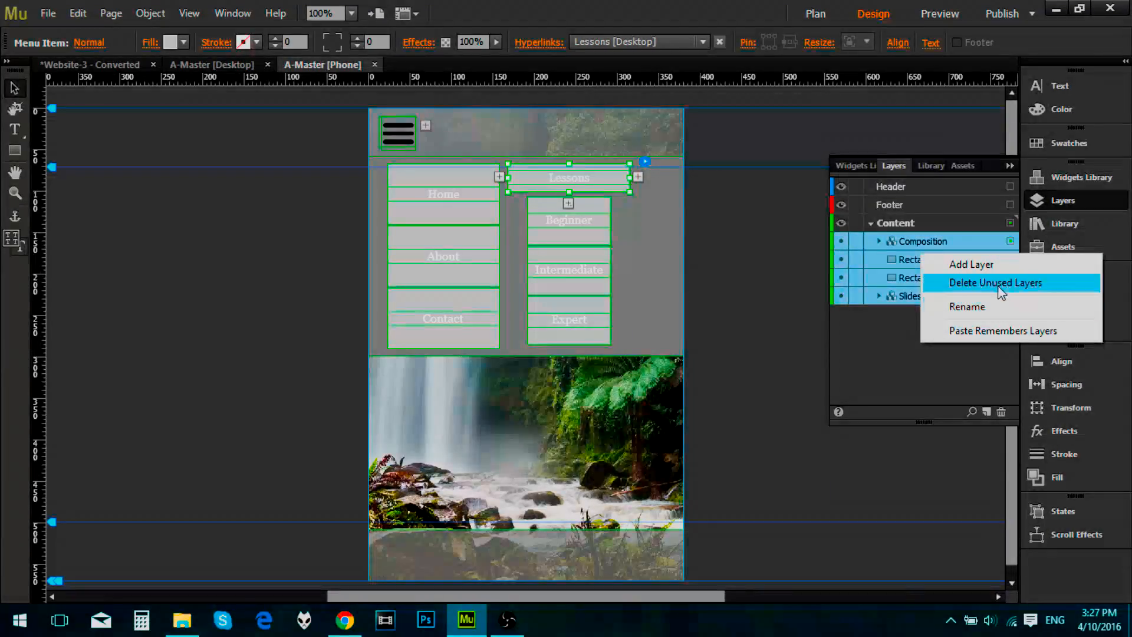
click(911, 359)
click(617, 288)
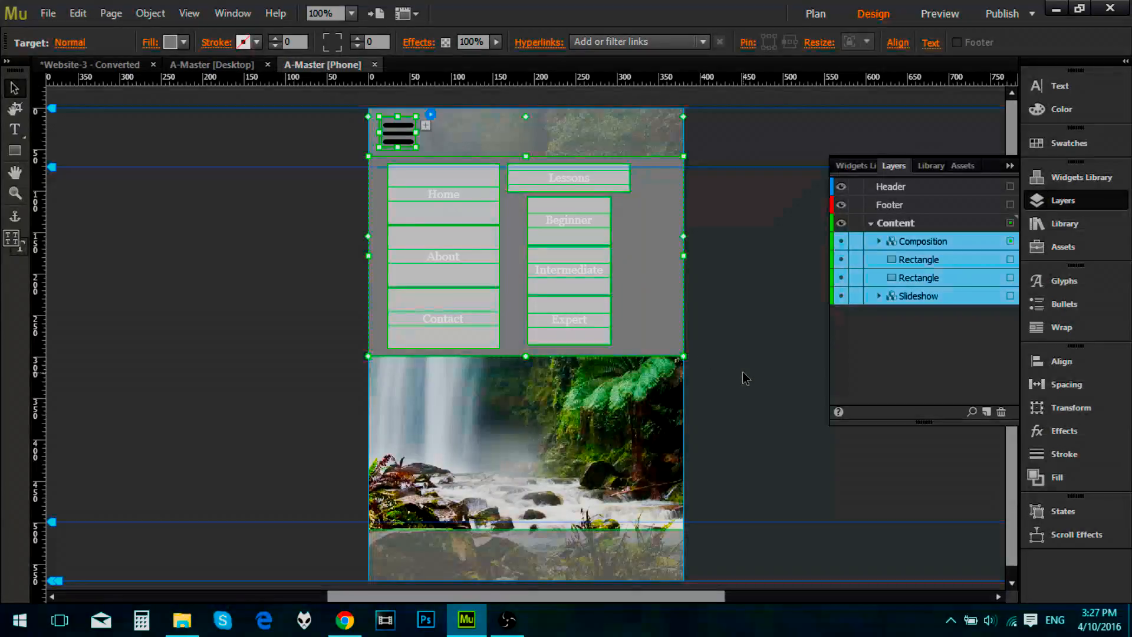
right_click(630, 272)
click(710, 269)
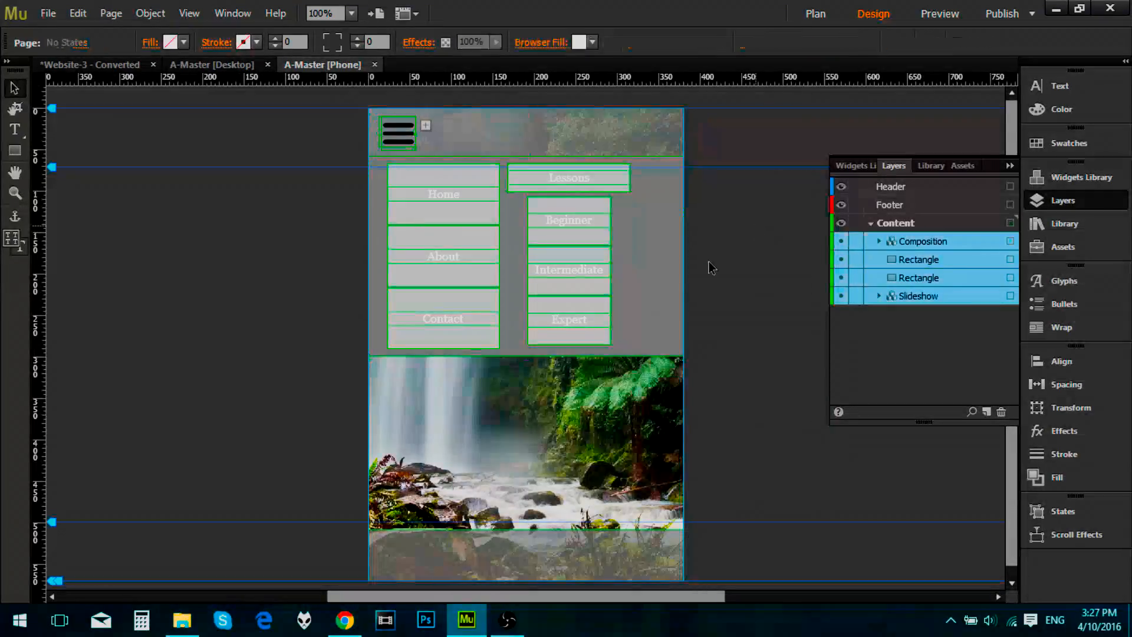
Step: Select every object on the phone master and move them all to the Header layer
click(641, 293)
key(ctrl+a)
right_click(641, 291)
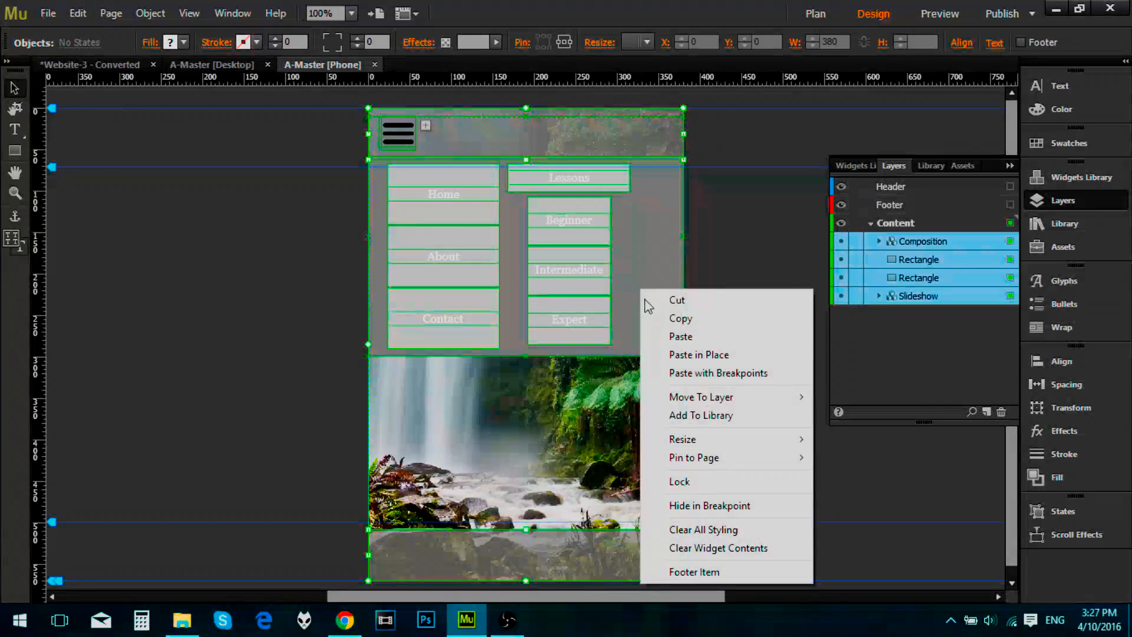
mouse_move(744, 399)
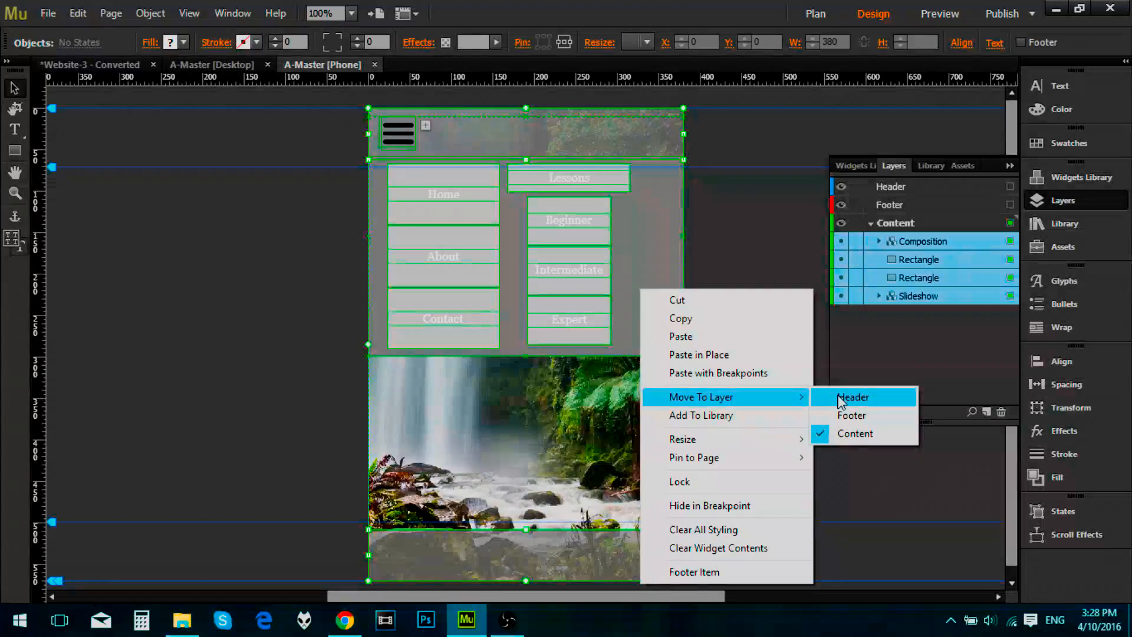
click(849, 397)
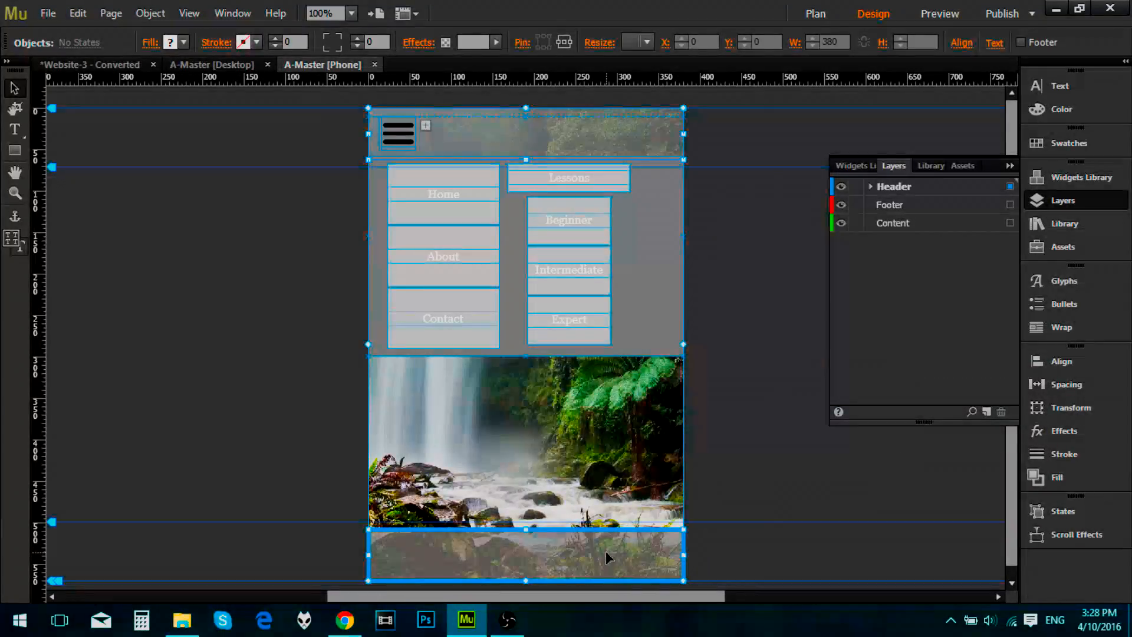
Step: Move the rectangle at the bottom of the phone master to the Footer layer and expand the Footer and Header layers
click(774, 496)
right_click(653, 553)
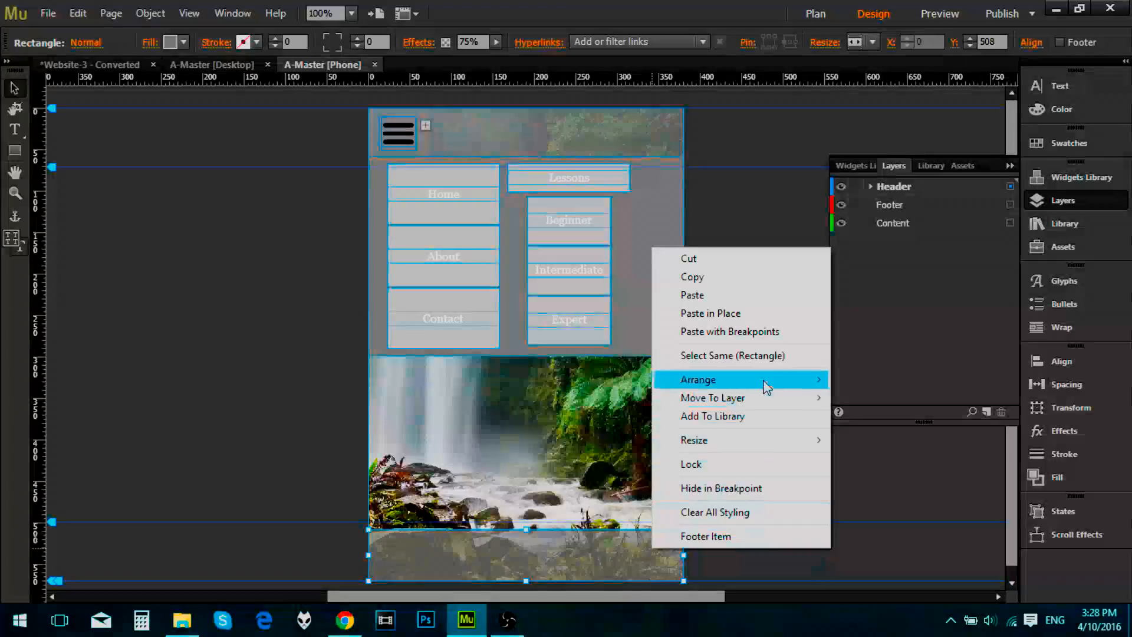
mouse_move(767, 395)
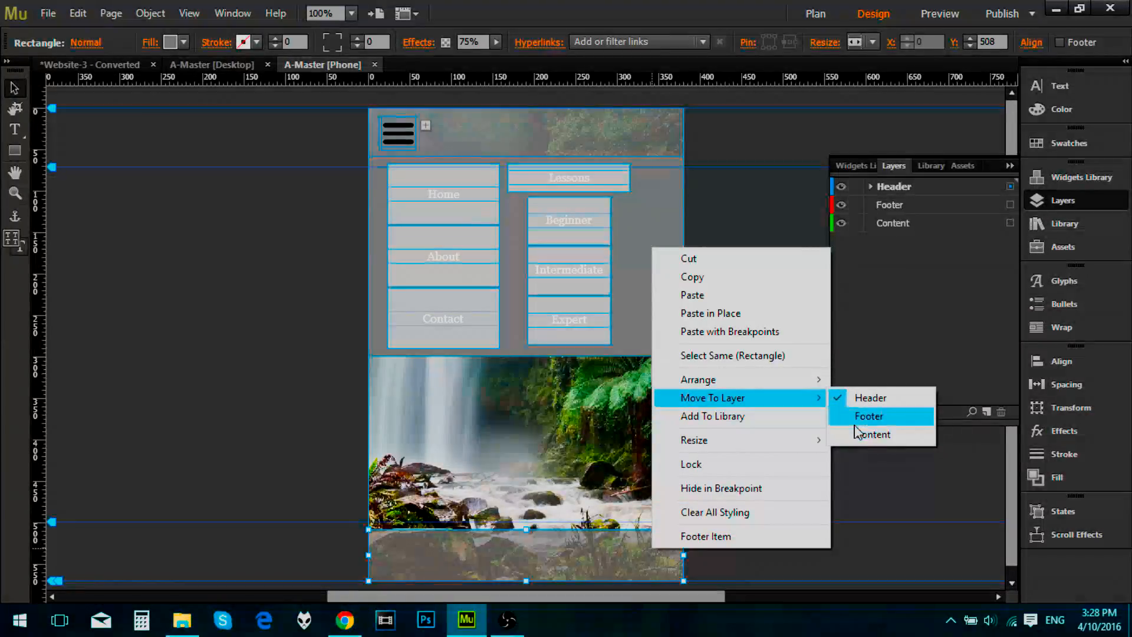
click(861, 417)
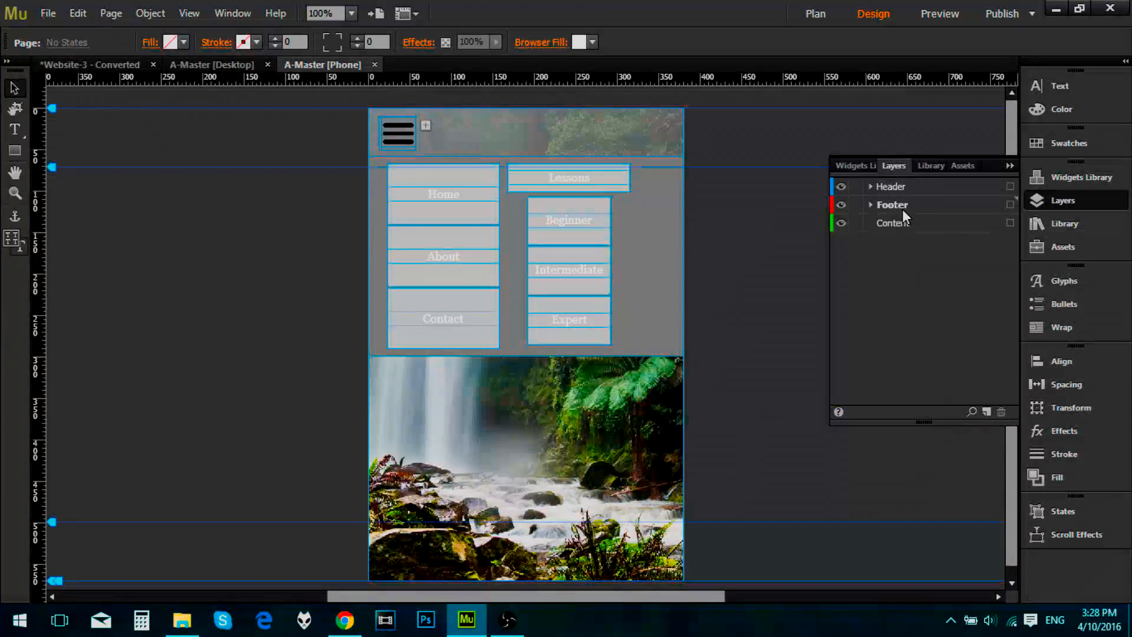
click(871, 205)
click(872, 187)
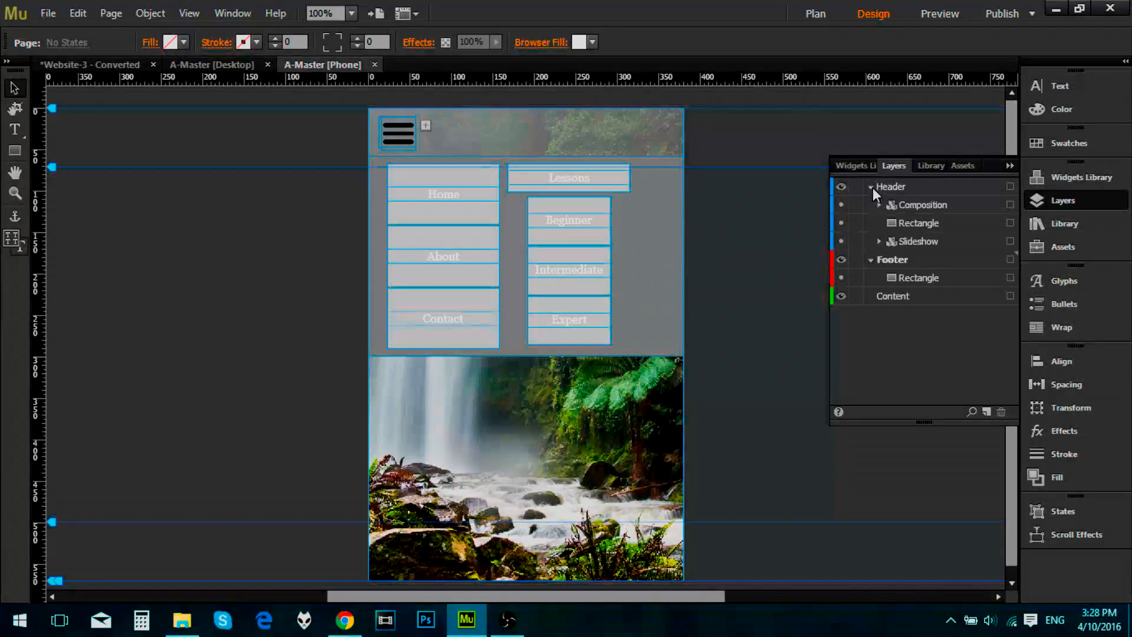
click(921, 241)
right_click(916, 242)
click(503, 468)
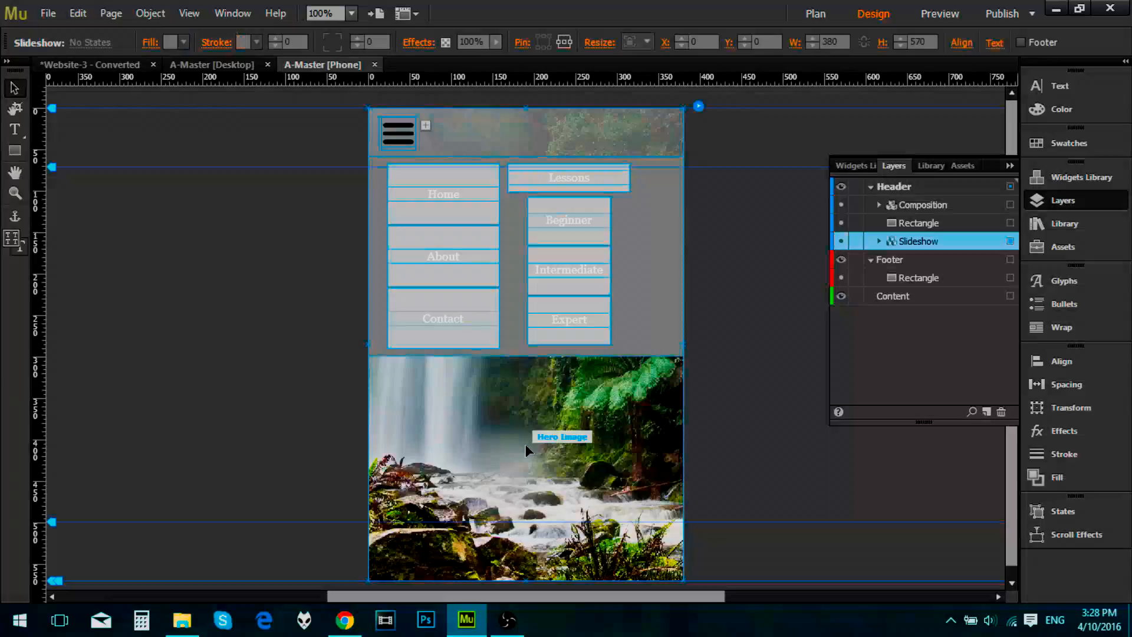
click(525, 445)
right_click(525, 445)
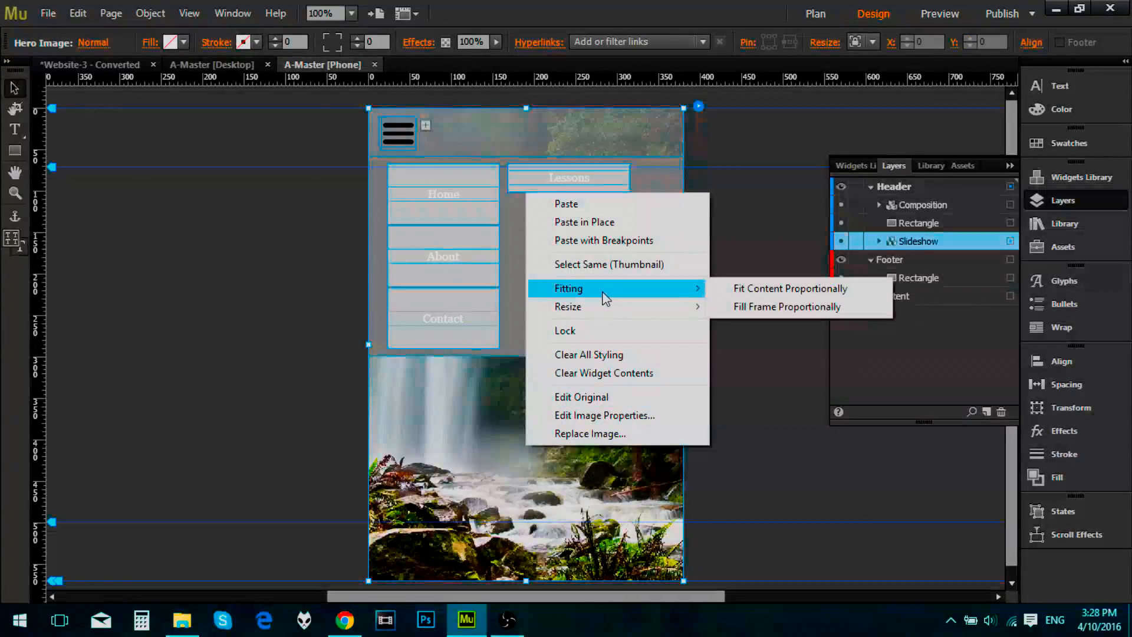
click(501, 449)
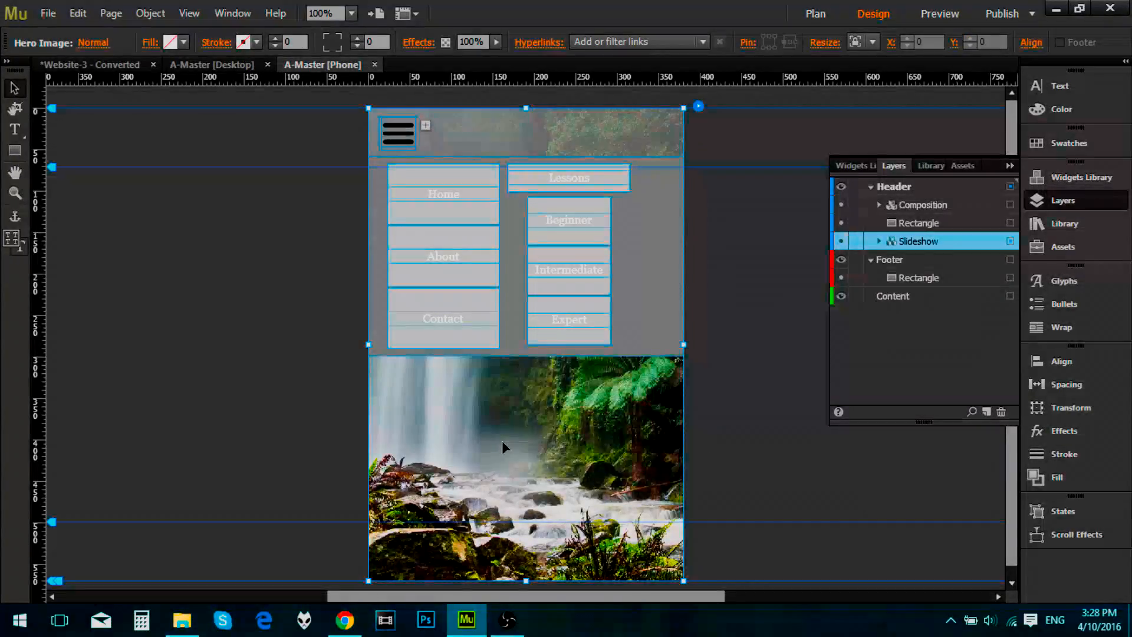
right_click(505, 448)
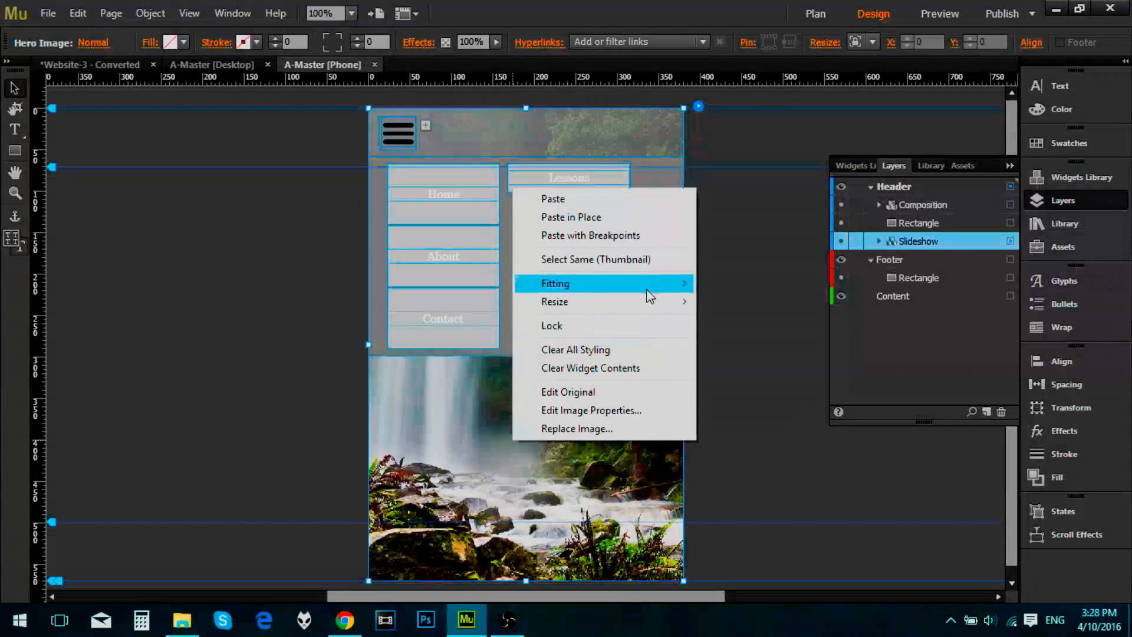
Step: Move the slideshow from the Header layer into the Content layer and collapse the layer list
click(923, 242)
drag(924, 243, 924, 315)
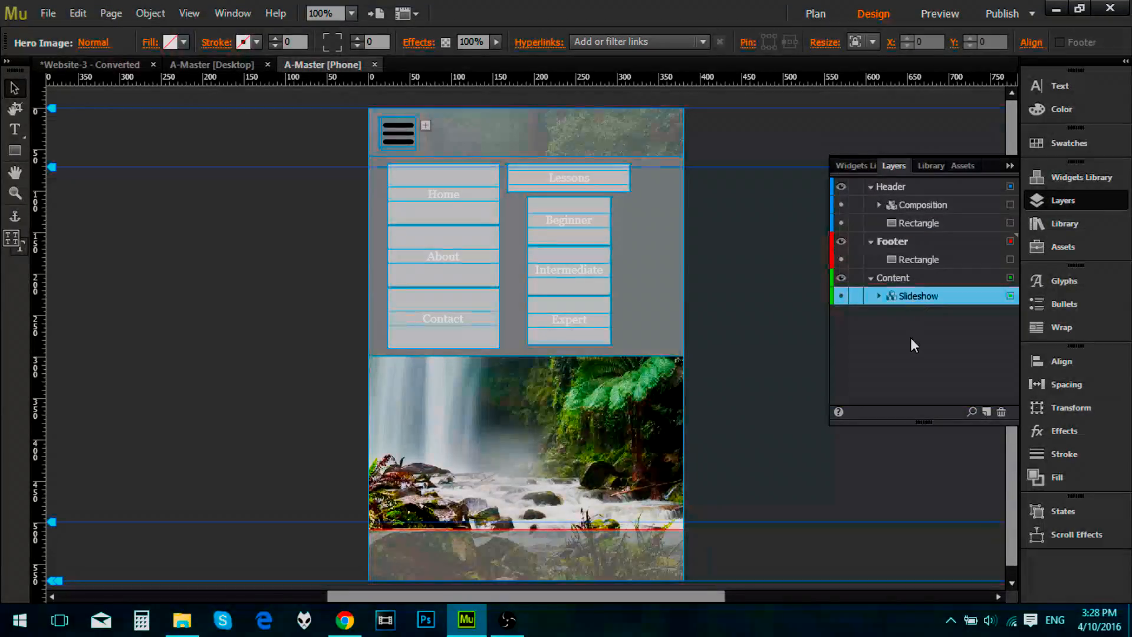
click(1010, 165)
Step: Preview the phone master at iPhone 5S size, check the three-bar menu over the slideshow, and close the preview
click(940, 13)
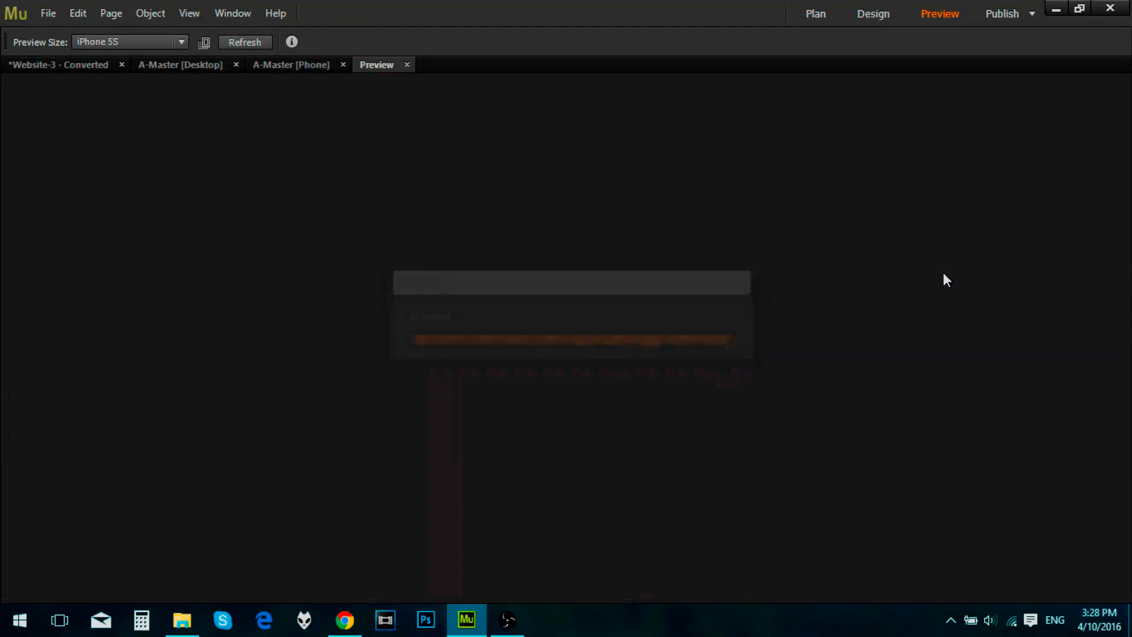
mouse_move(453, 143)
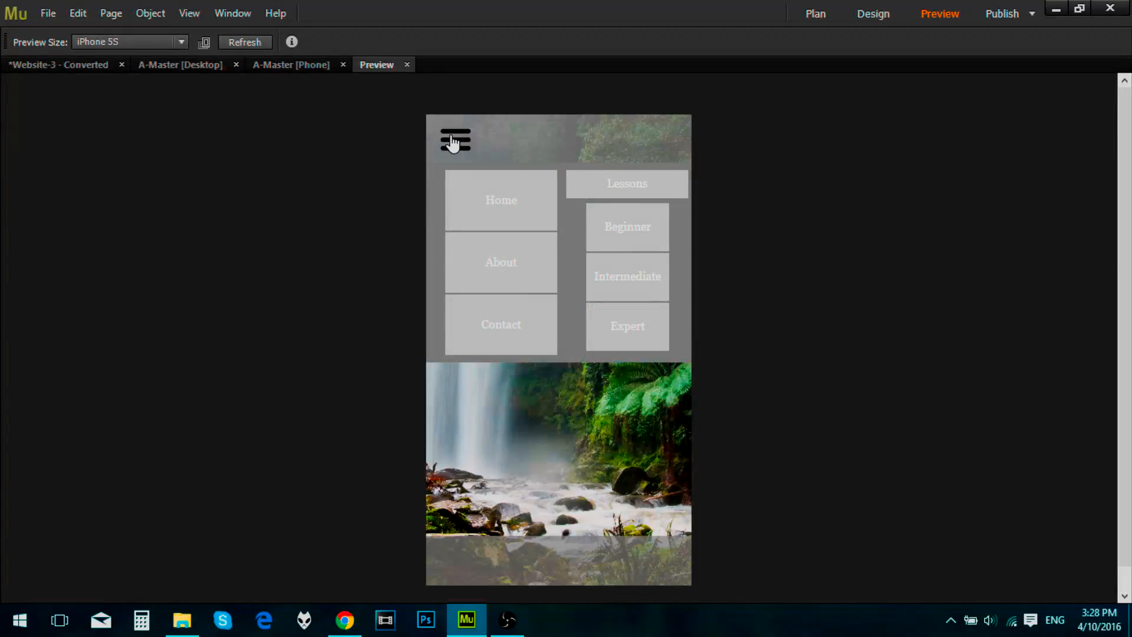
click(407, 64)
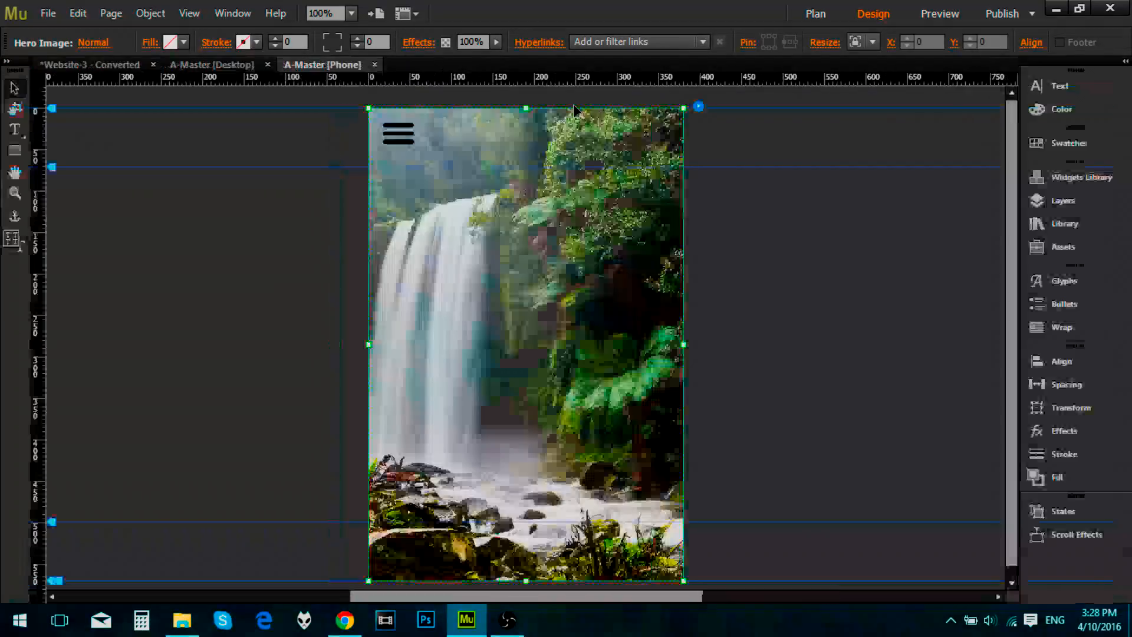
Step: Open the phone version of the Home page from the site plan
click(187, 65)
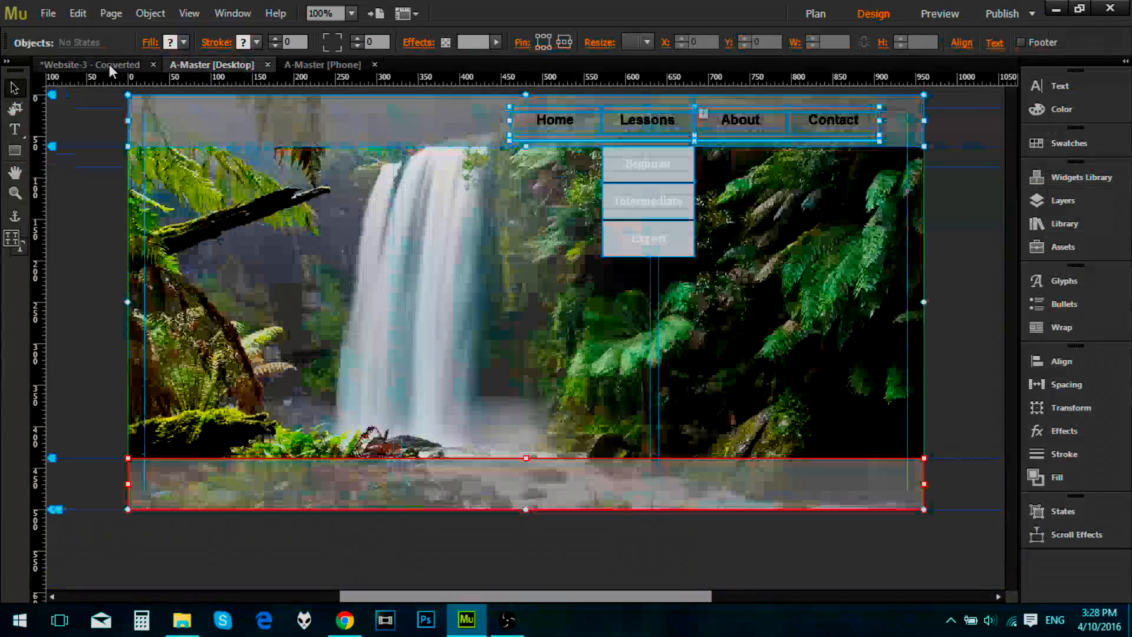
click(109, 63)
click(425, 47)
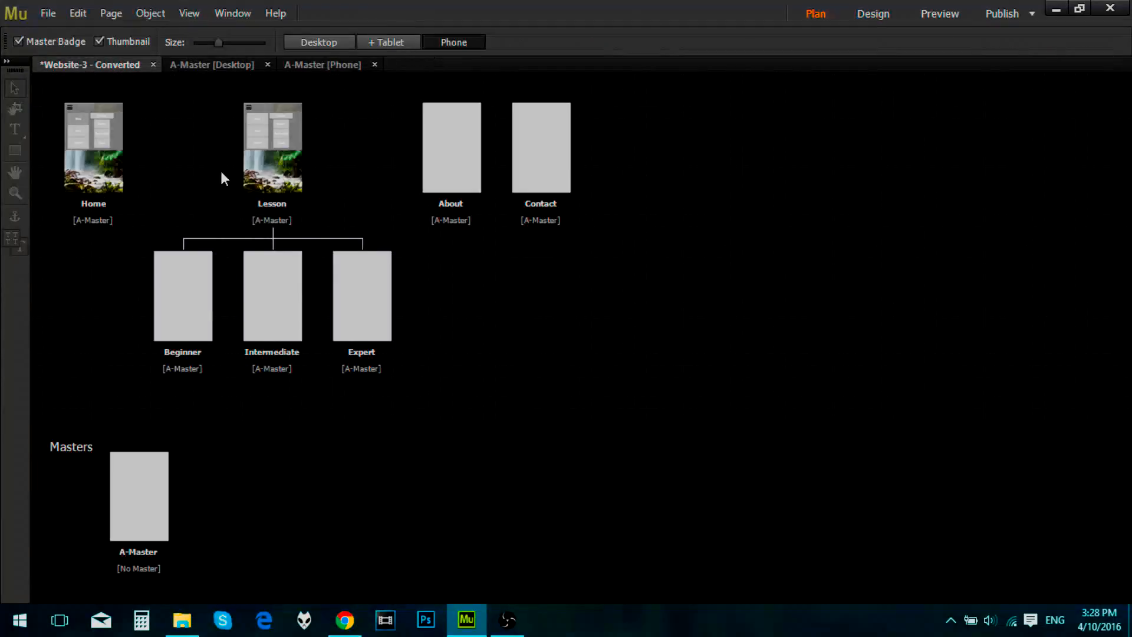
double_click(100, 142)
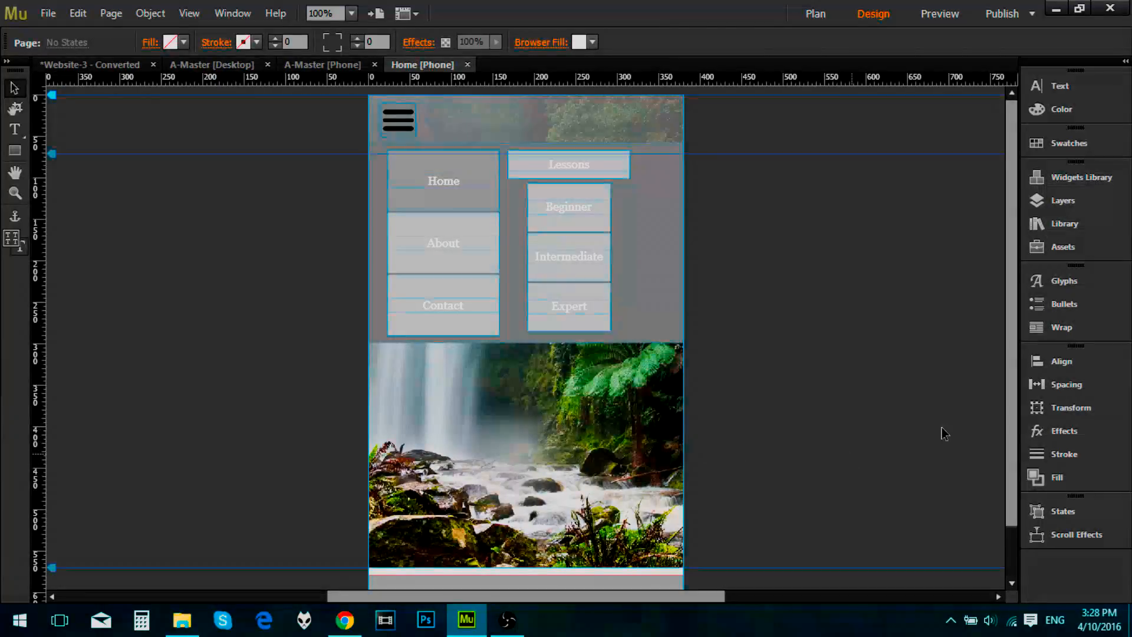
mouse_move(1009, 263)
mouse_down()
mouse_move(1014, 255)
mouse_move(1011, 328)
mouse_move(1001, 268)
mouse_up()
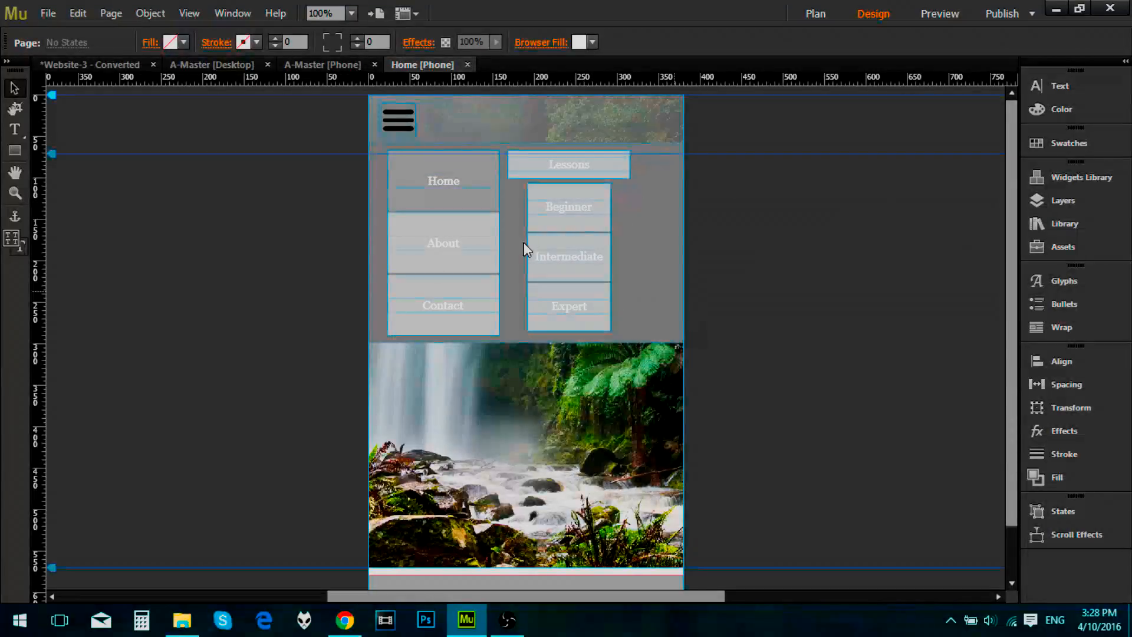
Step: Hide the menu composition inside the Header layer of the phone master
click(319, 63)
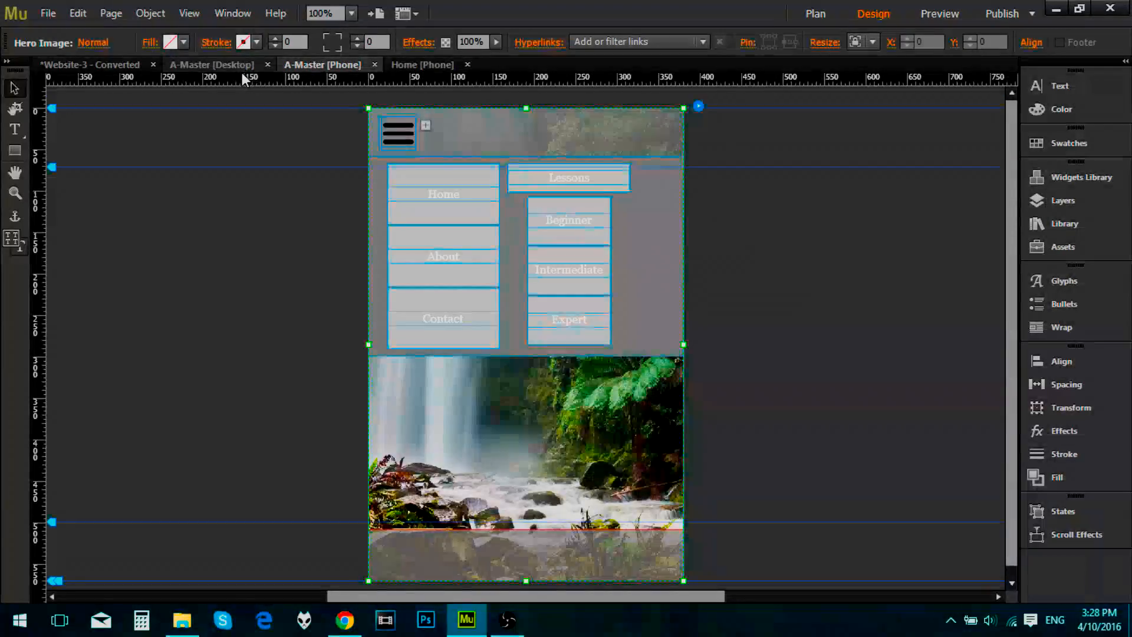
click(1062, 201)
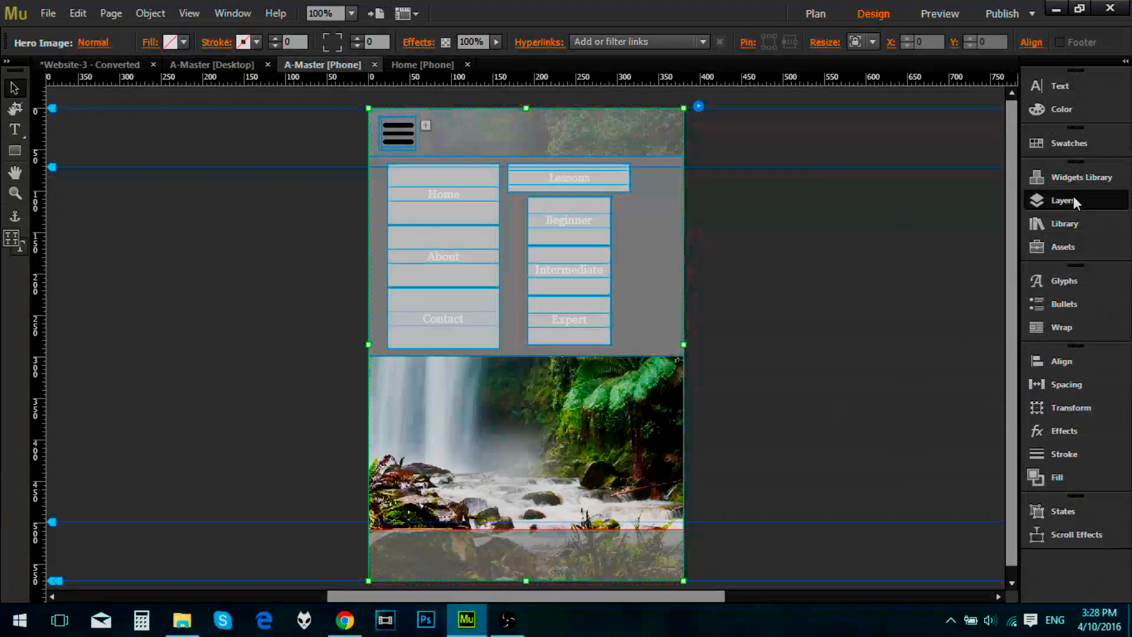
click(872, 186)
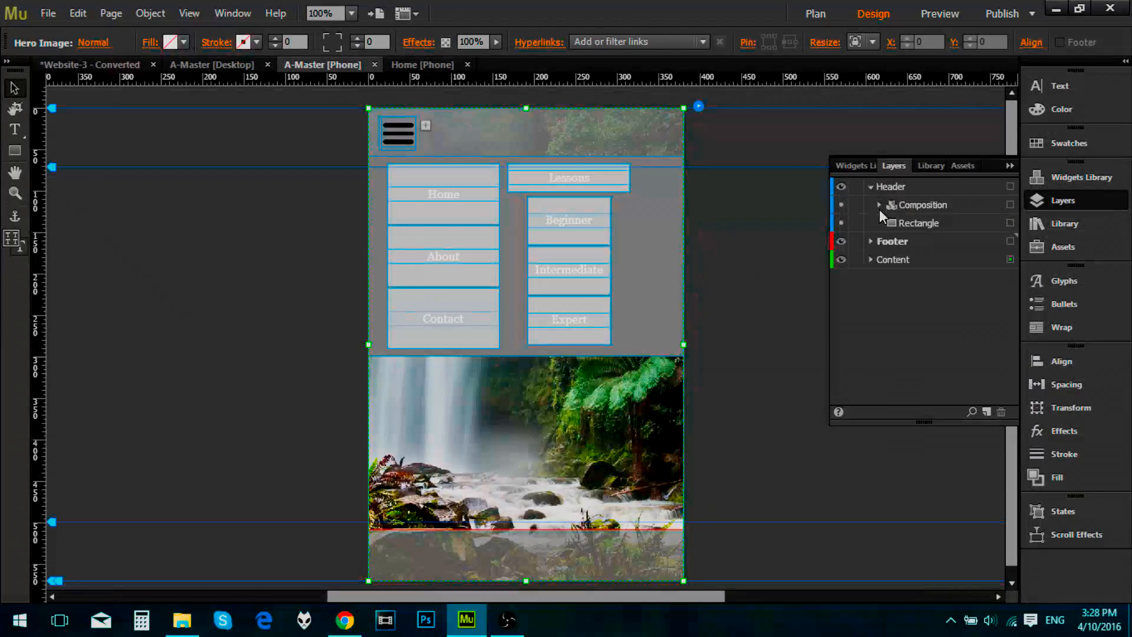
click(842, 204)
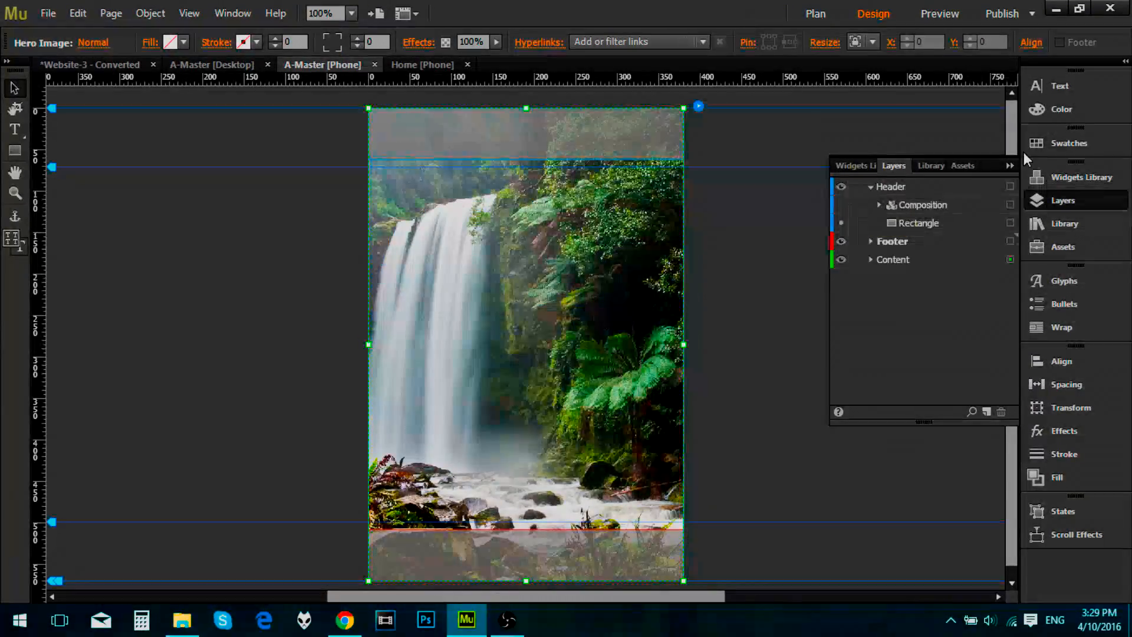
click(1010, 166)
click(854, 200)
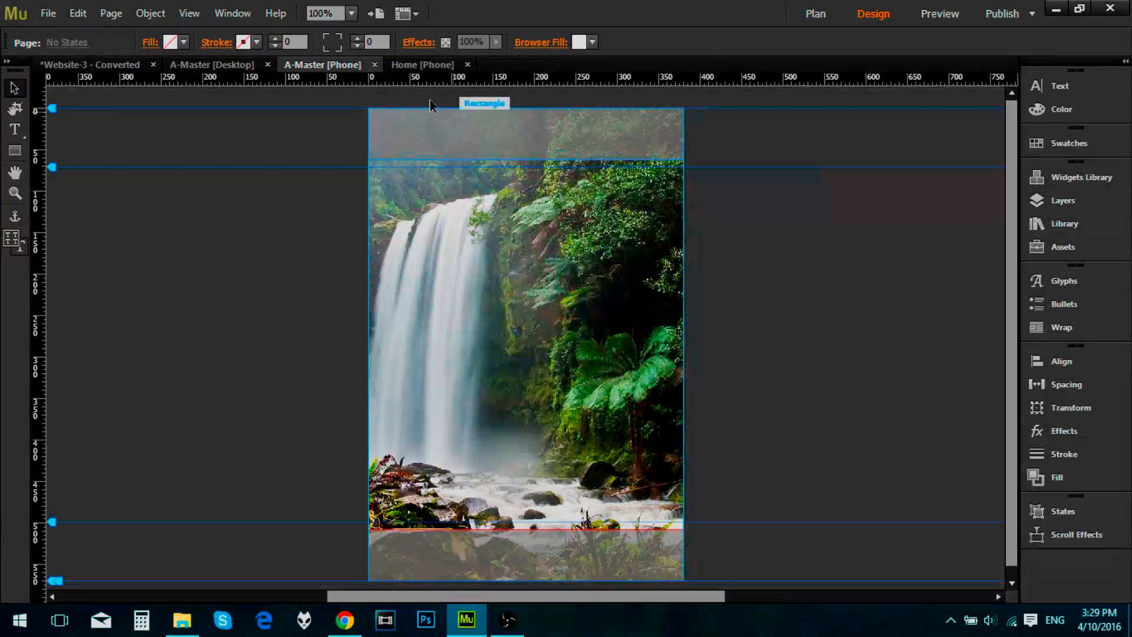
Step: Return to the Home phone page and examine its header, waterfall image and footer area
click(422, 64)
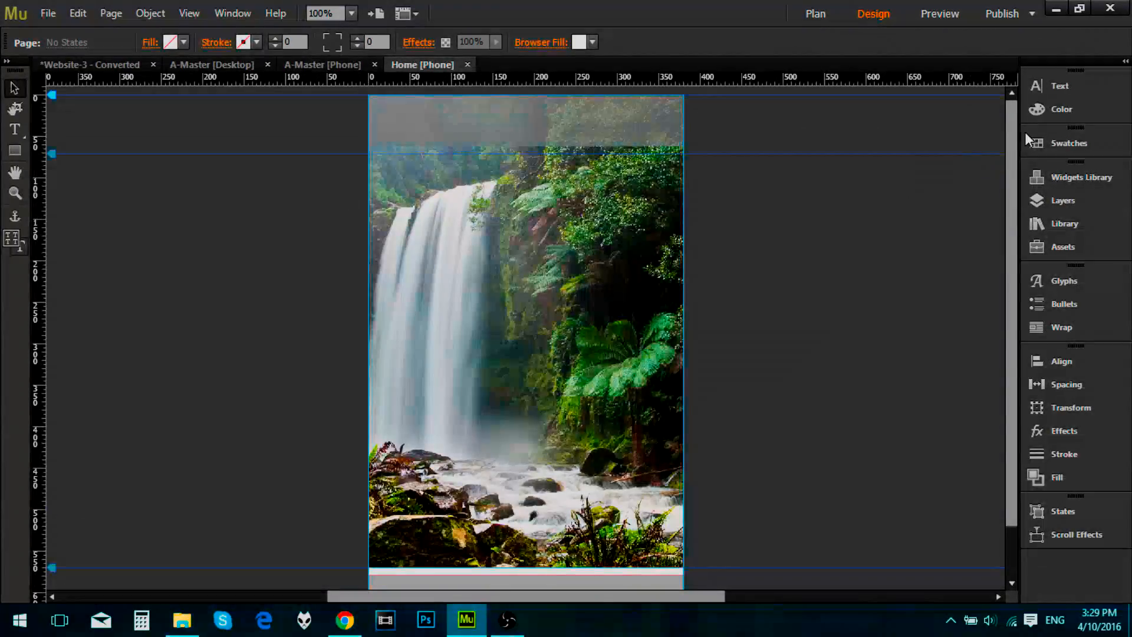
scroll(1014, 120, down, 2)
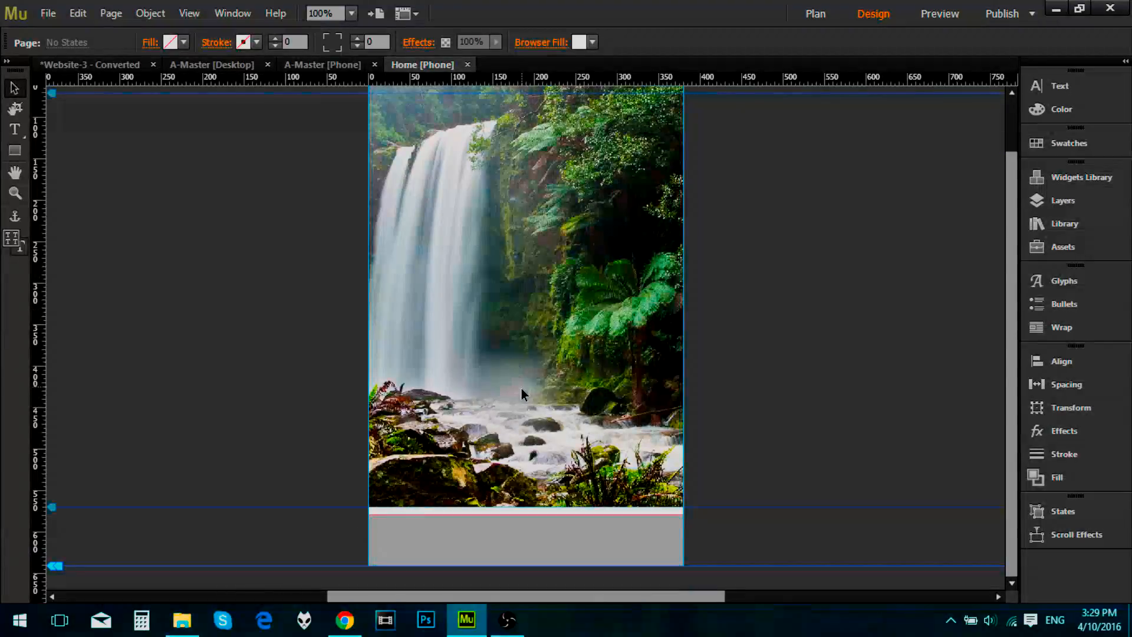
scroll(285, 198, up, 2)
scroll(285, 195, up, 2)
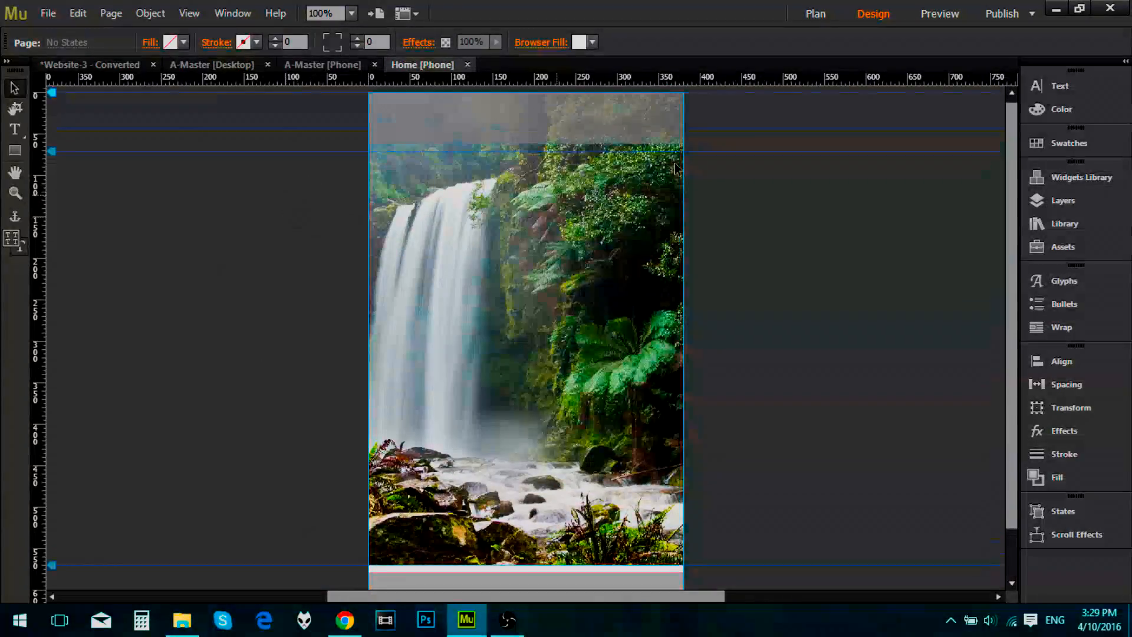